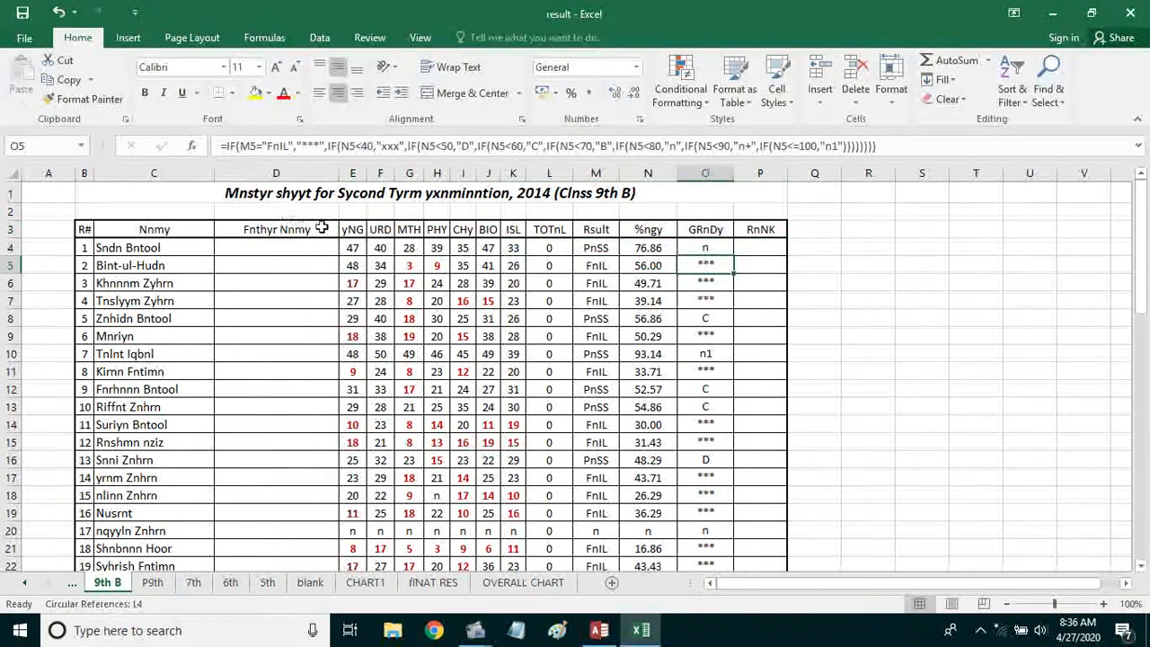
- Examine the subject headings and the student names listed in the Class 9th B master sheet
click(353, 236)
click(384, 231)
click(411, 231)
click(463, 230)
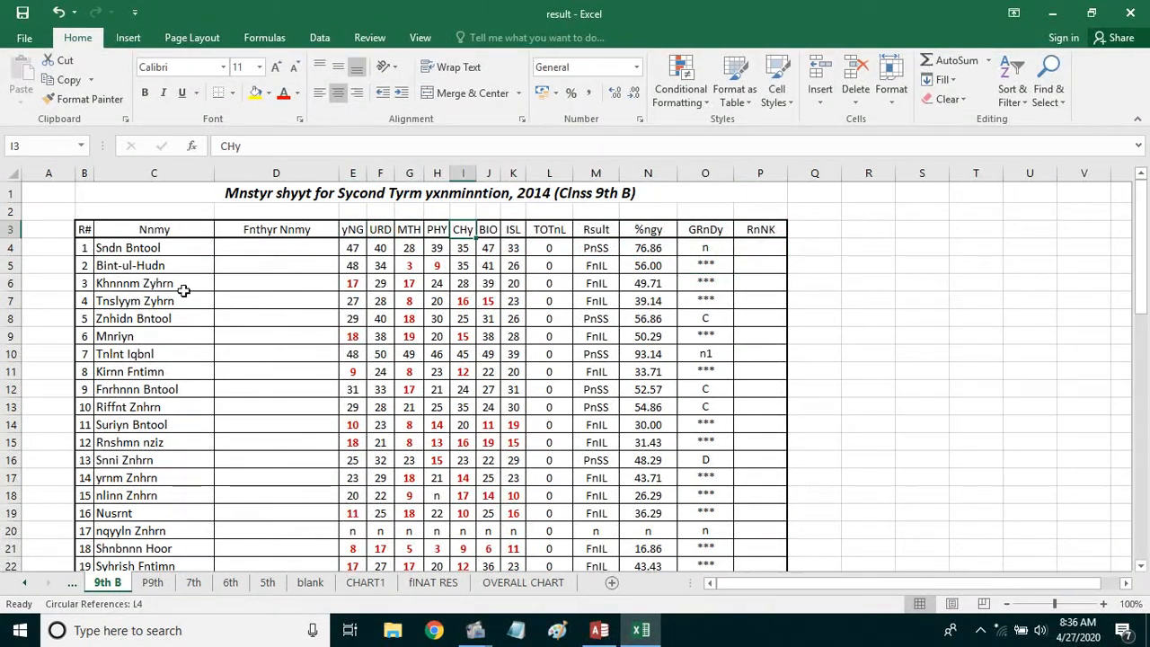
click(106, 249)
click(121, 284)
click(126, 338)
click(130, 369)
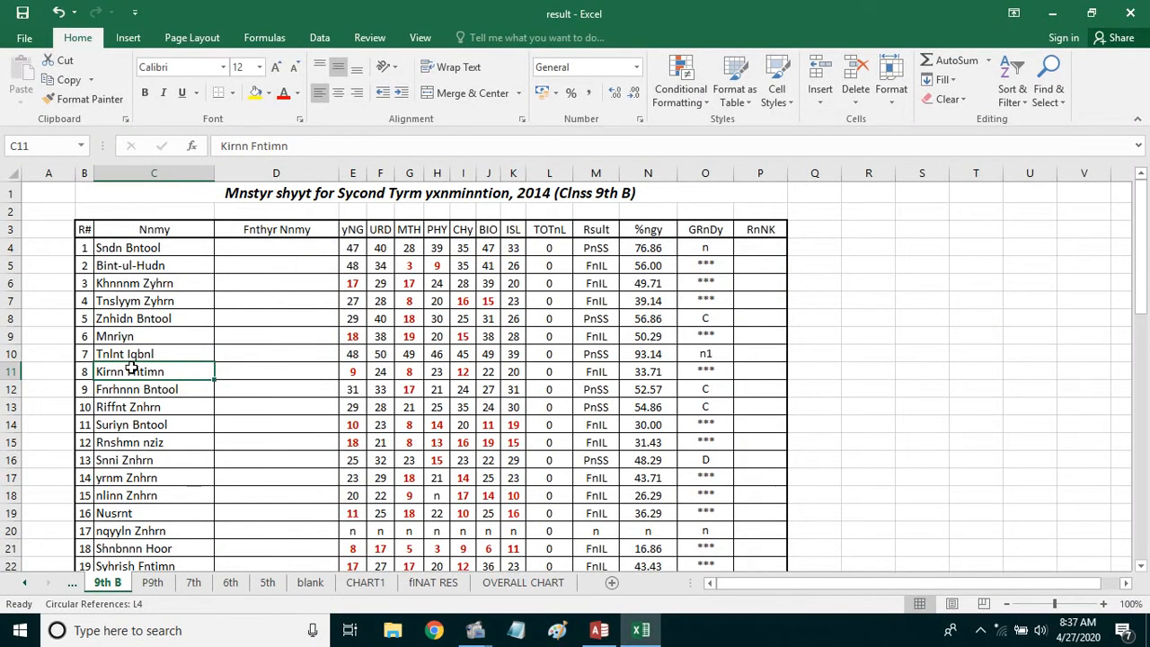
click(290, 301)
click(123, 245)
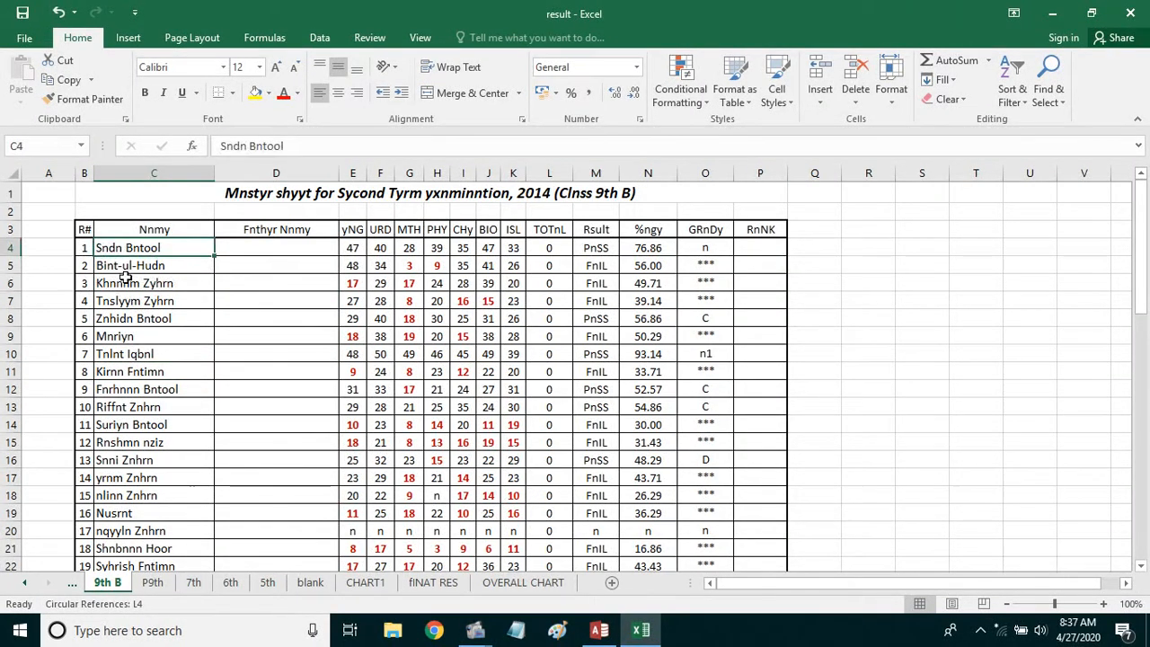
click(124, 284)
click(129, 338)
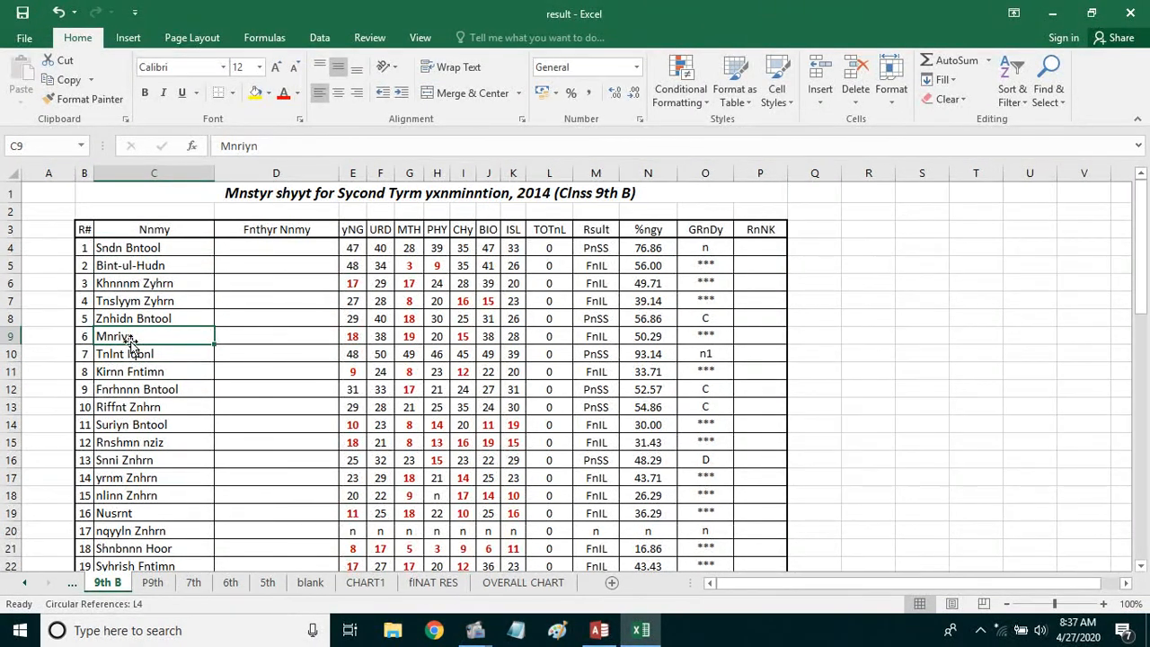
click(124, 249)
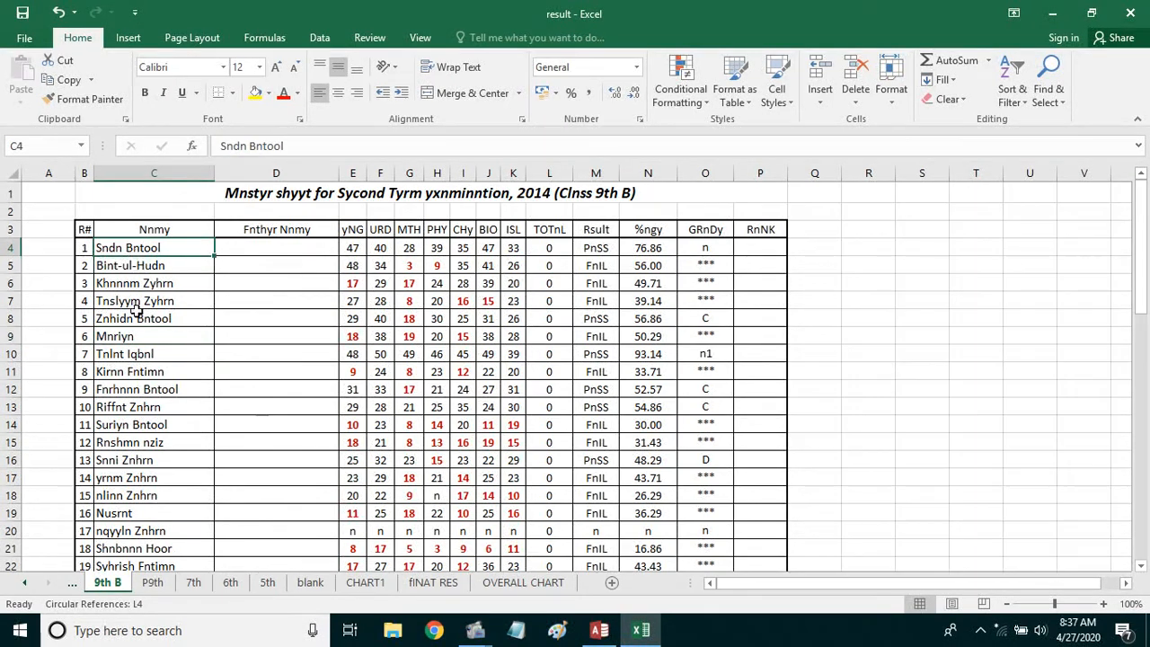
click(130, 318)
click(130, 390)
click(144, 445)
click(149, 460)
click(136, 406)
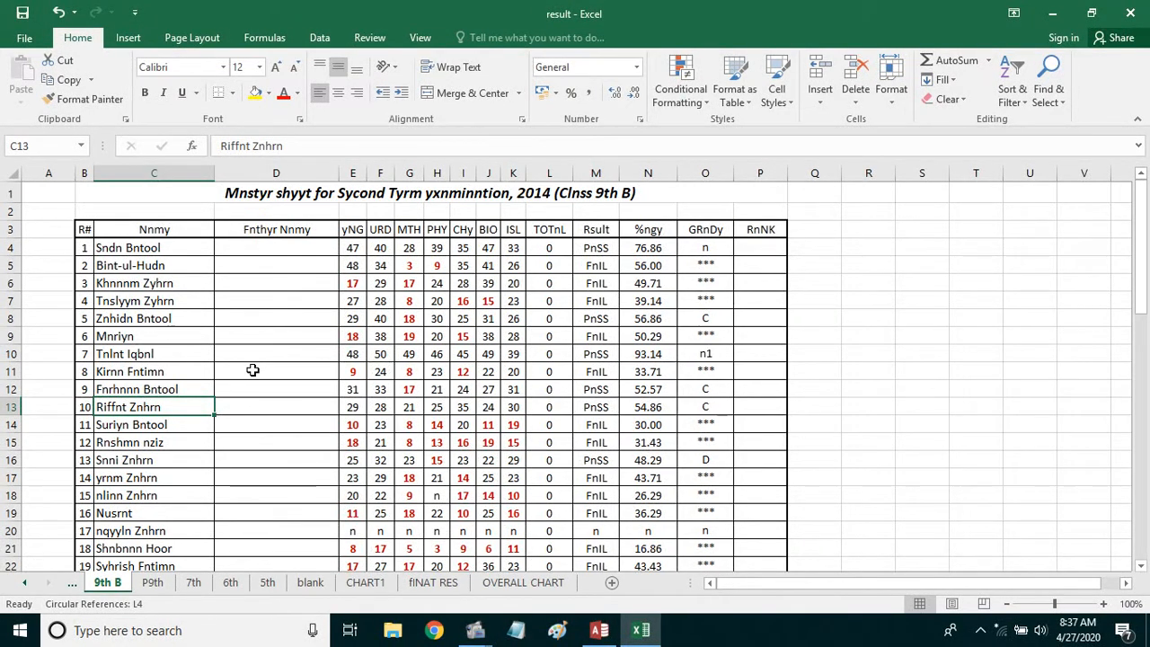
click(126, 478)
click(131, 426)
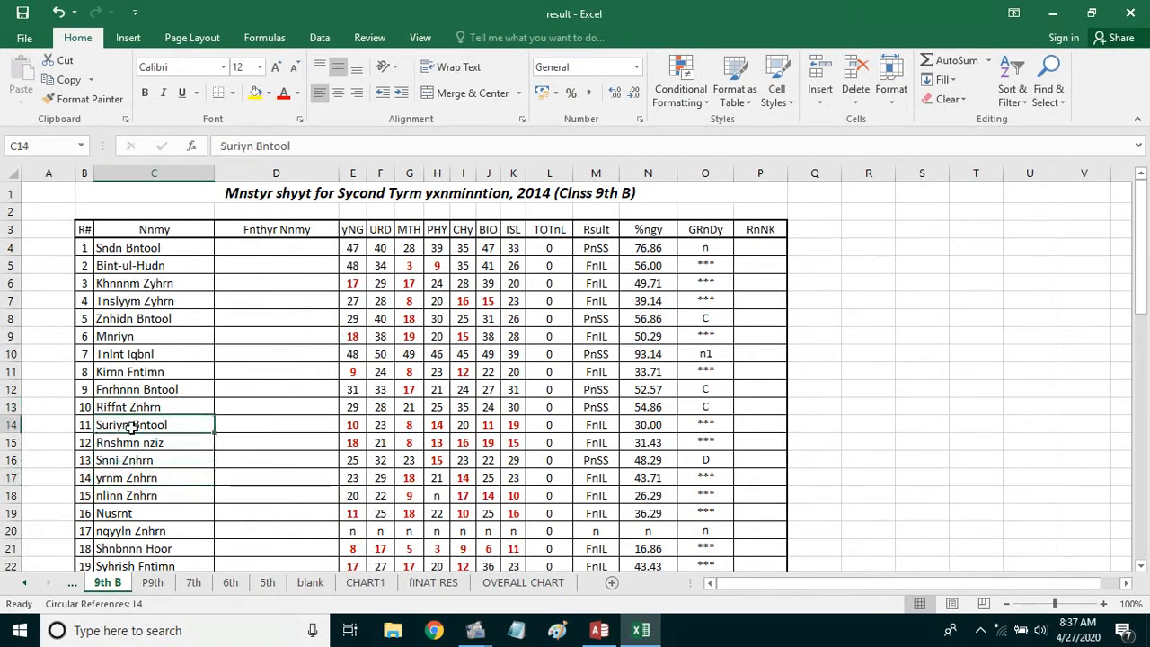
click(128, 354)
click(133, 318)
click(142, 266)
click(141, 249)
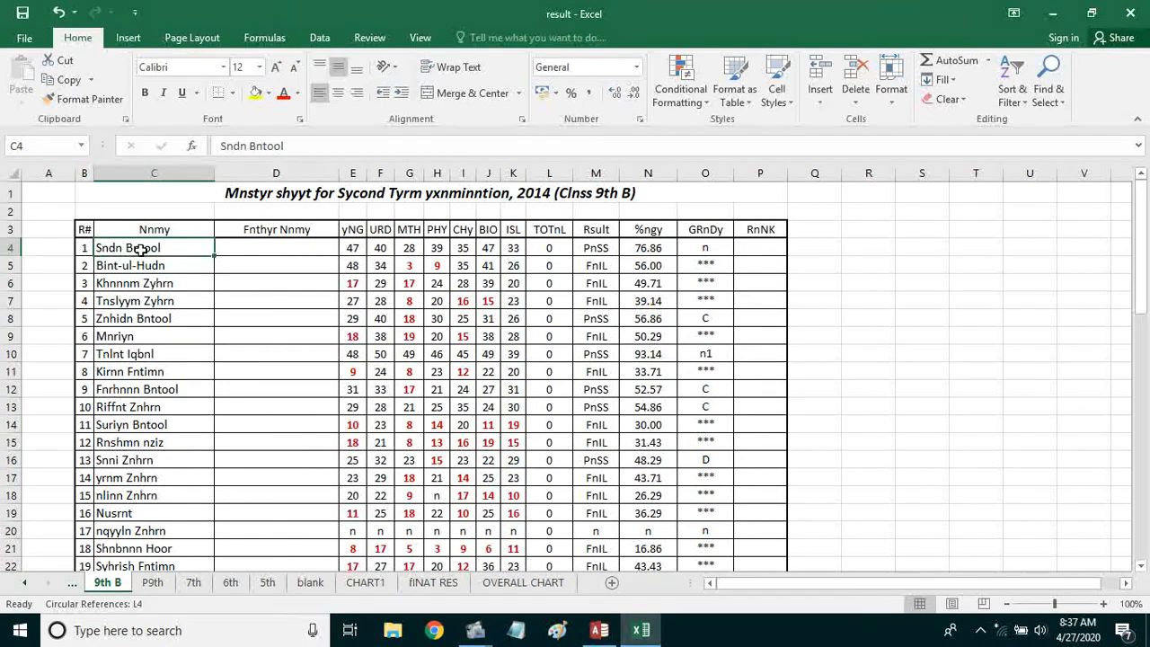
- Look over the student name and father name columns, checking the list further down the sheet
click(297, 232)
click(162, 230)
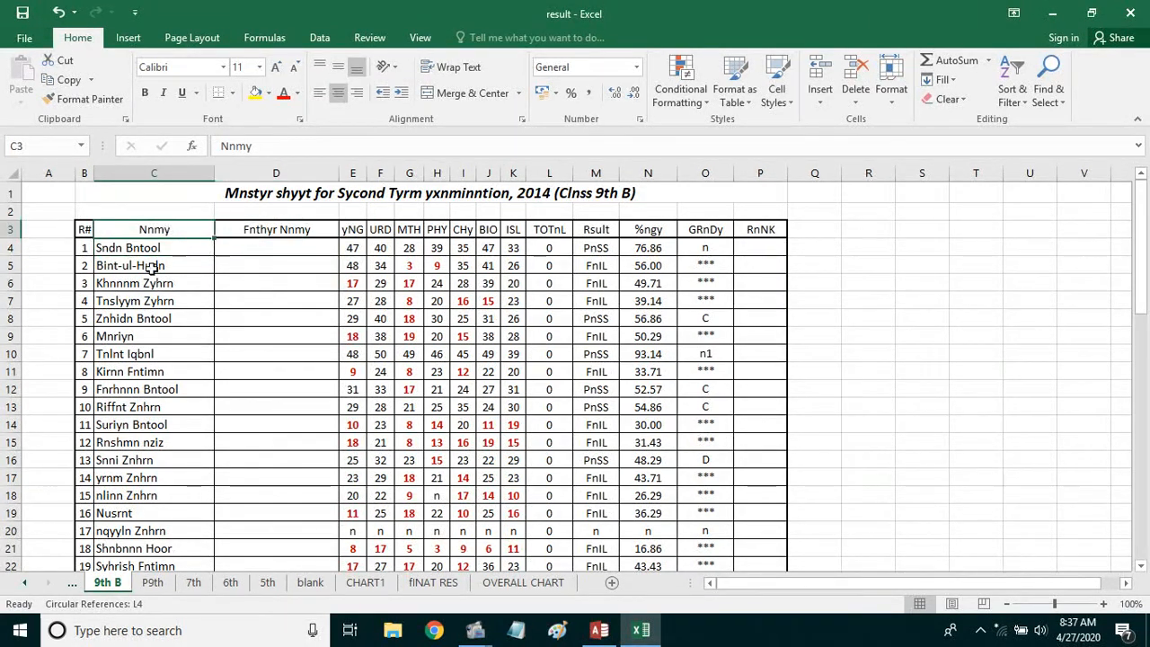
click(135, 283)
click(154, 336)
click(153, 424)
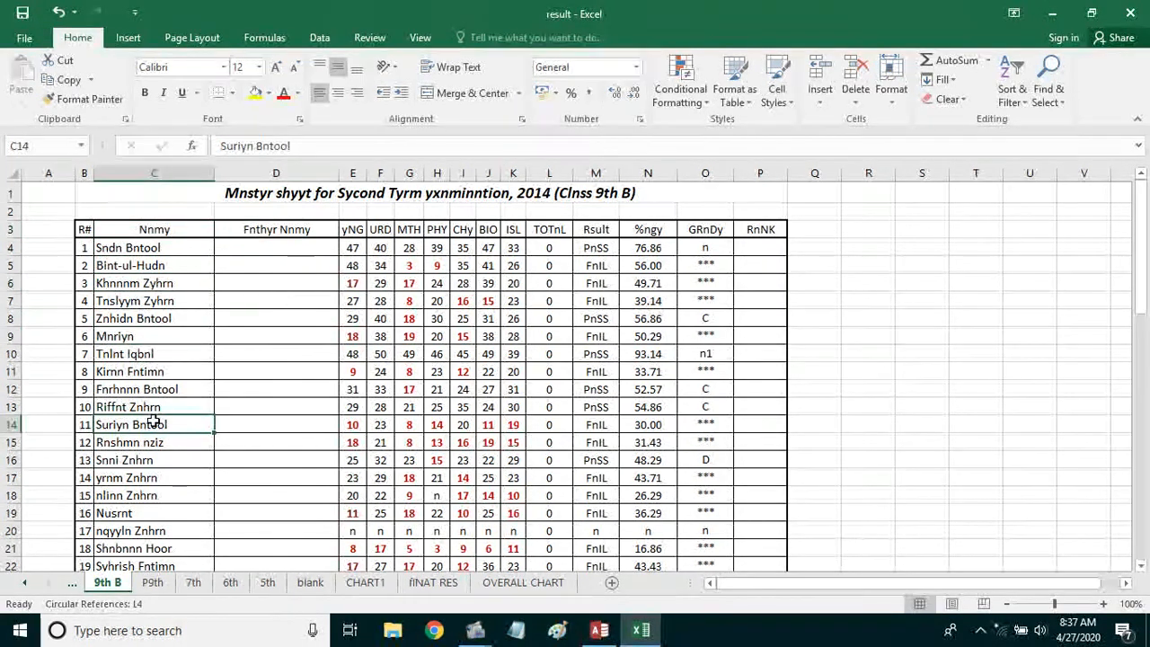
click(148, 352)
click(270, 423)
click(271, 374)
click(266, 299)
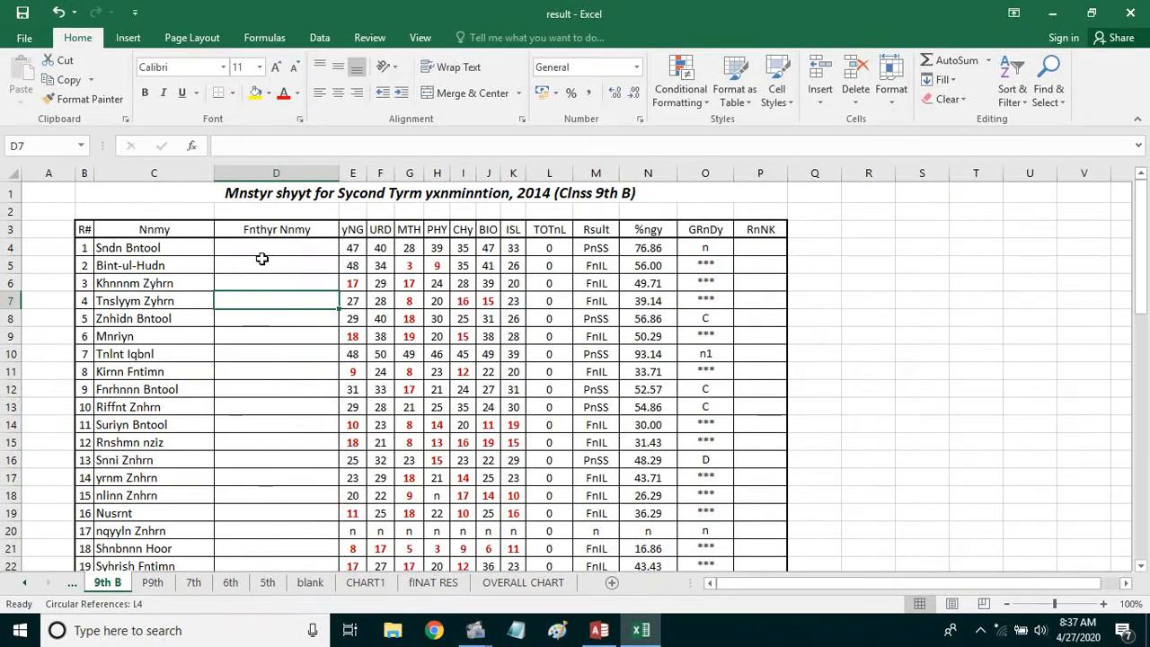
click(264, 250)
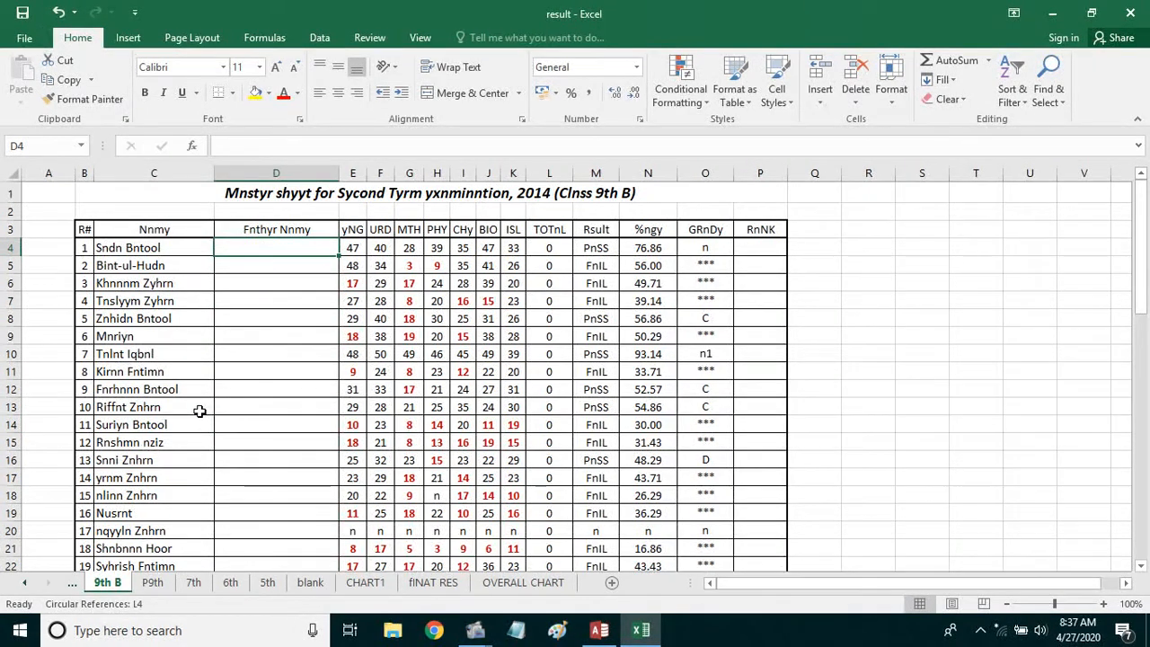
click(304, 370)
click(298, 334)
click(294, 301)
click(293, 282)
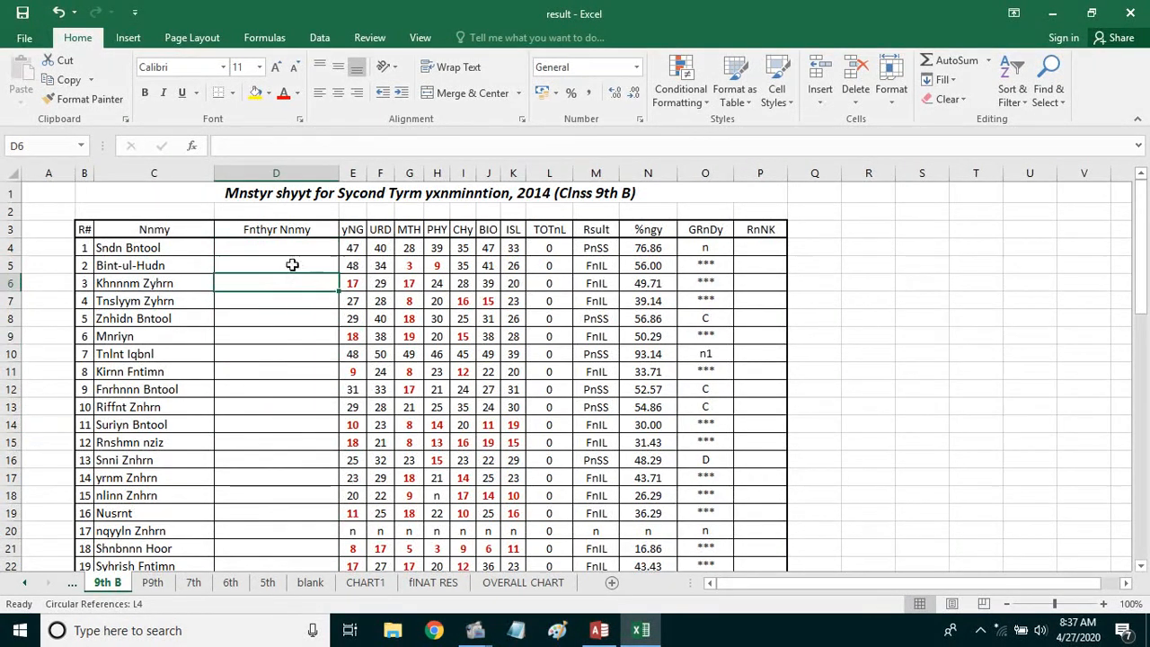
click(292, 263)
click(292, 244)
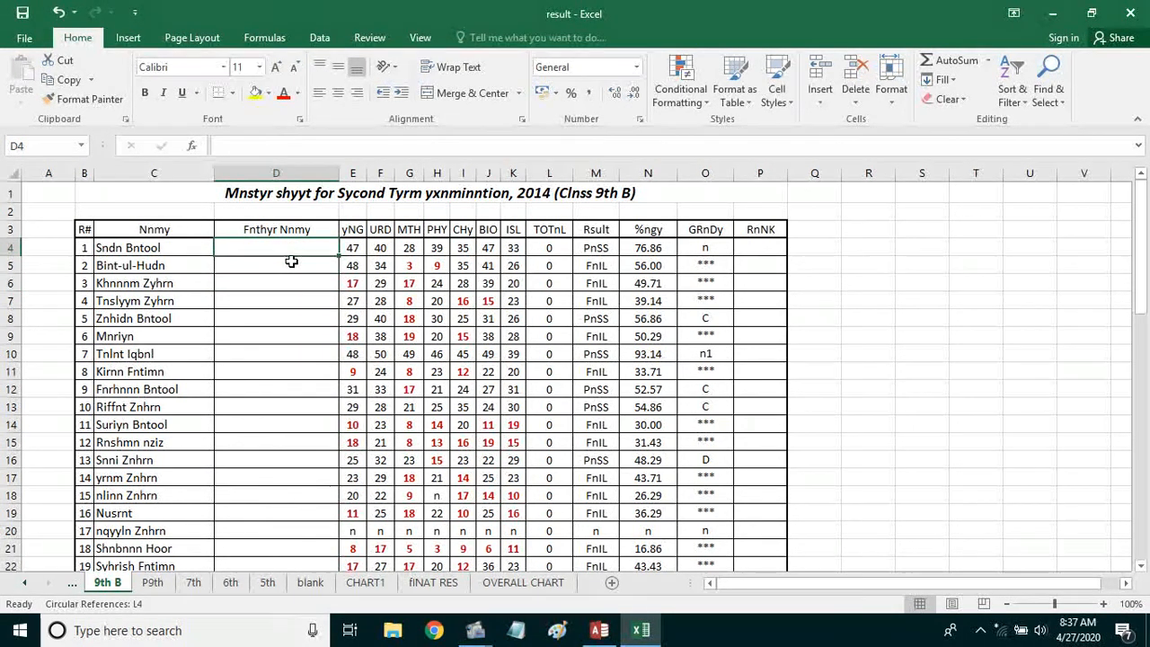
scroll(291, 261, down, 5)
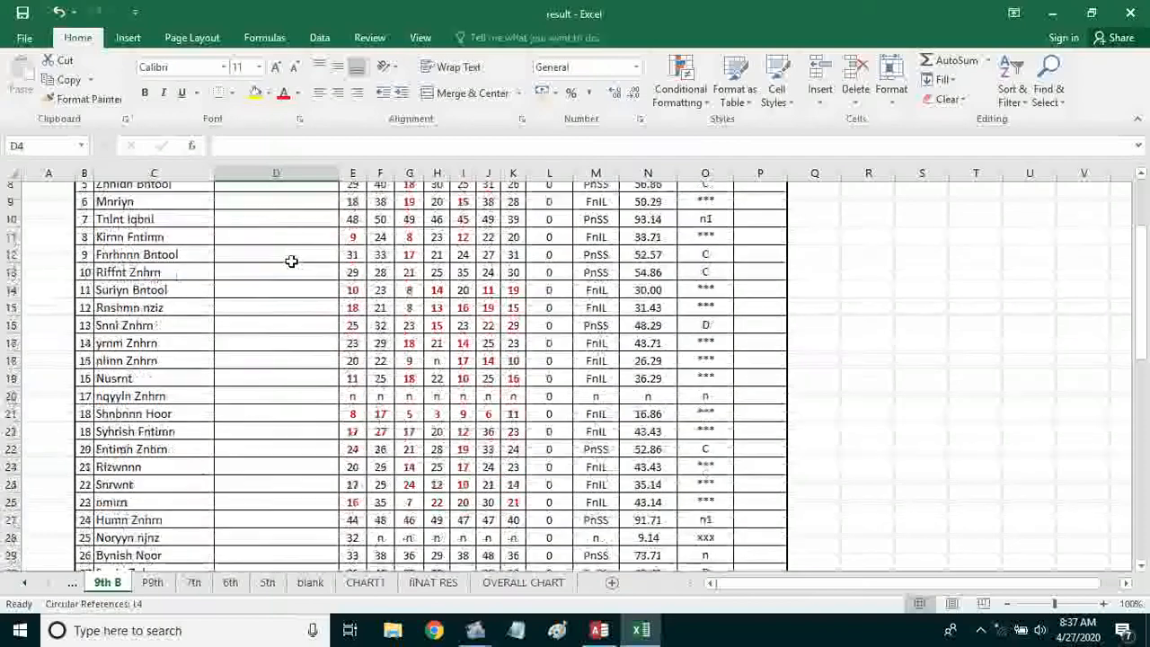
scroll(298, 262, up, 5)
- Enter Pass in cell M4 and Fail in cell M5 of the Rsult column
click(579, 252)
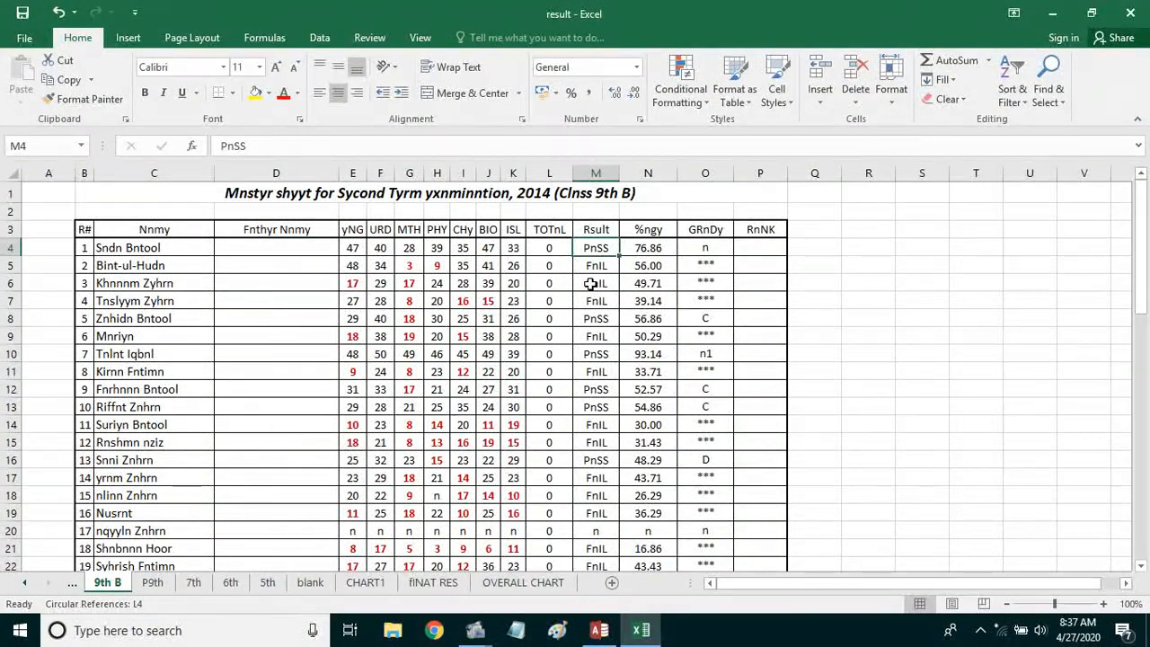
text(Pass)
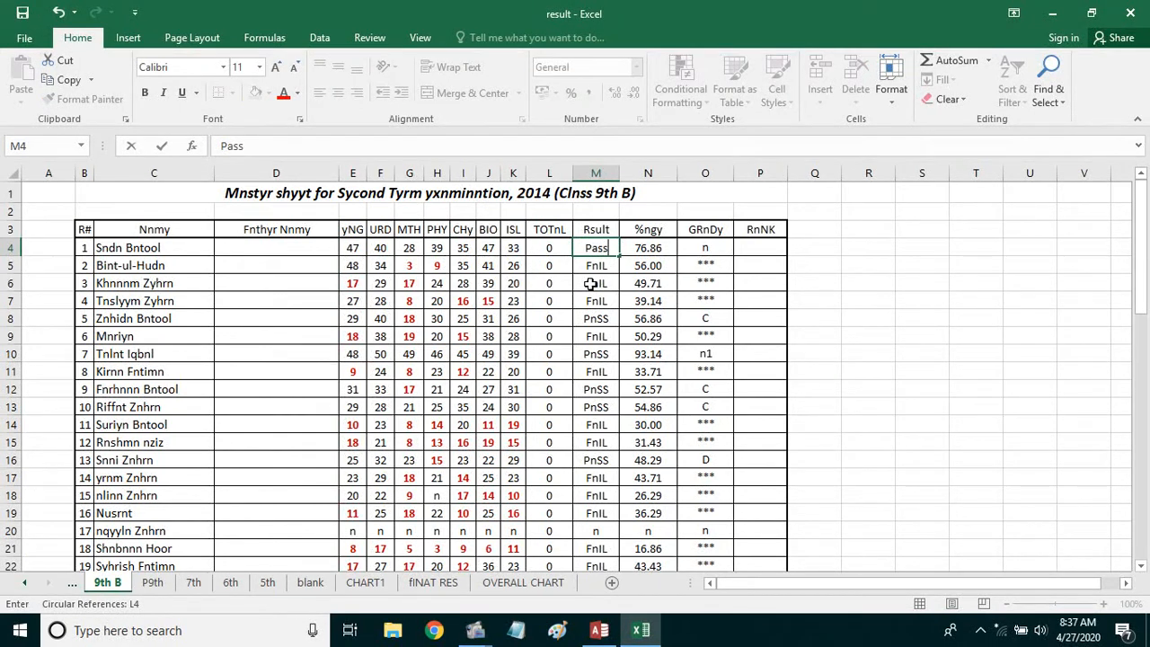
key(Return)
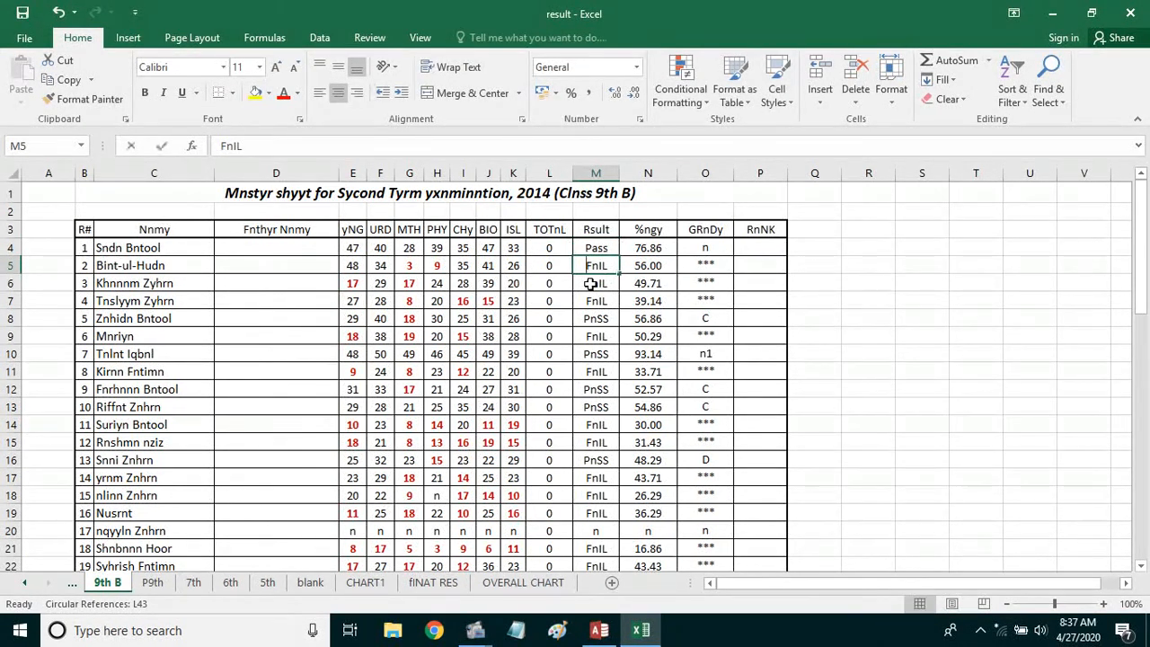
text(Fail)
key(Return)
- Enter f as the result in cells M6 to M9
text(f)
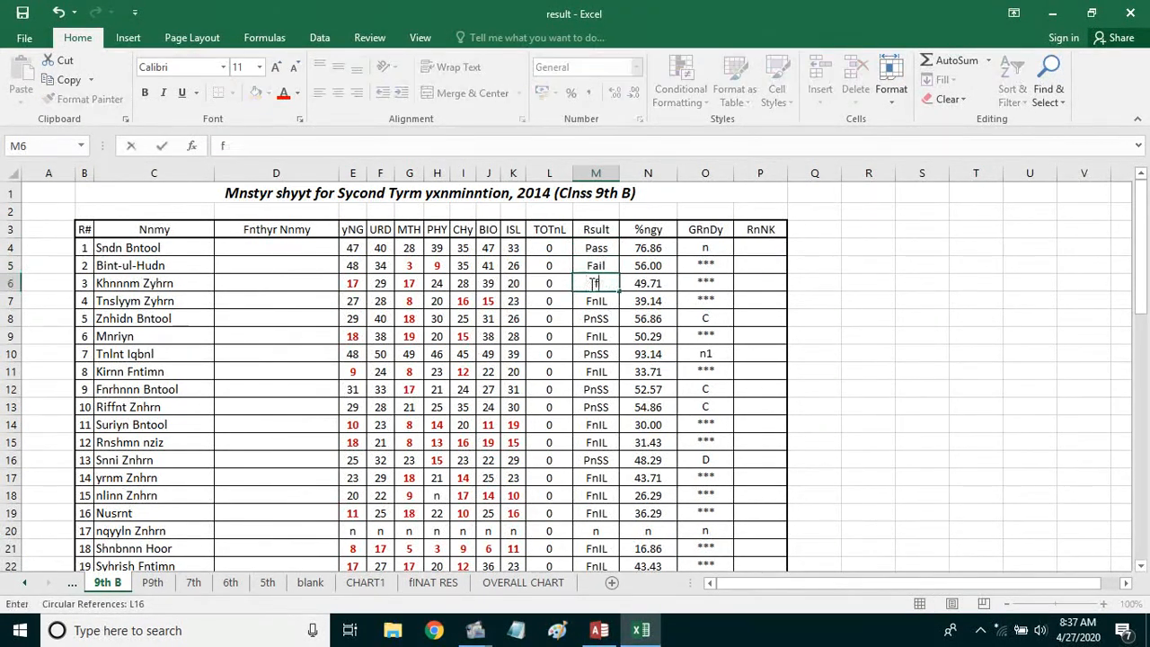
key(Return)
text(f)
key(Return)
text(f)
key(Return)
text(f)
key(Return)
key(Up)
key(Up)
key(Up)
key(Up)
key(Up)
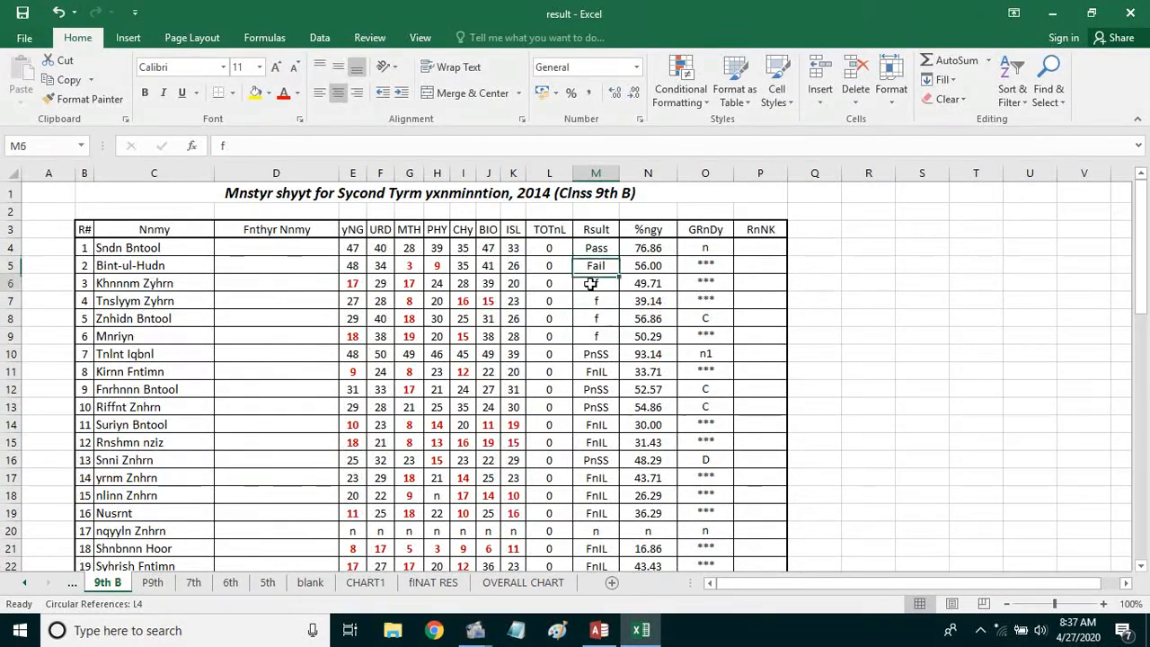
- Enter f as the result in cells M11 to M16 and M18, and ff in M17
key(Down)
key(Down)
key(Down)
key(Down)
key(Down)
key(Down)
text(f)
key(Return)
text(f)
key(Return)
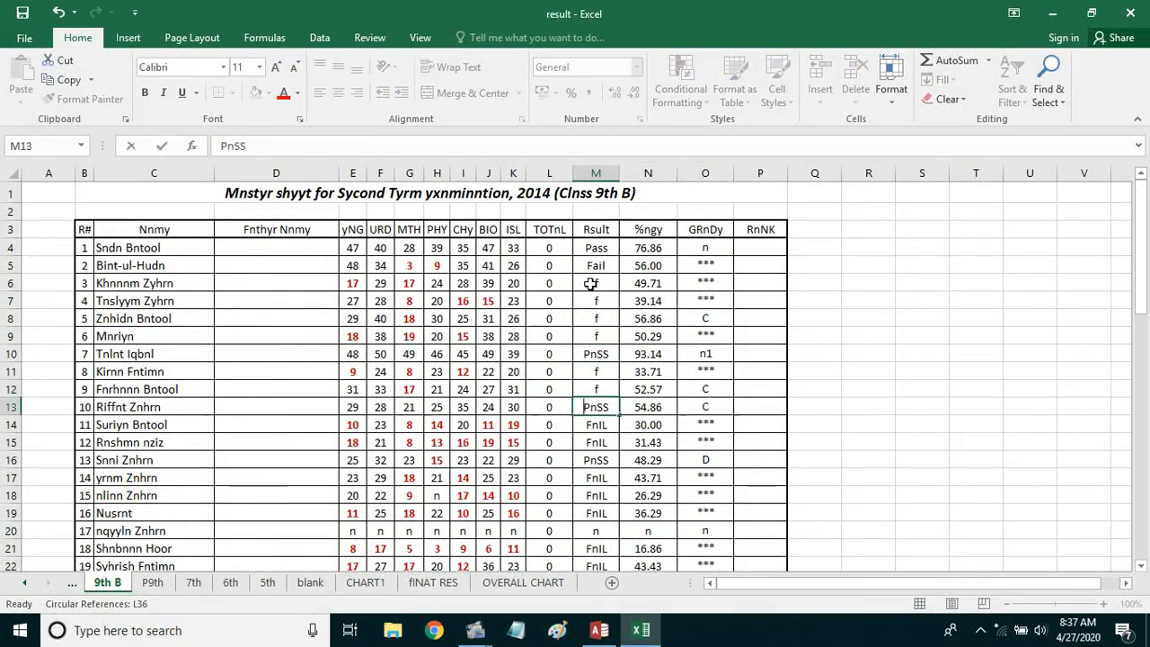
text(f)
key(Return)
text(f)
key(Return)
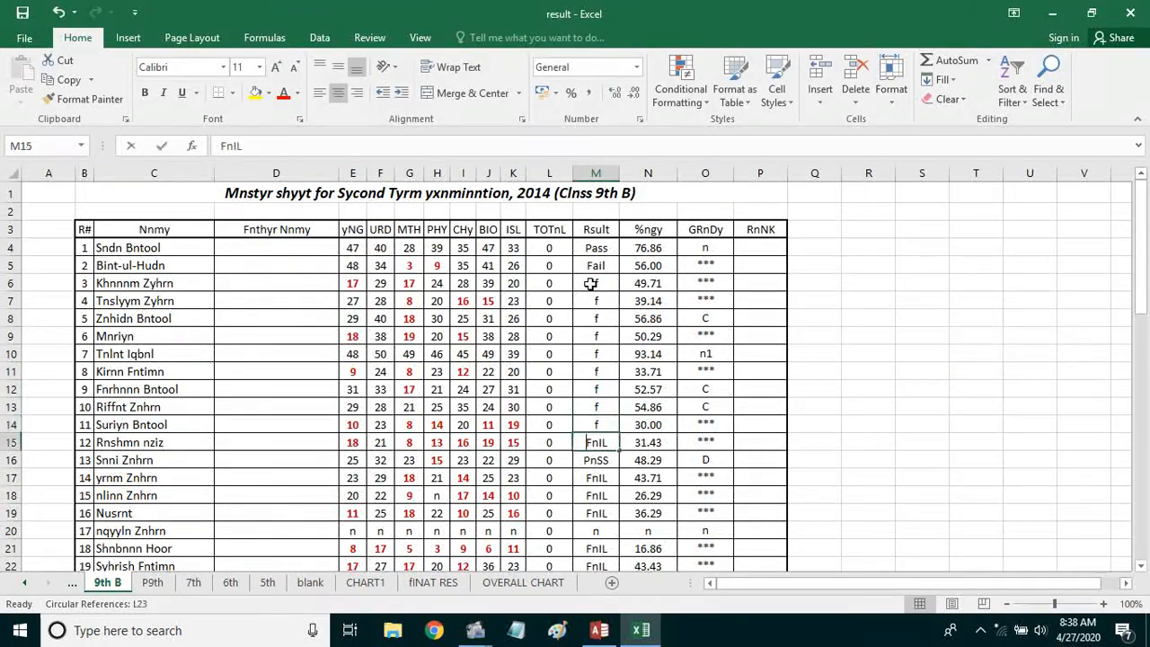
text(f)
key(Return)
text(f)
key(Return)
text(ff)
key(Return)
text(f)
key(Return)
- Enter p as the result in cells M19 to M24
text(p)
key(Return)
text(p)
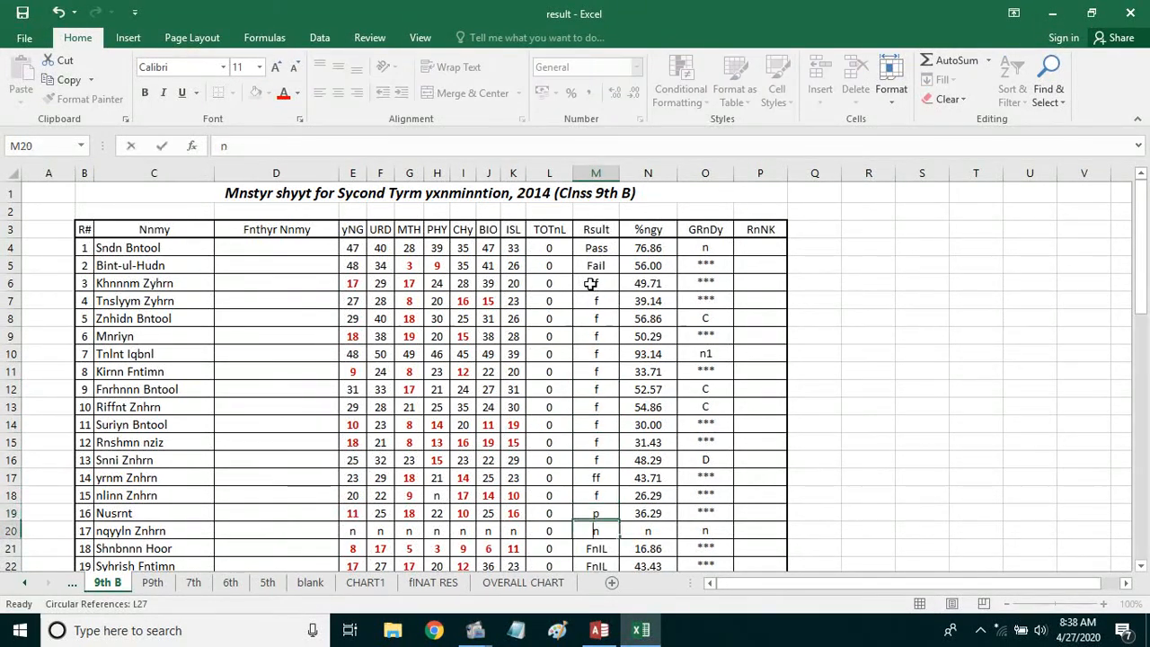
key(Return)
text(p)
key(Return)
text(p)
key(Return)
- Replace the ff entry in cell M17 with p
key(Up)
key(Up)
key(Up)
key(Up)
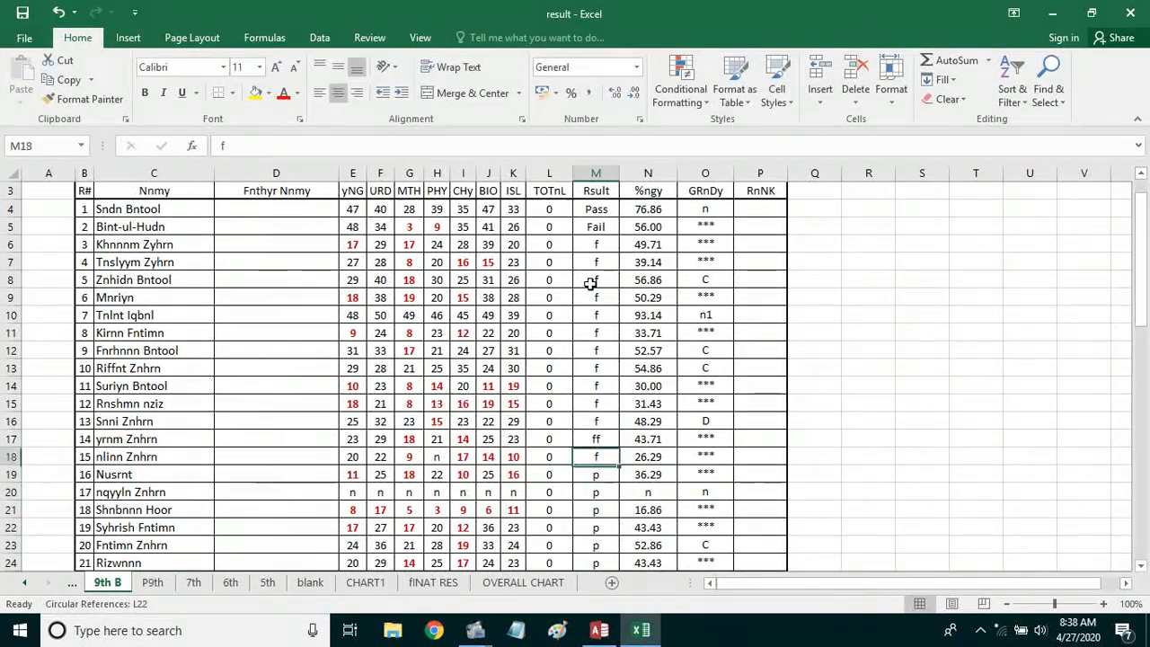
text(p)
key(Return)
- Enter p as the result in cells M25 to M35
key(Down)
key(Down)
key(Down)
key(Down)
key(Down)
key(Down)
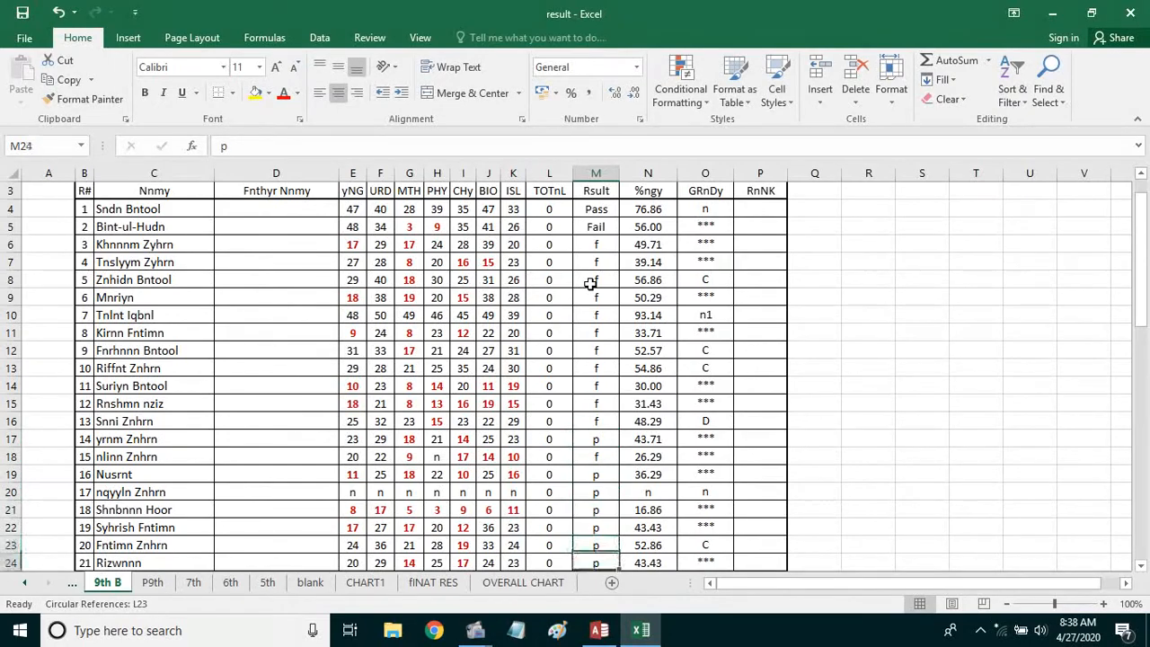
text(p)
key(Return)
text(p)
key(Return)
text(p)
key(Return)
text(p)
key(Return)
text(p)
key(Return)
text(p)
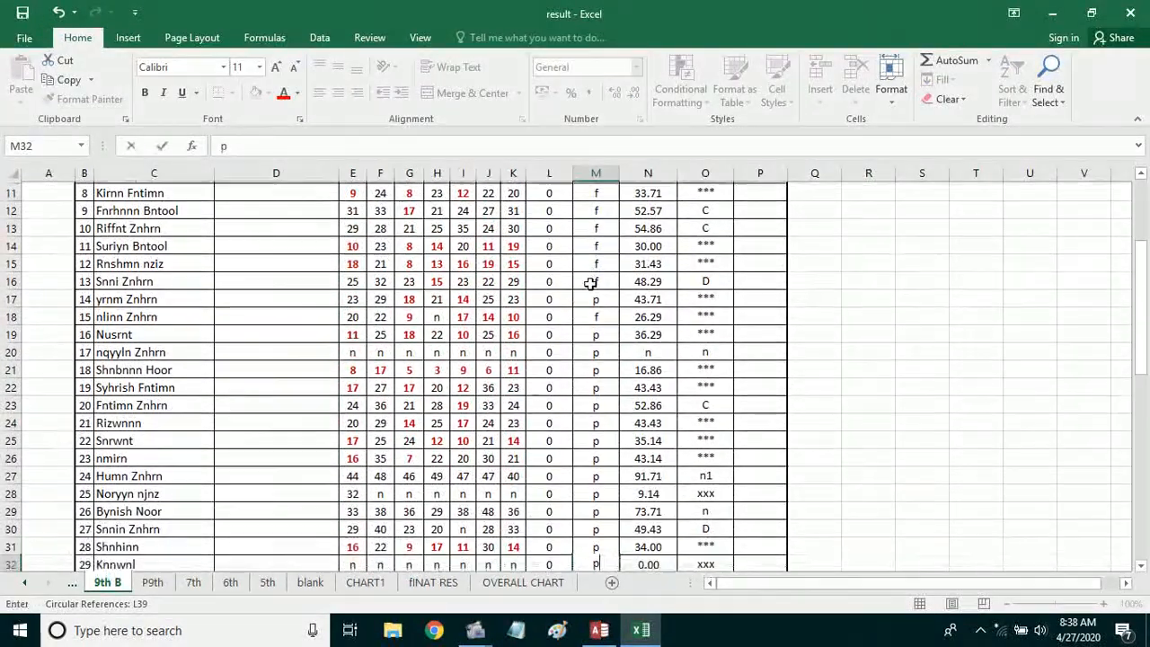
key(Return)
text(p)
key(Return)
text(p)
key(Return)
text(p)
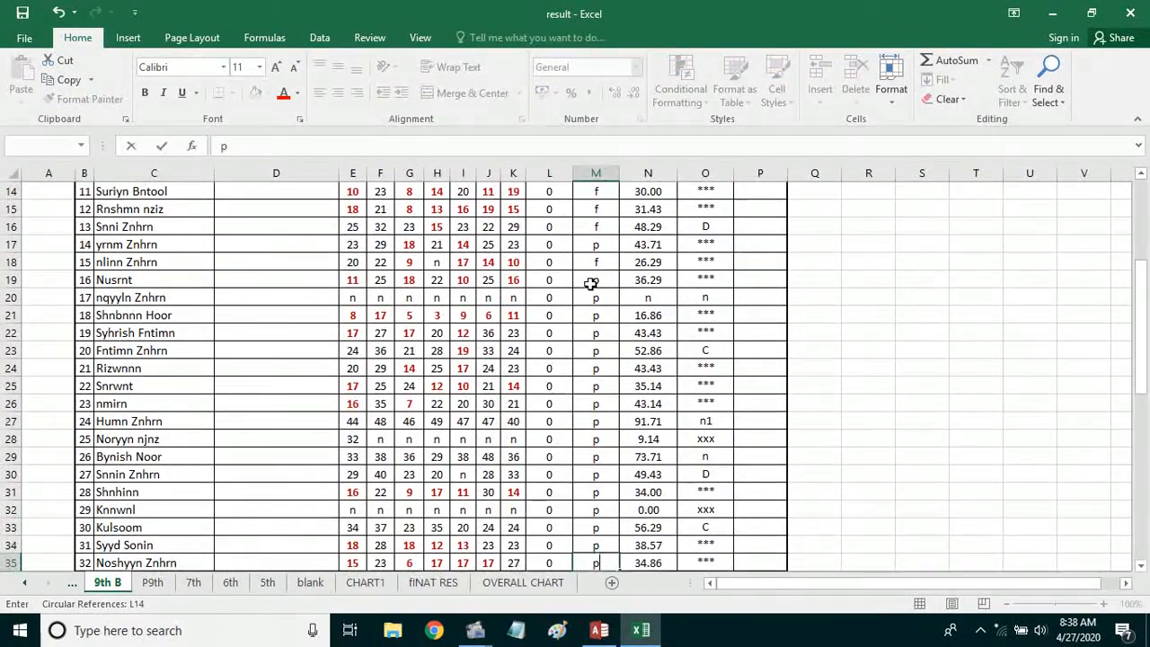
key(Return)
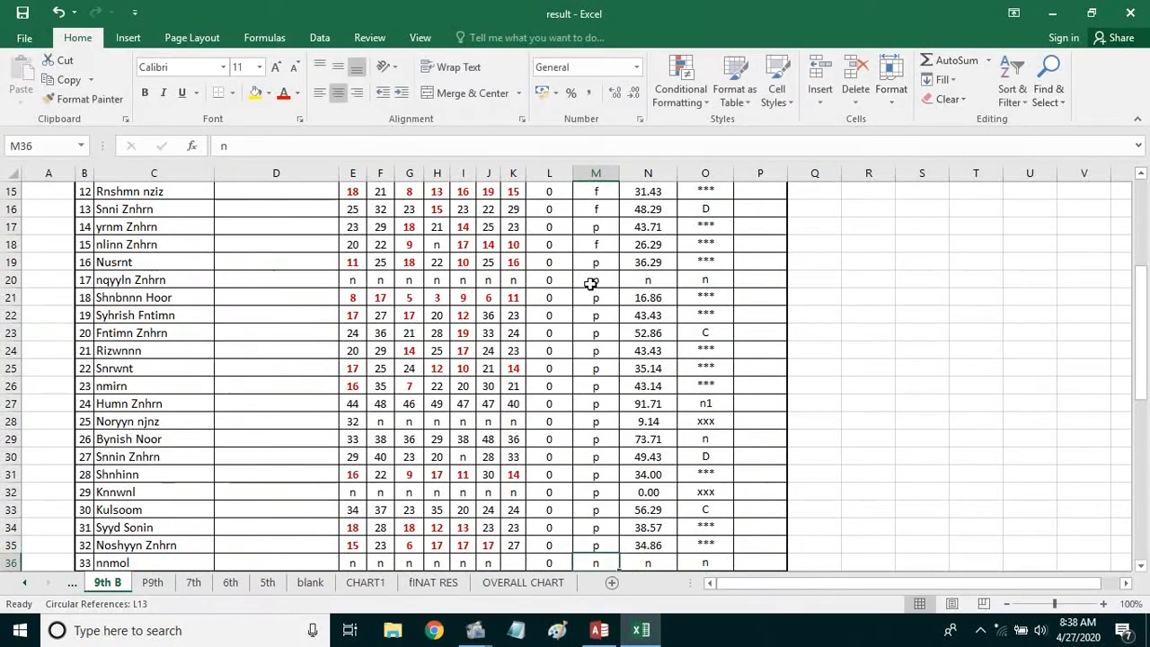
- Enter f as the result in cells M36 to M43 and p in M44, leaving the cell below the table empty
scroll(590, 284, up, 3)
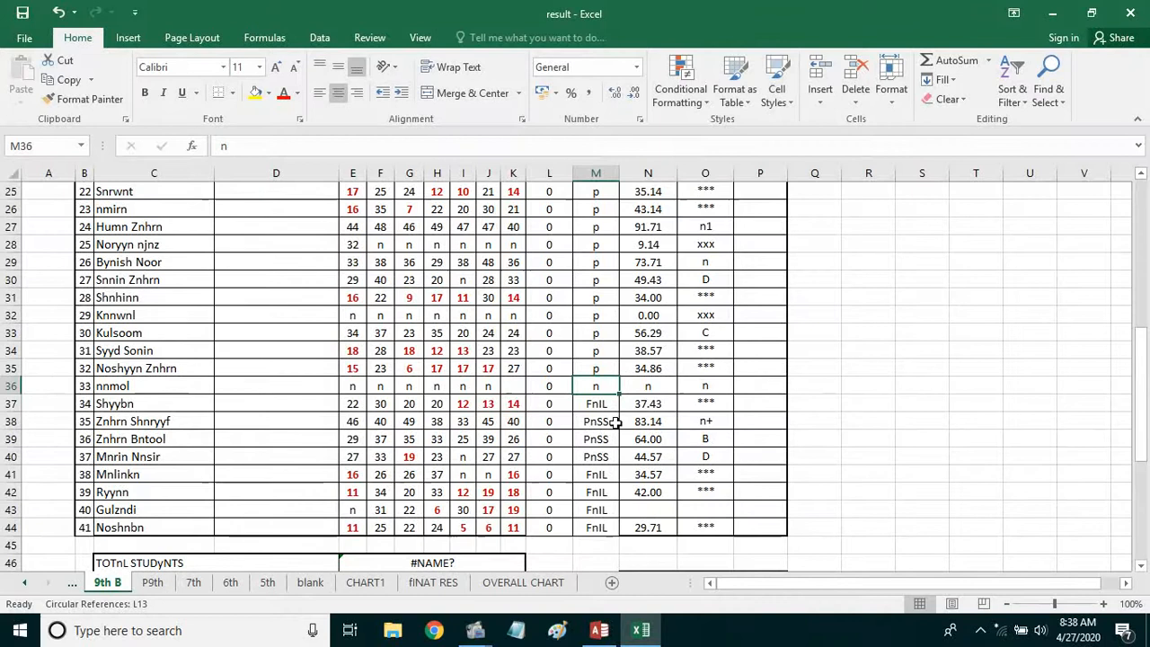
key(Return)
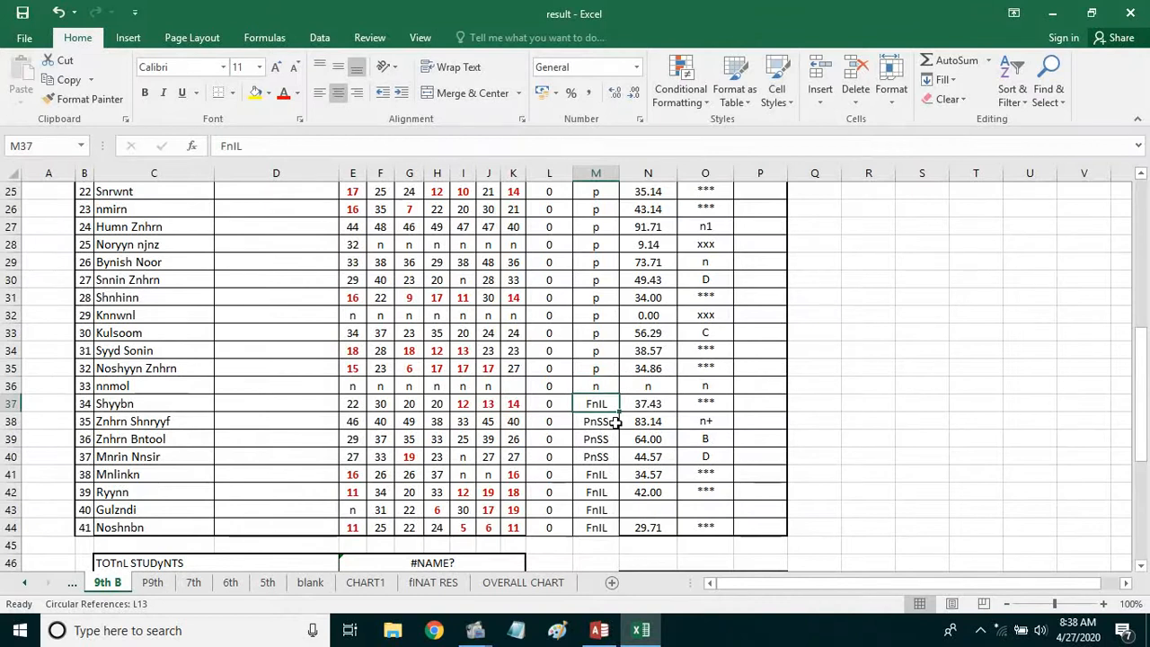
key(Up)
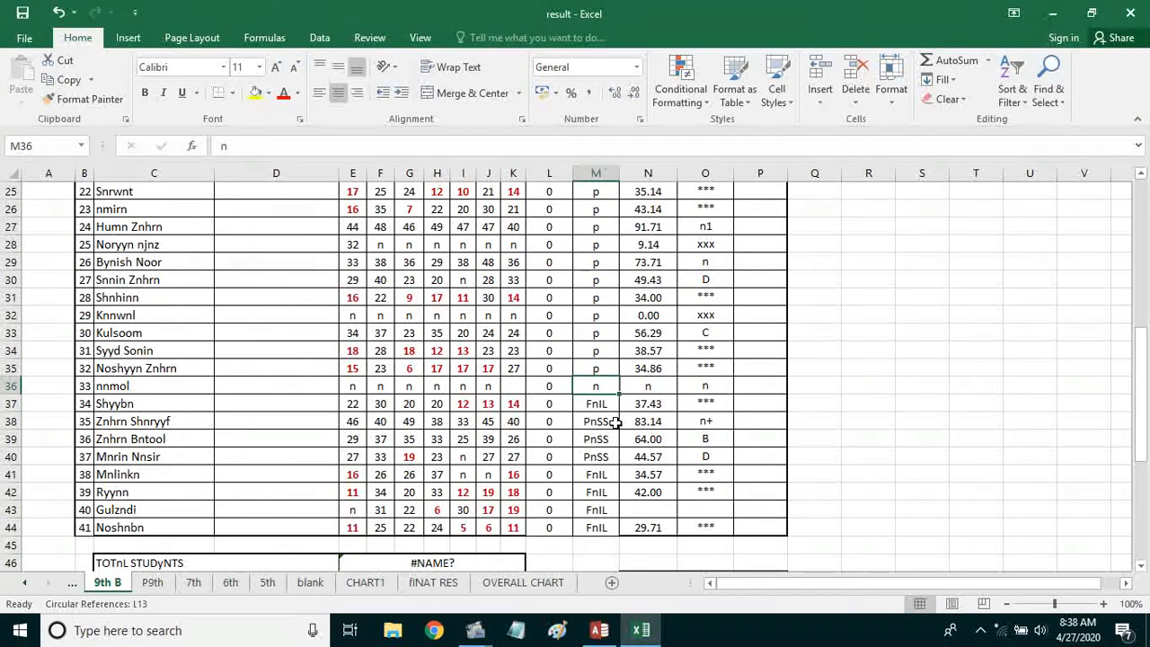
text(f f f f f)
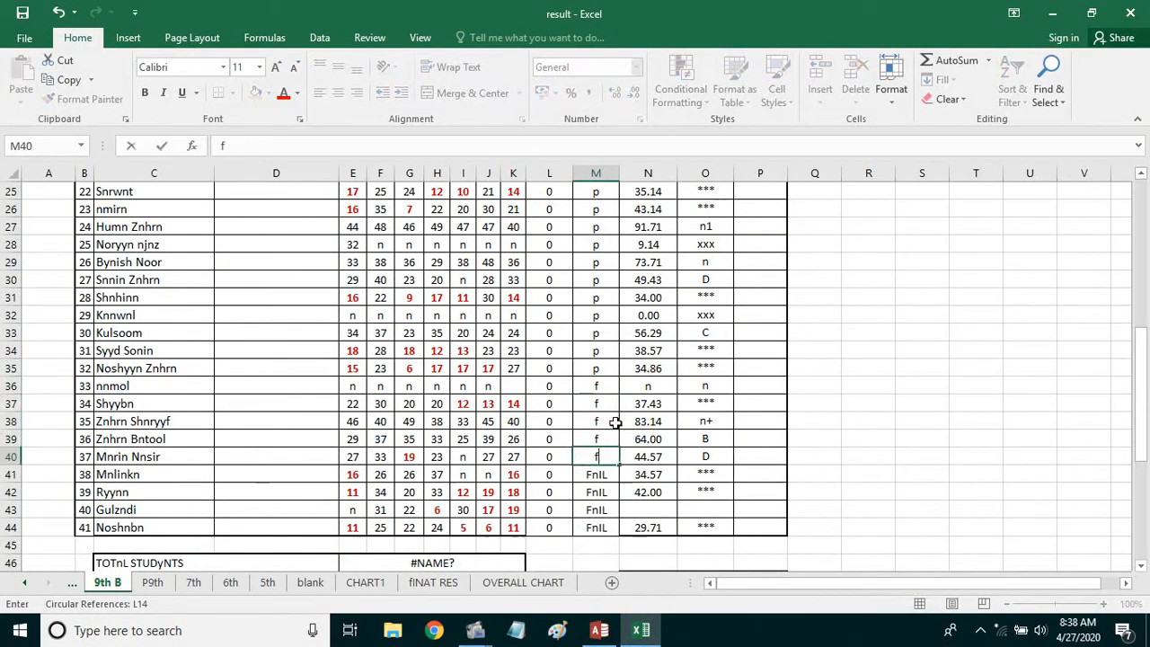
key(Down)
text(f)
key(Down)
text(p)
key(Down)
text(p)
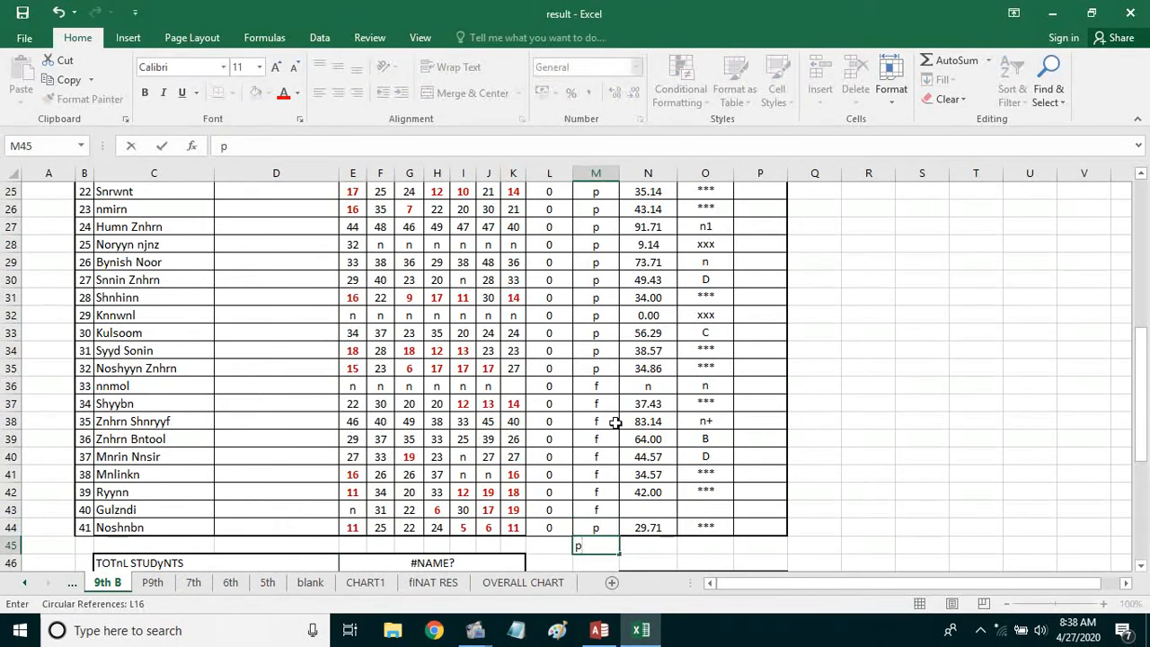
key(Up)
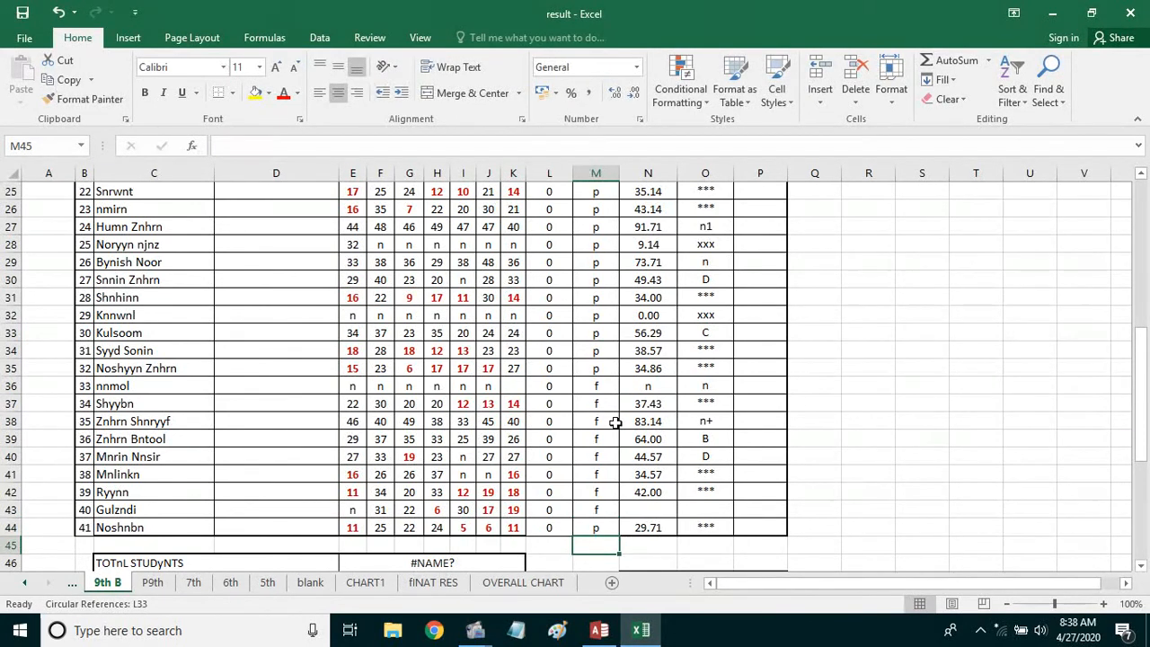
scroll(593, 359, up, 8)
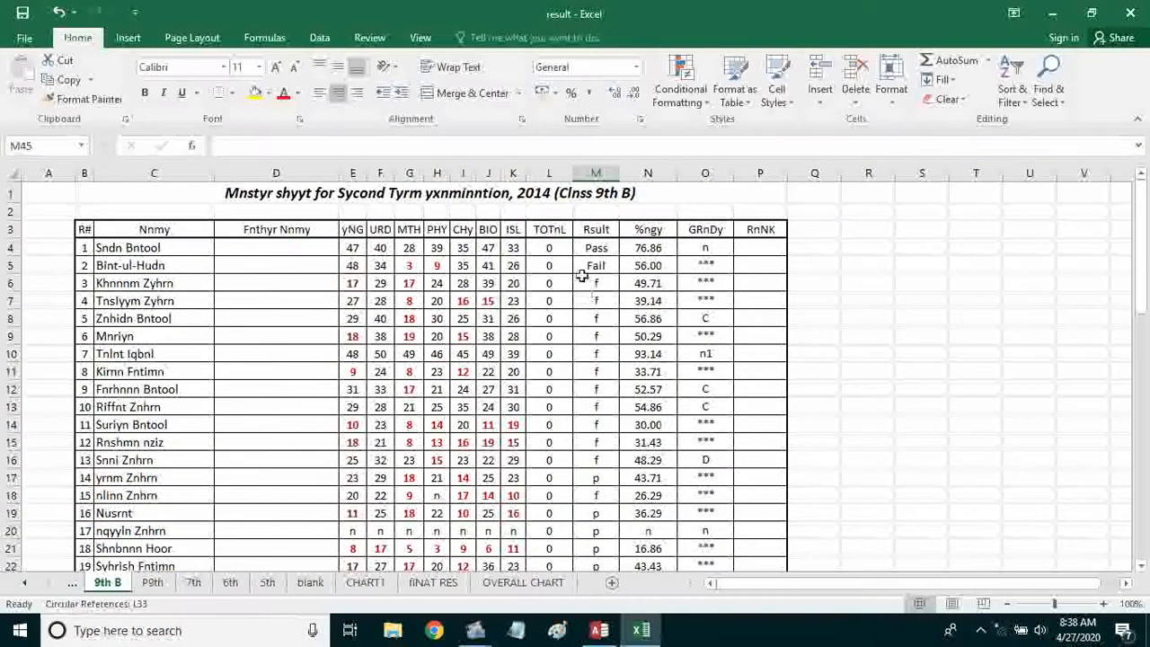
- Review the Rsult column entries from row 4 down to the end of the student table in row 44
drag(589, 254, 596, 488)
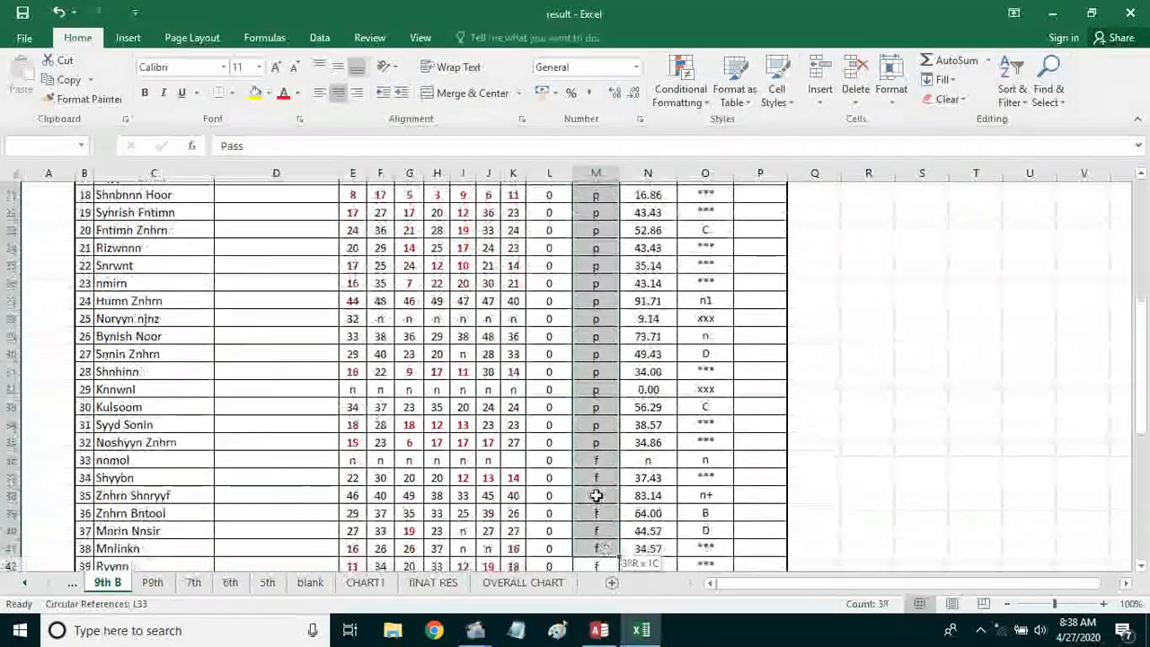
click(595, 496)
scroll(596, 496, up, 7)
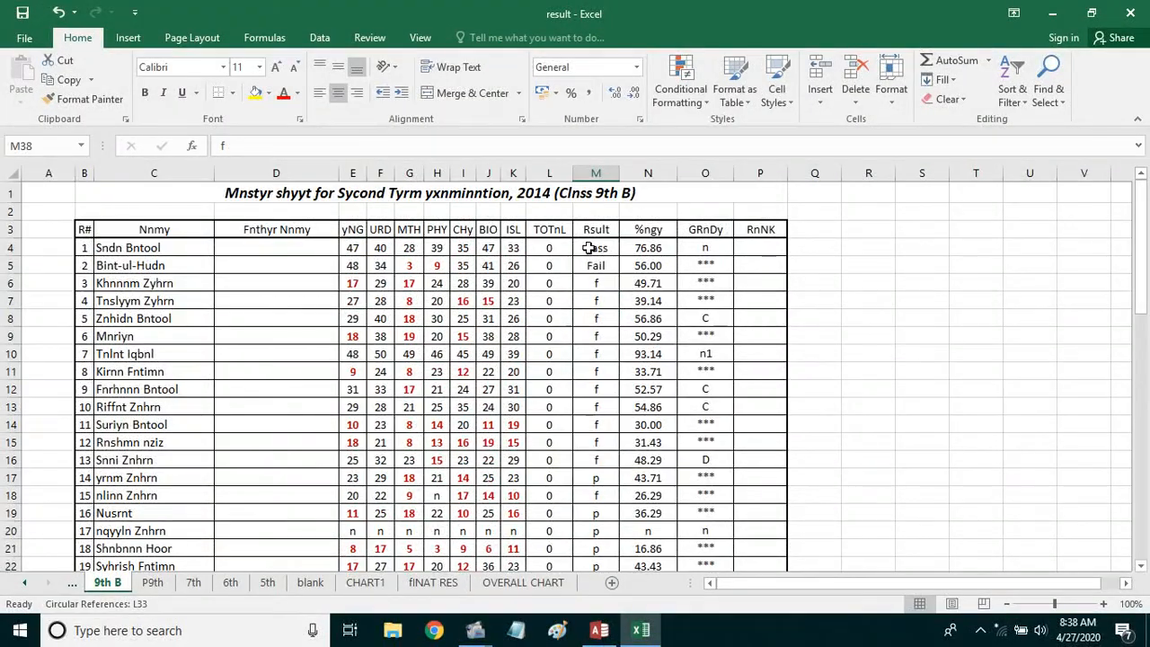
drag(590, 248, 607, 562)
click(609, 516)
click(612, 509)
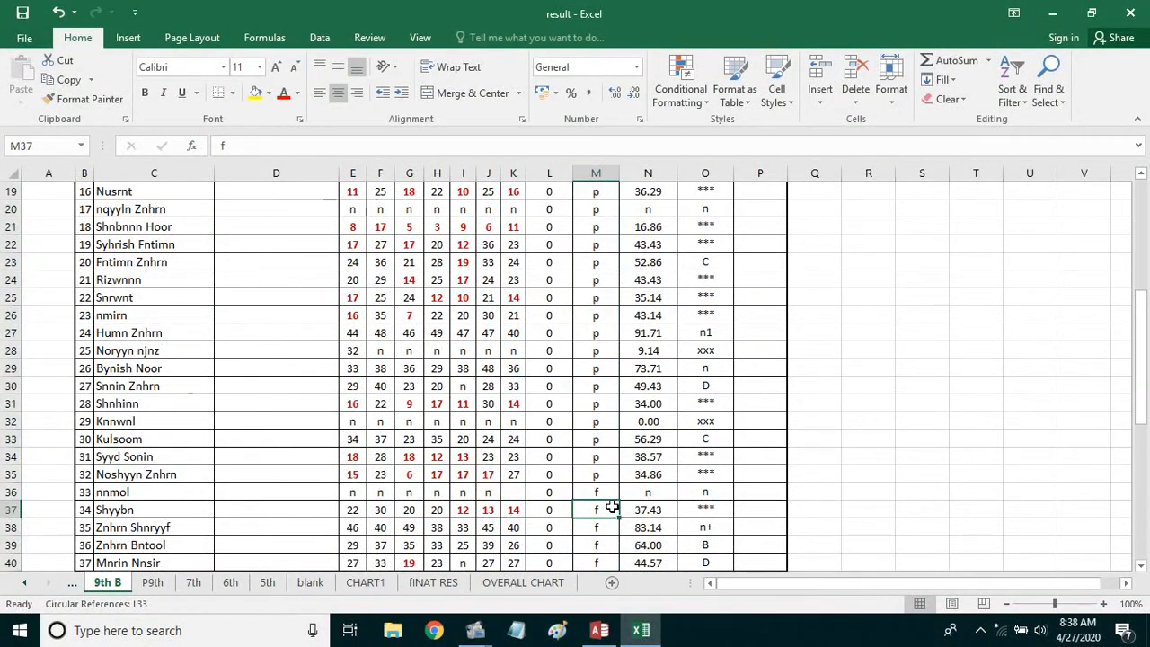
scroll(612, 509, down, 3)
click(600, 491)
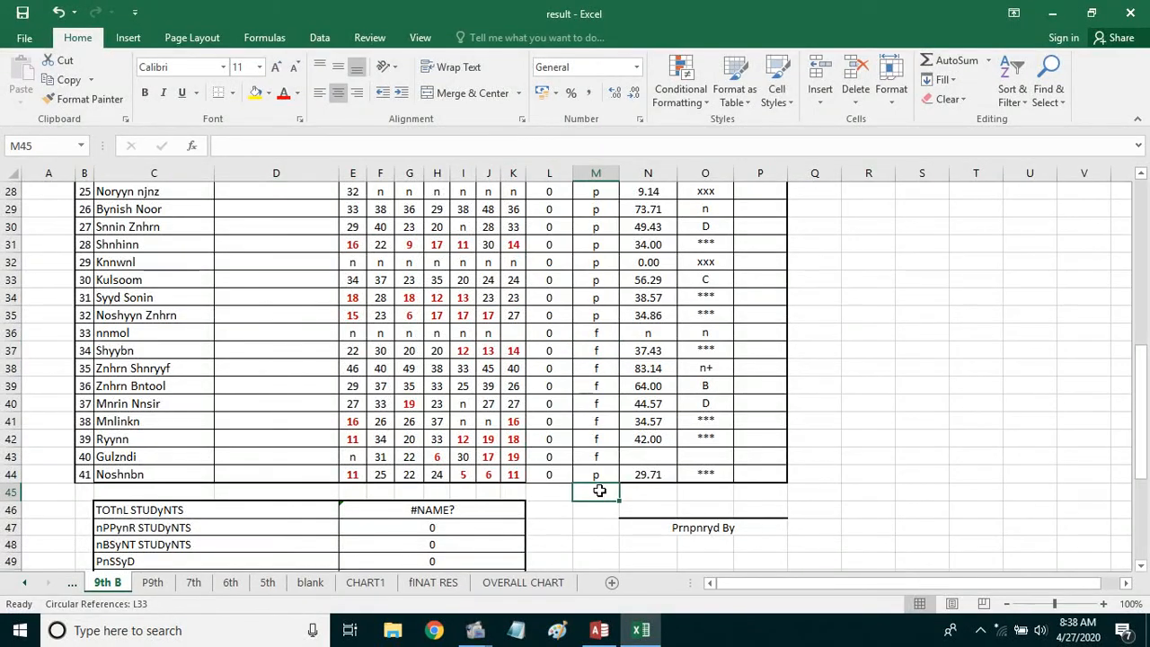
scroll(600, 491, up, 9)
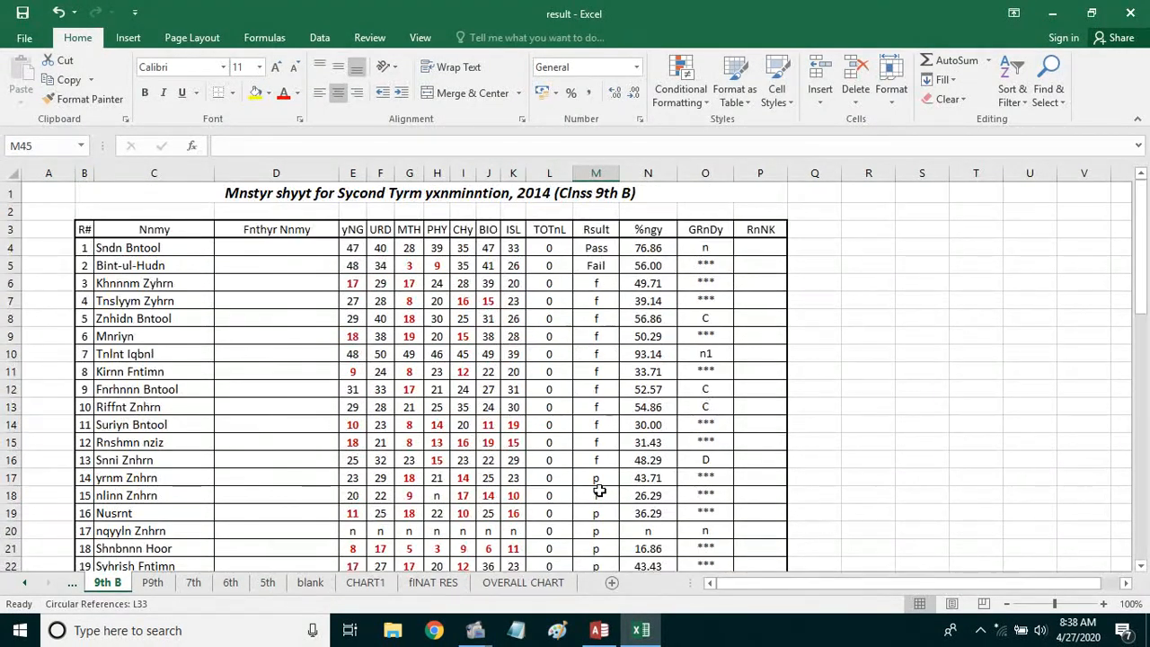
scroll(452, 389, down, 2)
scroll(423, 373, down, 4)
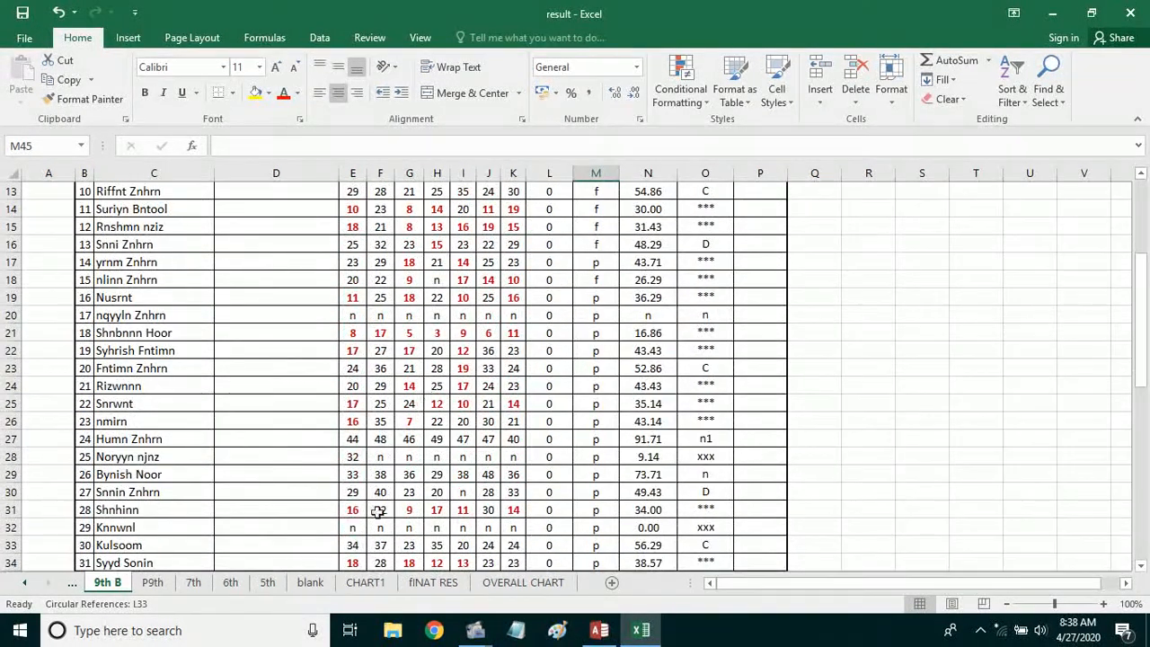
scroll(337, 561, down, 3)
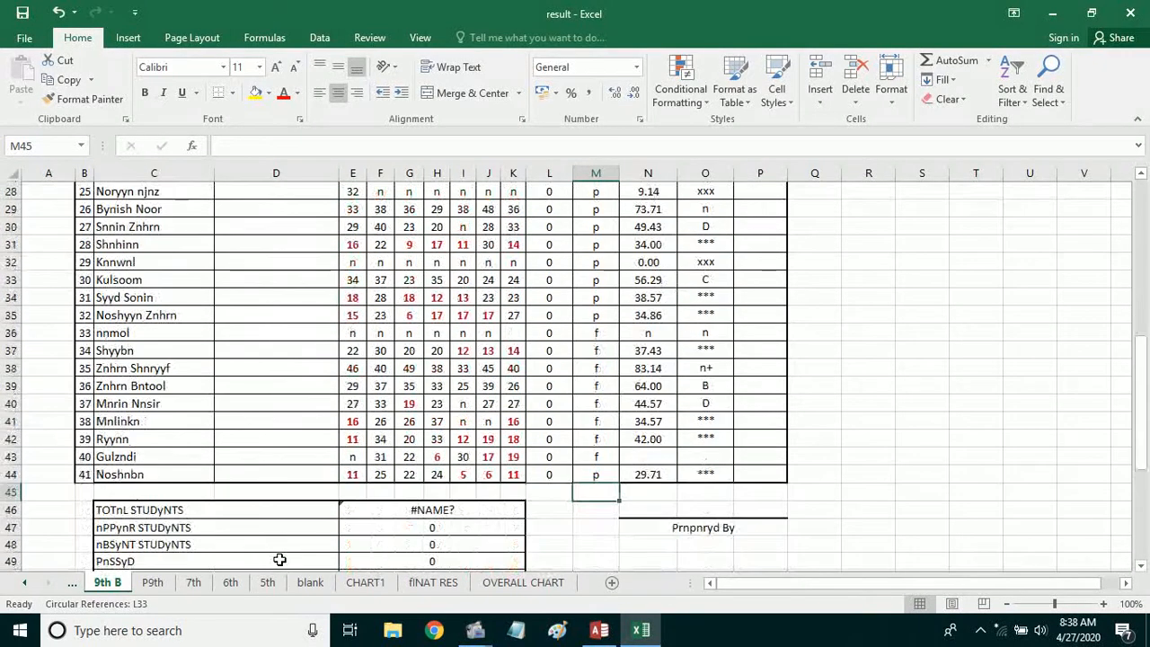
- Fill cells B45 to P45 below the student table with a light blue theme colour and apply all borders
click(288, 488)
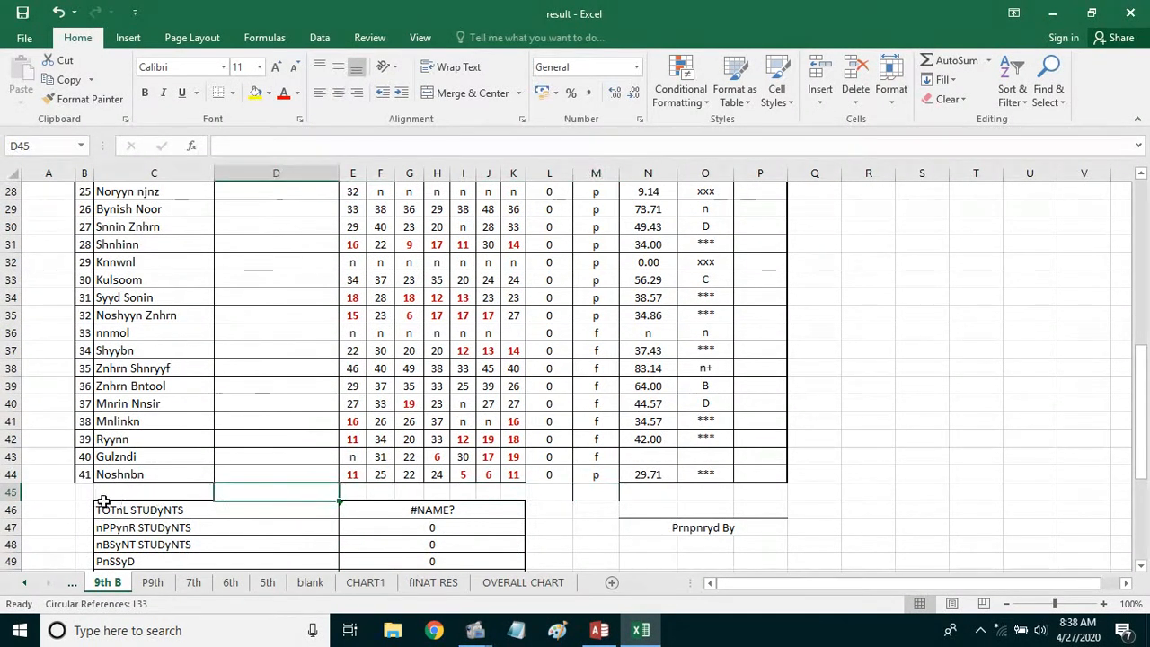
drag(89, 492, 738, 488)
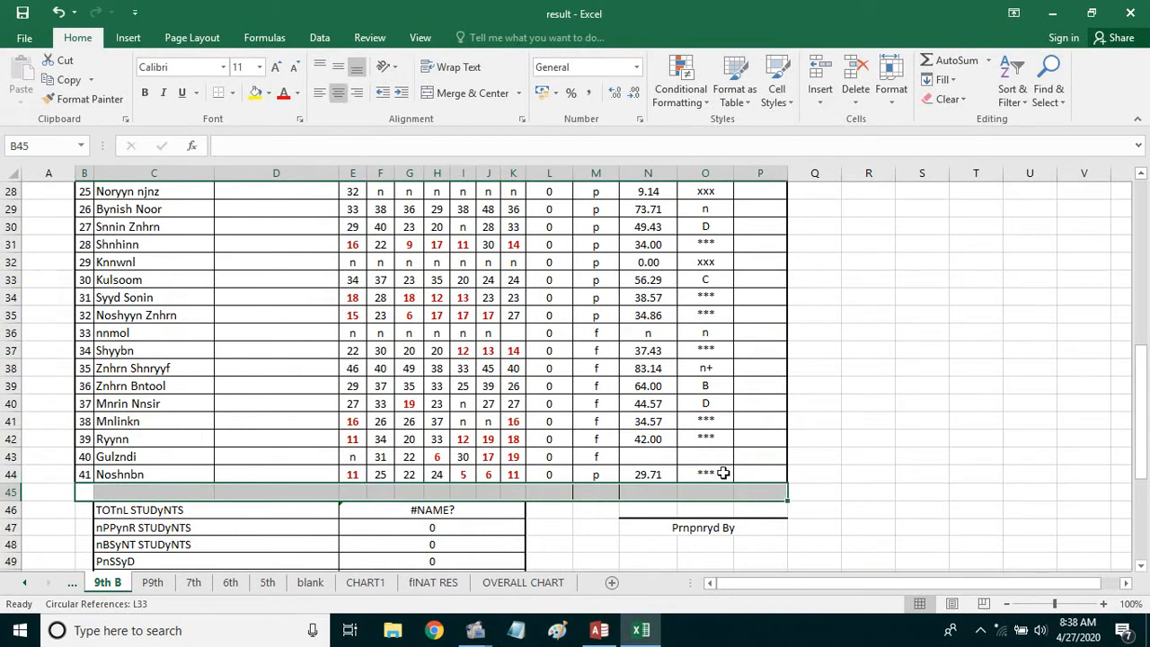
click(267, 92)
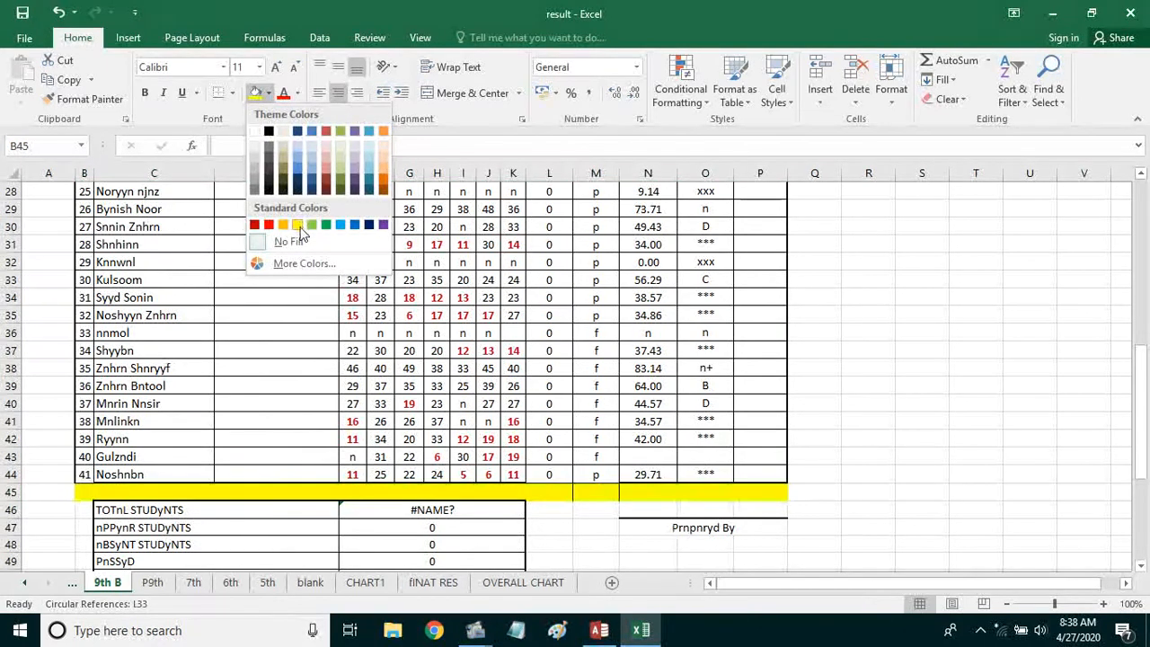
click(310, 160)
click(232, 92)
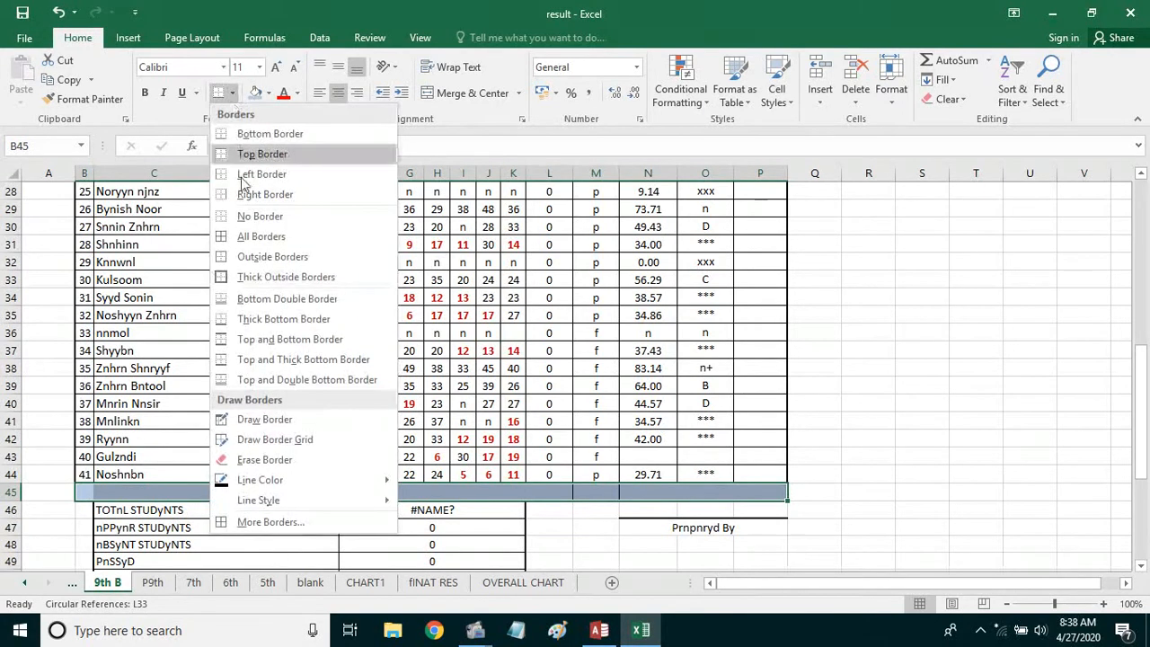
click(262, 237)
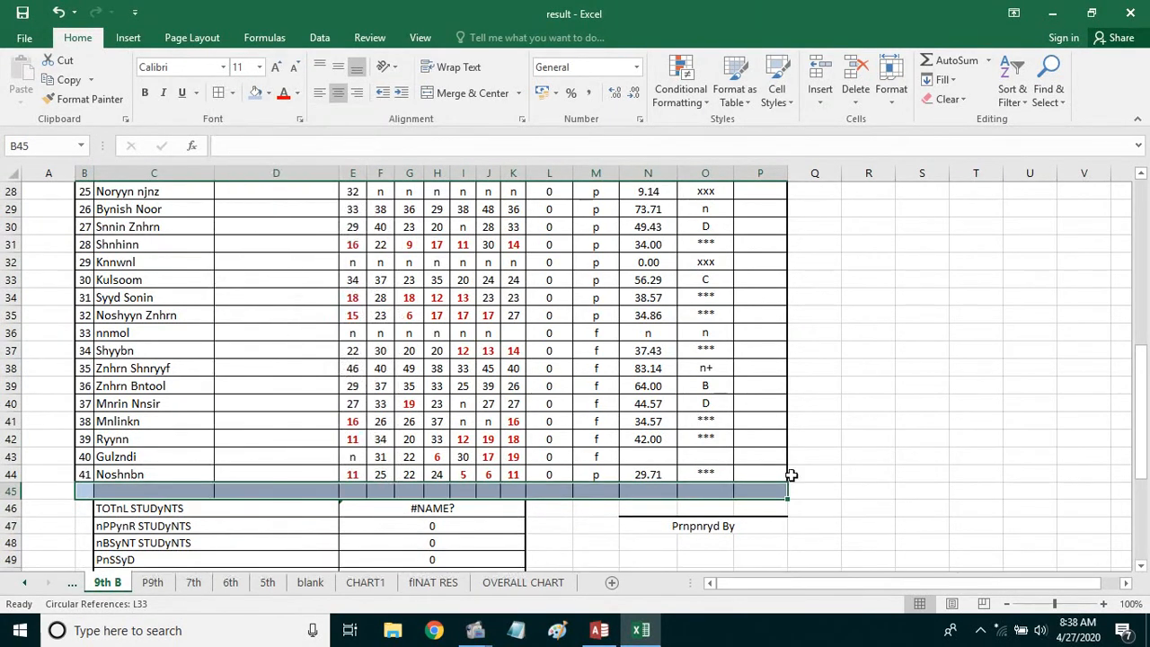
click(867, 474)
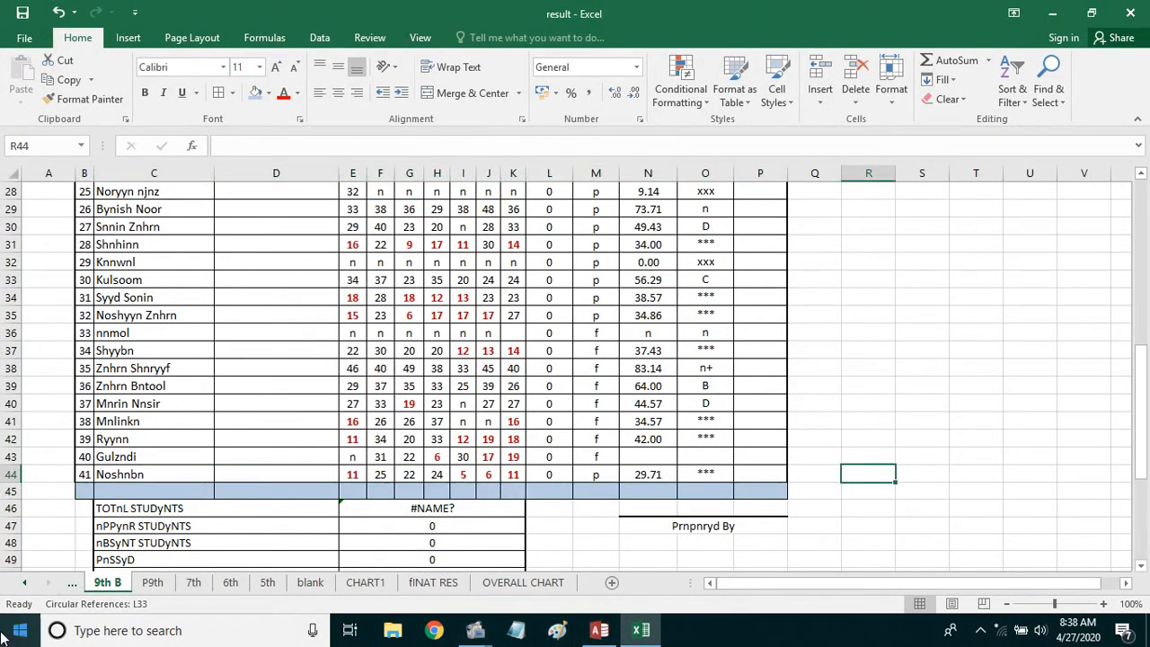
- Enter =COUNT(C4:C44) in cell C45 beneath the student names and review the range it covers
click(154, 493)
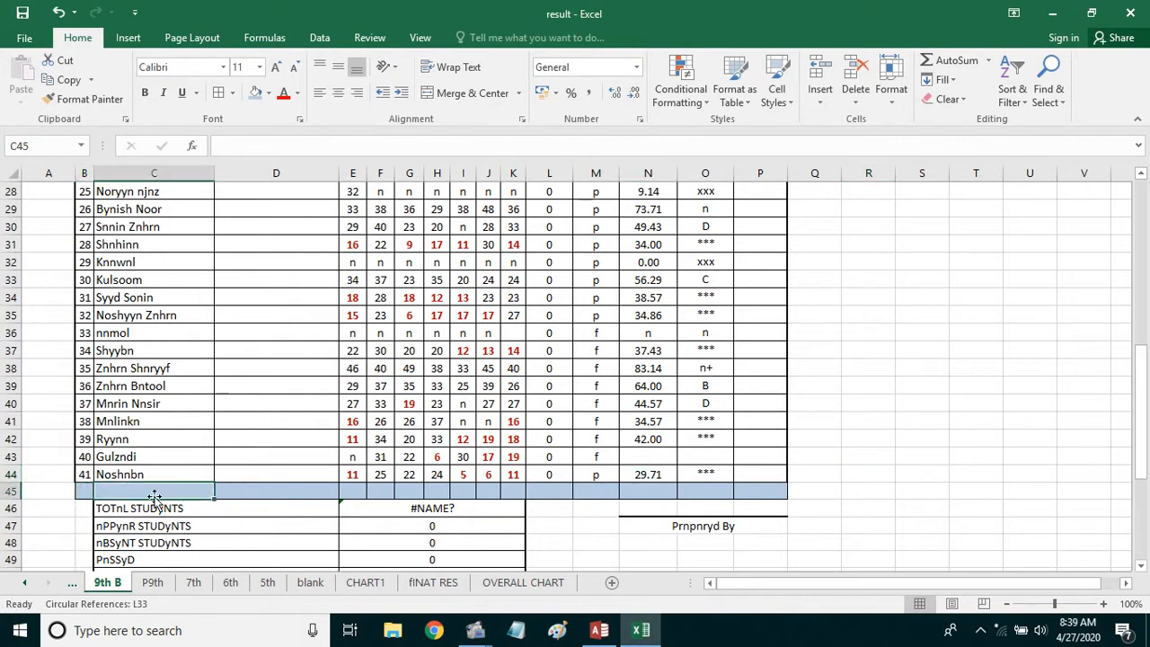
text(=)
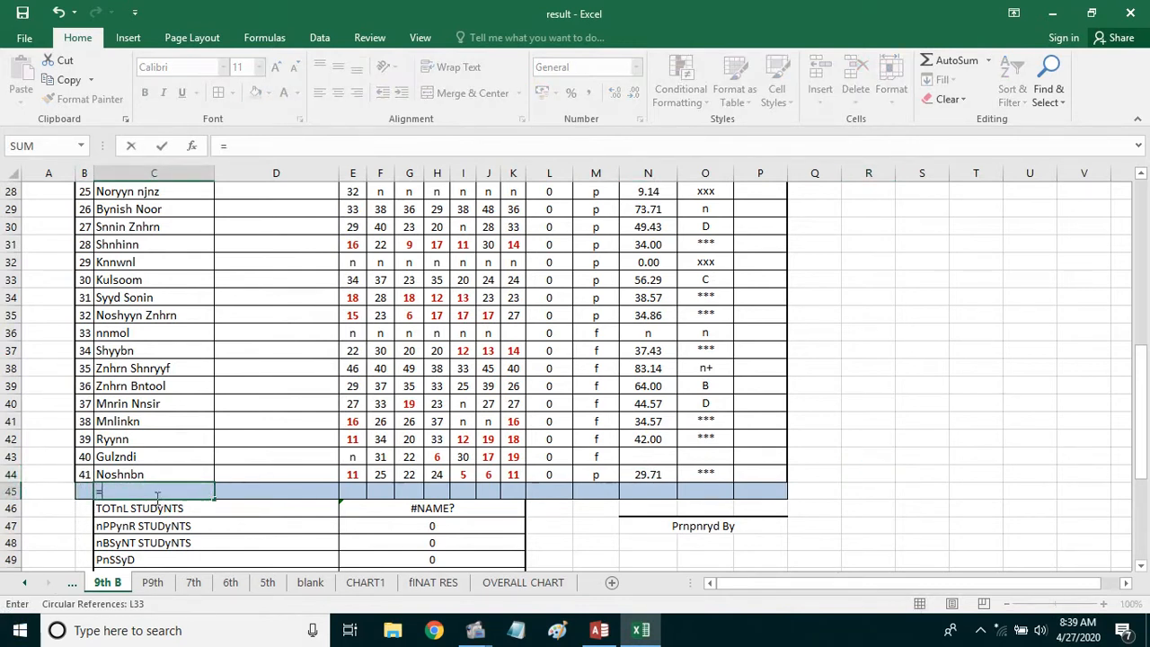
text(count)
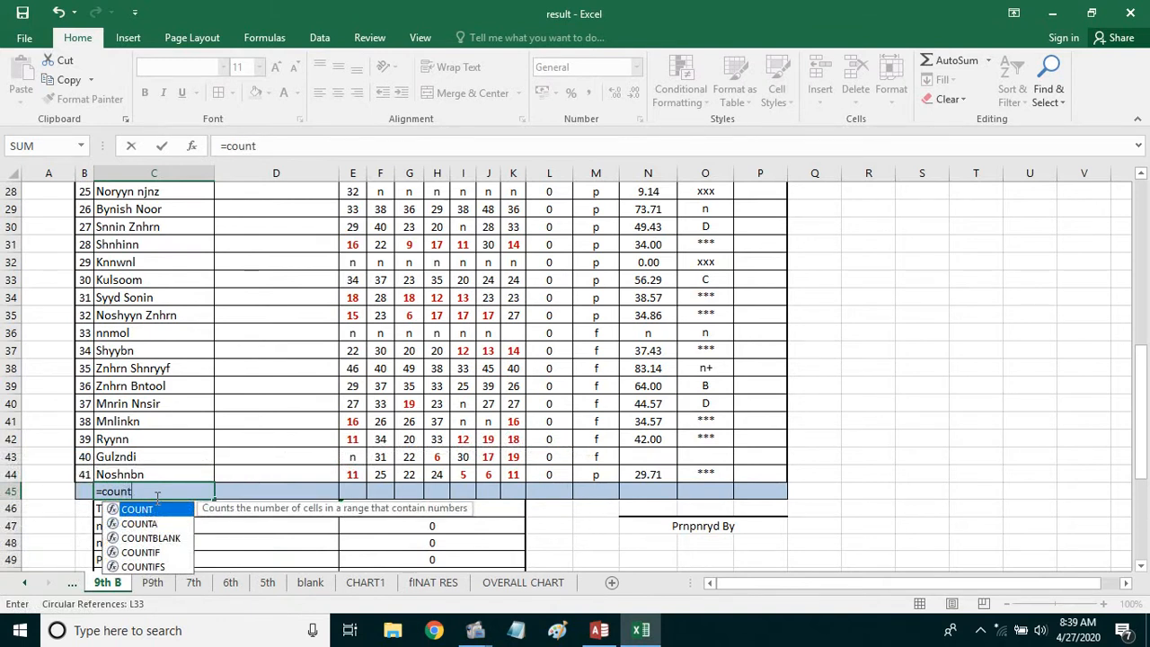
text(()
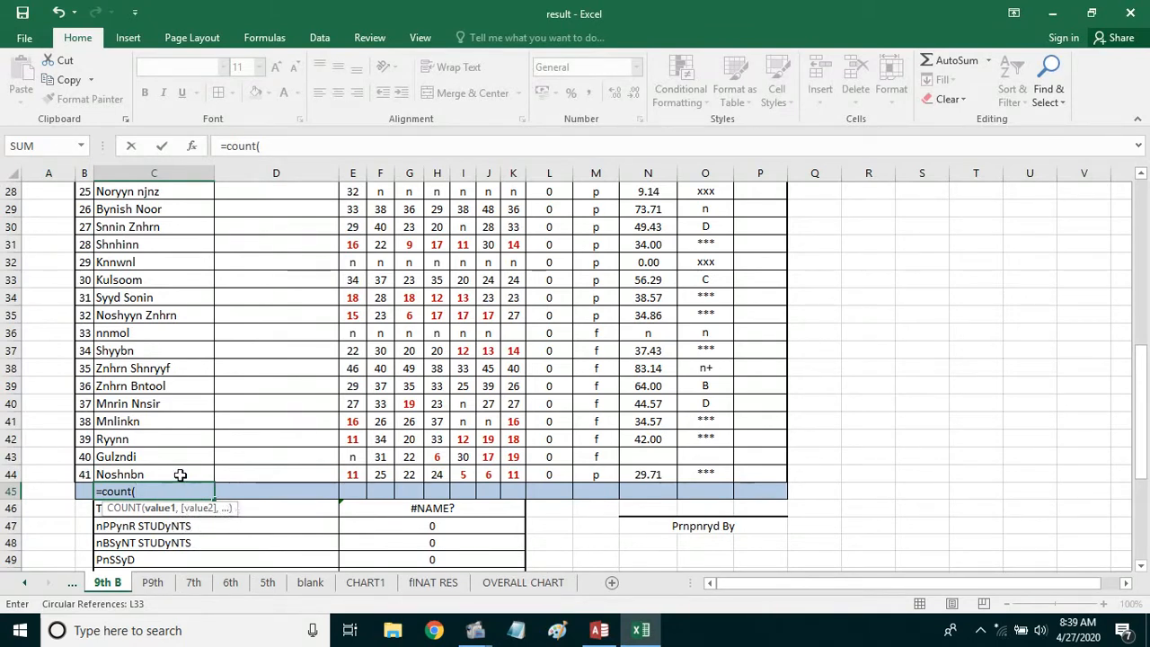
drag(180, 475, 166, 226)
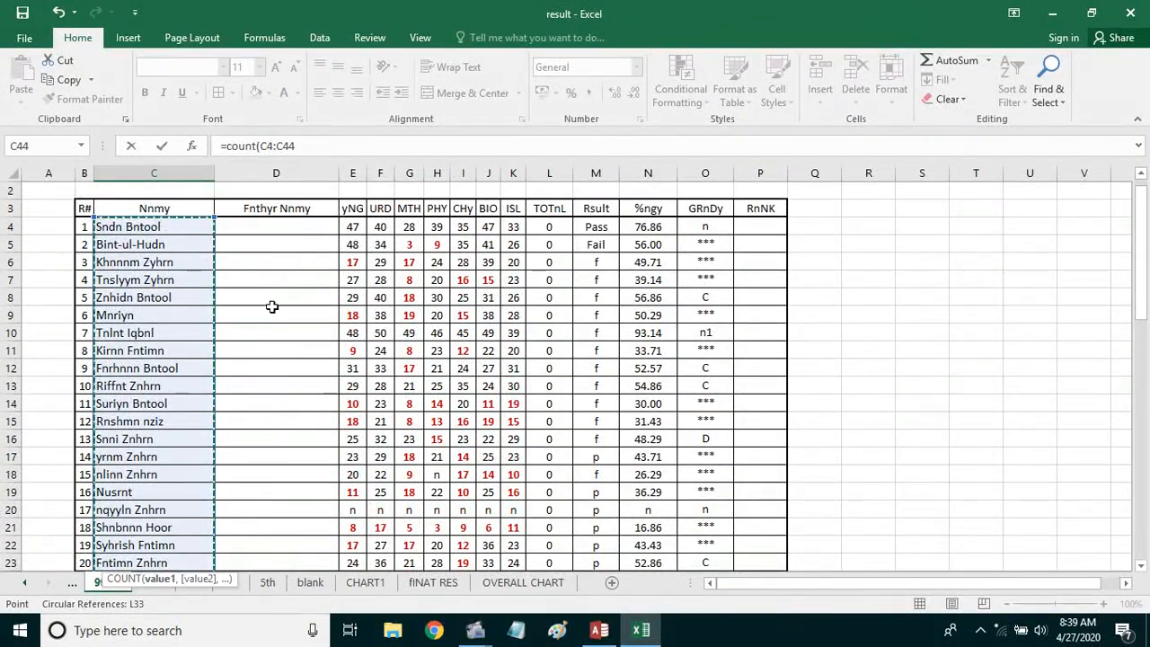
scroll(273, 307, down, 6)
scroll(272, 306, down, 4)
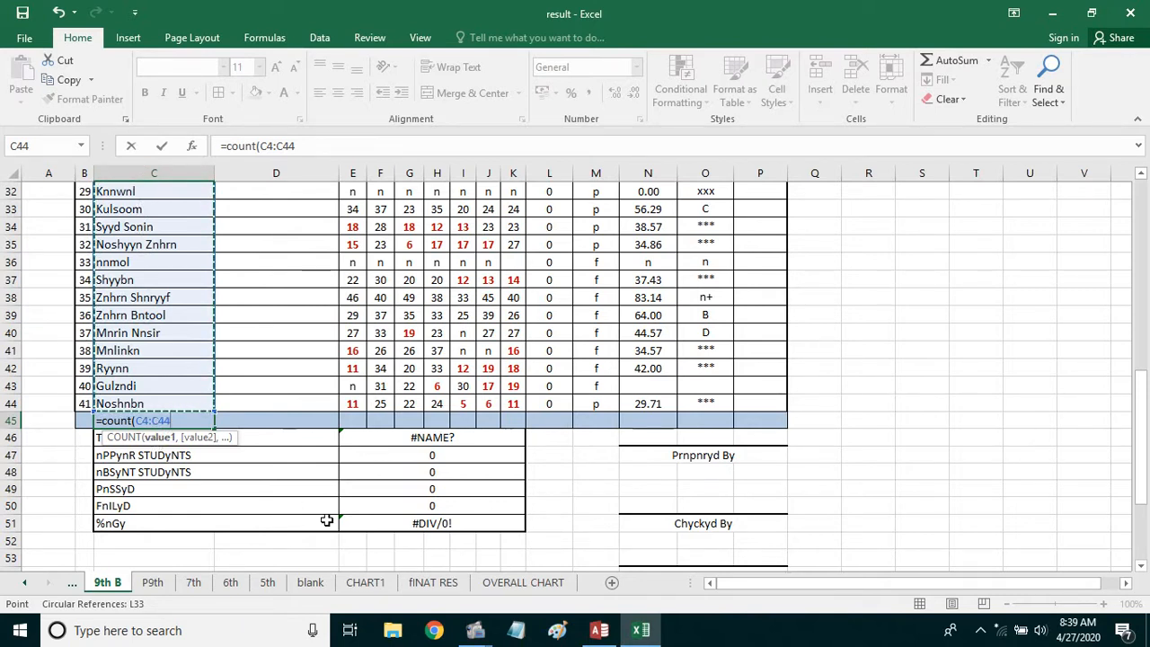
text())
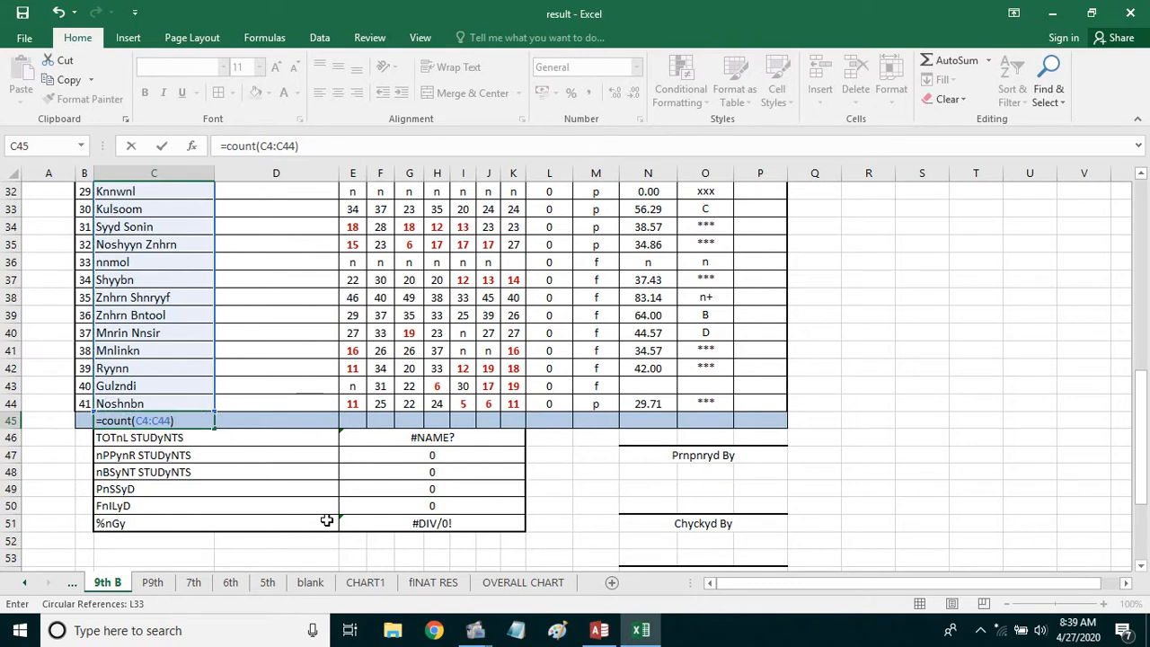
key(Return)
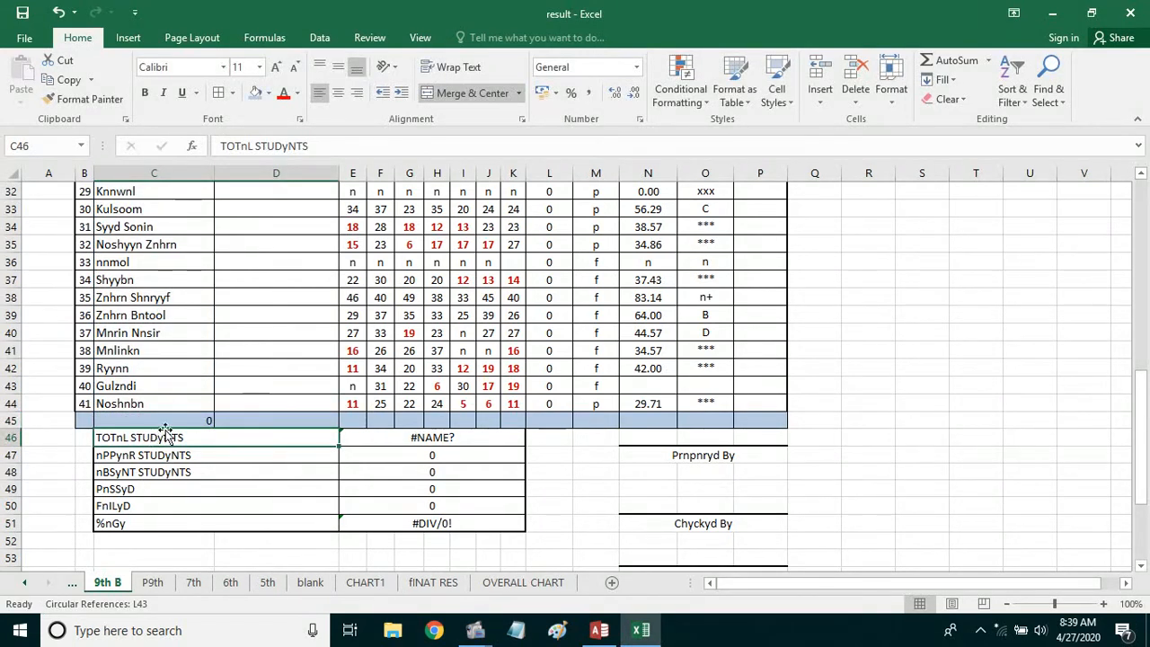
click(168, 420)
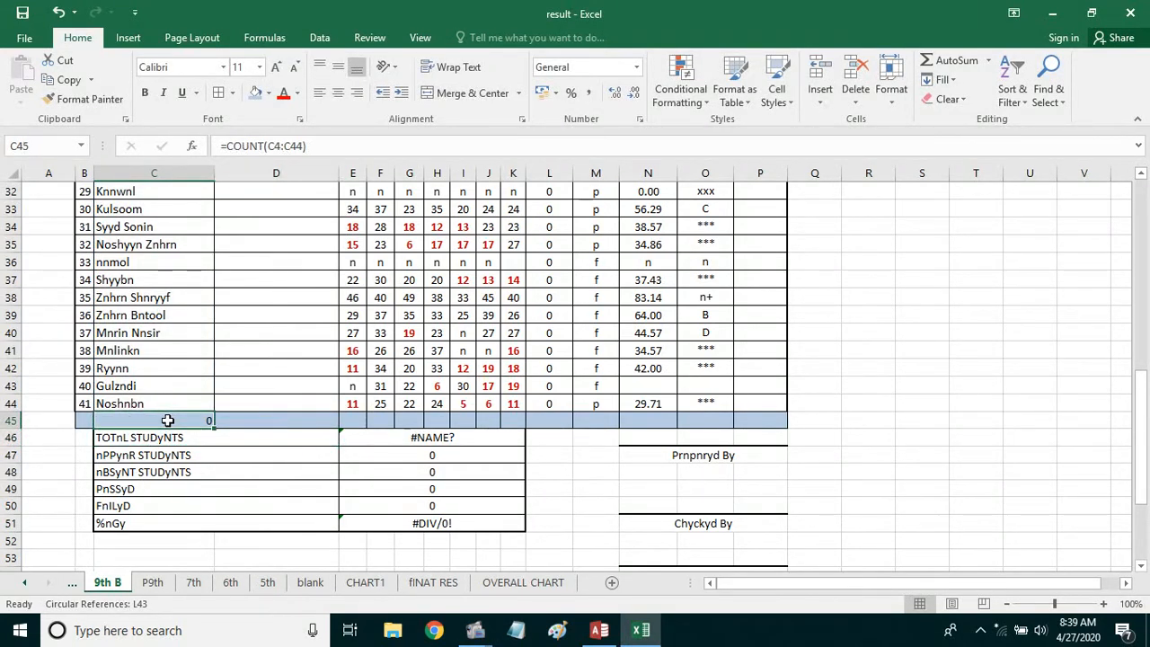
scroll(167, 420, up, 10)
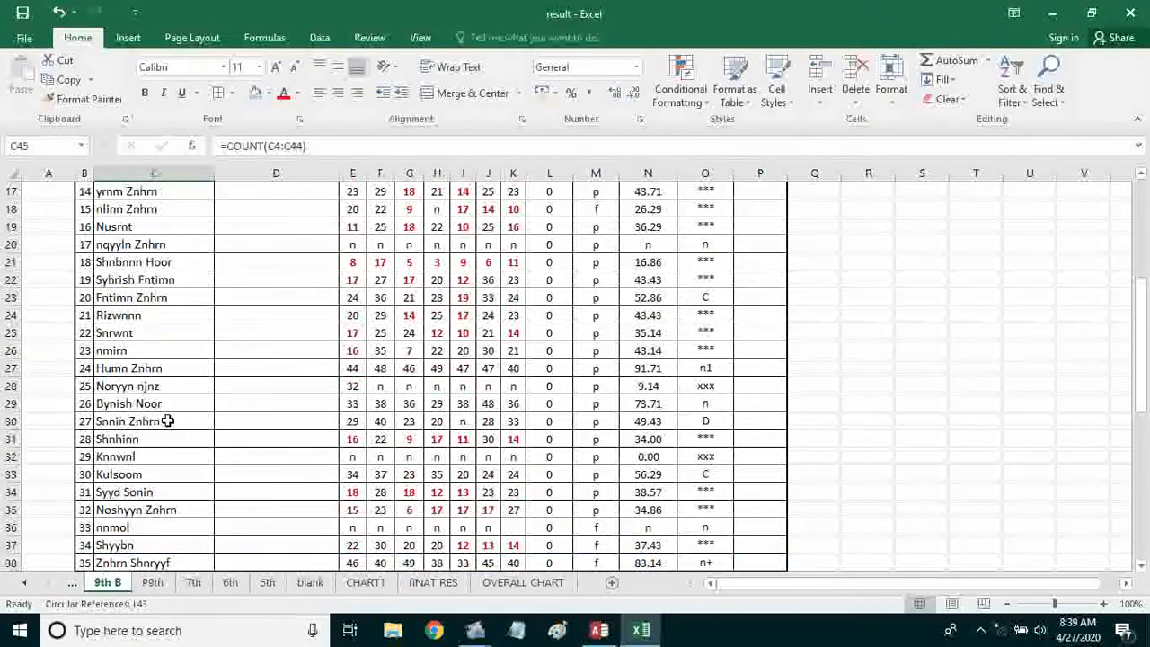
scroll(168, 420, down, 11)
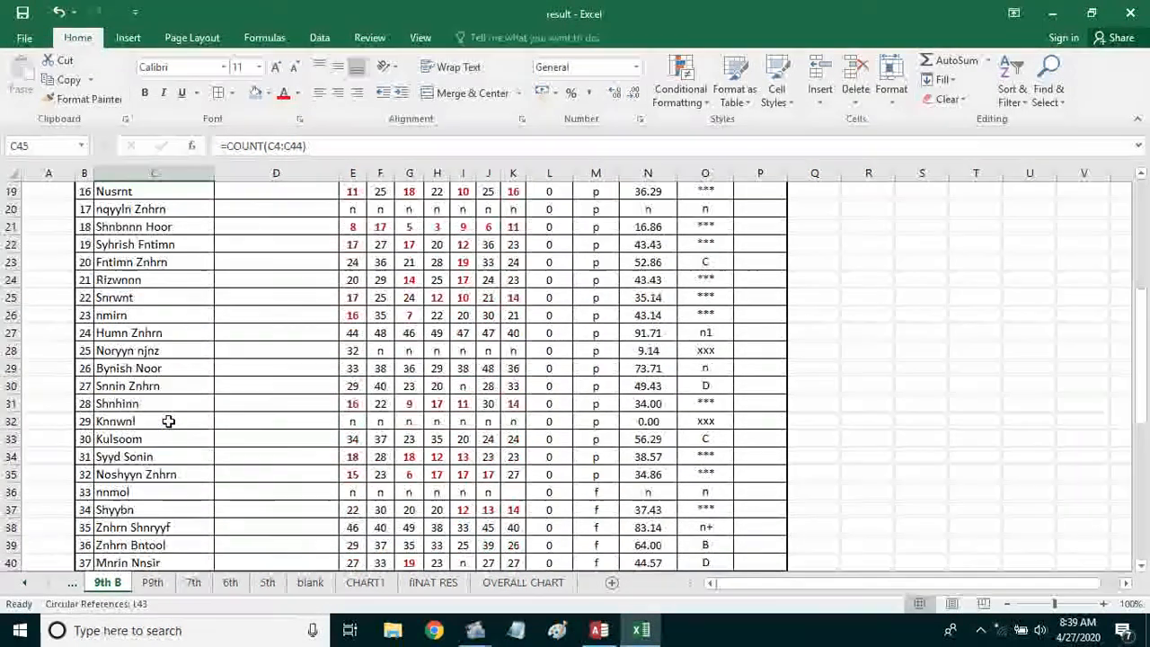
- Enter =COUNT(E4:E44) in cell E45 beneath the first subject's marks
click(352, 386)
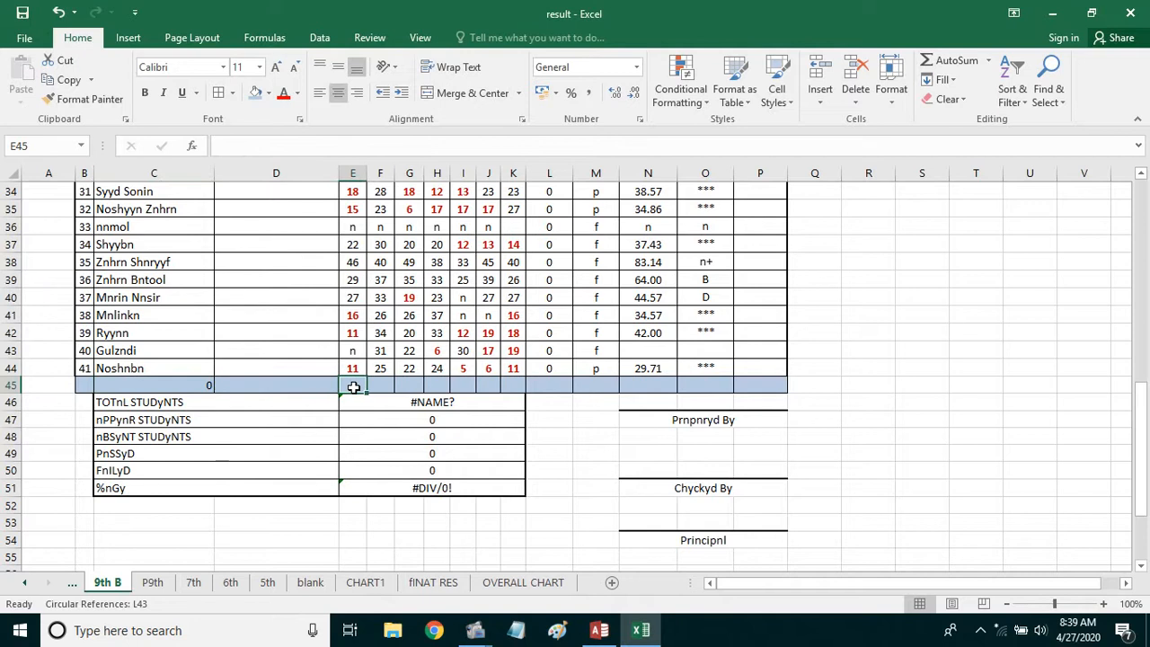
text(=cou)
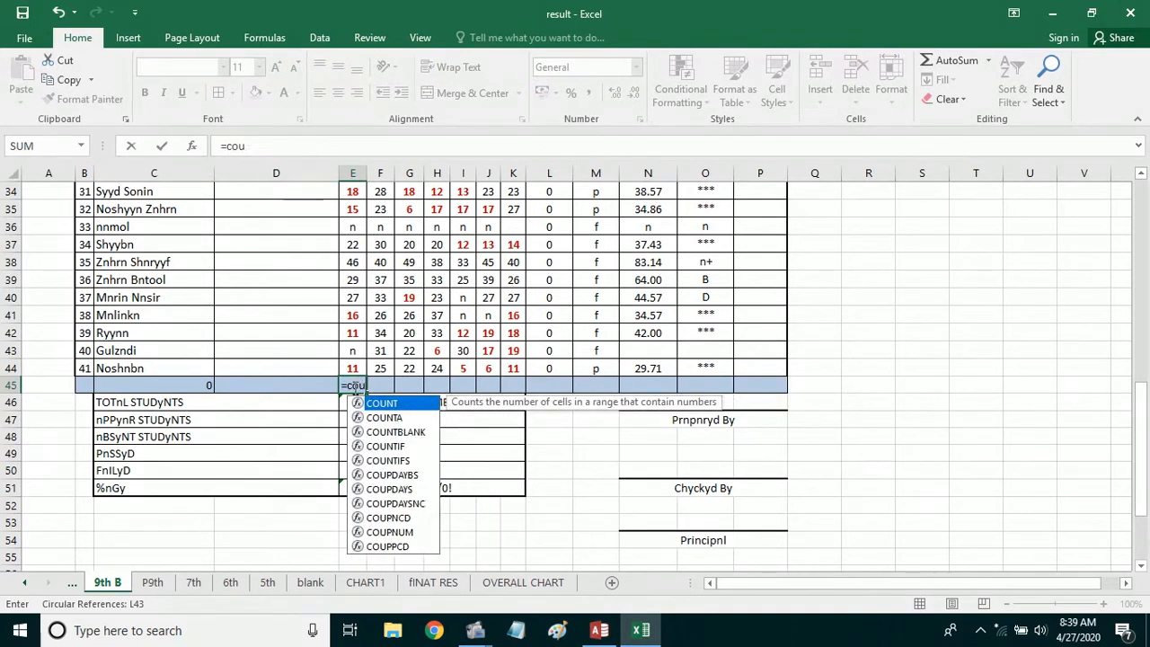
text(nt()
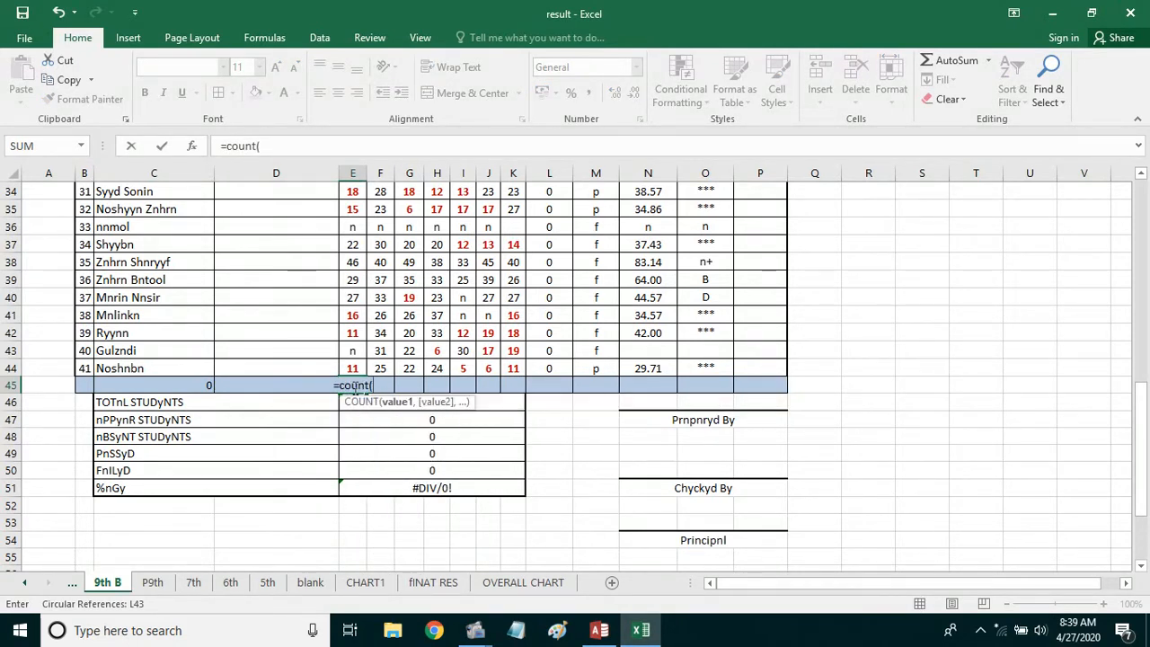
drag(342, 371, 353, 223)
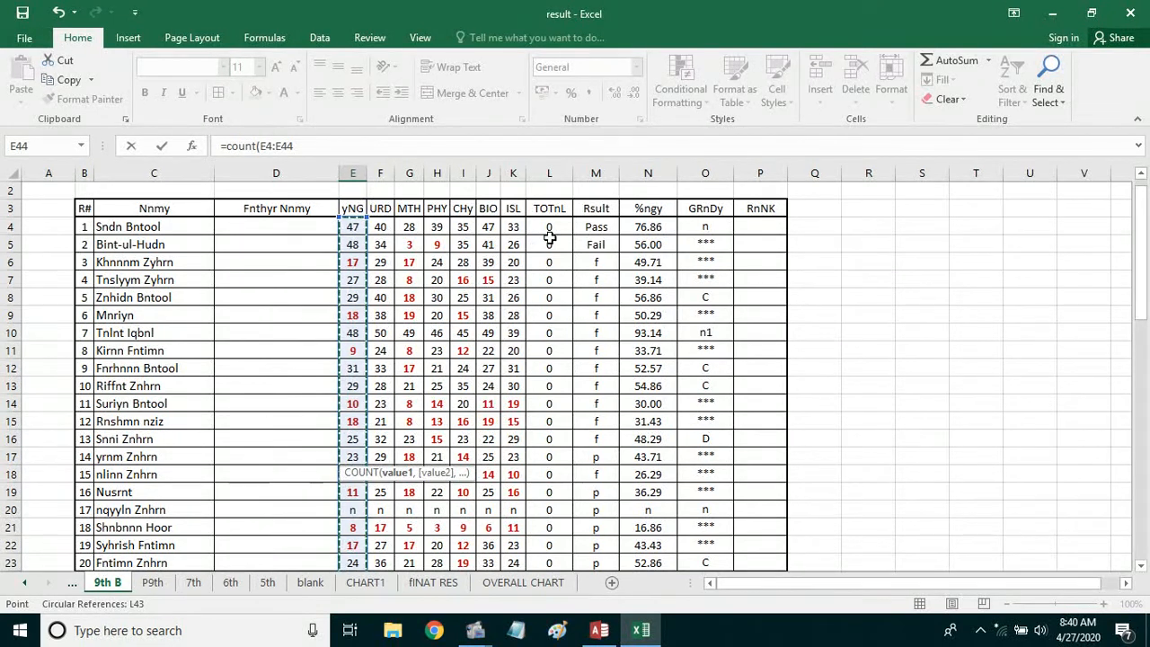
text())
key(Return)
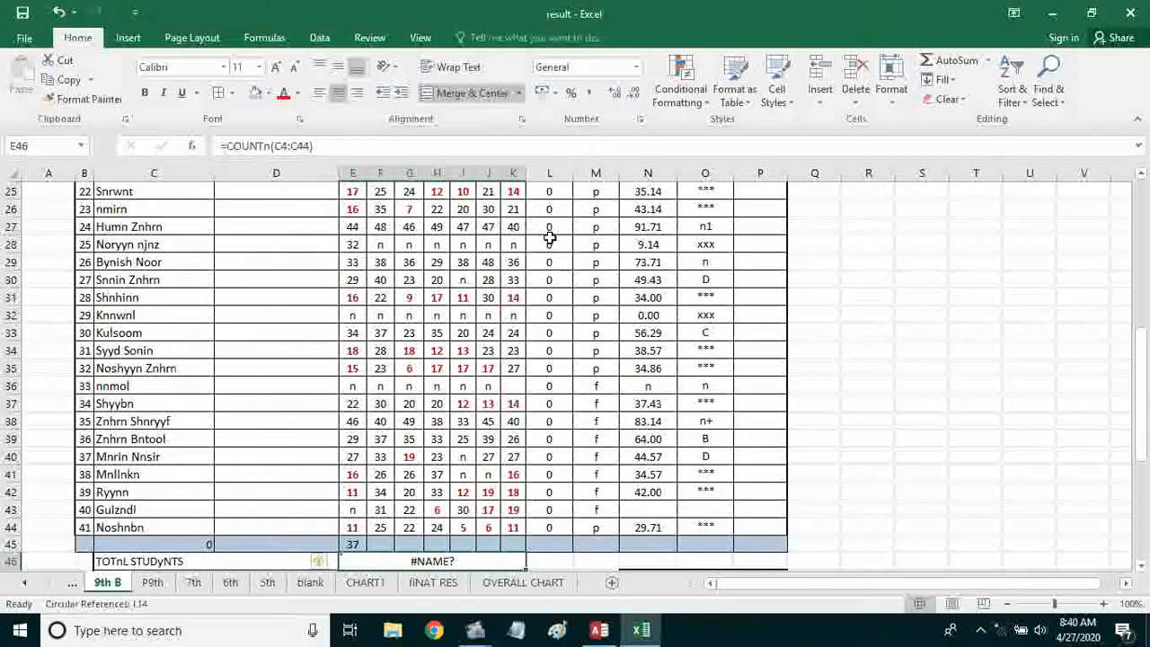
- Compare the COUNT formulas in E45 and C45 with the marks and names in the columns above them
click(364, 545)
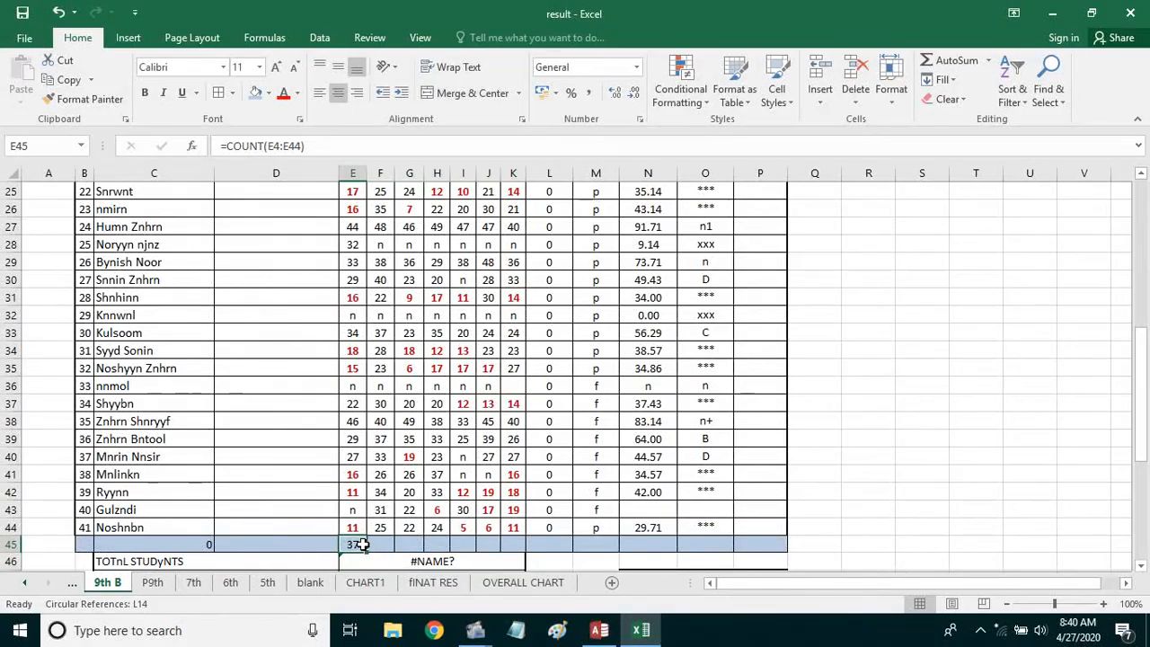
click(175, 547)
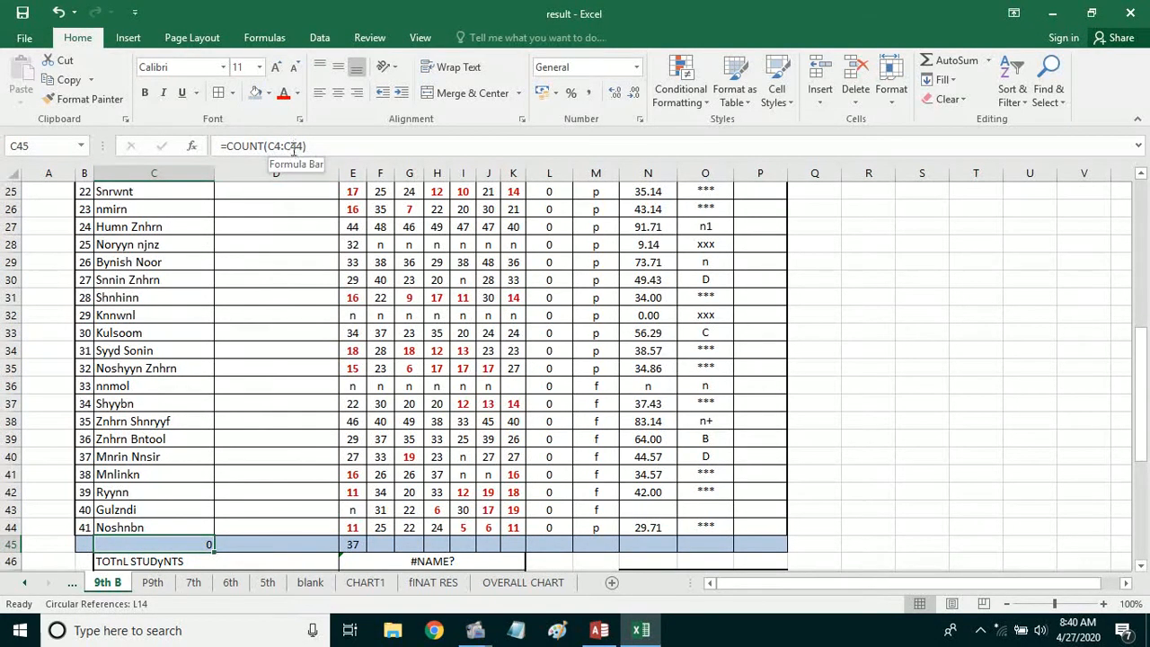
click(355, 544)
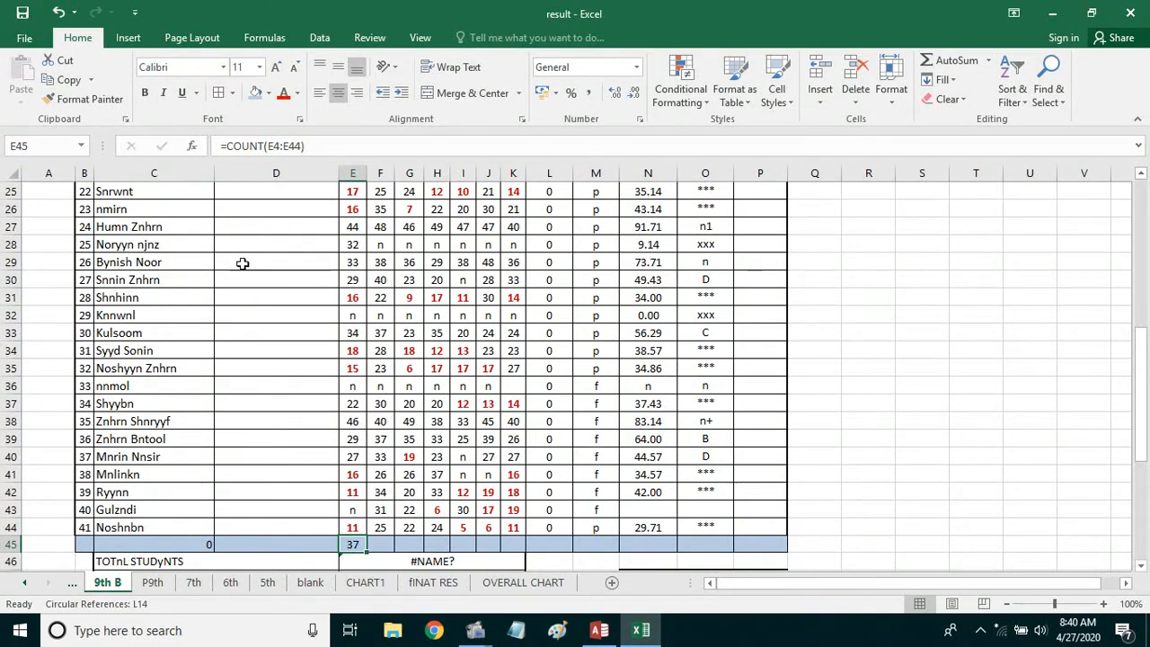
click(133, 222)
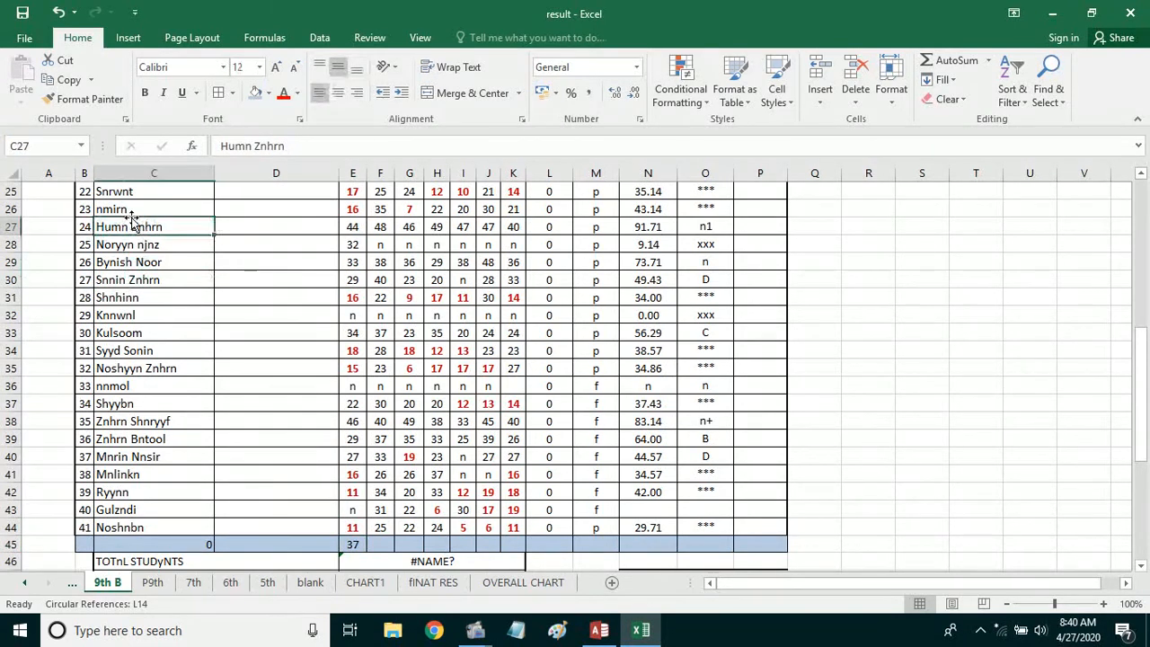
click(361, 214)
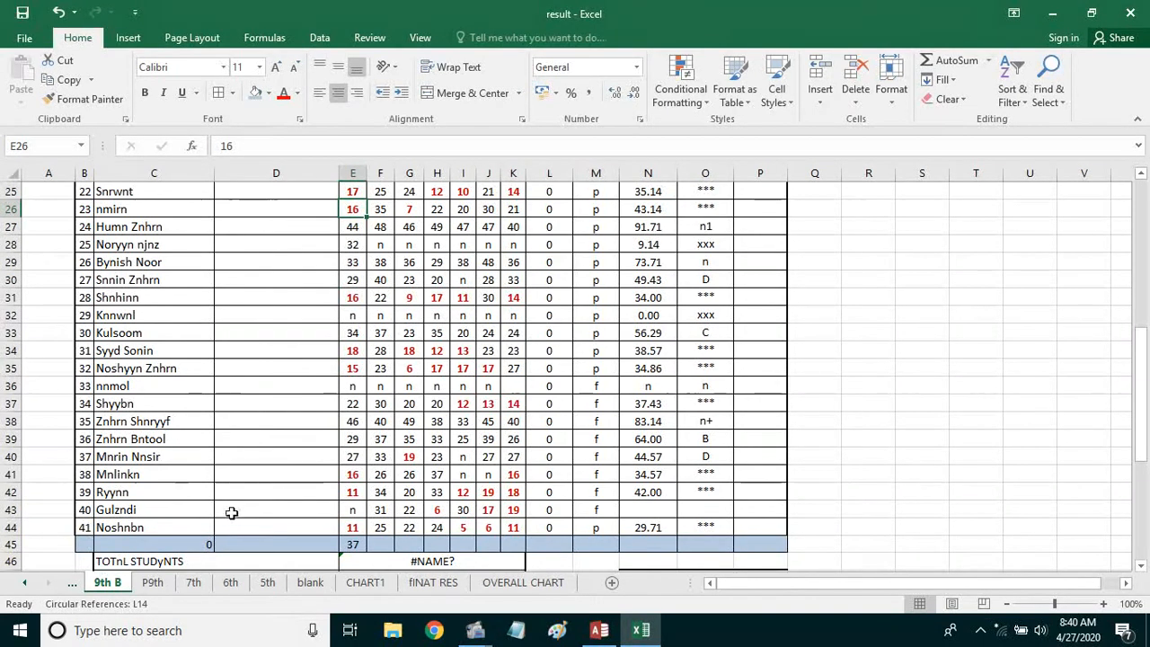
click(203, 543)
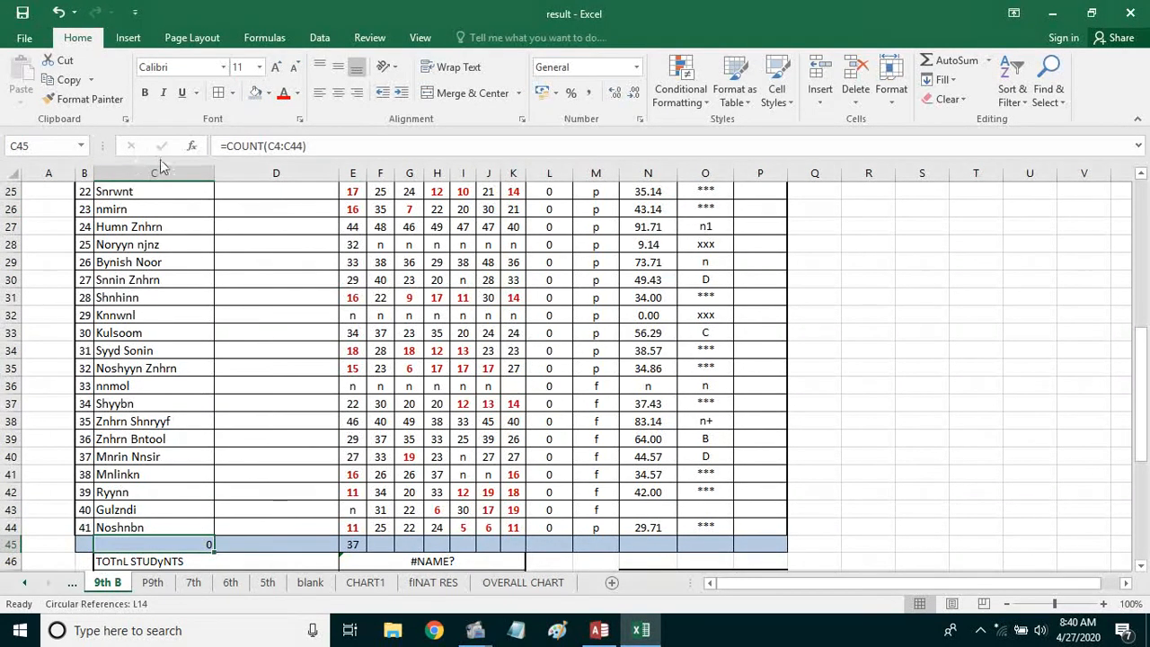
- Change the formula in C45 beneath the student names to =COUNTA(C4:C44)
click(266, 146)
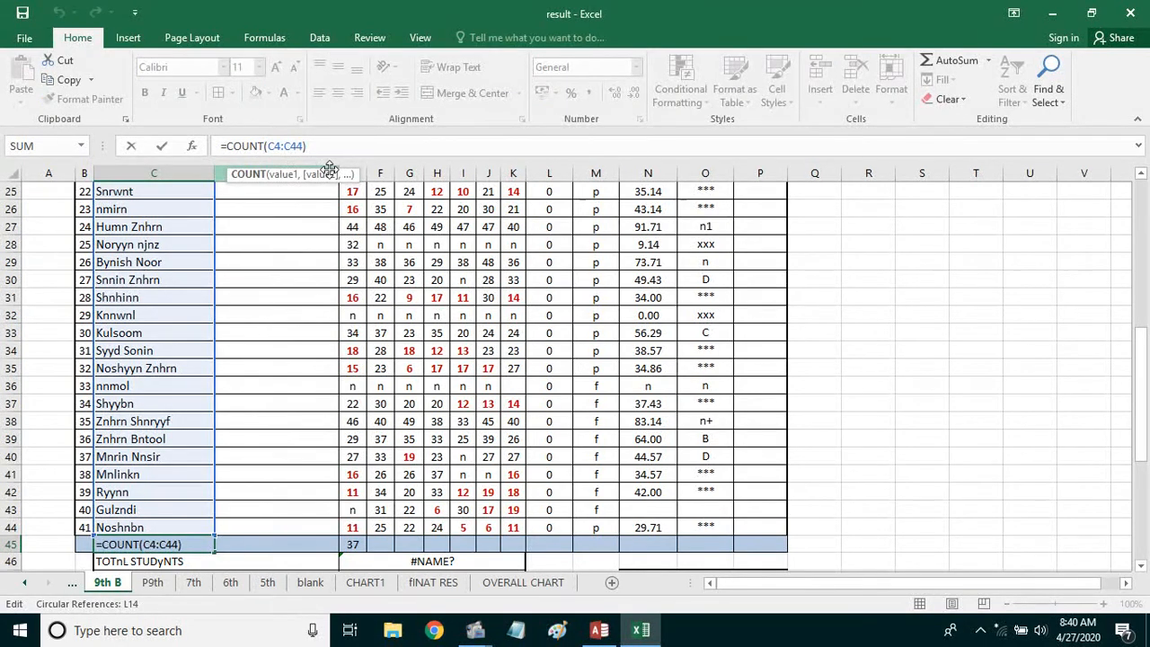
text(A)
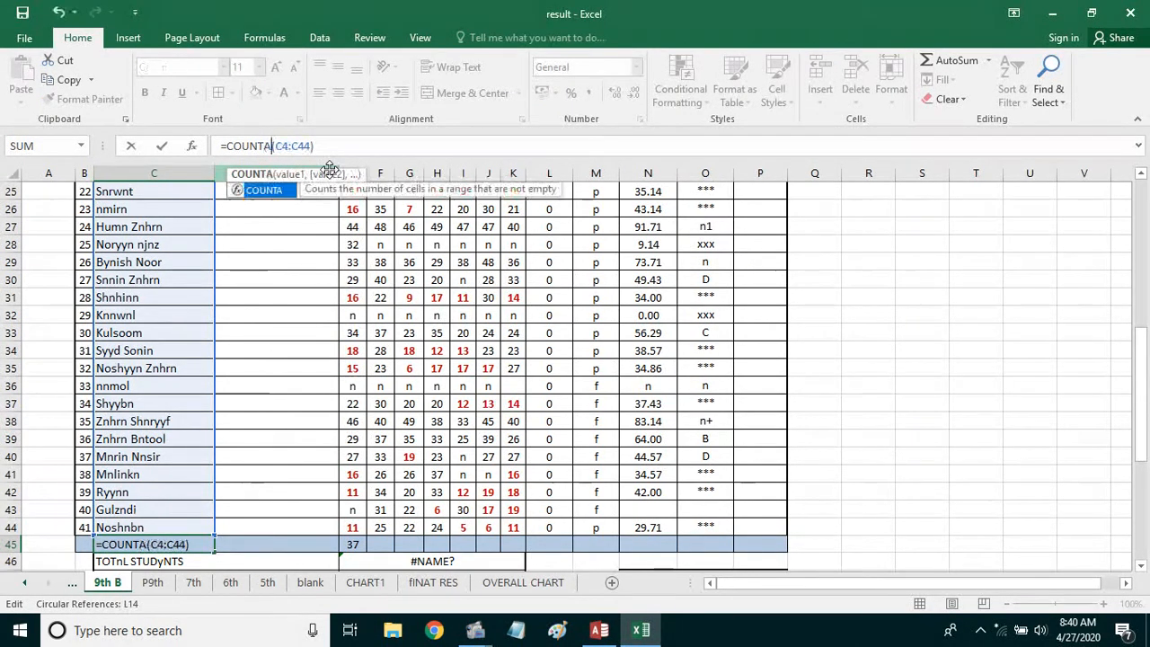
key(Return)
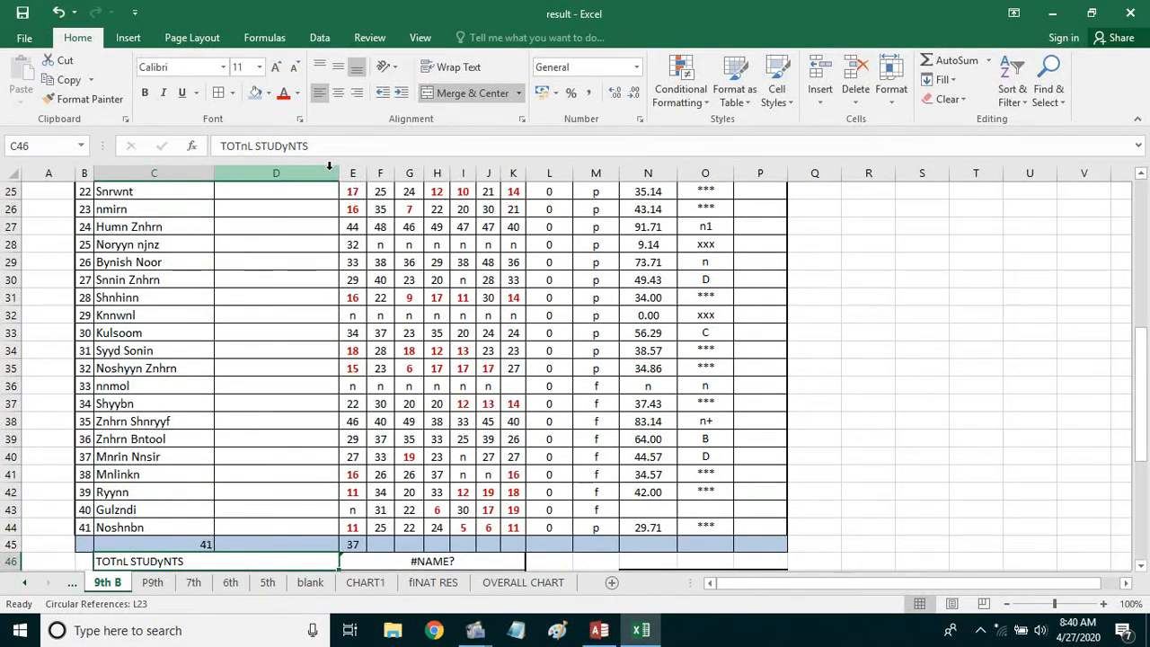
click(194, 544)
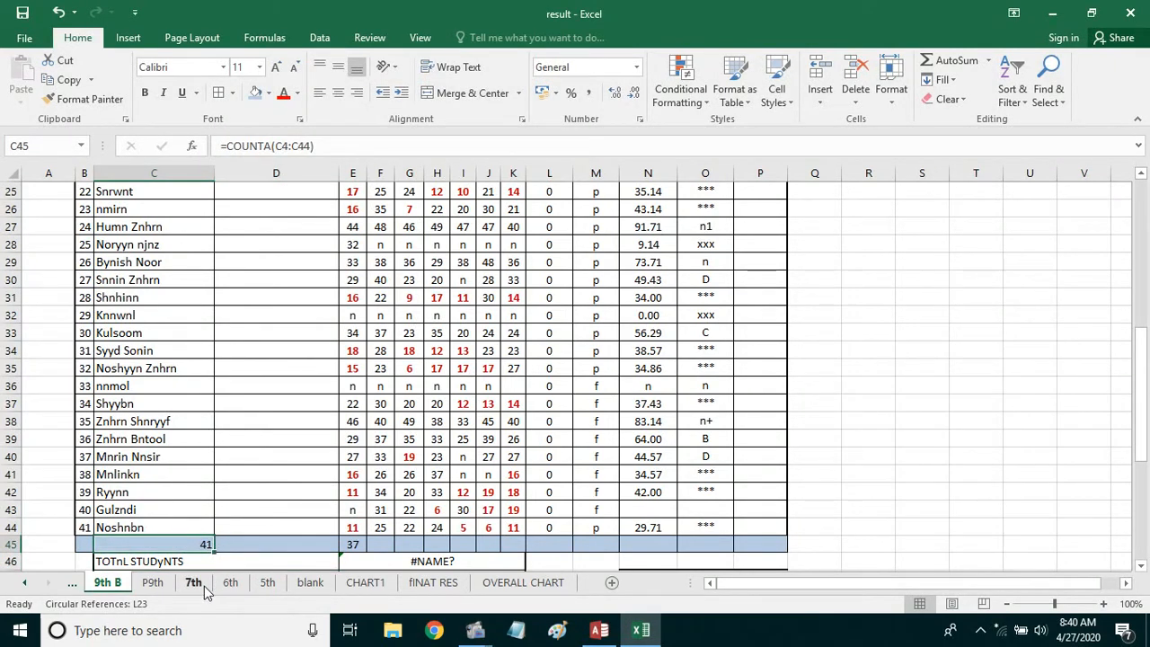
- Compare the COUNTA formula in C45 with the names above it and with the COUNT formula in E45
click(356, 547)
click(165, 543)
scroll(165, 507, up, 8)
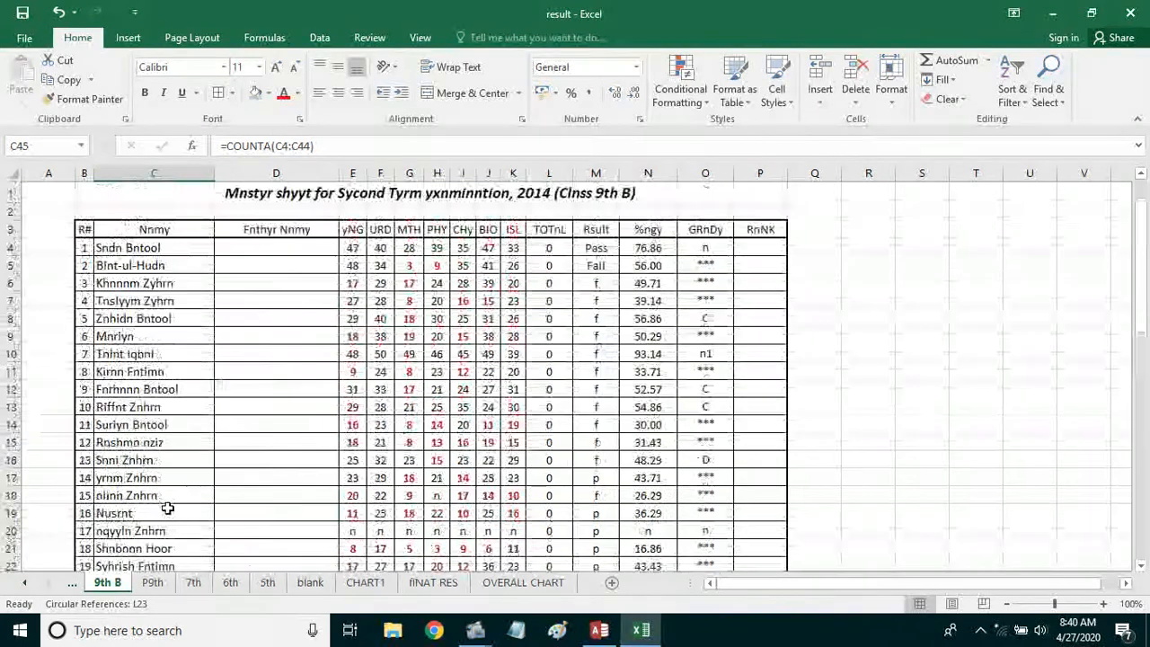
scroll(167, 508, down, 5)
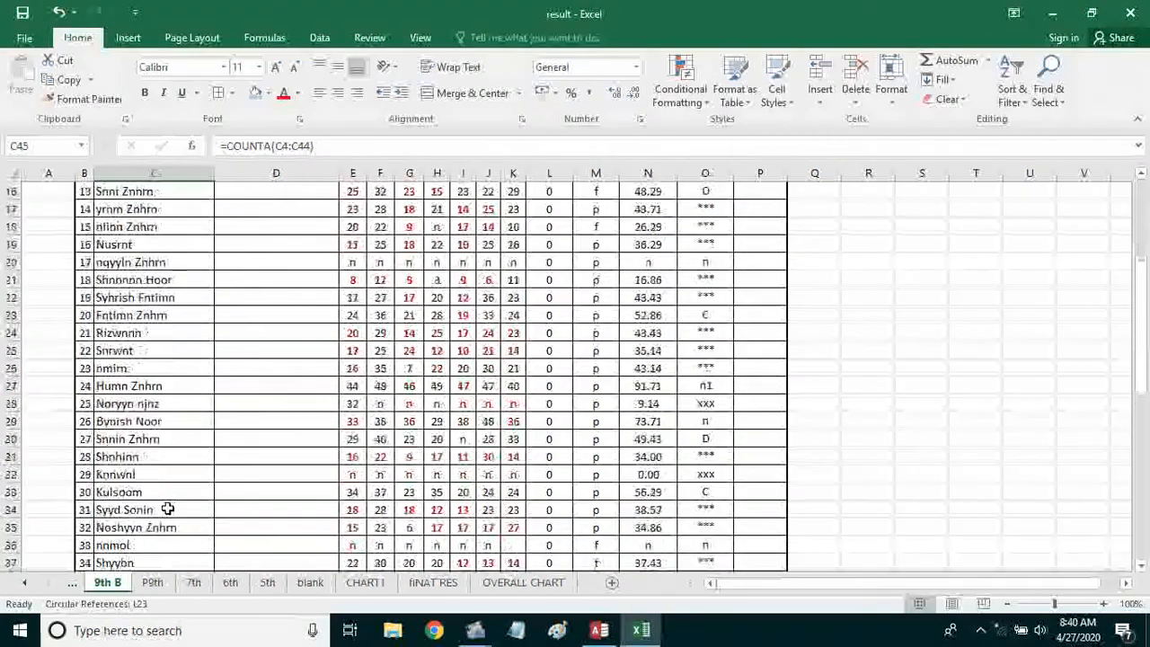
scroll(167, 508, down, 5)
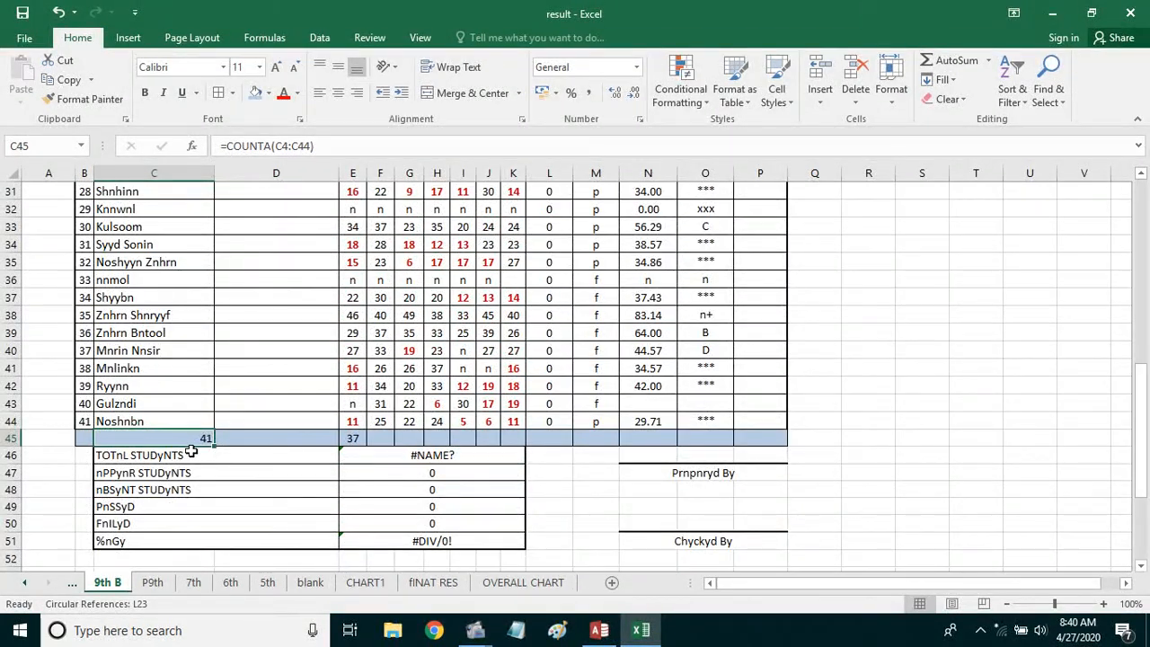
scroll(148, 382, up, 6)
scroll(150, 395, down, 5)
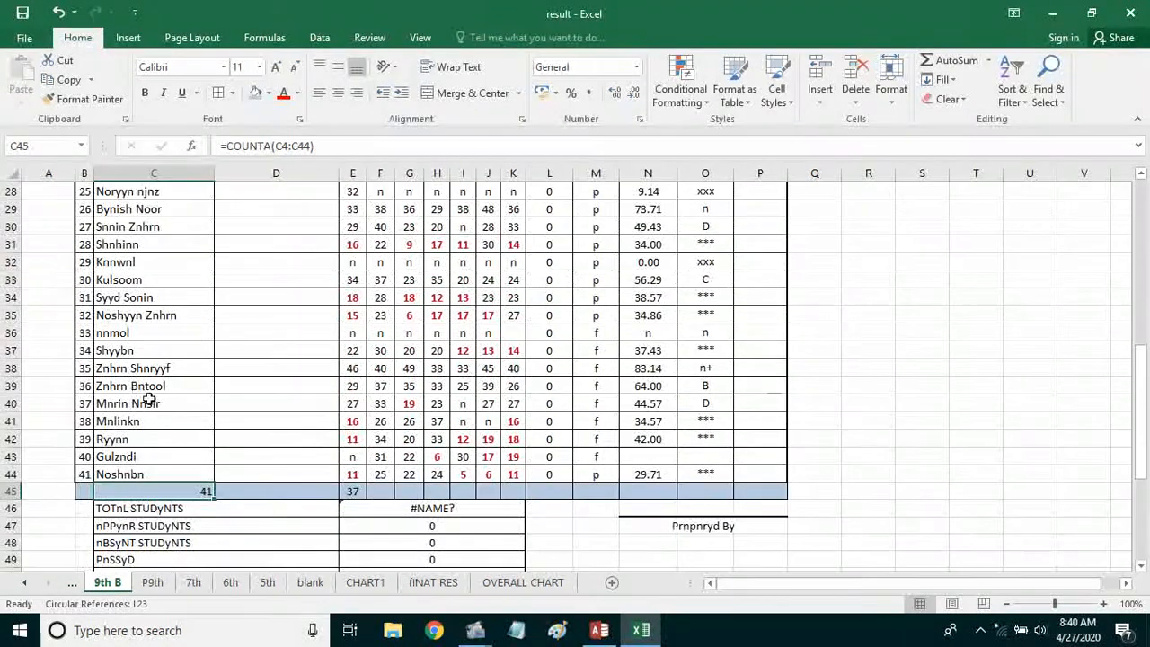
click(350, 491)
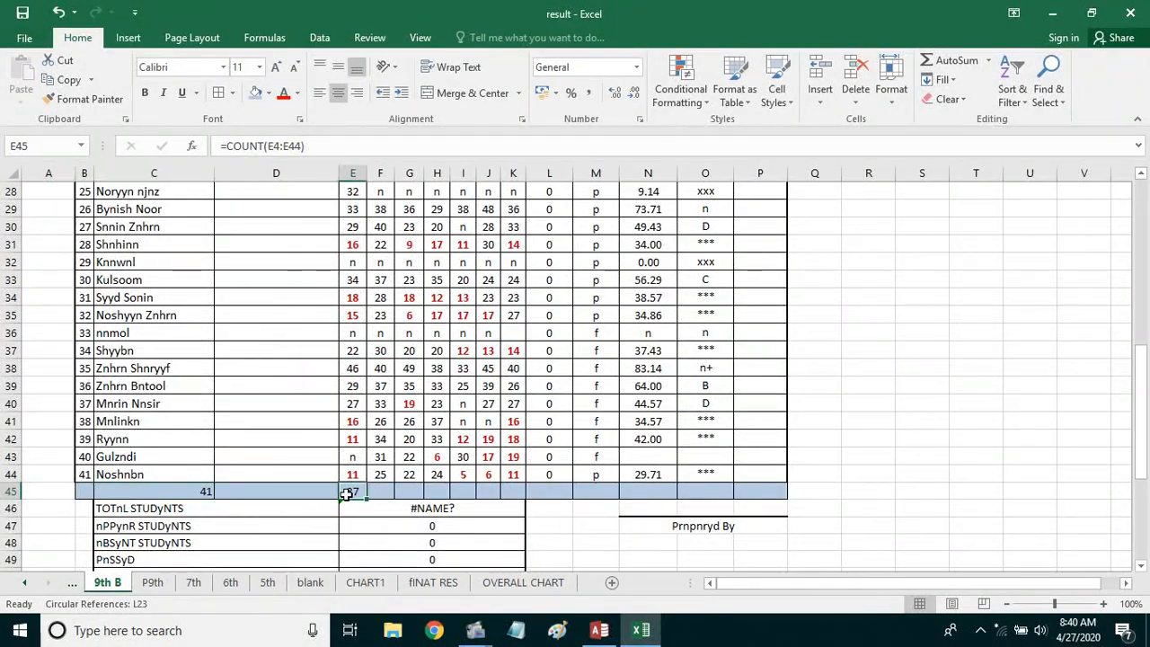
- Replace the letter entries in first-subject mark cells E36, E20 and E32 with 12
click(355, 336)
text(12)
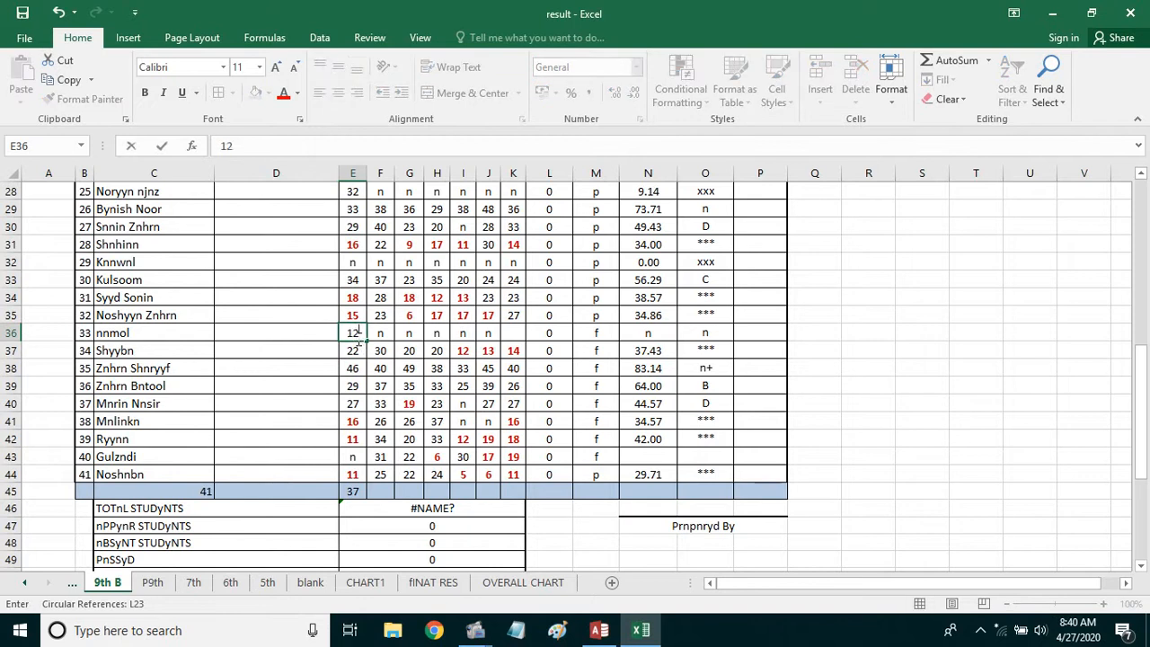
key(Return)
scroll(394, 359, up, 4)
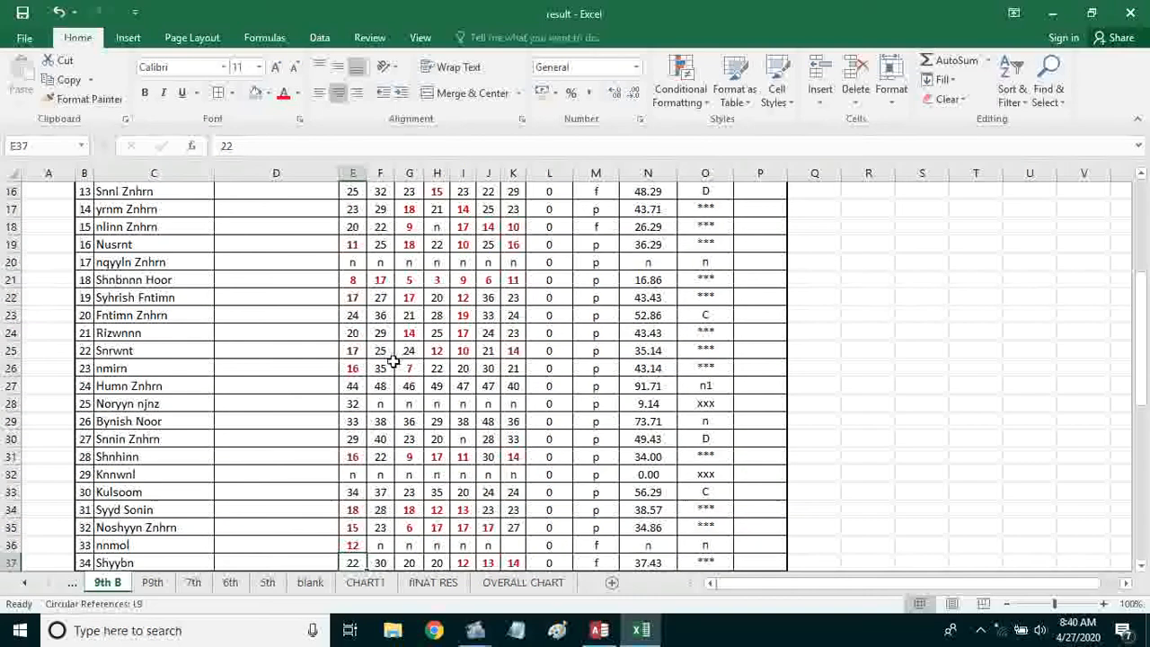
click(355, 261)
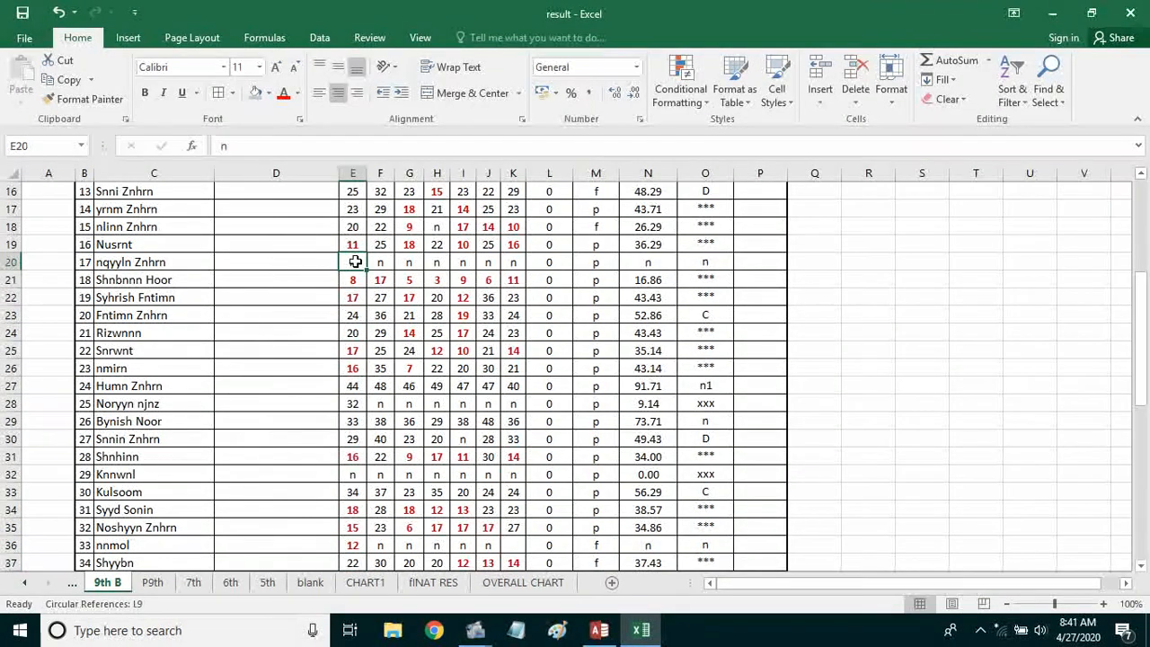
text(12)
key(Return)
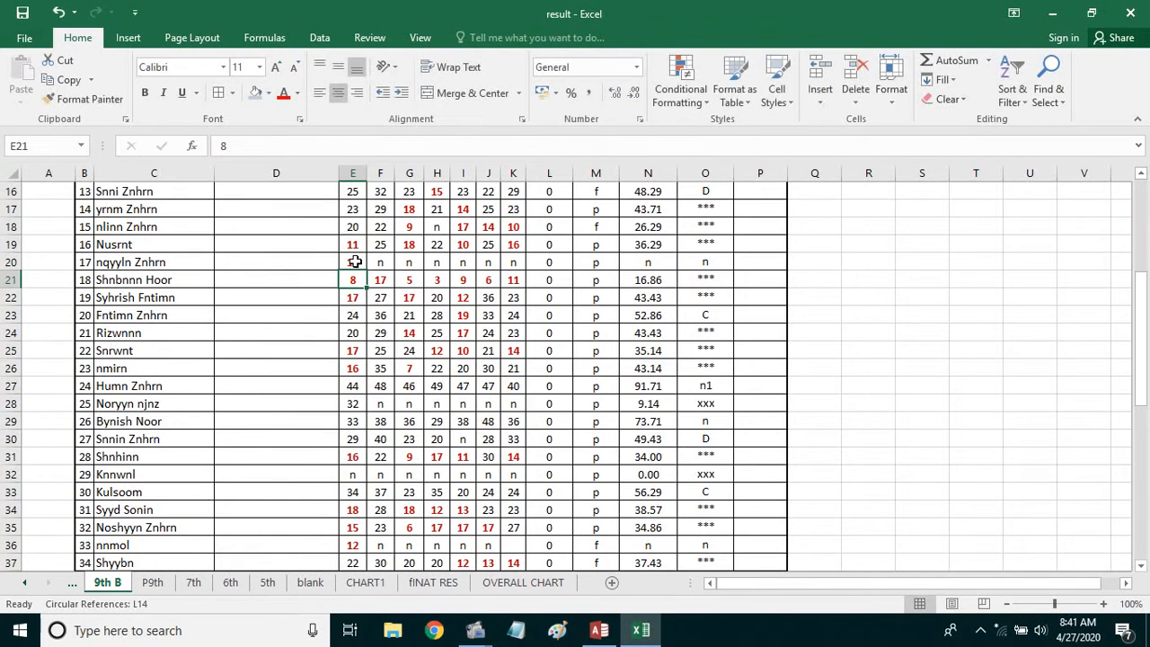
click(347, 471)
text(12)
key(Return)
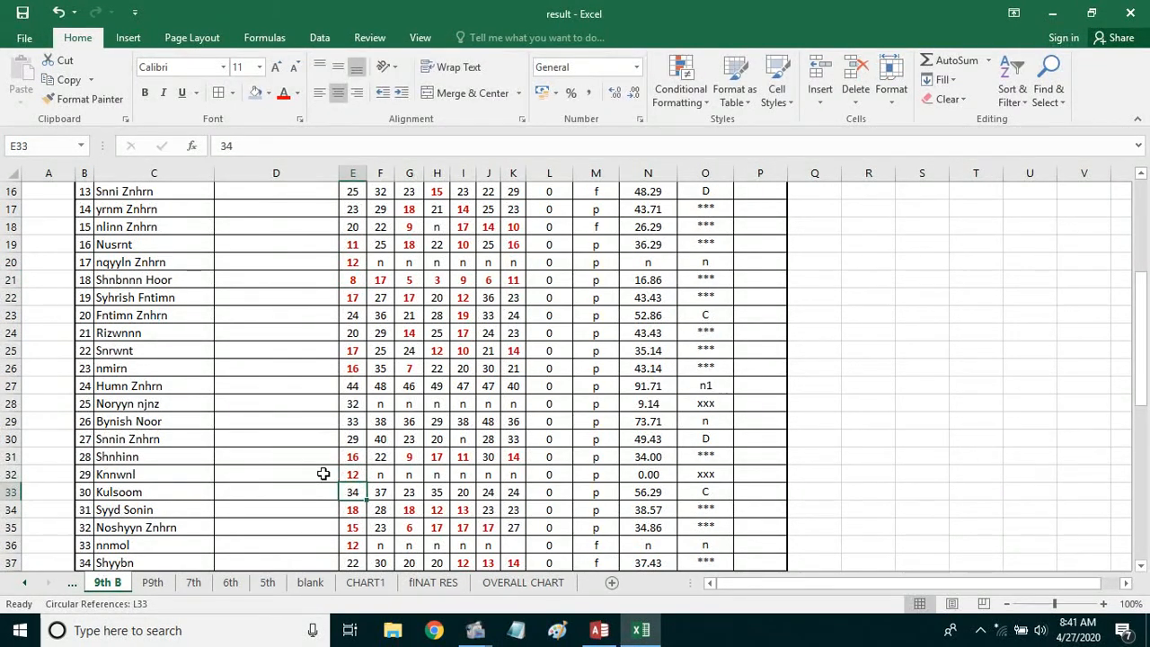
- Replace the remaining letter entry in the first subject's marks, cell E43, with 10
scroll(324, 474, down, 5)
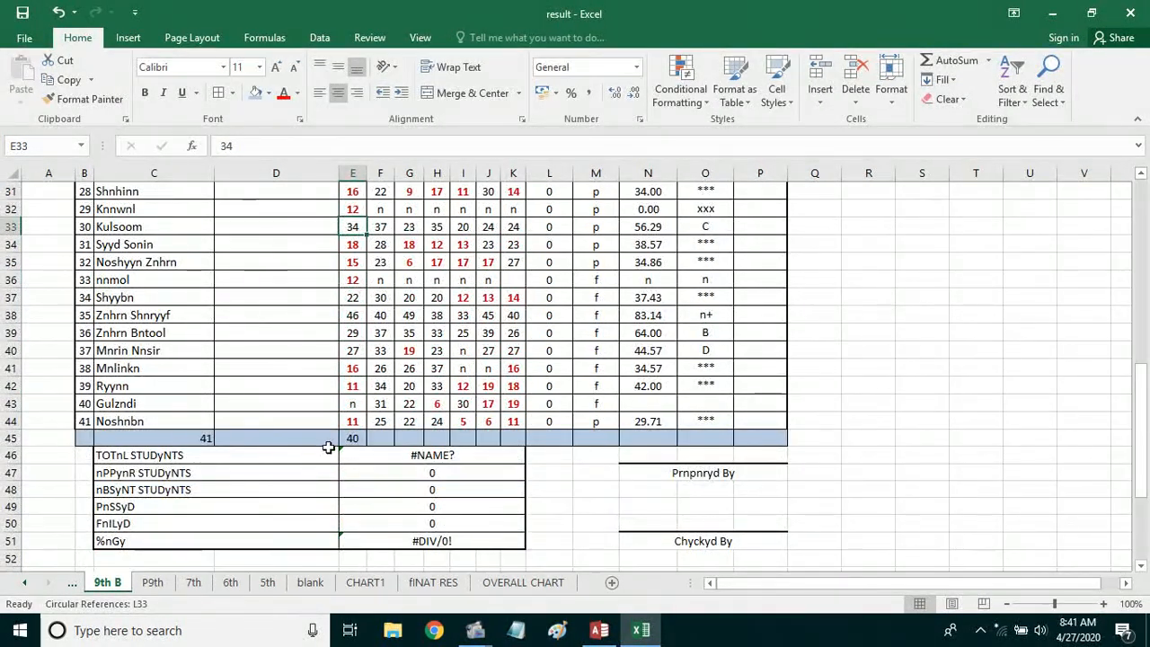
click(353, 405)
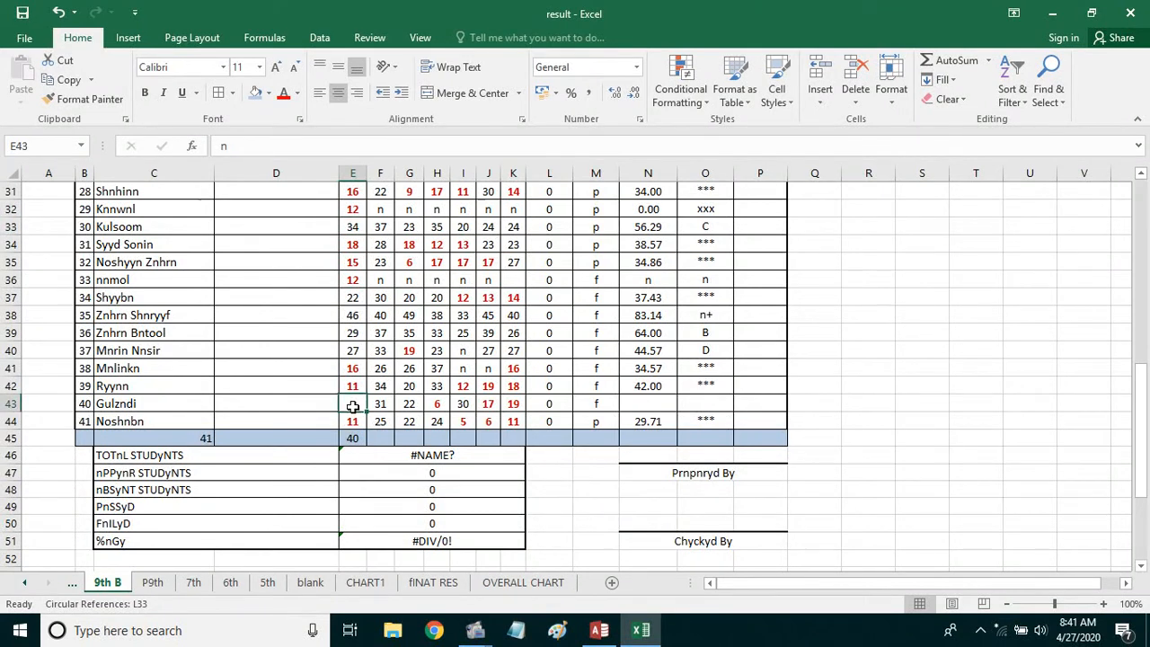
text(10)
key(Return)
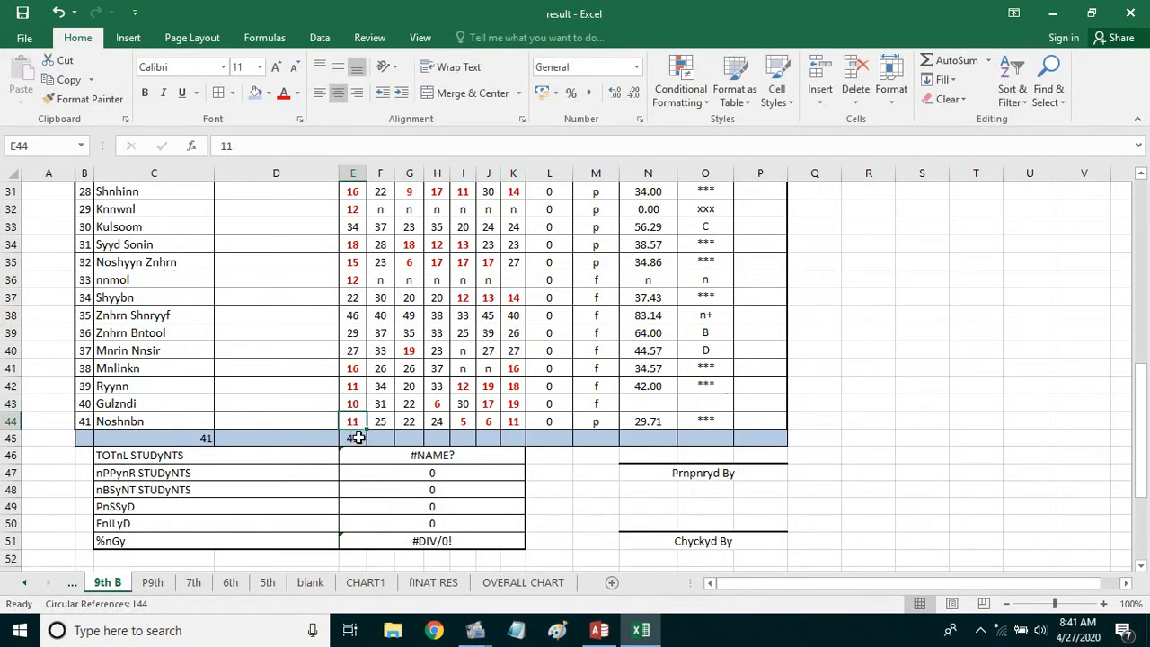
- Review the COUNT formula in E45 against the marks above it, and examine the COUNTA formula in C45
click(358, 438)
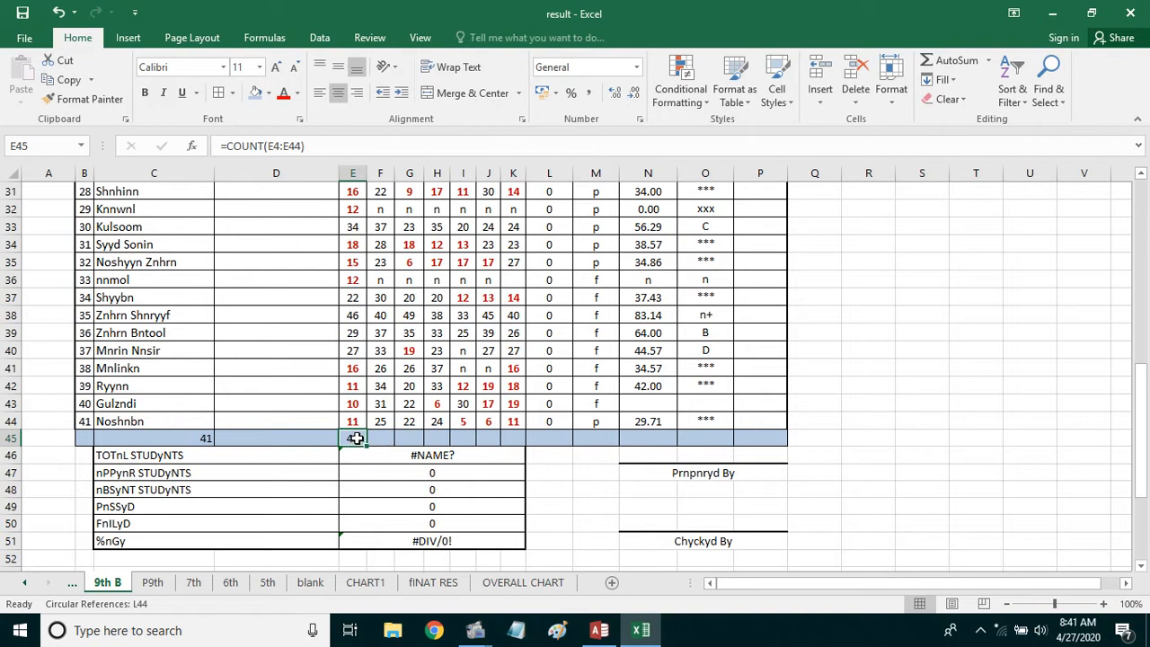
click(352, 404)
click(355, 369)
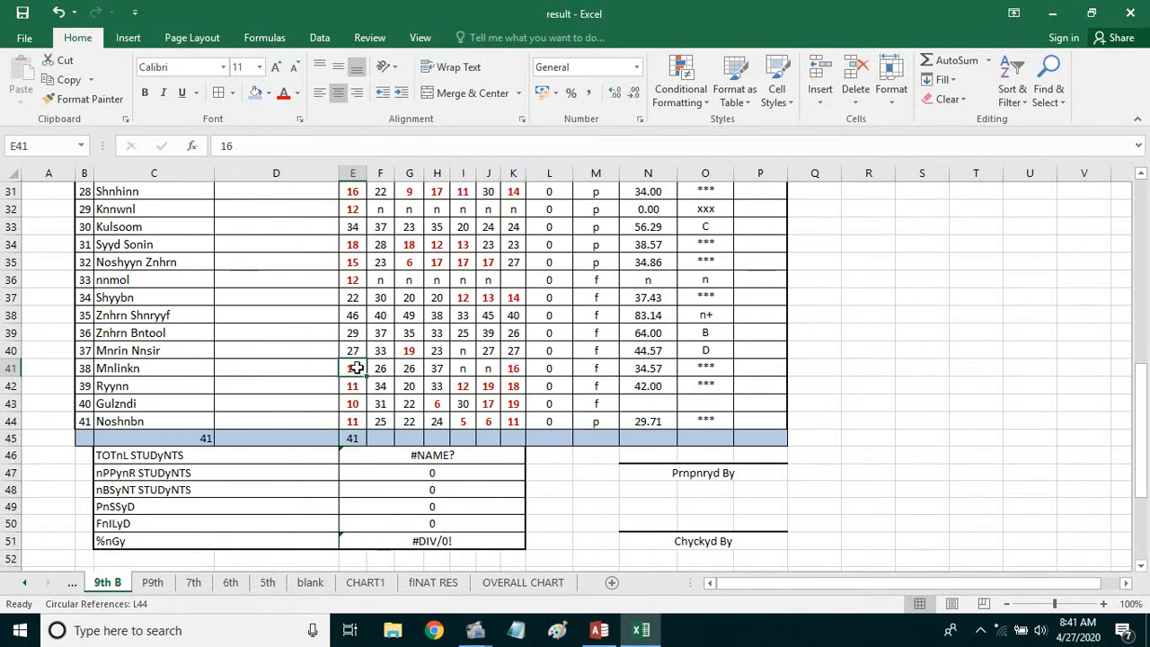
click(355, 441)
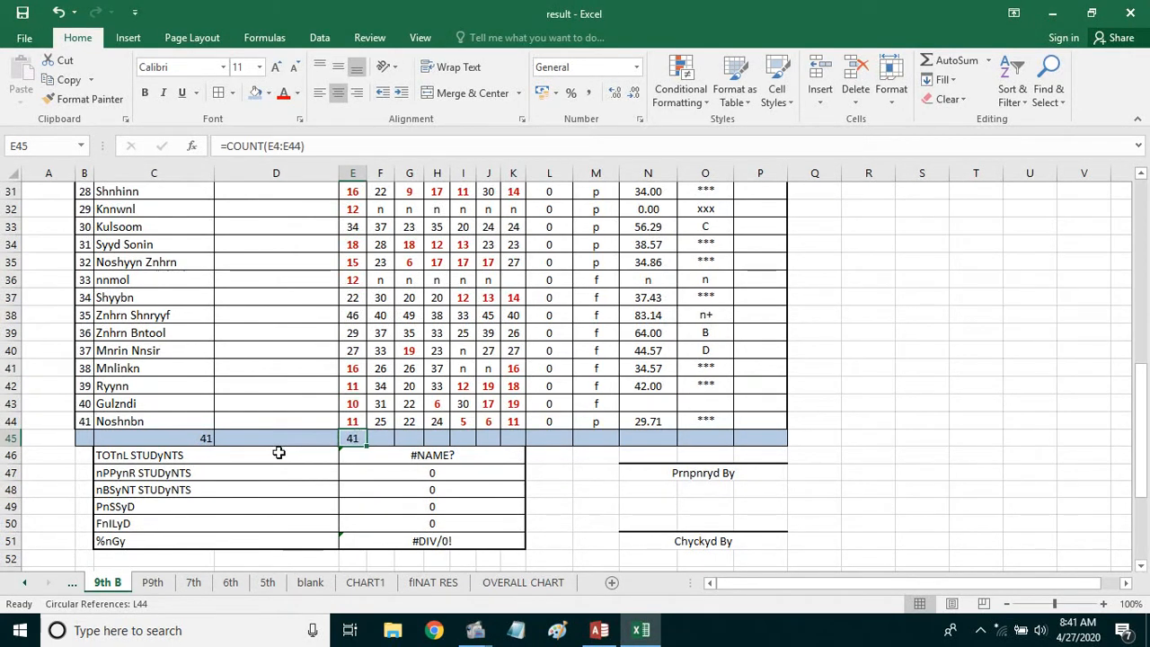
click(191, 440)
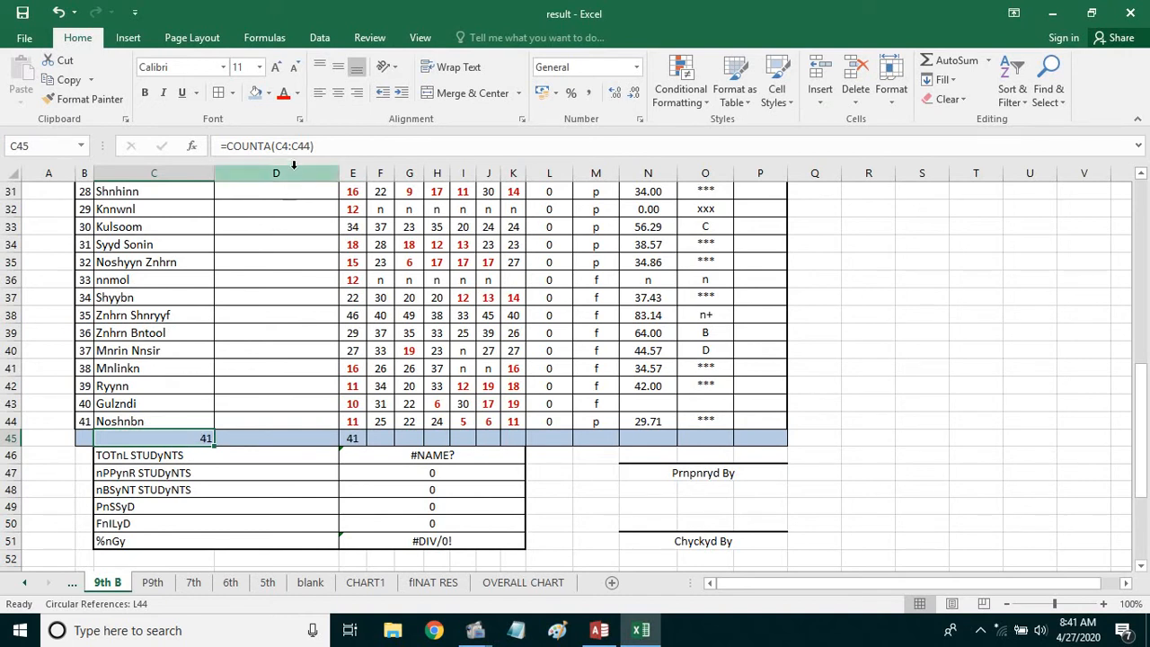
drag(328, 145, 220, 146)
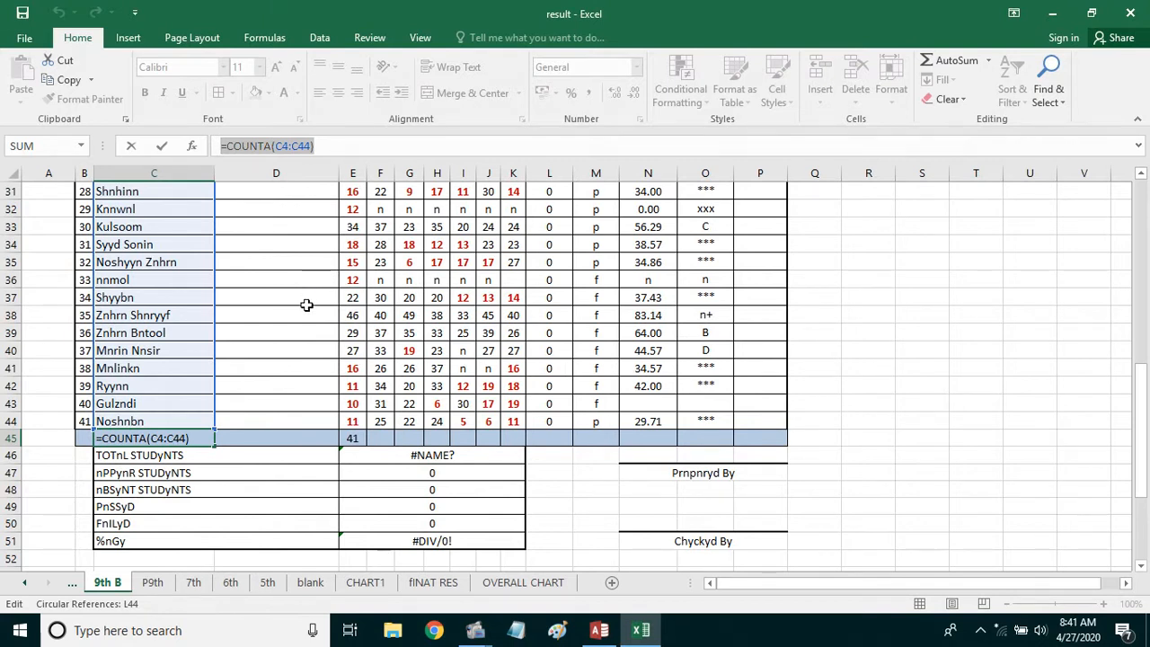
key(Return)
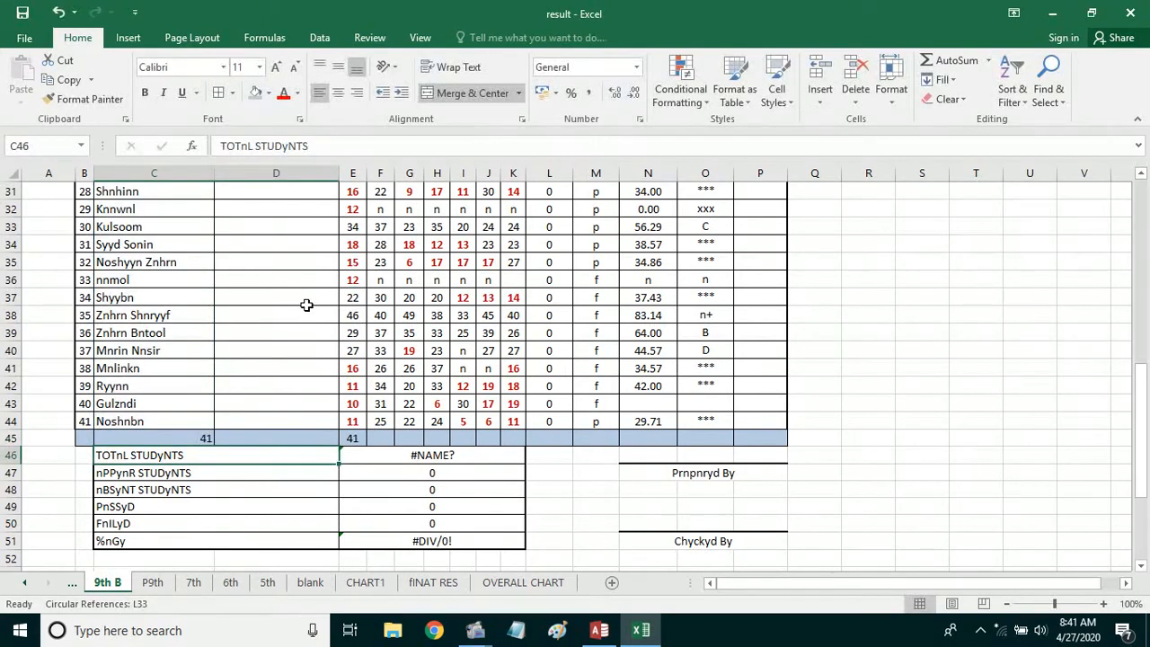
- Clear the student names in C43 and C44, and check how the row 45 counting formulas respond
click(132, 404)
key(Delete)
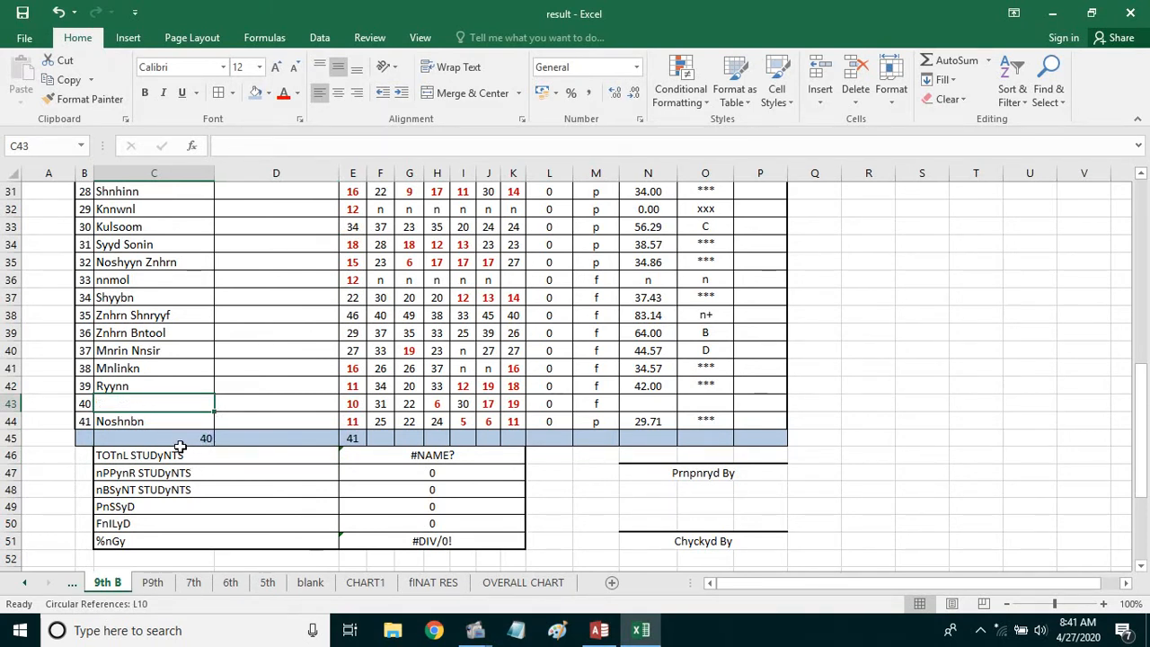
scroll(180, 447, up, 10)
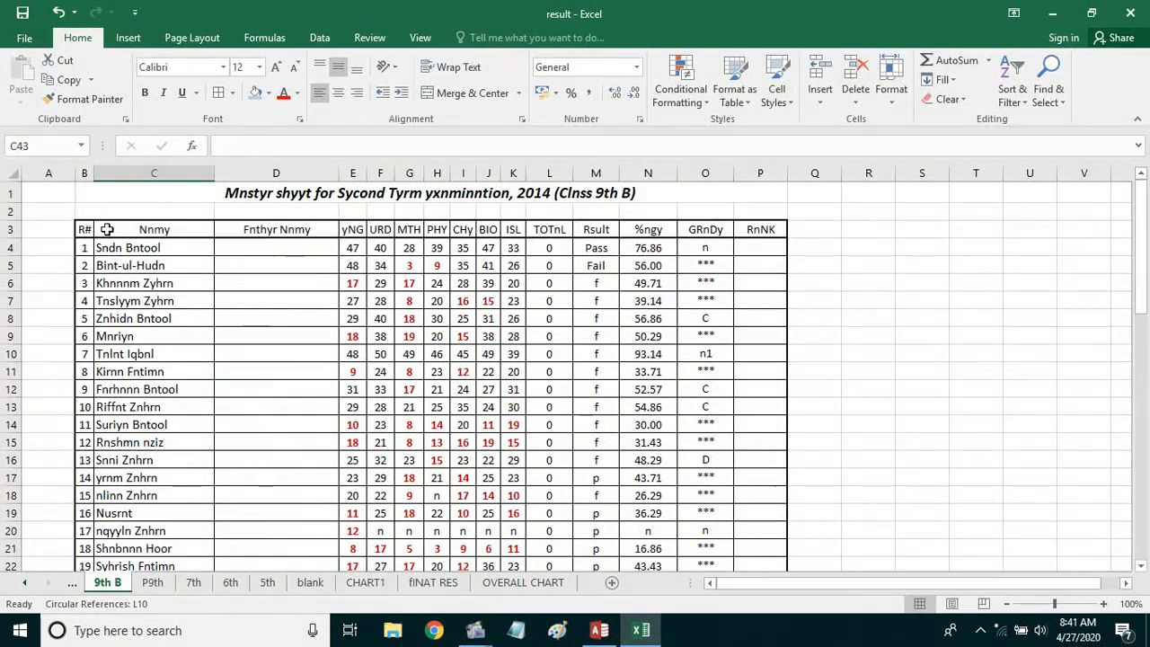
click(121, 246)
scroll(152, 306, down, 12)
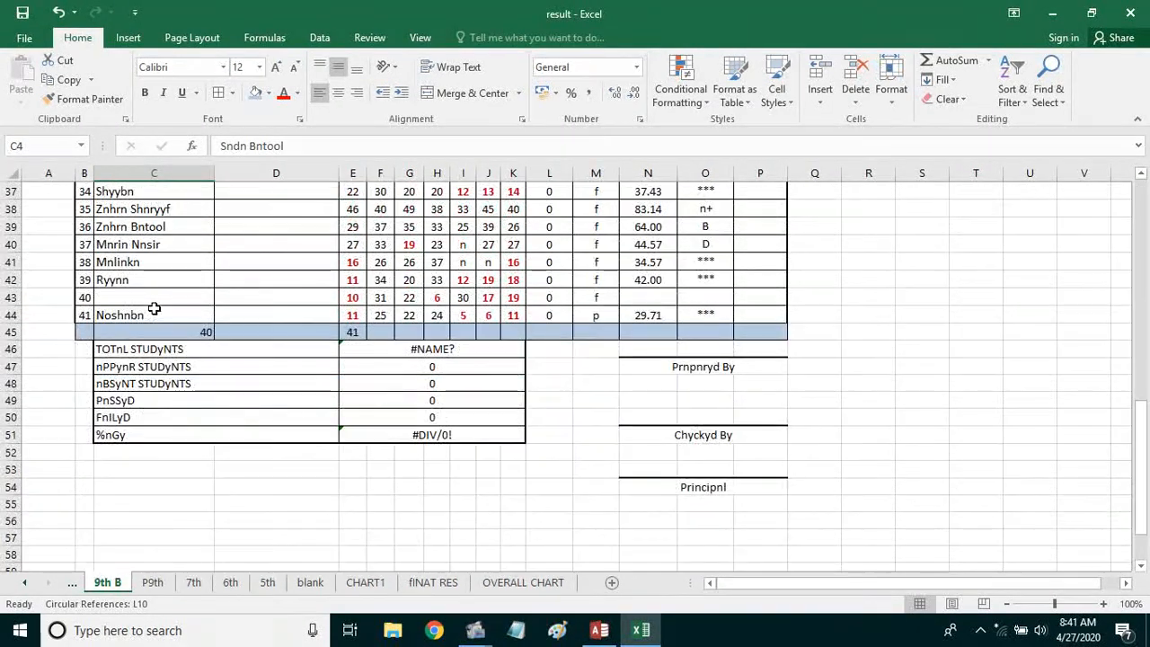
click(133, 314)
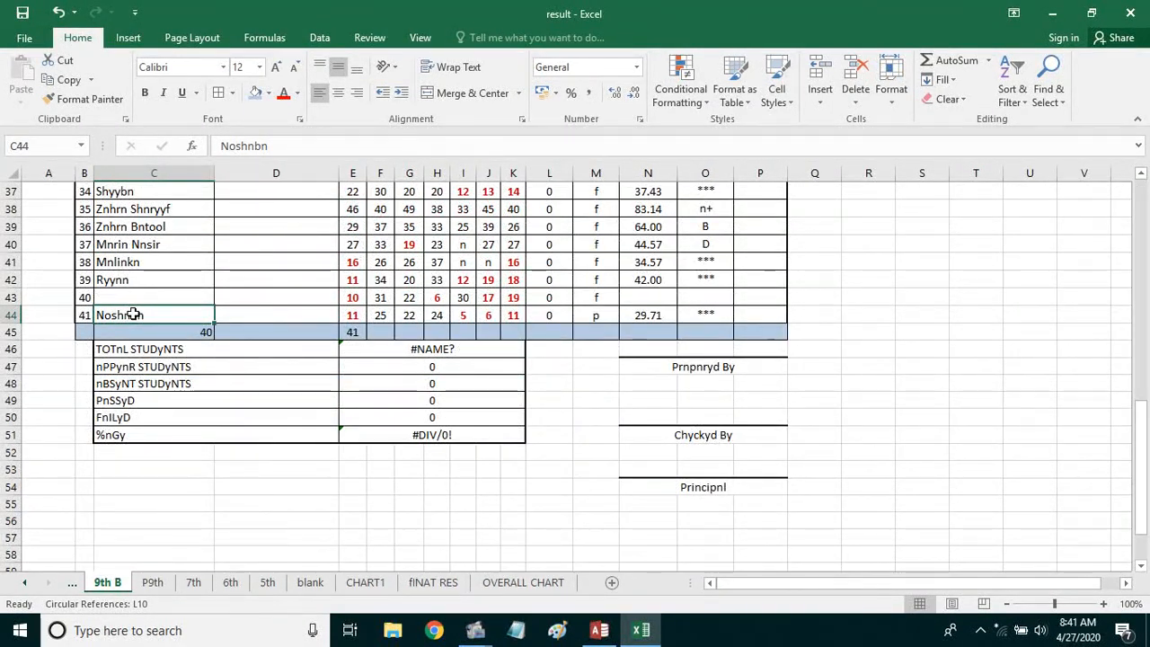
key(Delete)
click(192, 334)
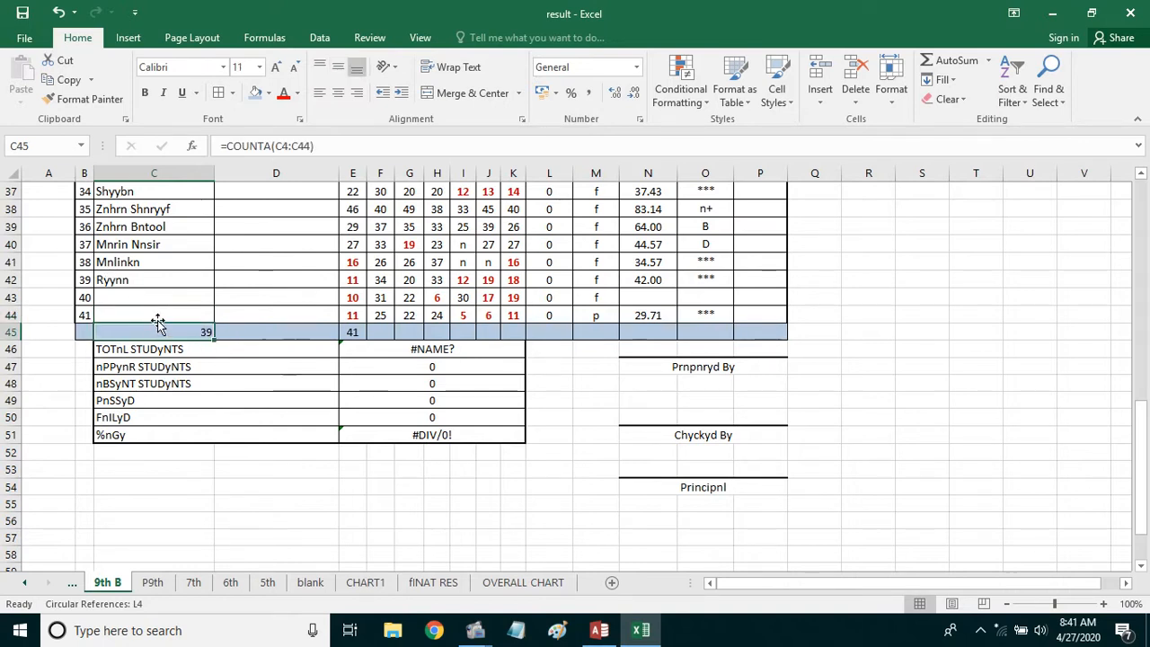
click(353, 334)
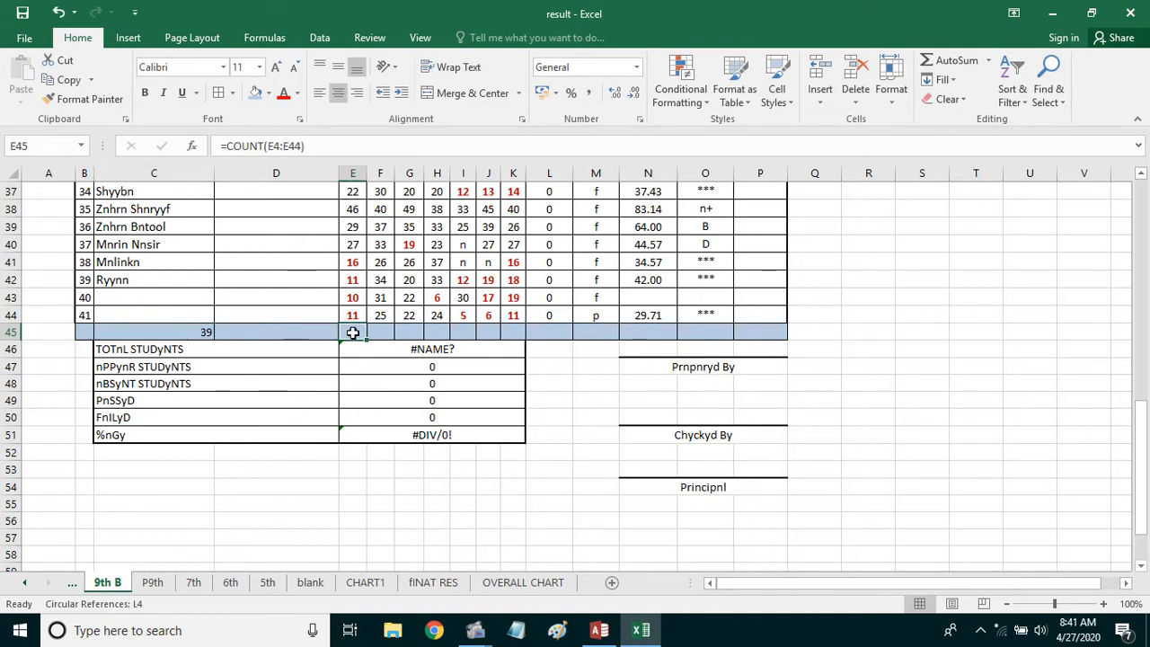
click(184, 332)
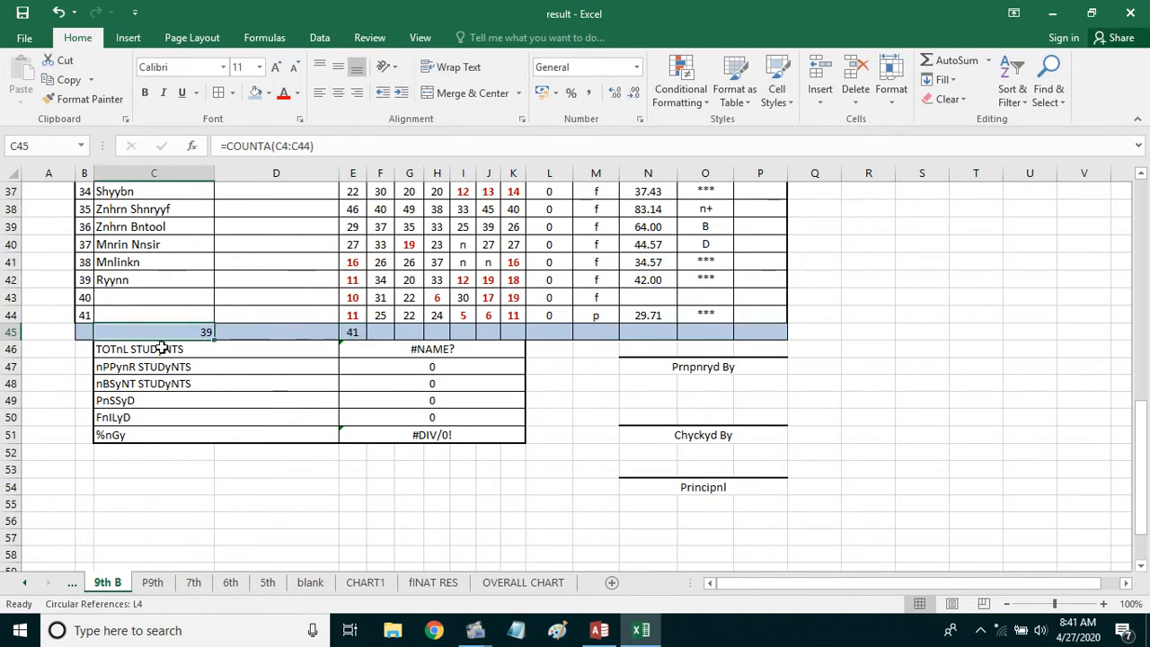
- Fill the two empty name cells with a in C43 and s in C44
click(144, 299)
text(a)
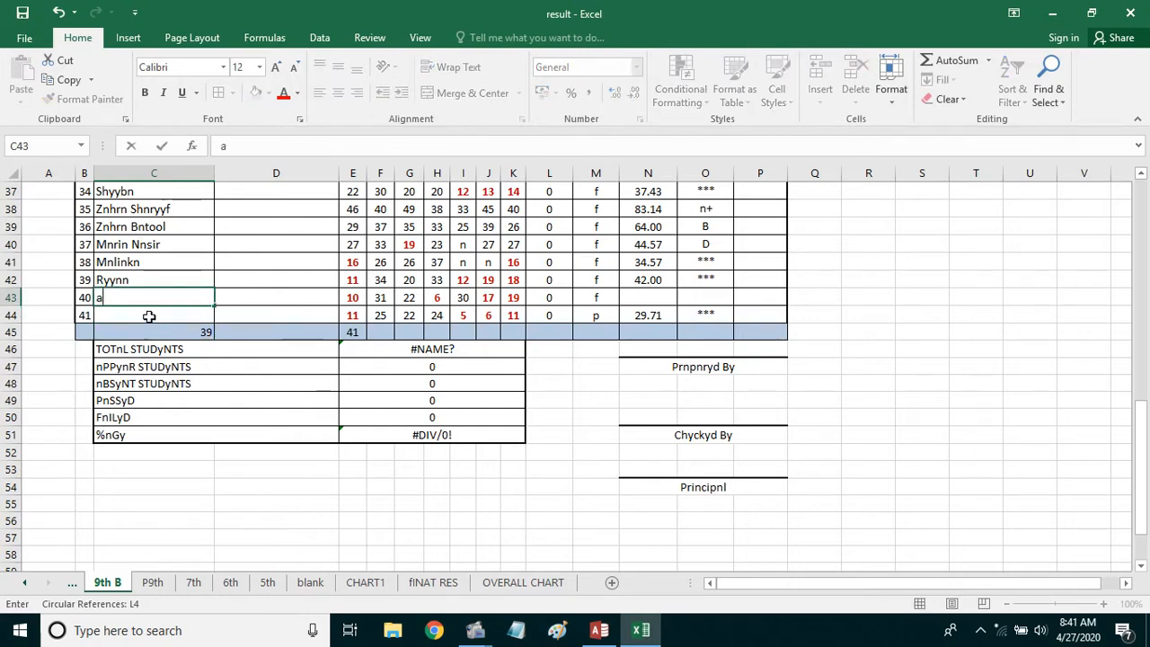
key(Return)
text(s)
key(Return)
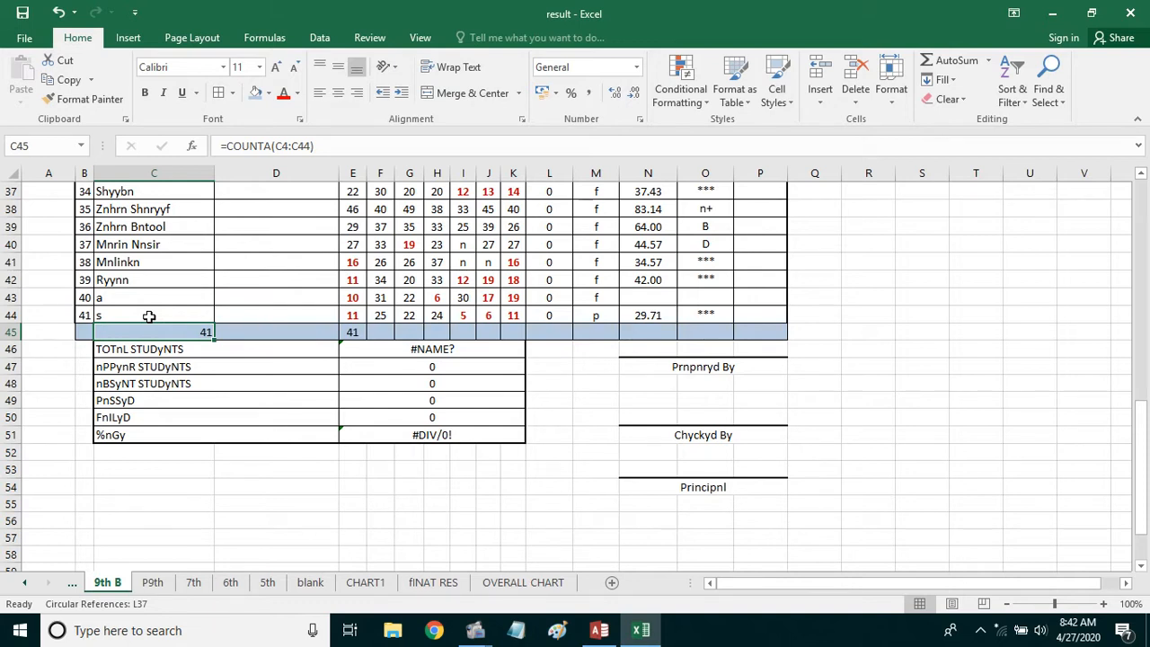
- Enter a COUNTIF formula in M45 that counts the results in M4:M44 matching the criterion "=F"
scroll(352, 334, up, 3)
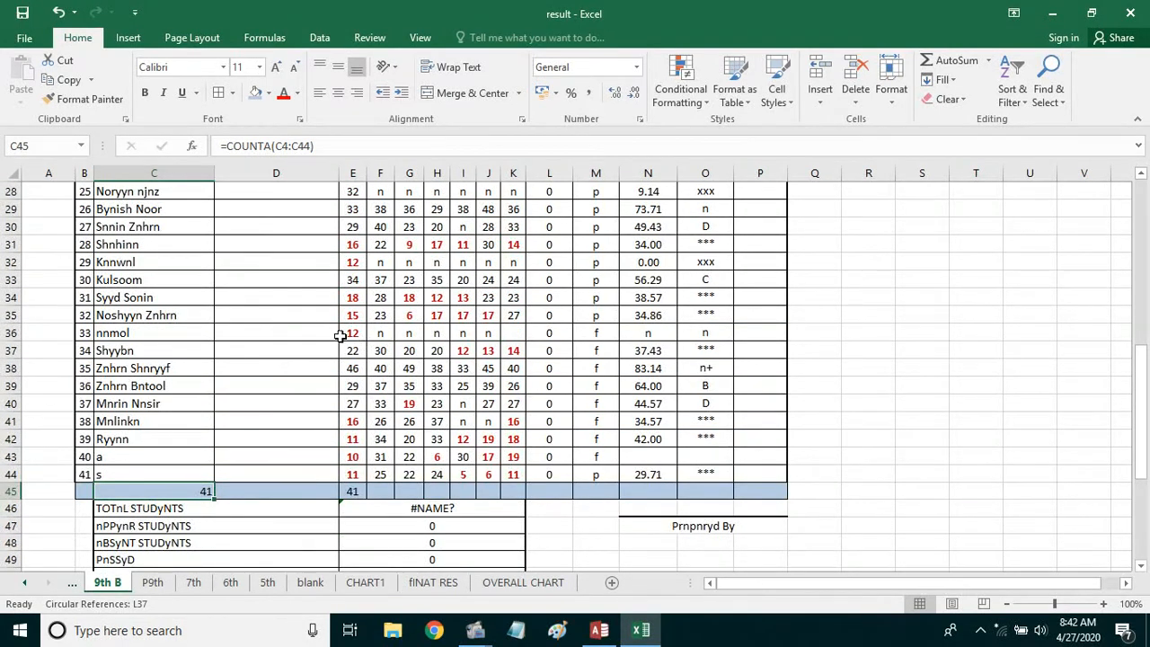
click(588, 490)
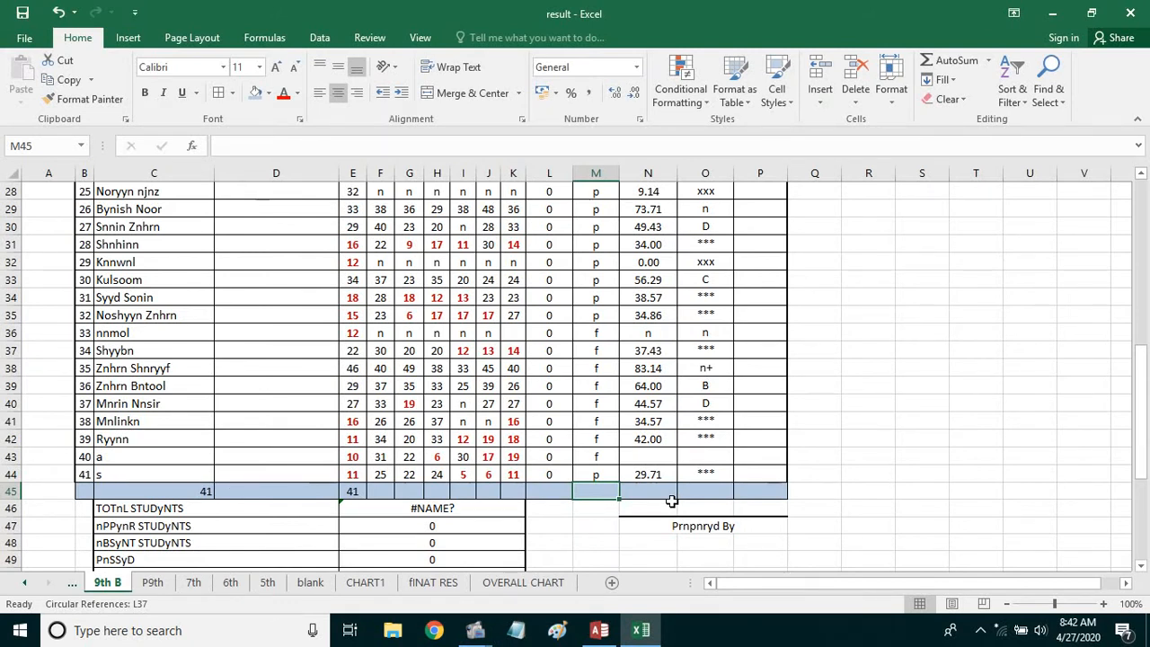
text(=co)
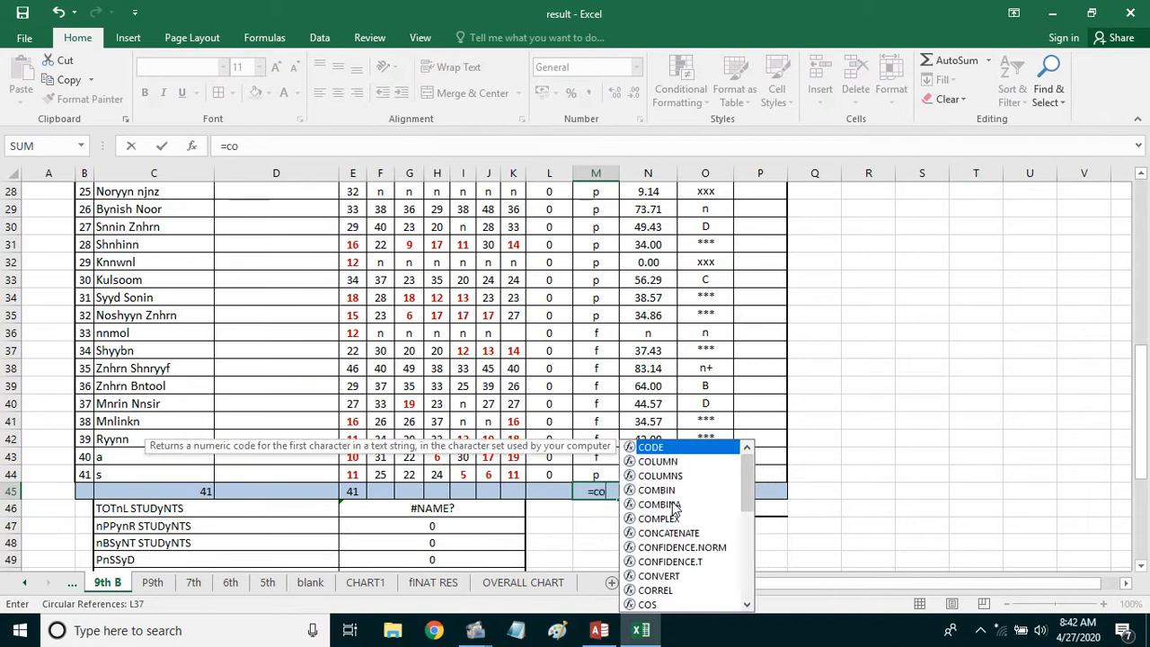
text(unt)
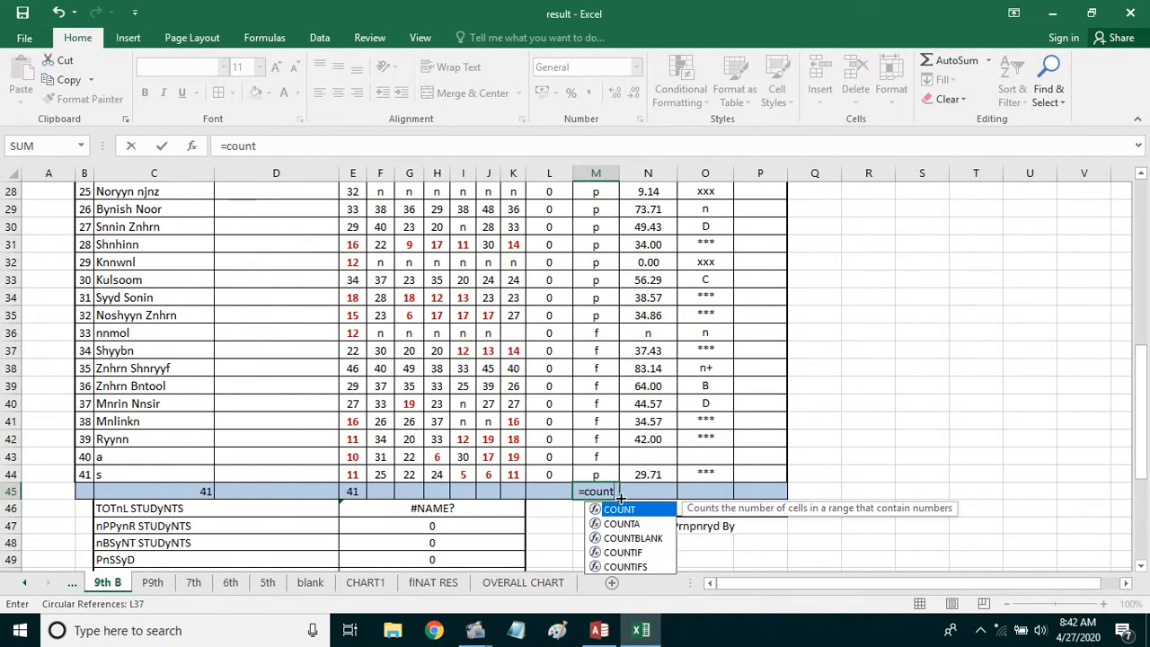
text(if)
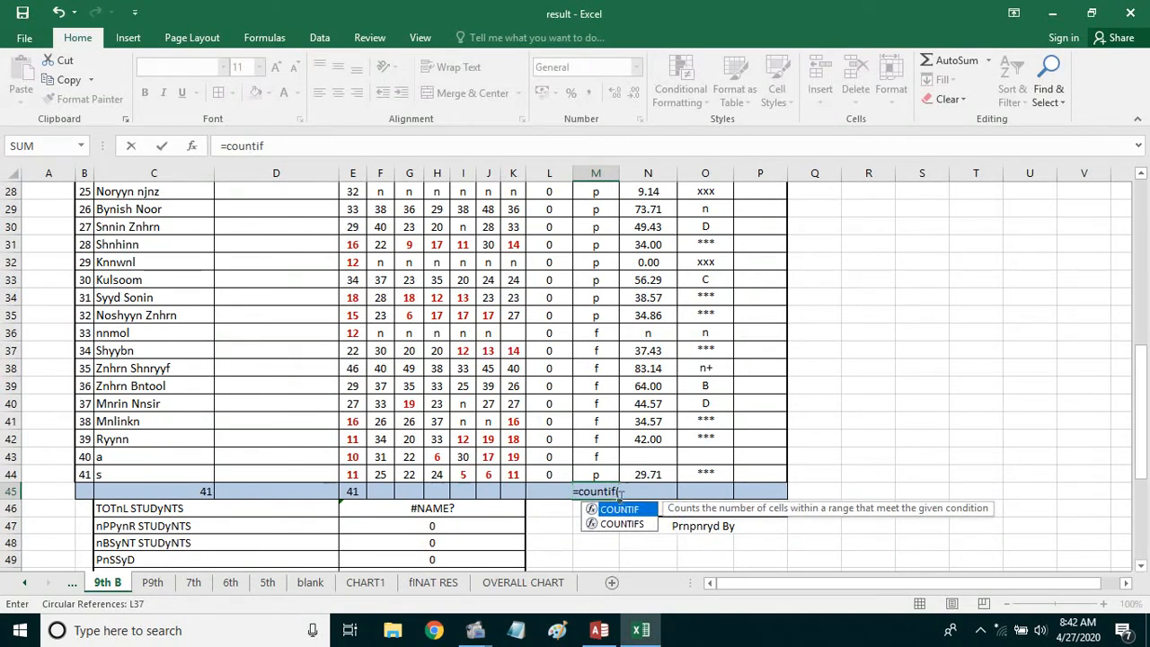
text(()
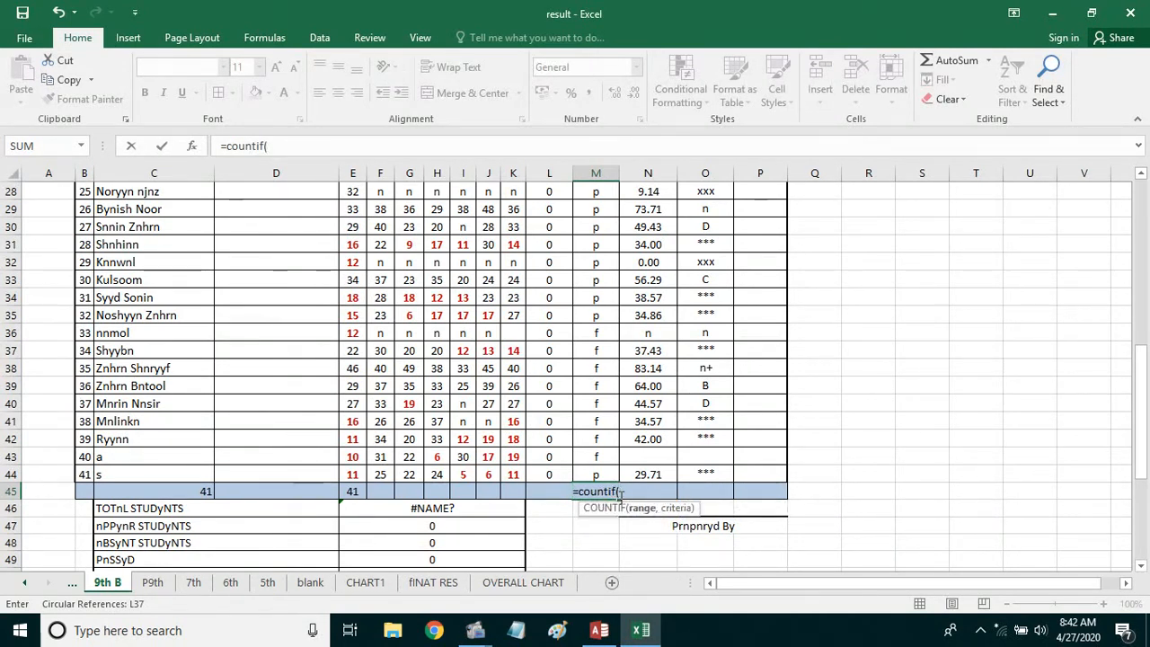
click(594, 473)
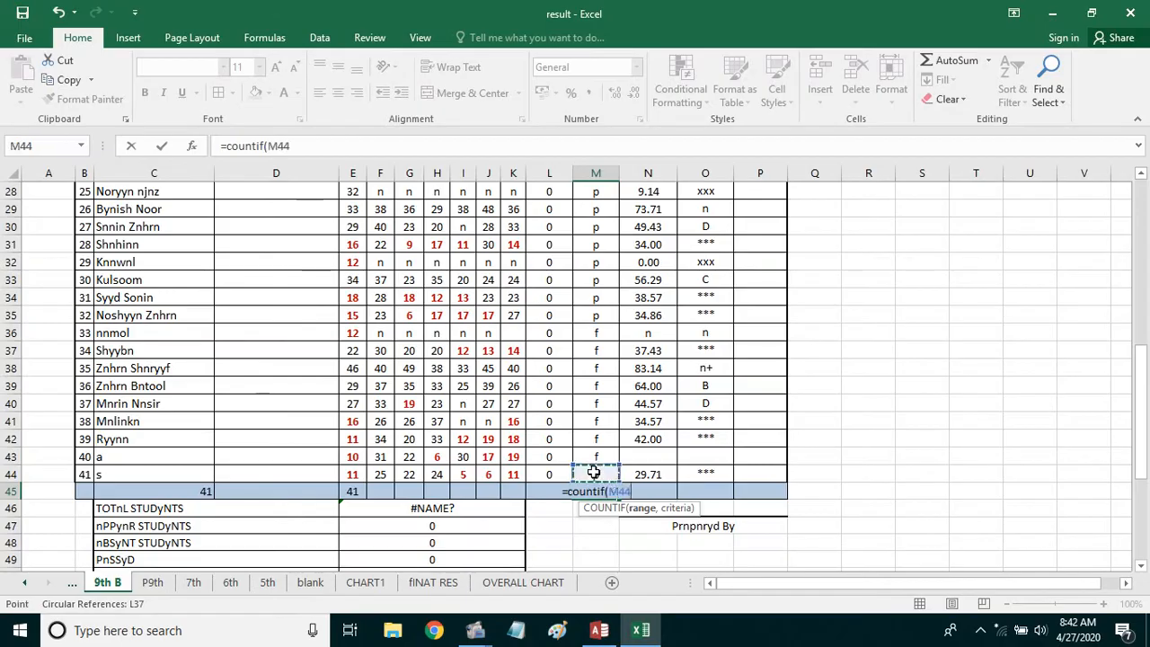
drag(594, 473, 596, 244)
scroll(596, 260, down, 13)
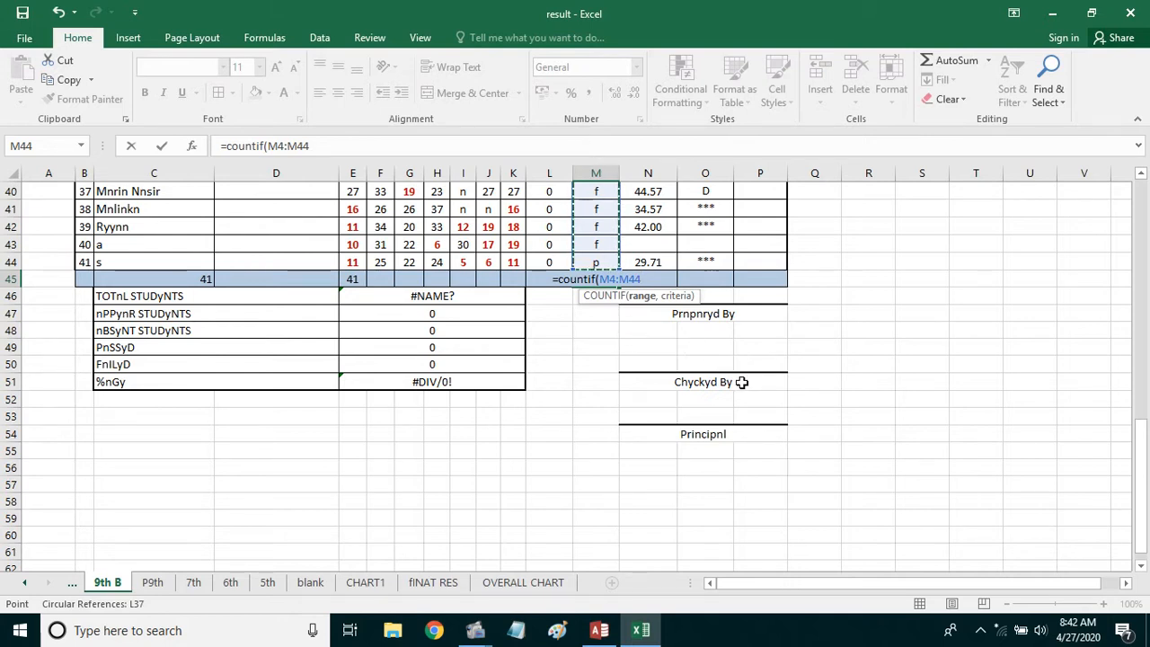
text(,)
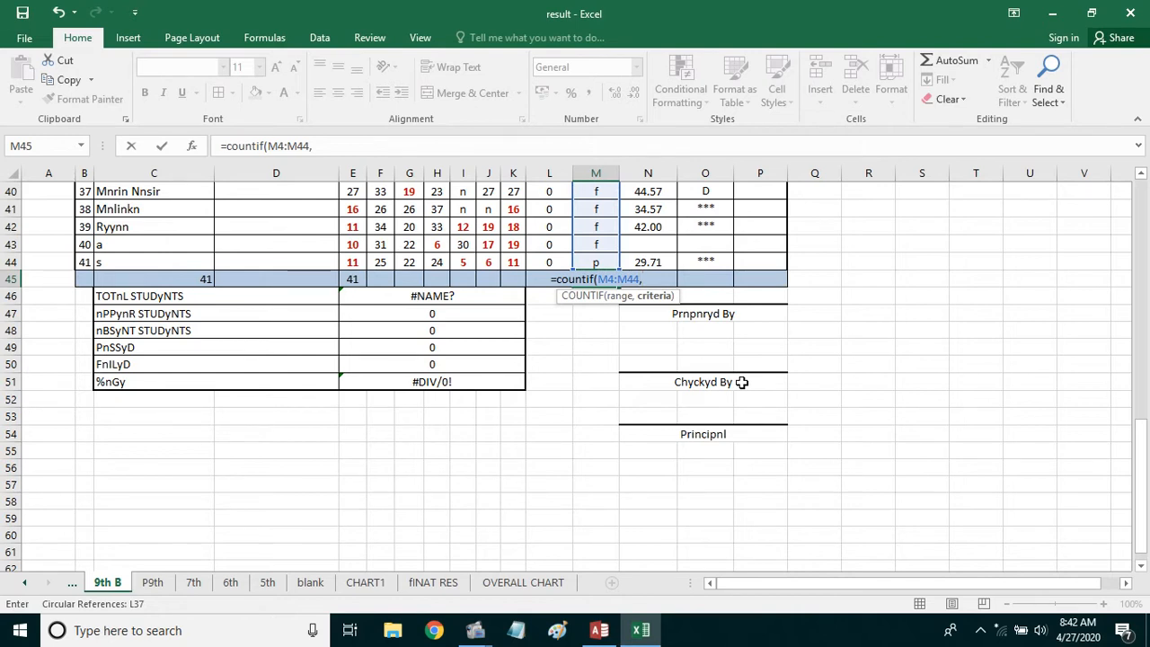
text("=)
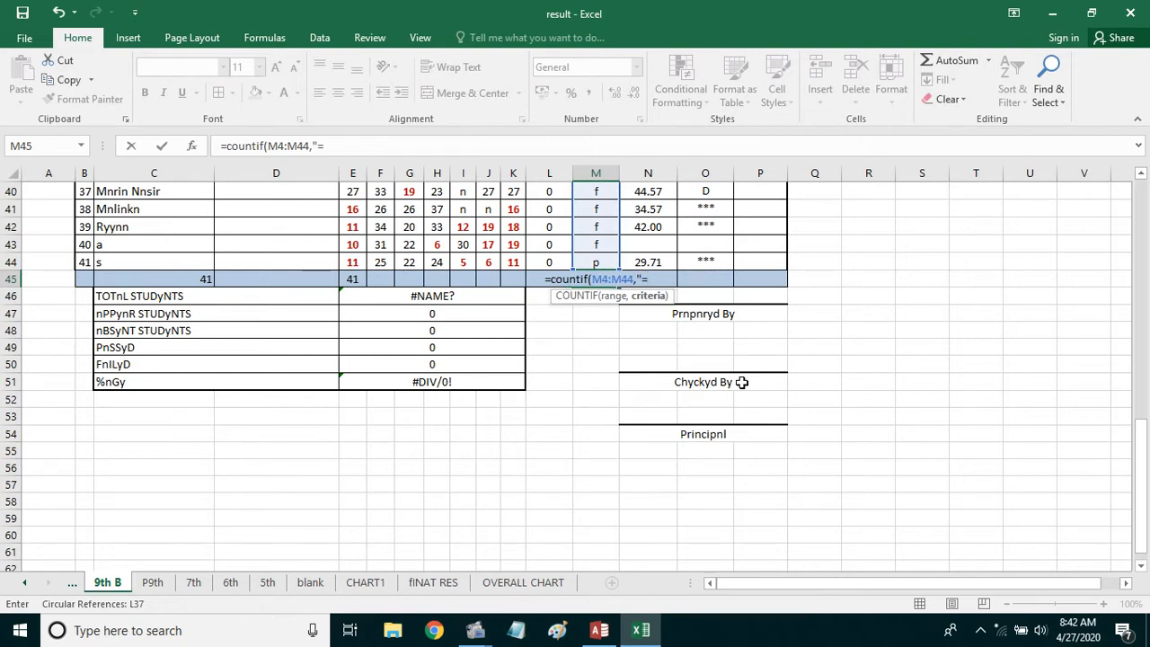
text(F)
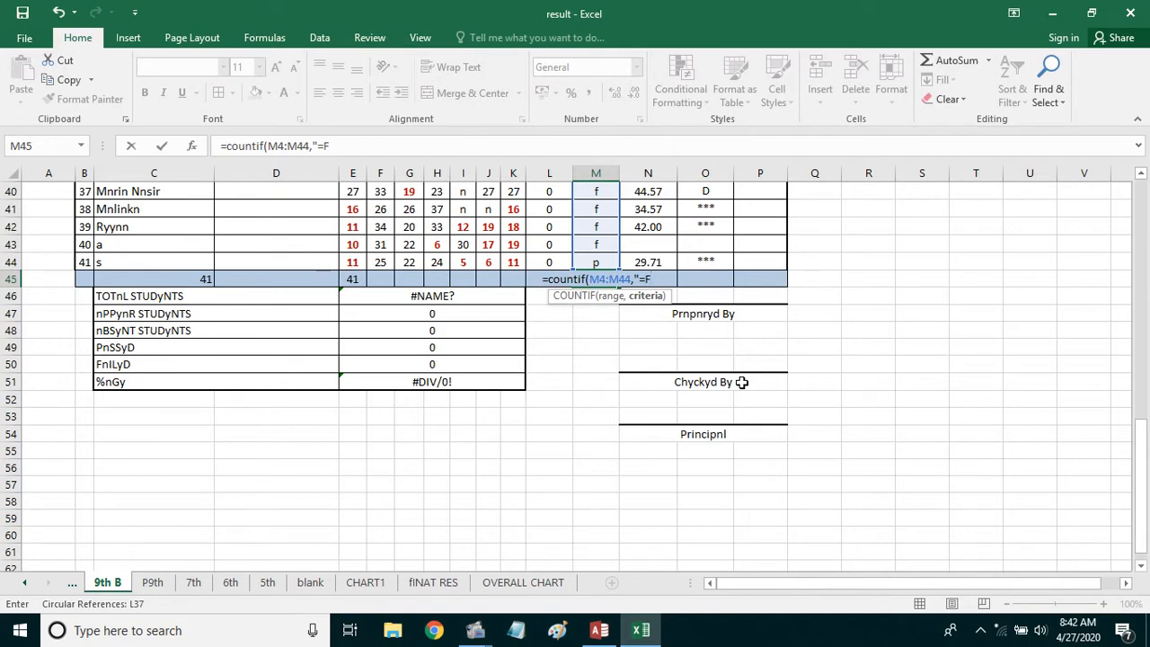
text("))
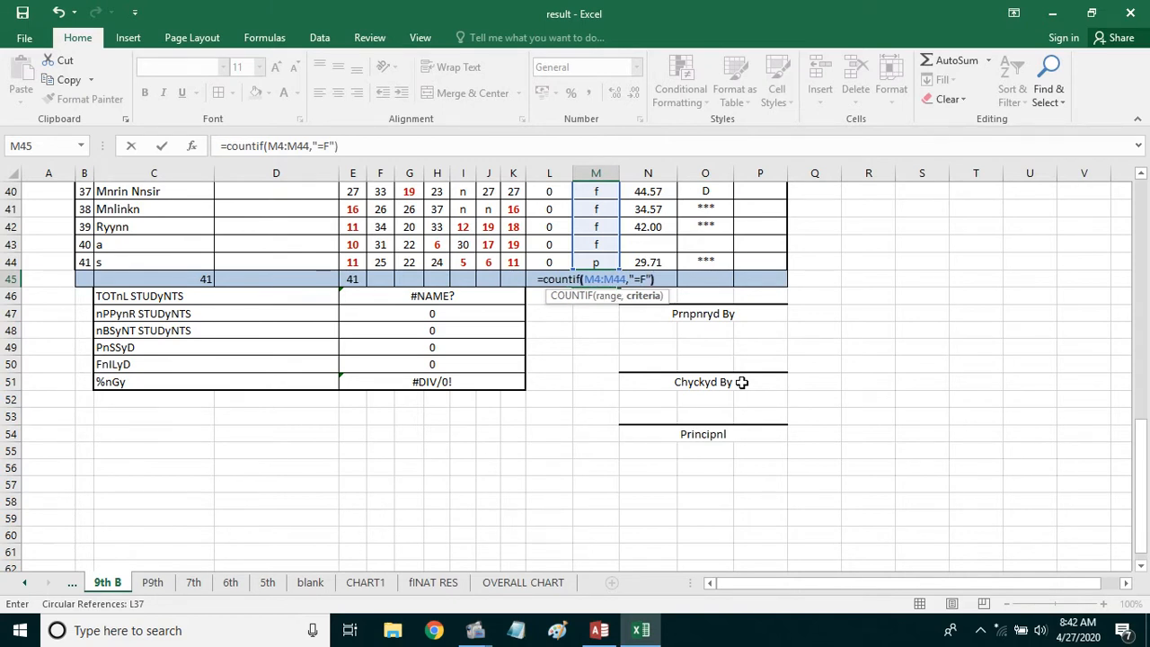
key(Return)
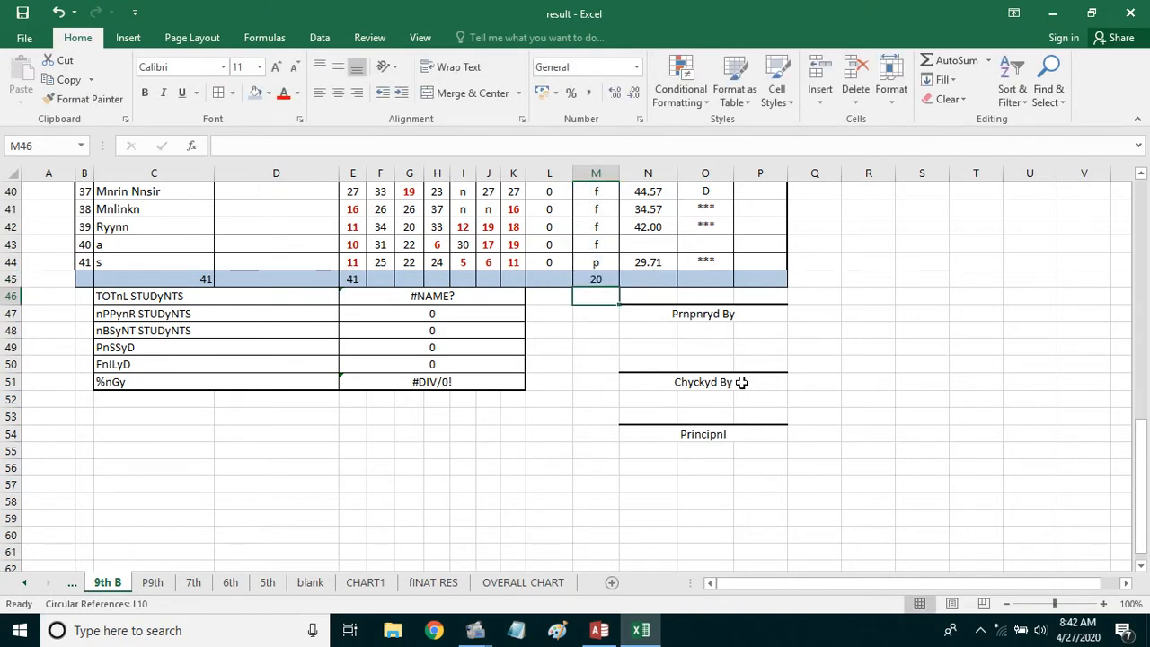
click(599, 280)
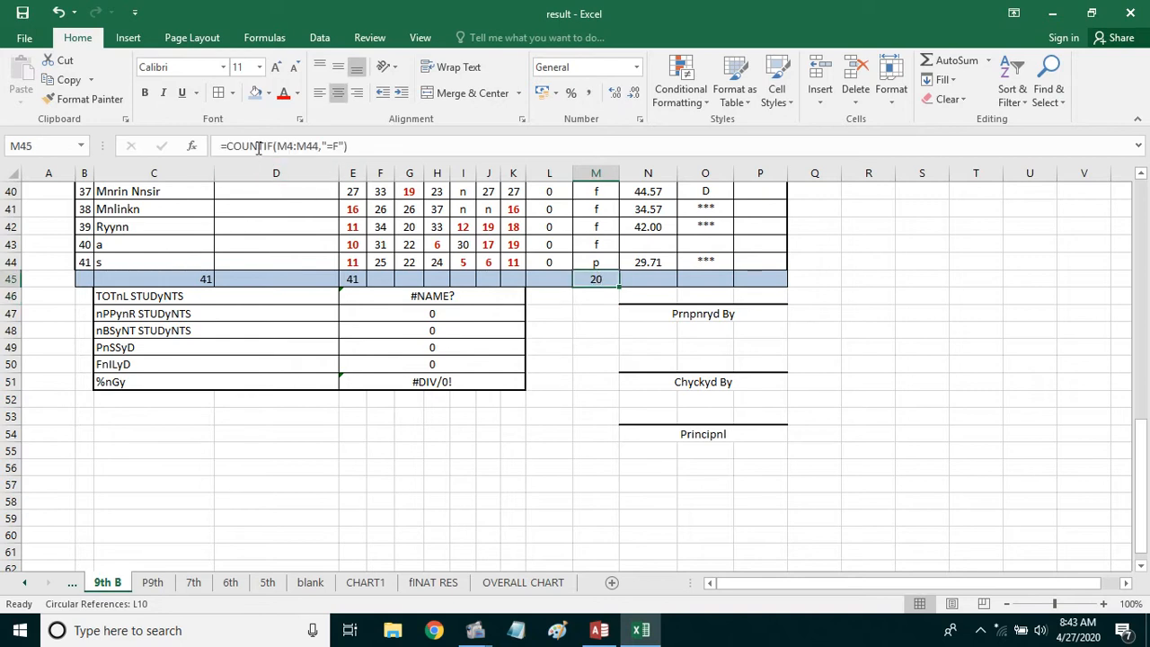
click(876, 380)
text(=)
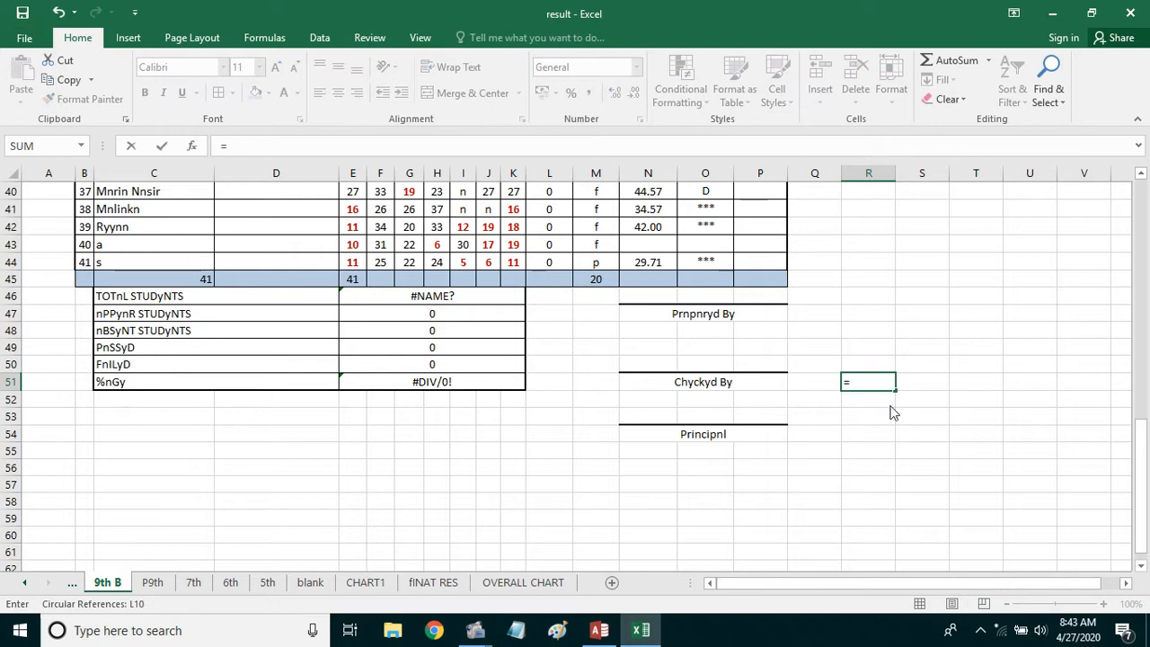
text(countif()
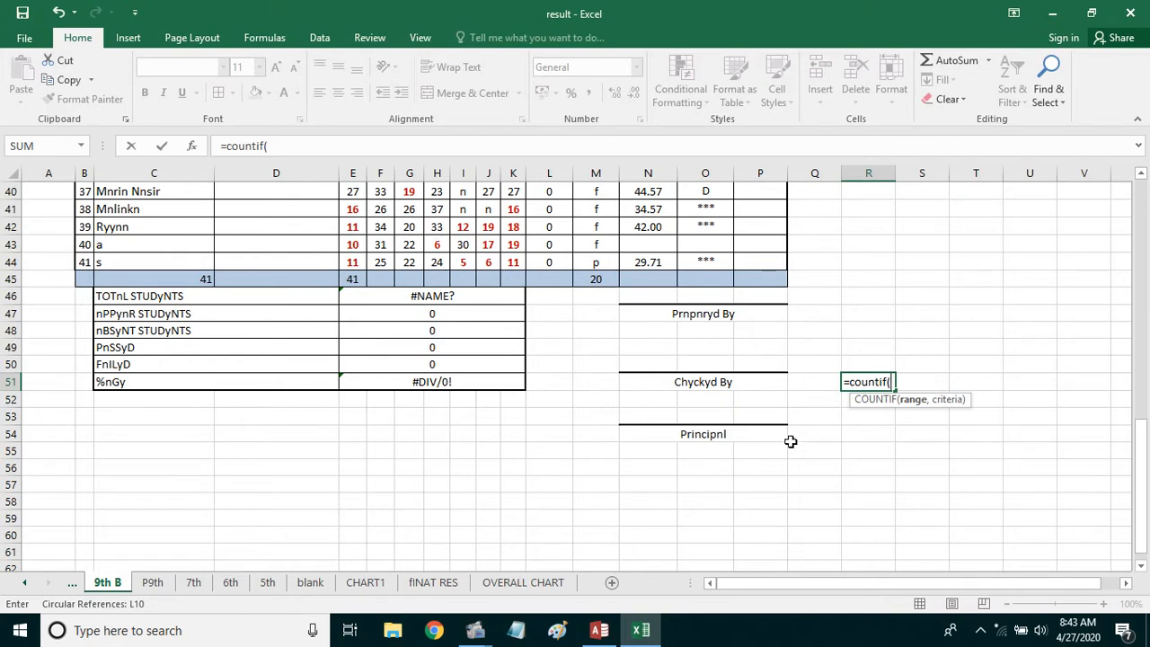
key(Escape)
- Examine the range and criteria arguments of the COUNTIF formula in M45
click(592, 282)
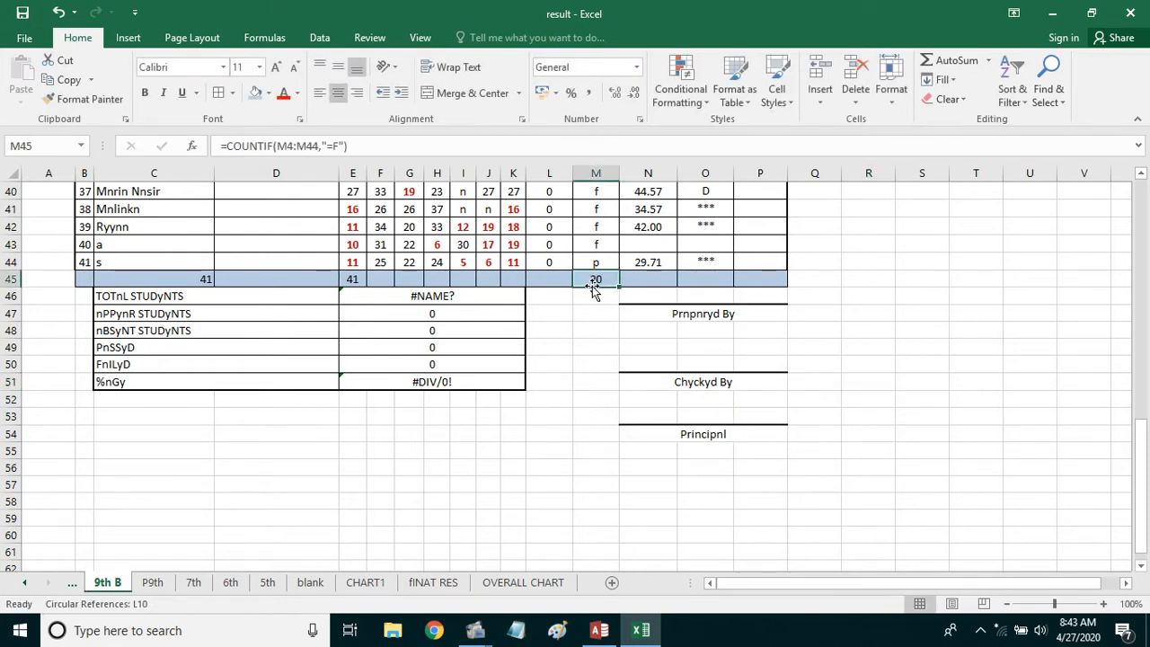
click(319, 145)
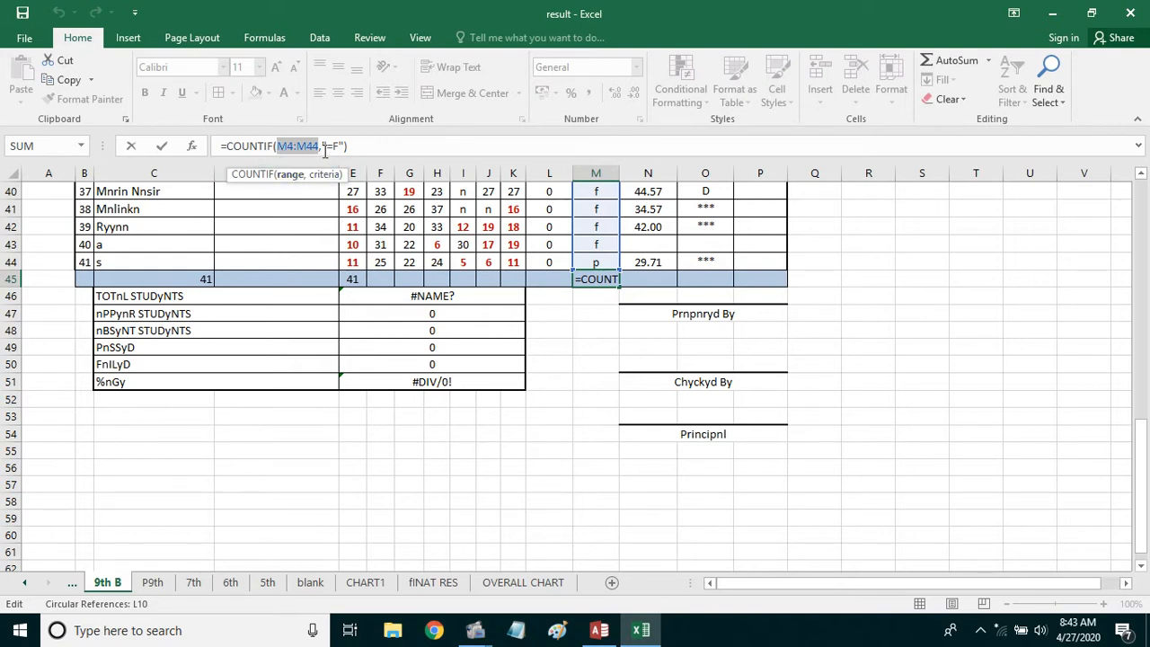
drag(326, 149, 334, 149)
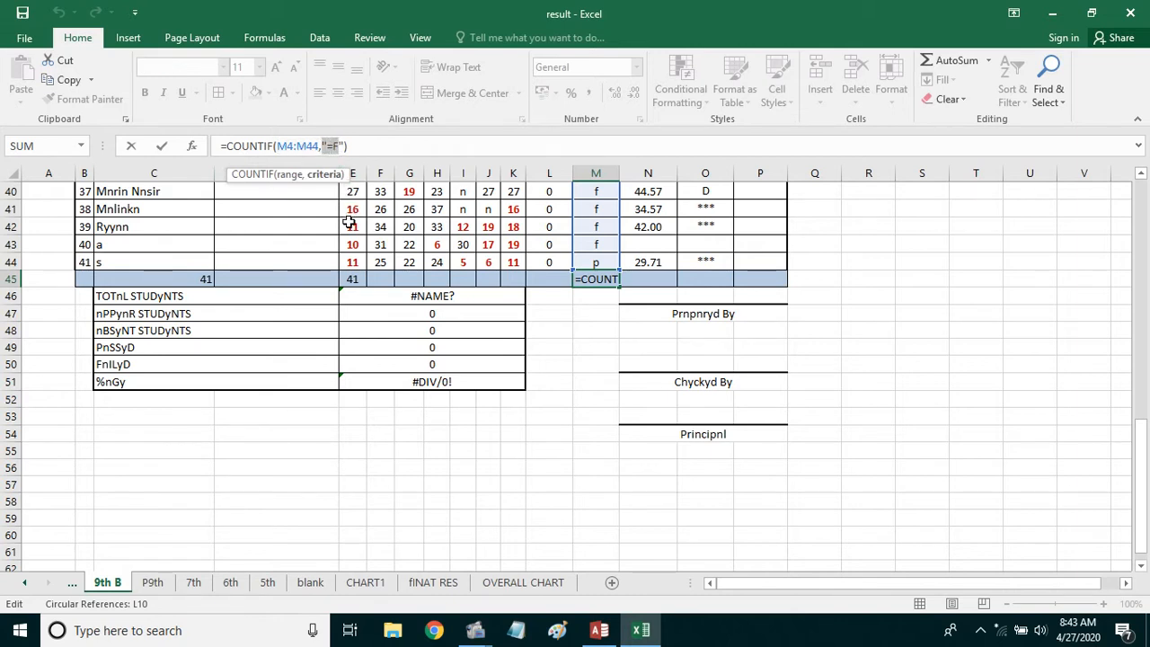
click(329, 149)
key(Return)
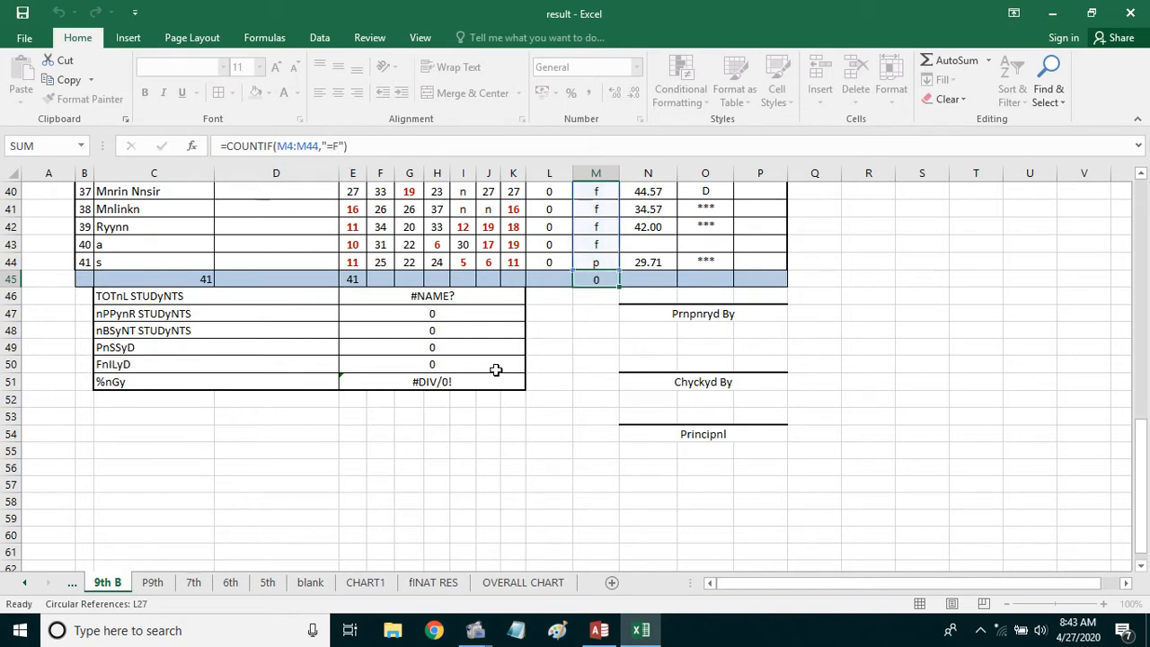
click(598, 281)
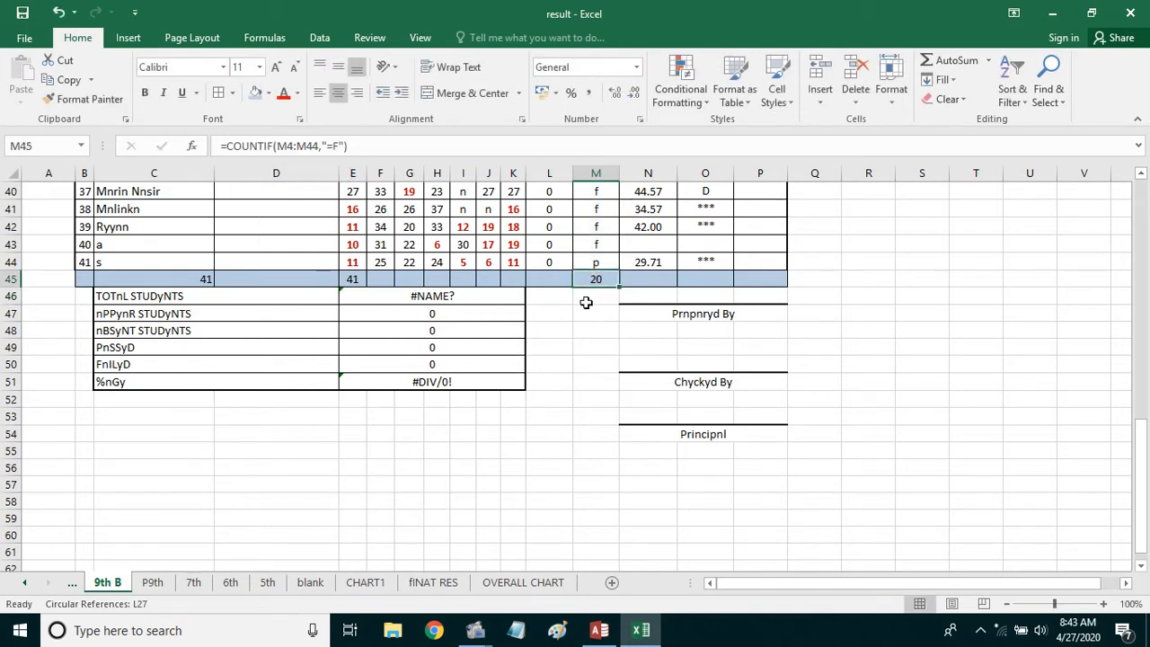
- Relabel the first two rows of the summary table as Total Students in C46 and Pass Students in C47
click(154, 300)
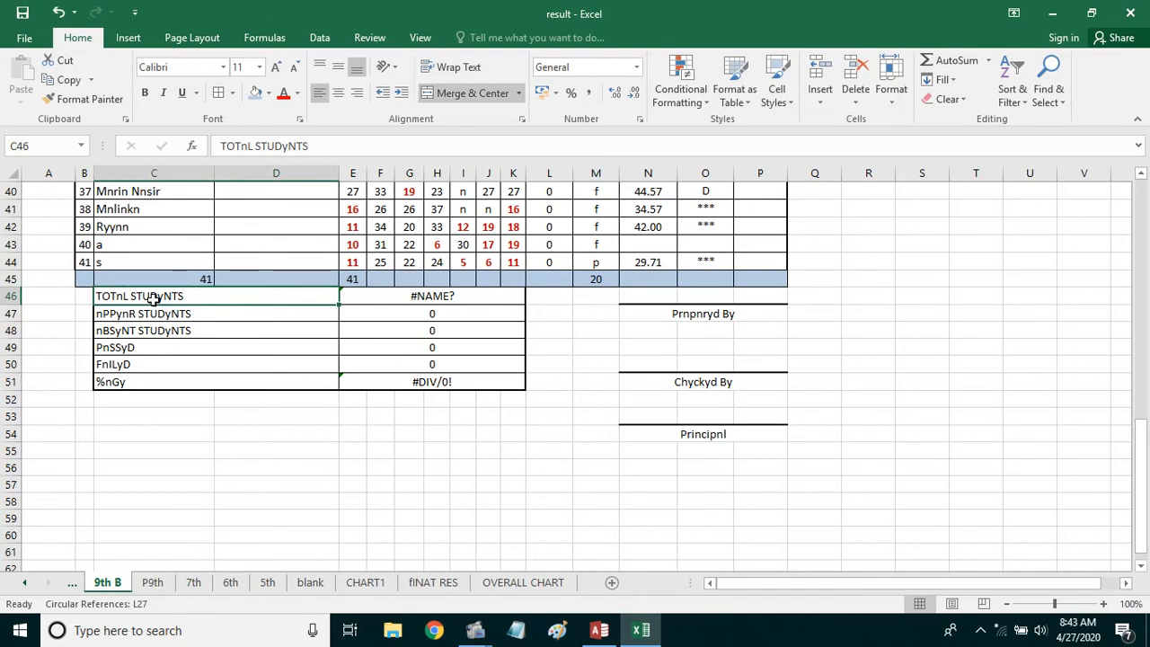
text(Total Stude)
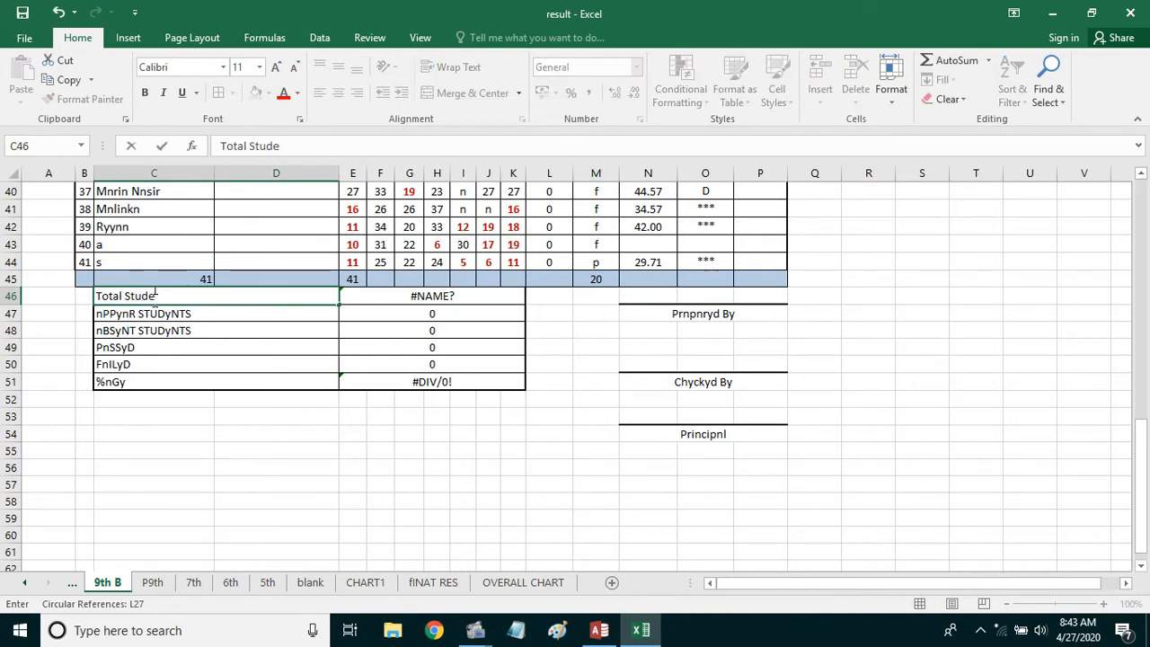
text(nts)
key(Return)
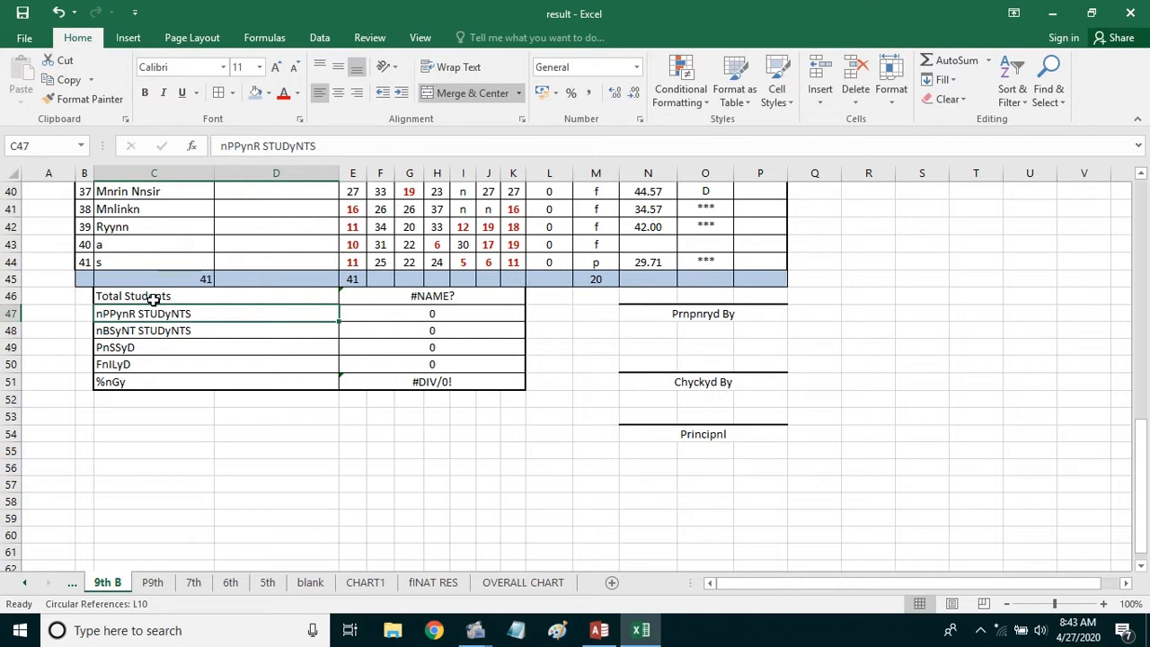
text(Pass Stud)
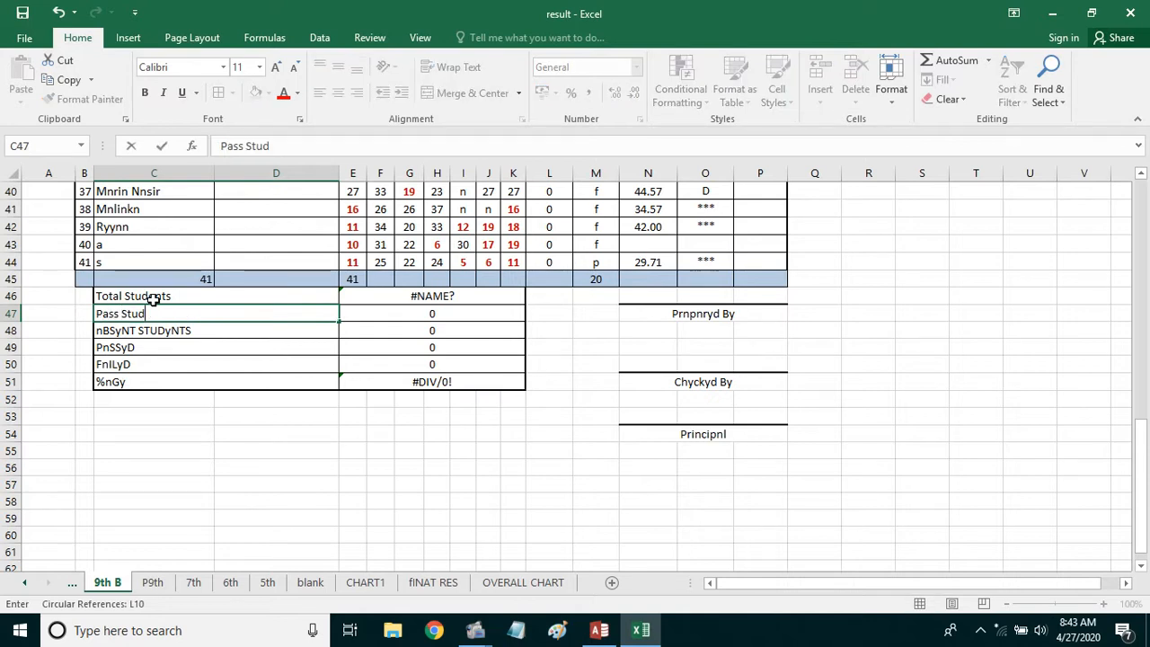
text(ents)
key(Return)
- Relabel the following two summary rows as Fail Students in C48 and Result %age in C49
text(Fai)
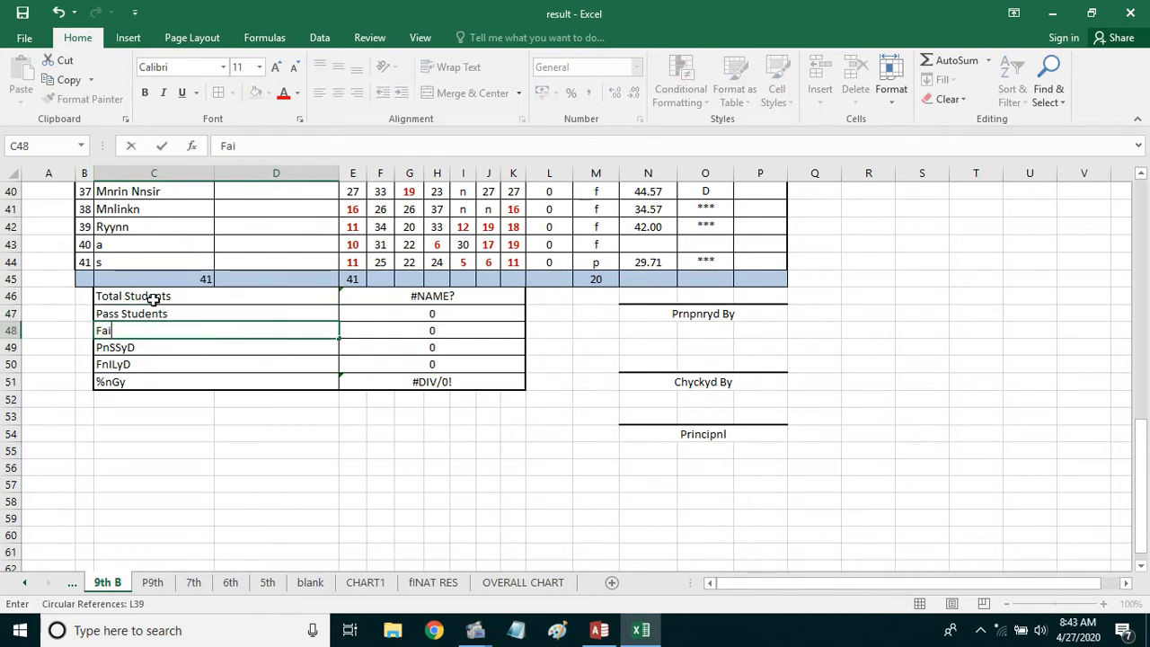
text(l Students)
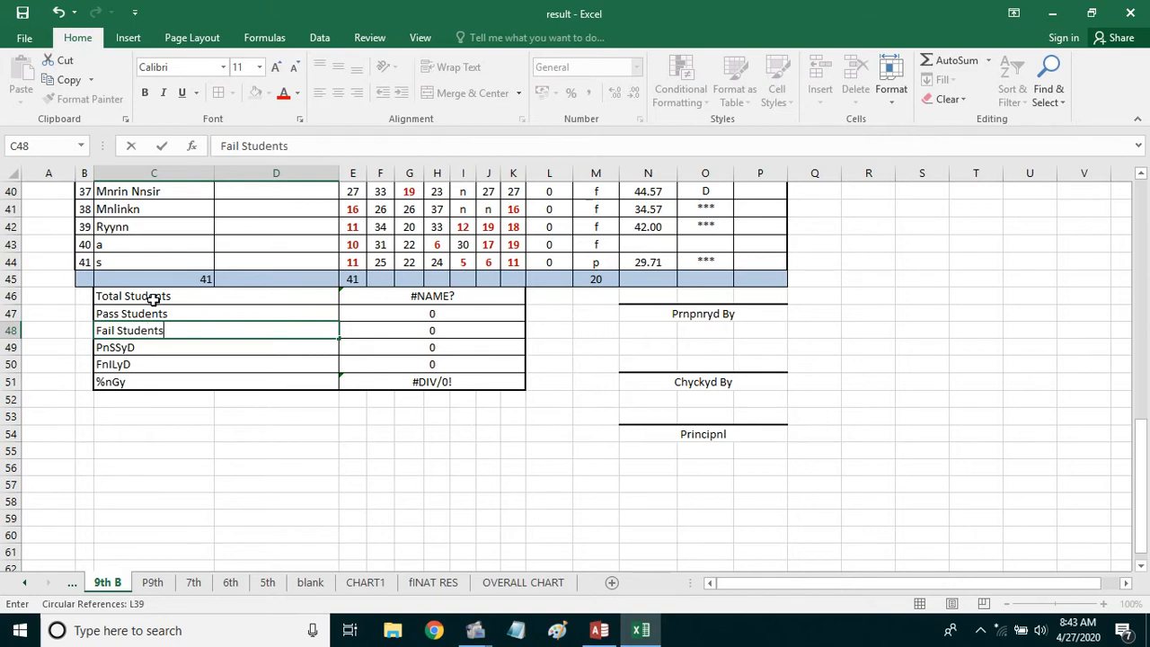
key(Return)
text(Resu)
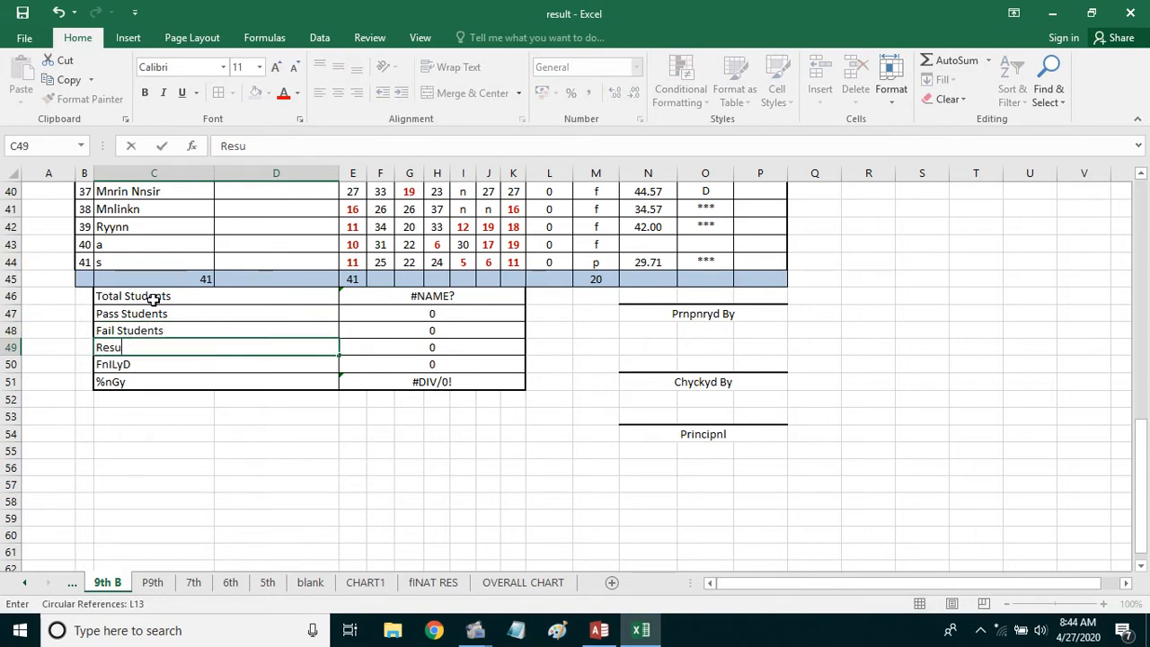
text(lt %age)
key(Return)
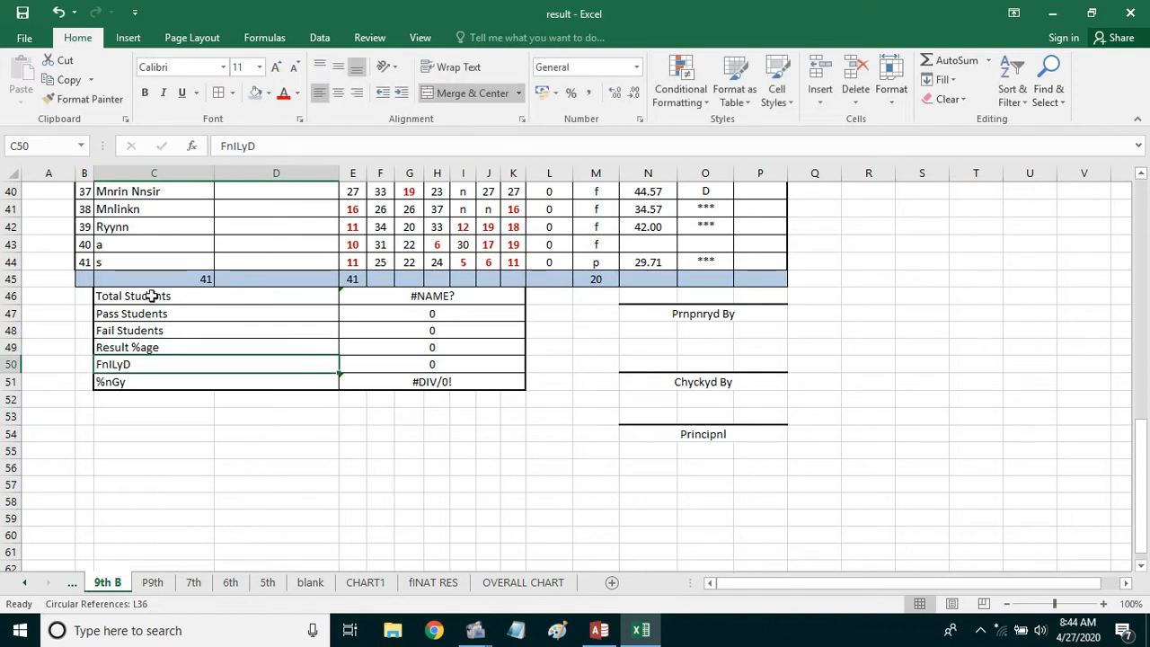
- Calculate Total Students in E46 with a COUNTA formula over the student names in C4:C44
click(457, 297)
text(=)
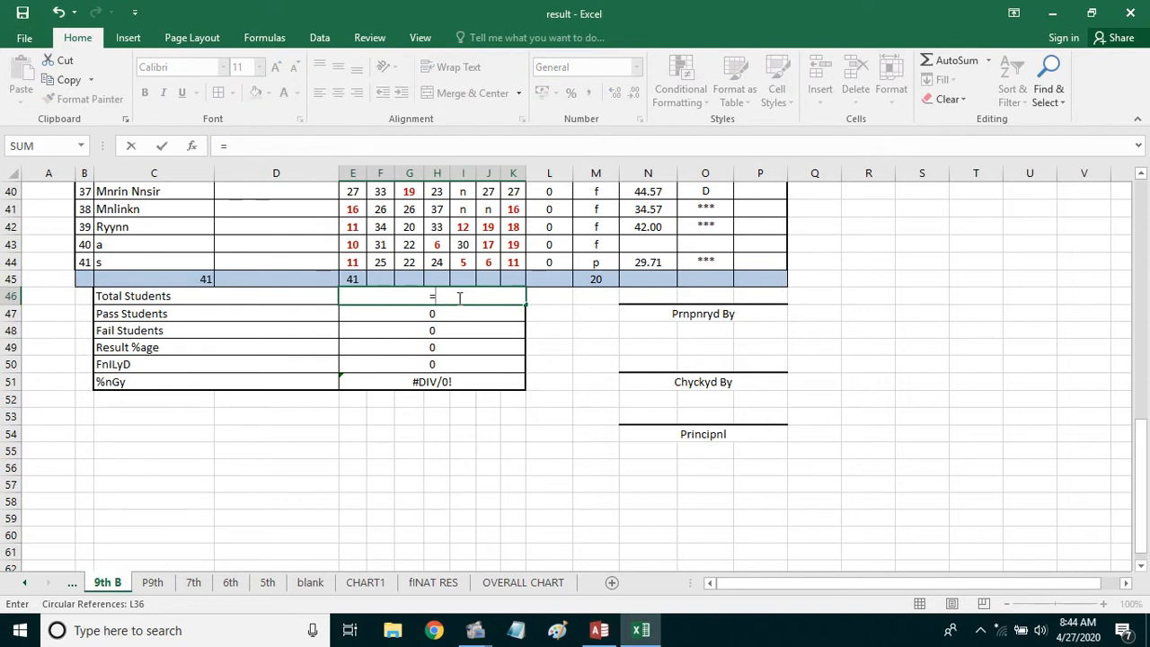
text(countA)
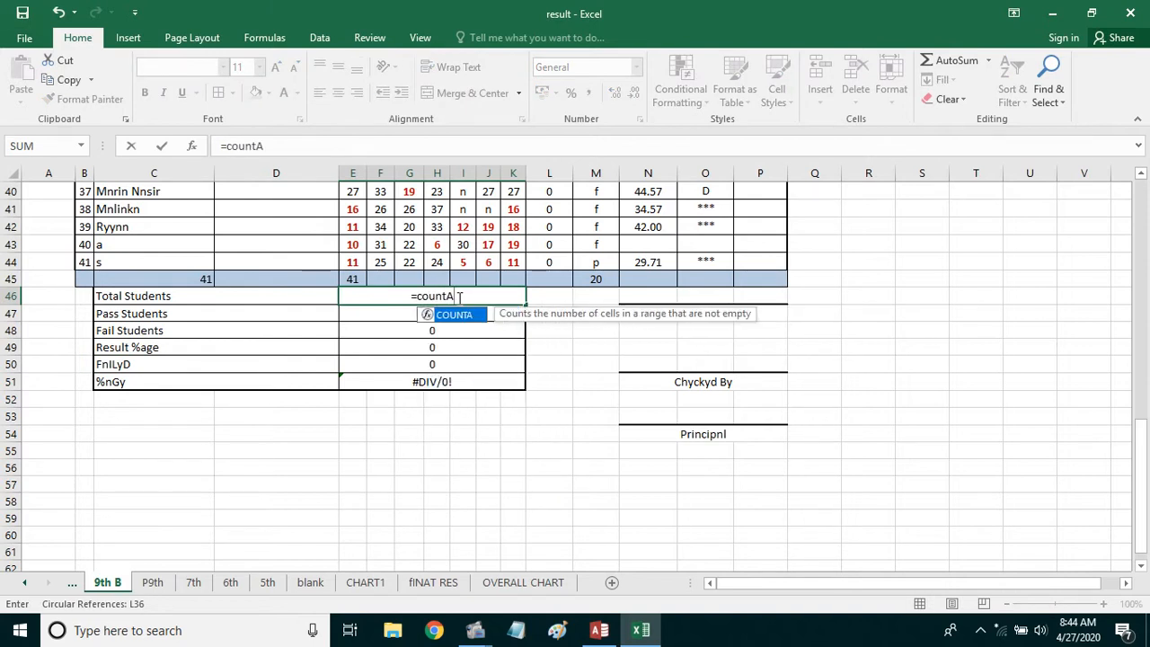
text(()
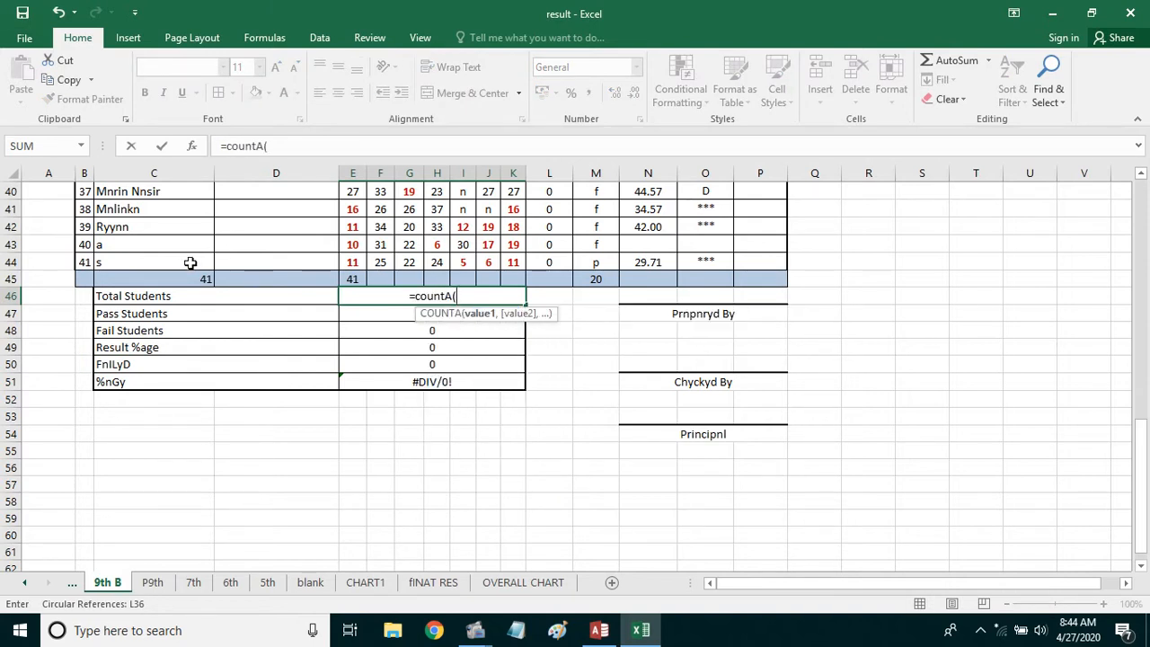
drag(190, 262, 157, 222)
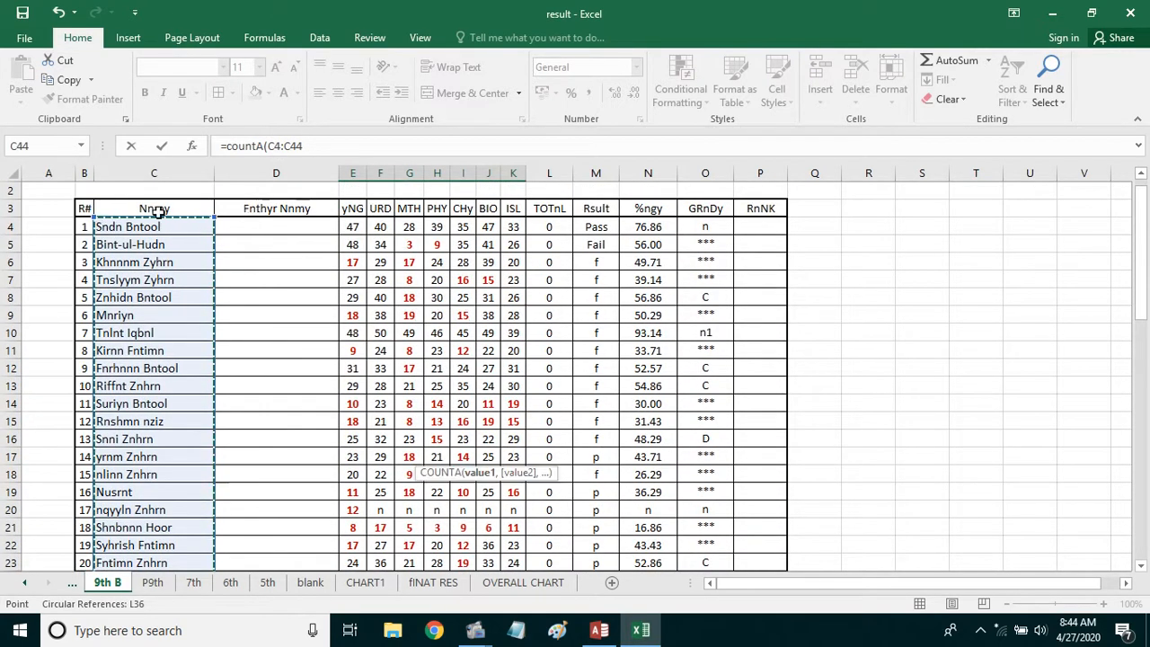
scroll(194, 247, down, 14)
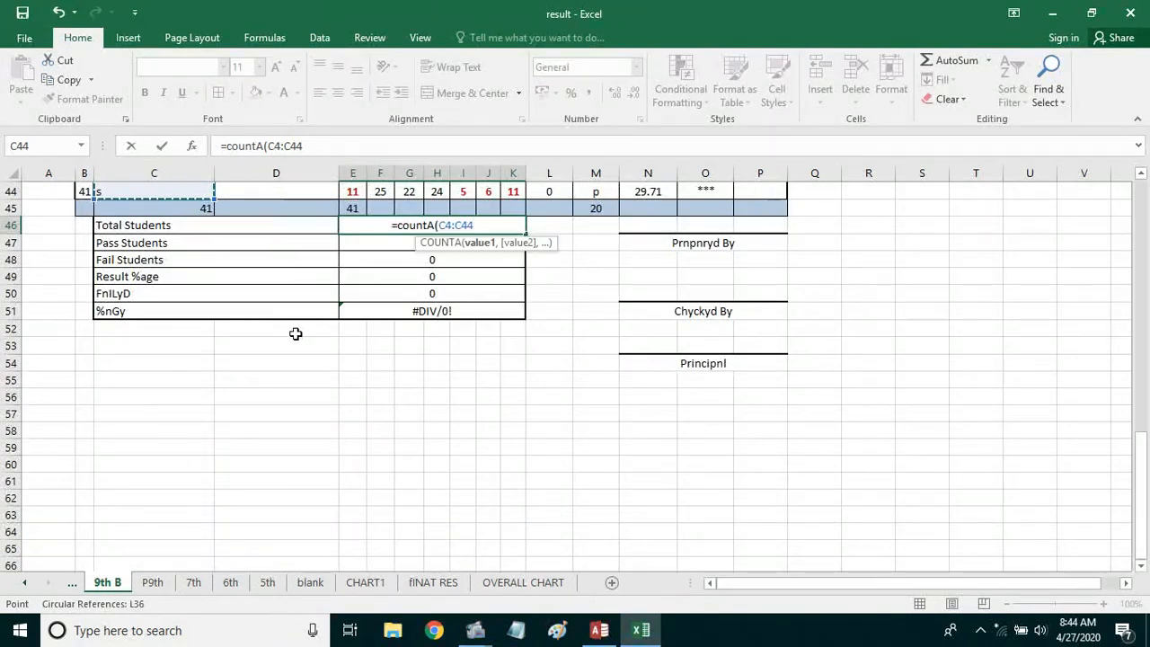
key(Return)
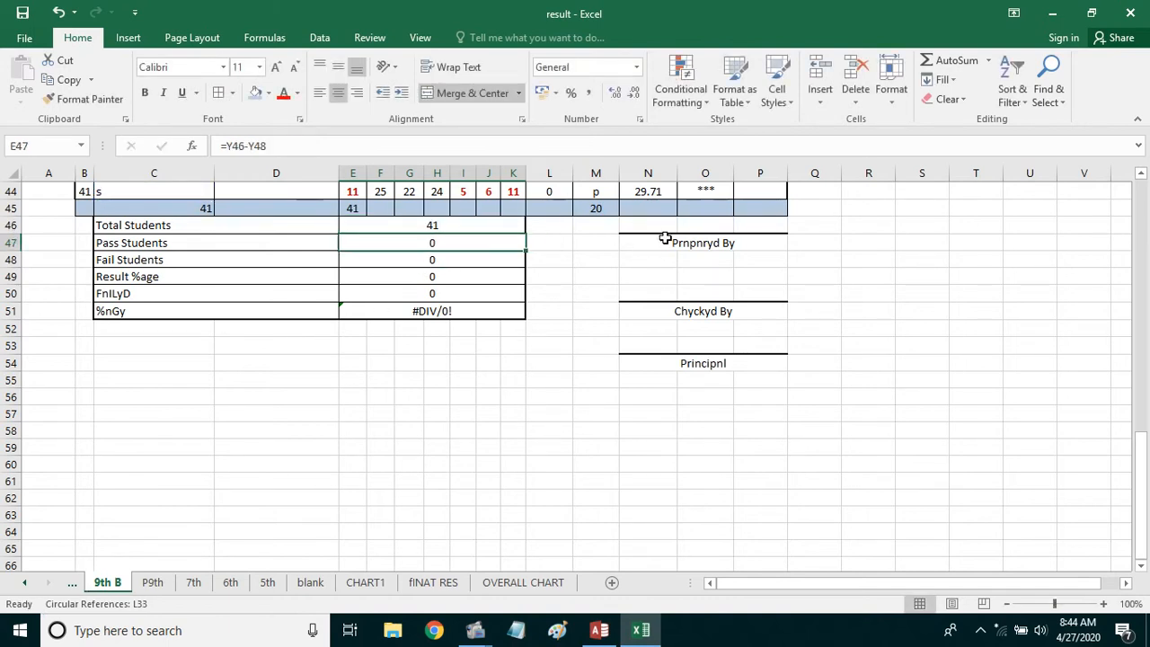
- Calculate Pass Students in E47 with the formula =COUNTIF(M4:M44,"=p") over the result column
scroll(649, 243, up, 2)
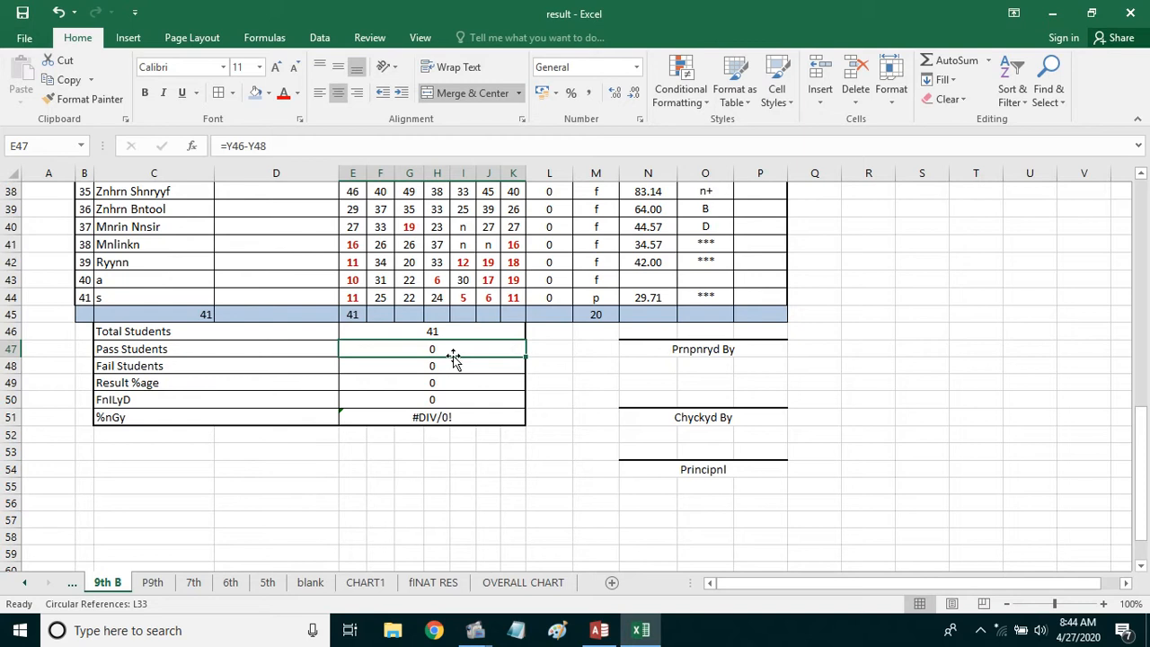
text(=countif)
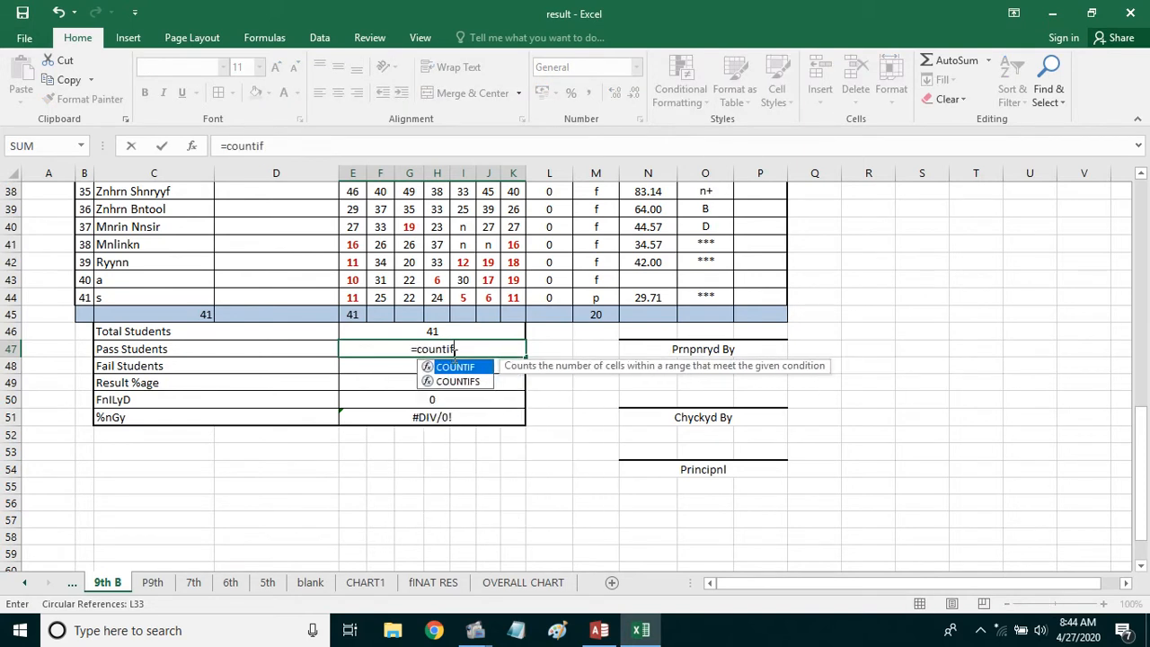
text(()
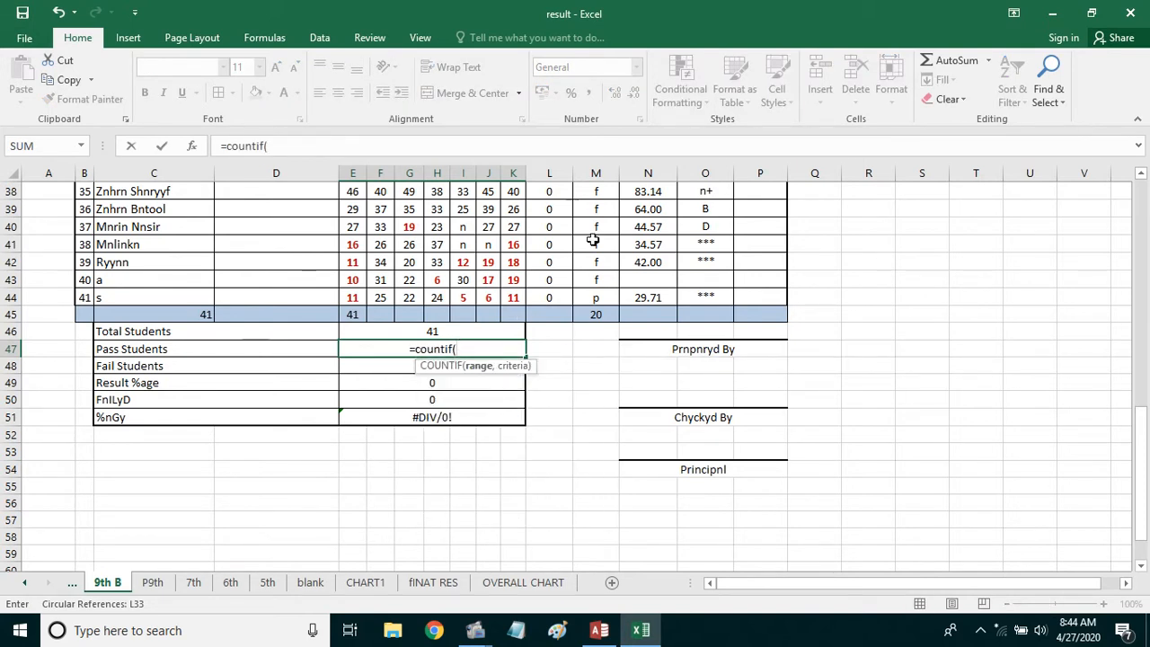
drag(611, 299, 593, 225)
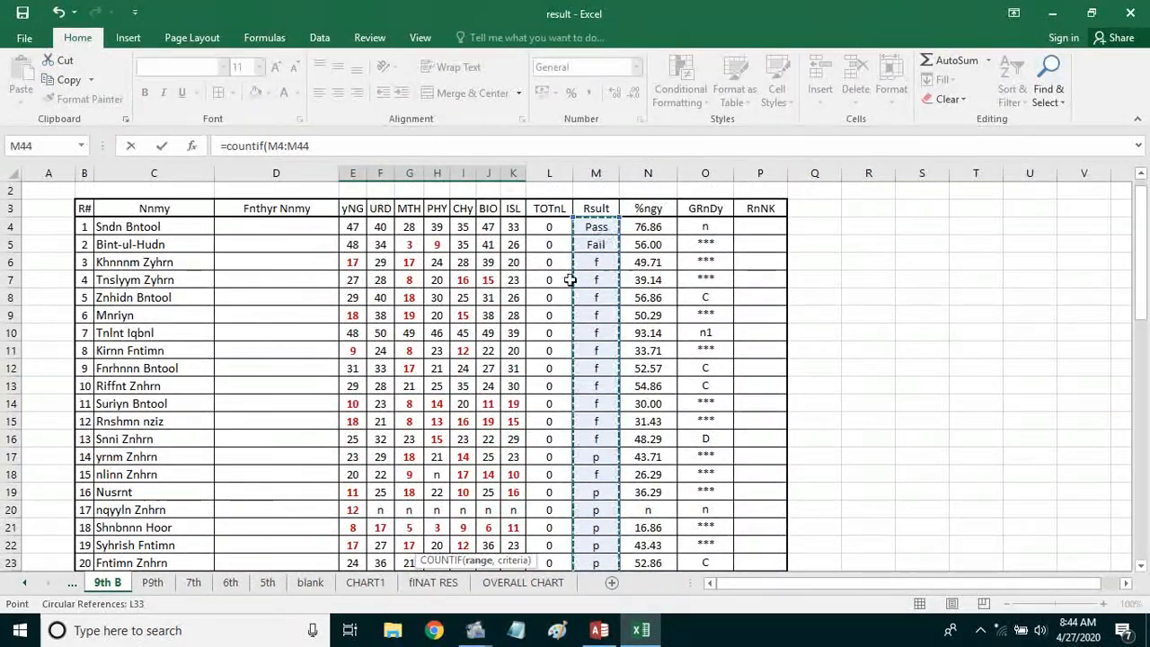
scroll(569, 280, down, 13)
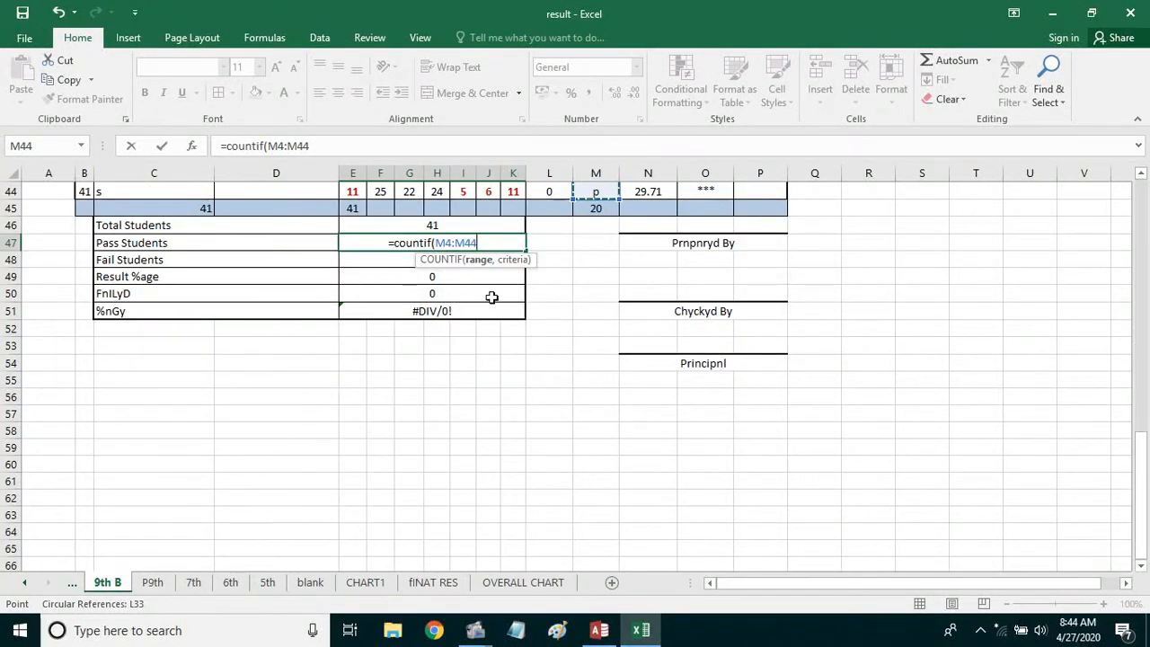
text(,)
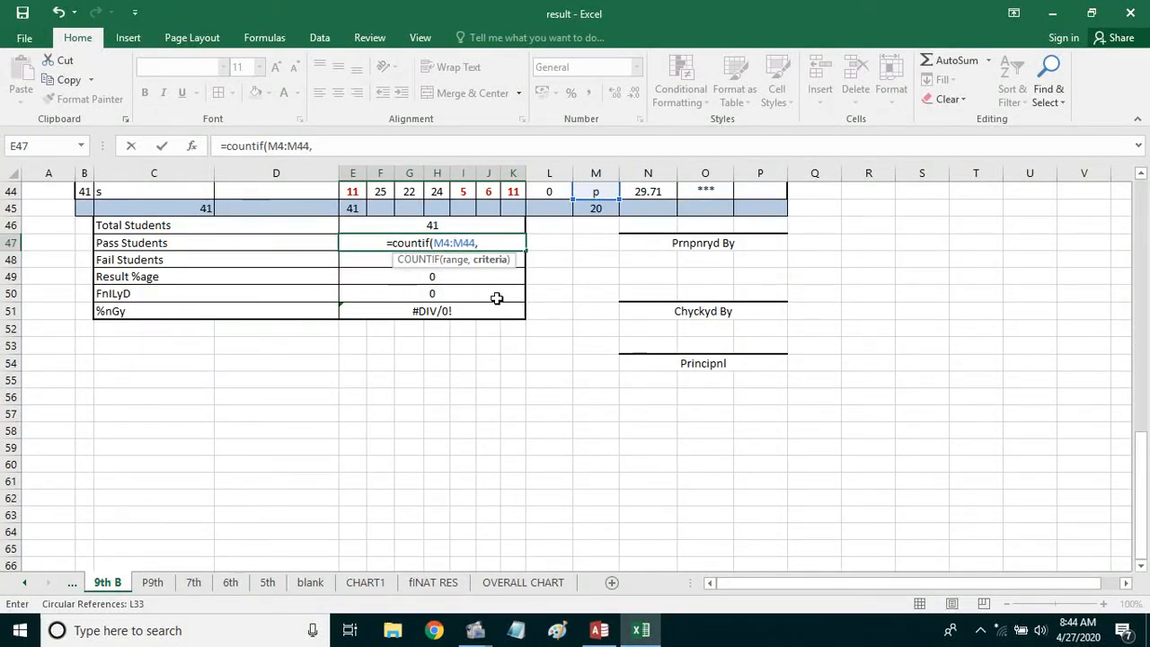
text(")
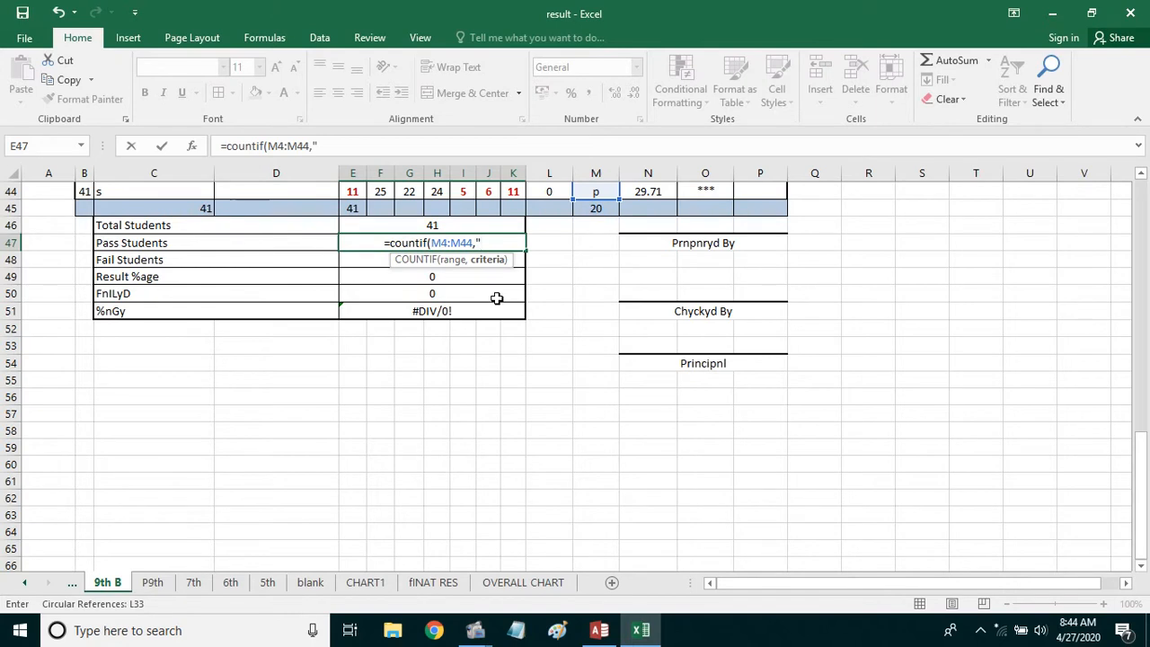
text(=)
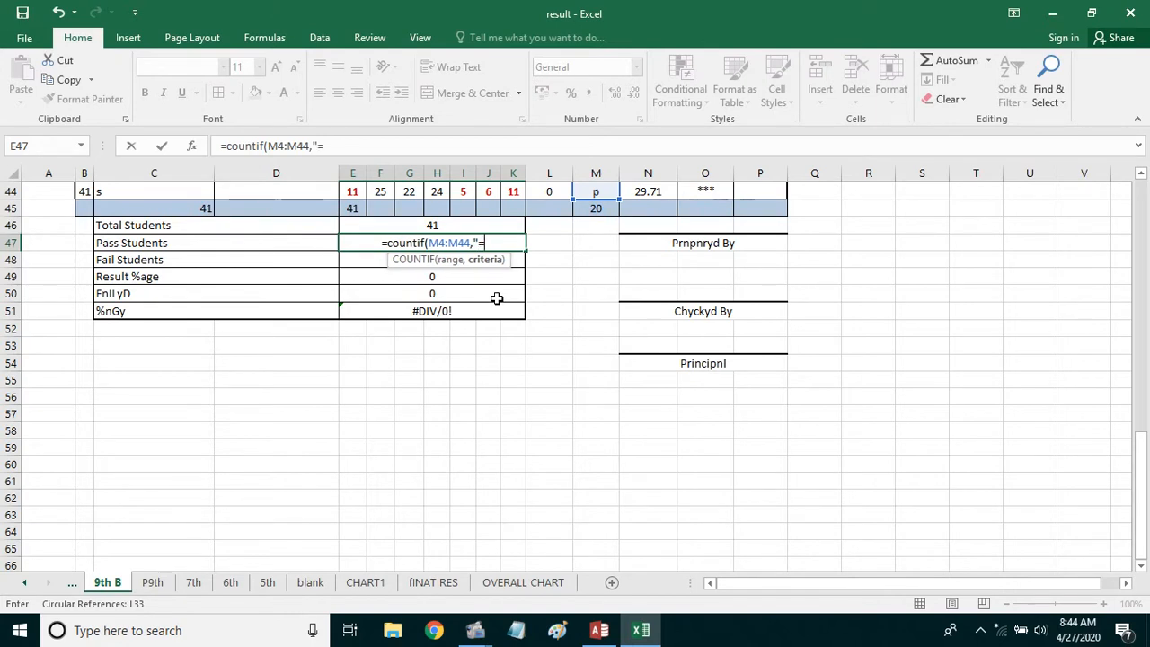
text(p)
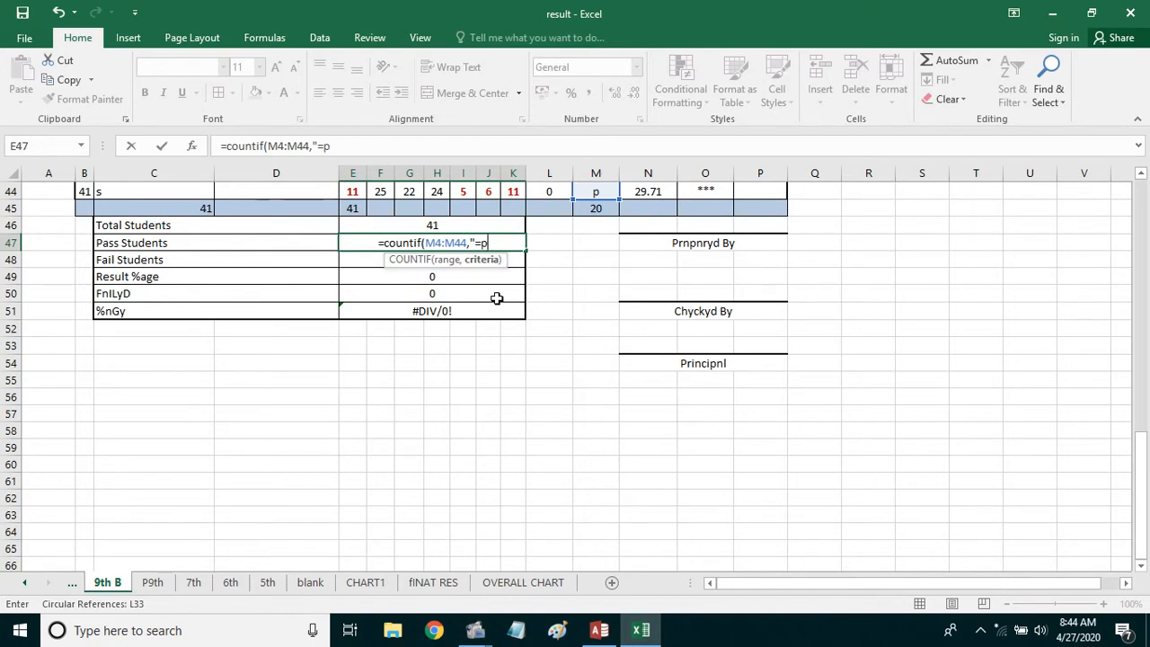
text(")
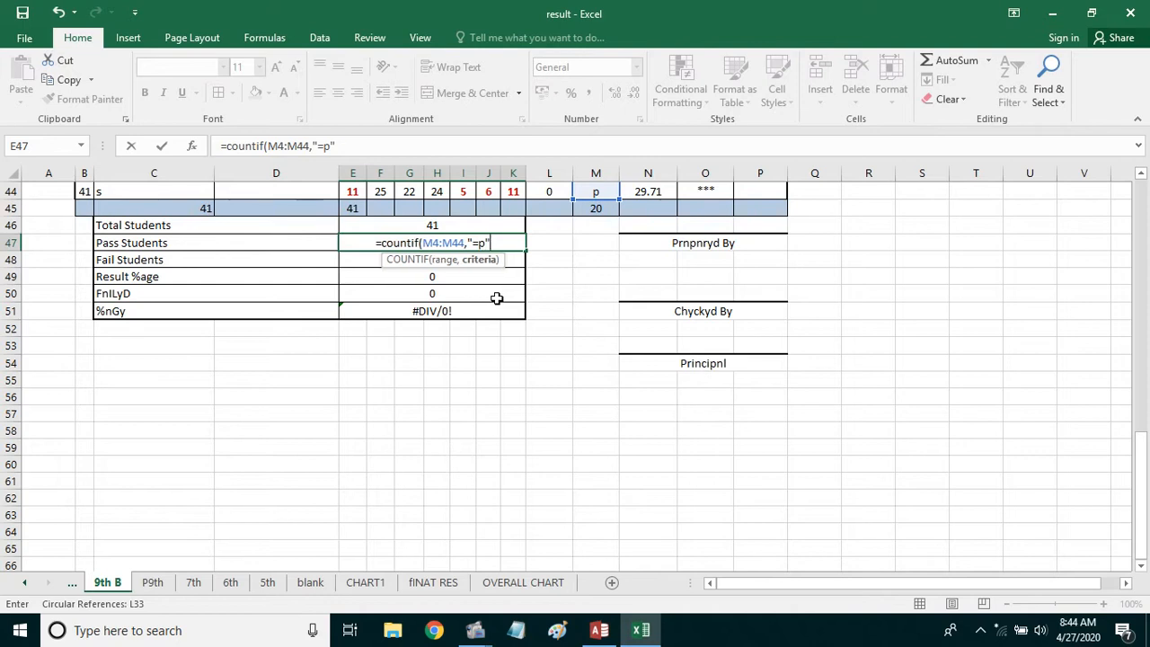
text())
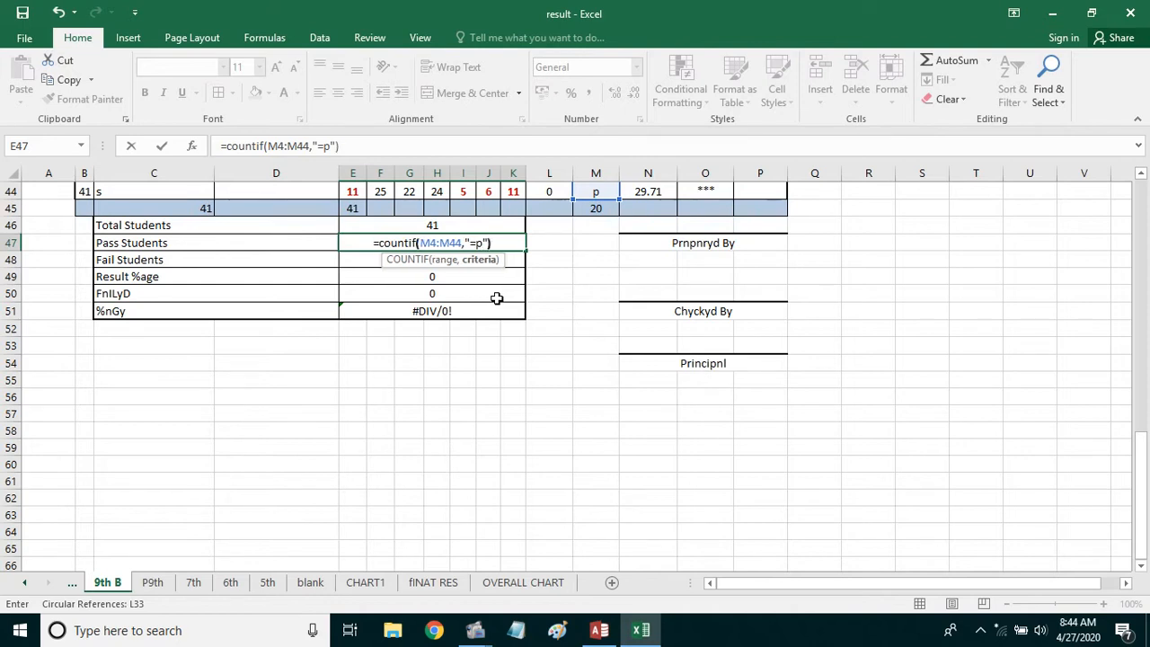
key(Return)
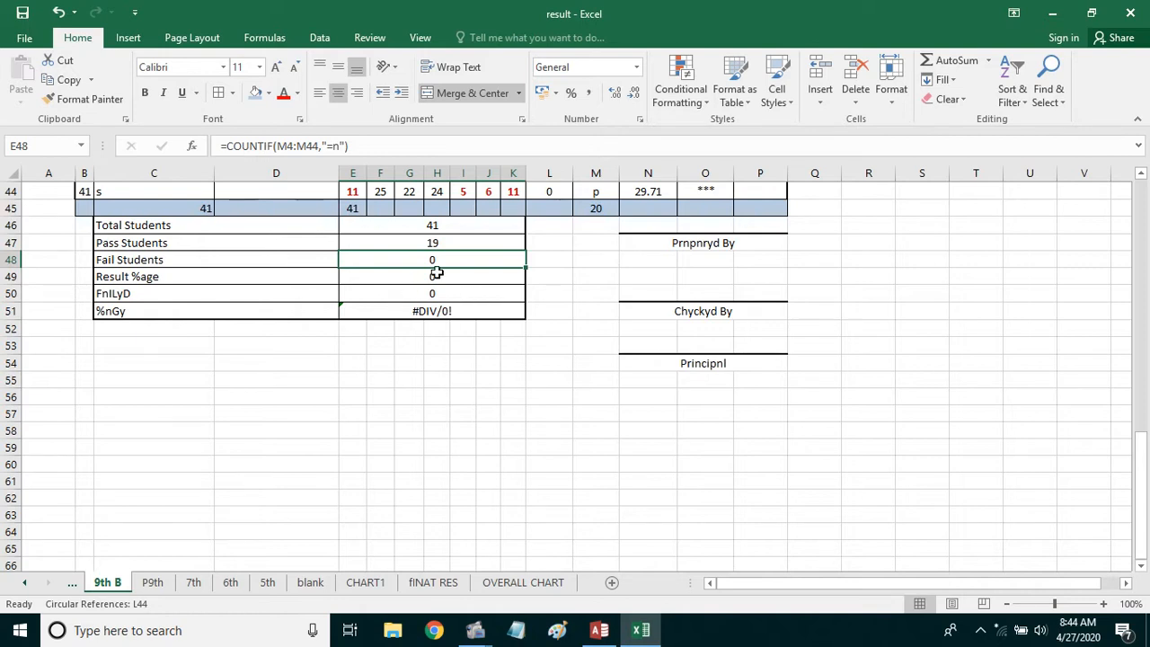
- Calculate Fail Students in E48 by subtracting the pass count from the total with =E46-E47
click(436, 227)
click(436, 258)
double_click(435, 259)
key(Escape)
text(=)
click(452, 226)
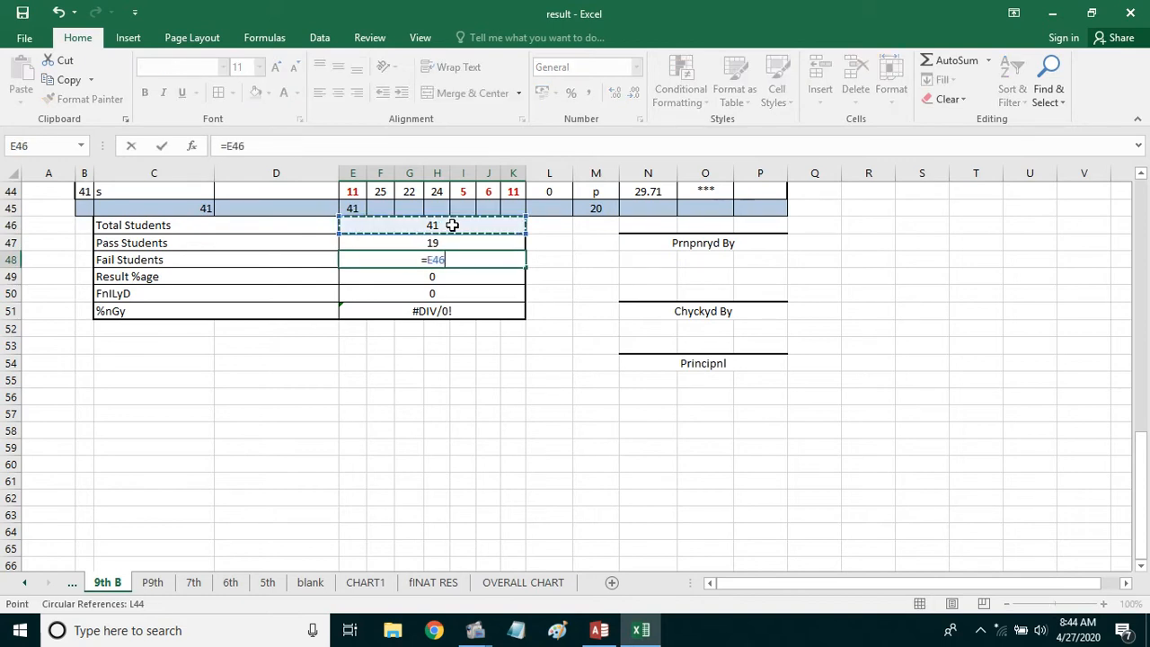
text(-)
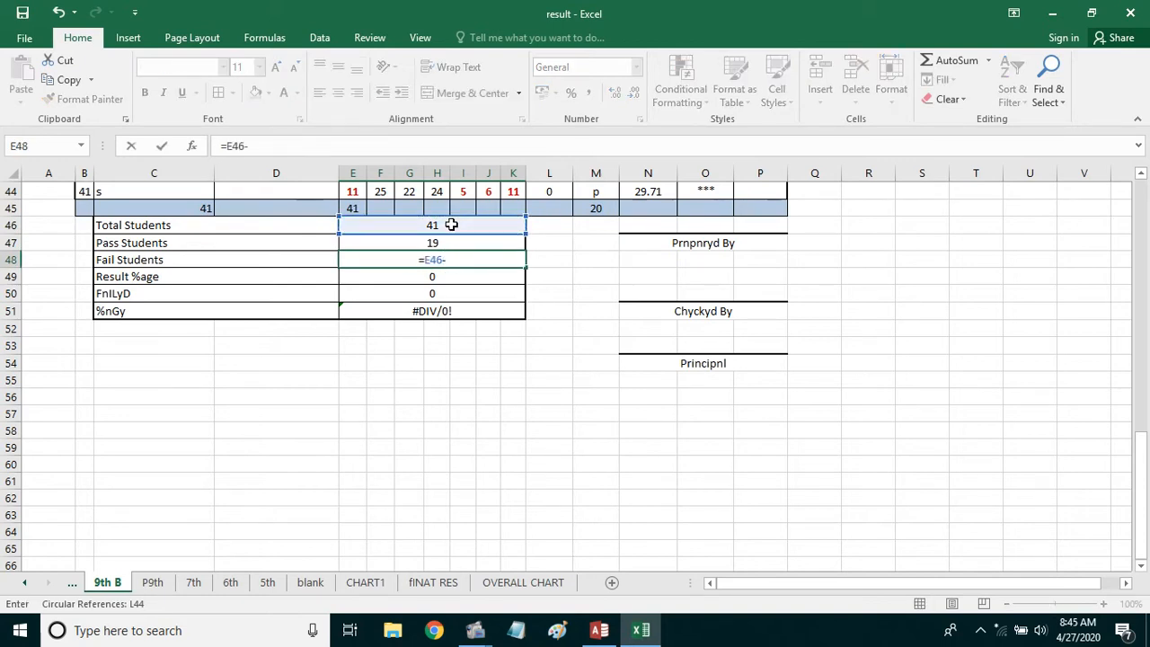
click(444, 244)
key(Return)
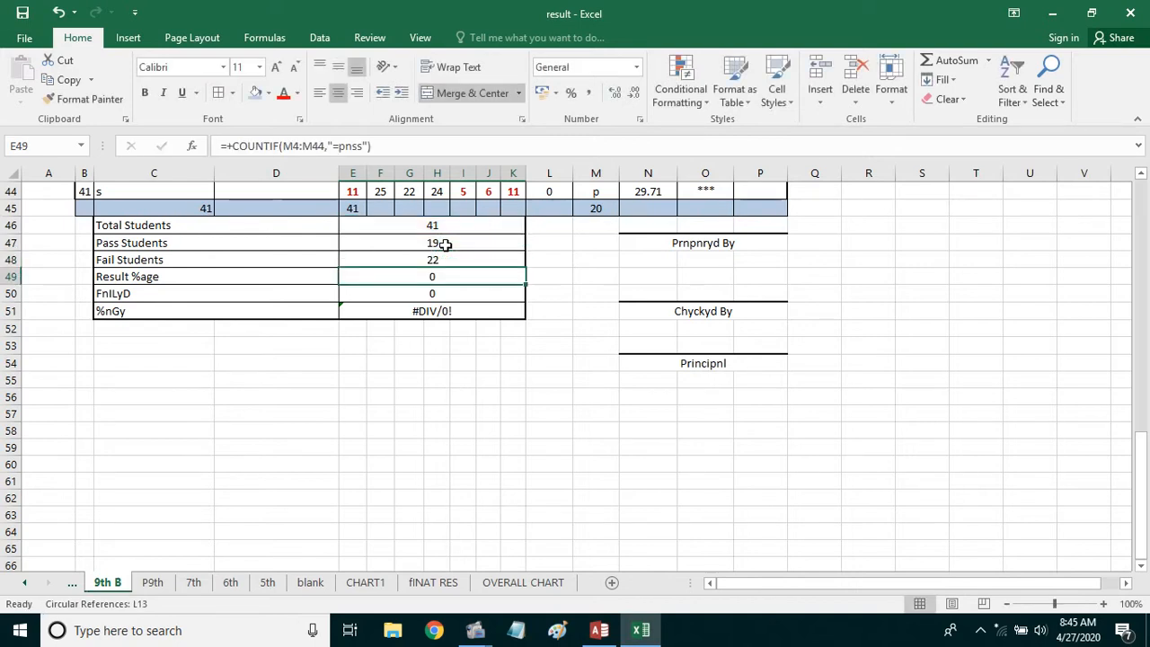
- Calculate Fail Students in E48 with the formula =COUNTIF(M4:M44,"=f") over the result column
click(444, 244)
click(444, 261)
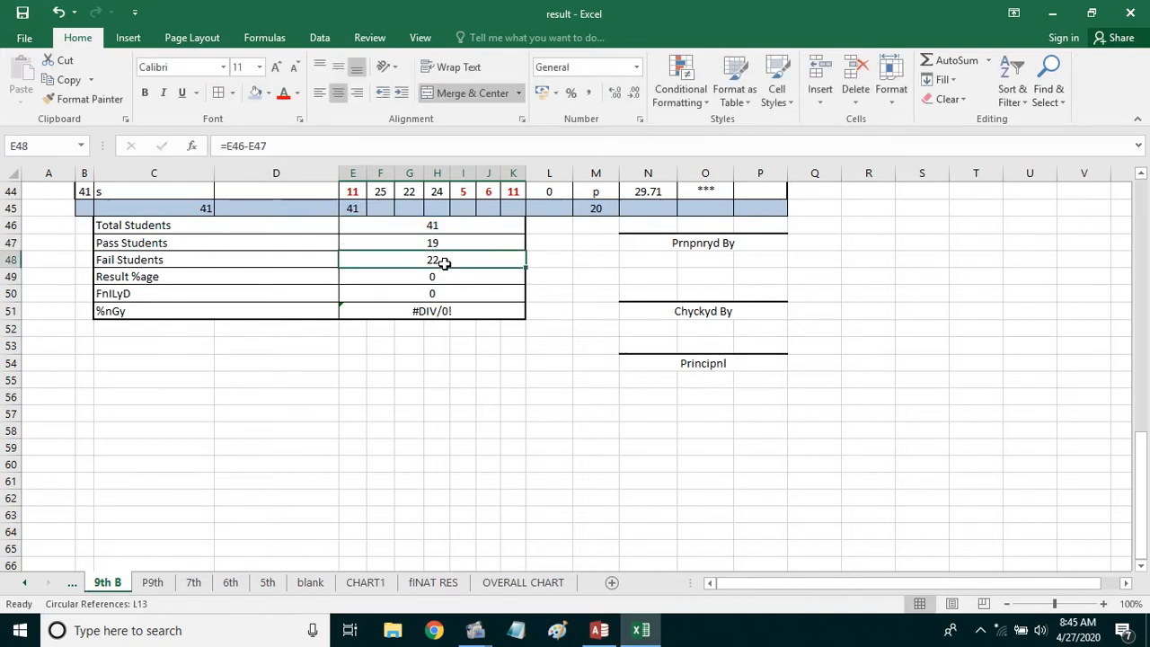
text(=)
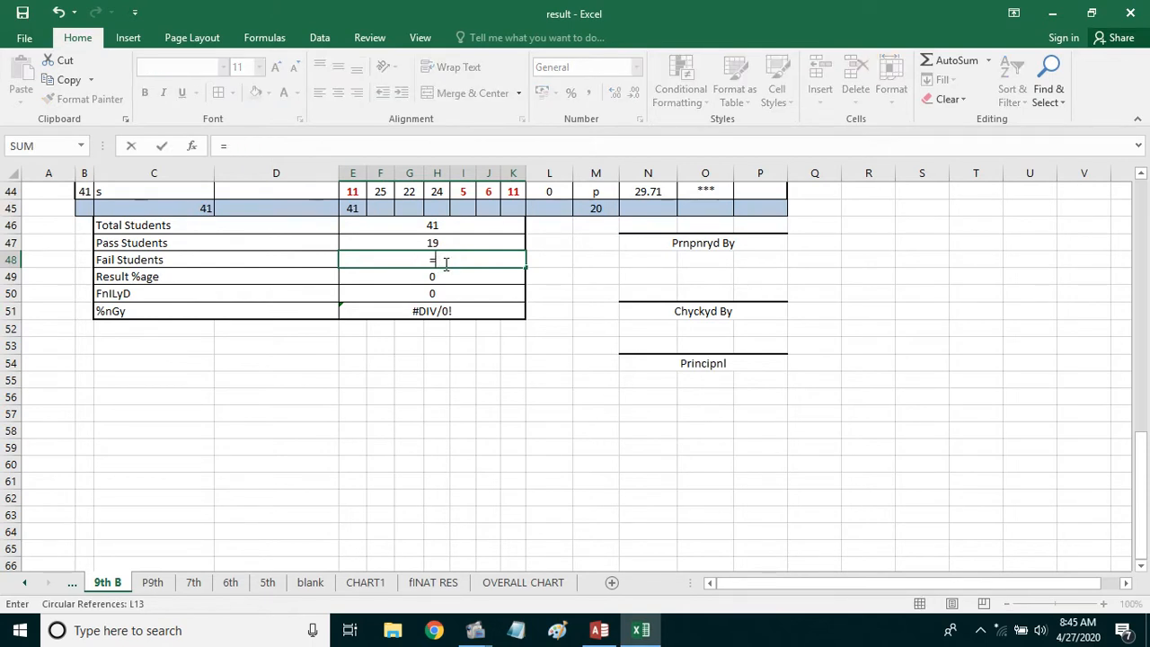
text(countif)
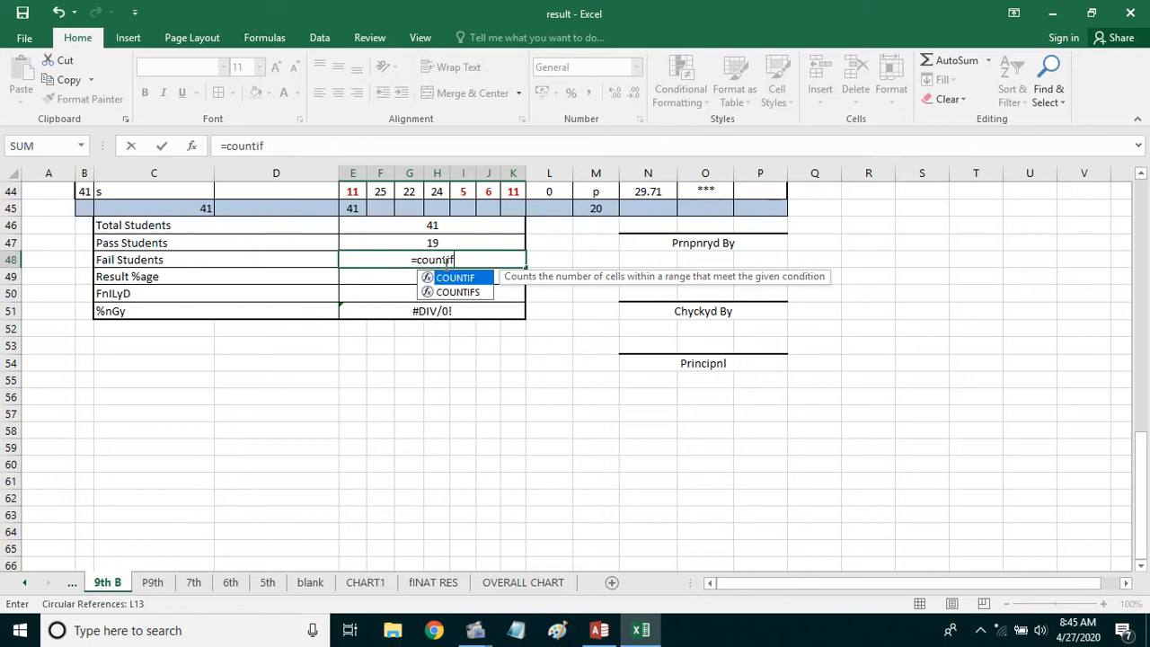
text(()
scroll(597, 265, up, 5)
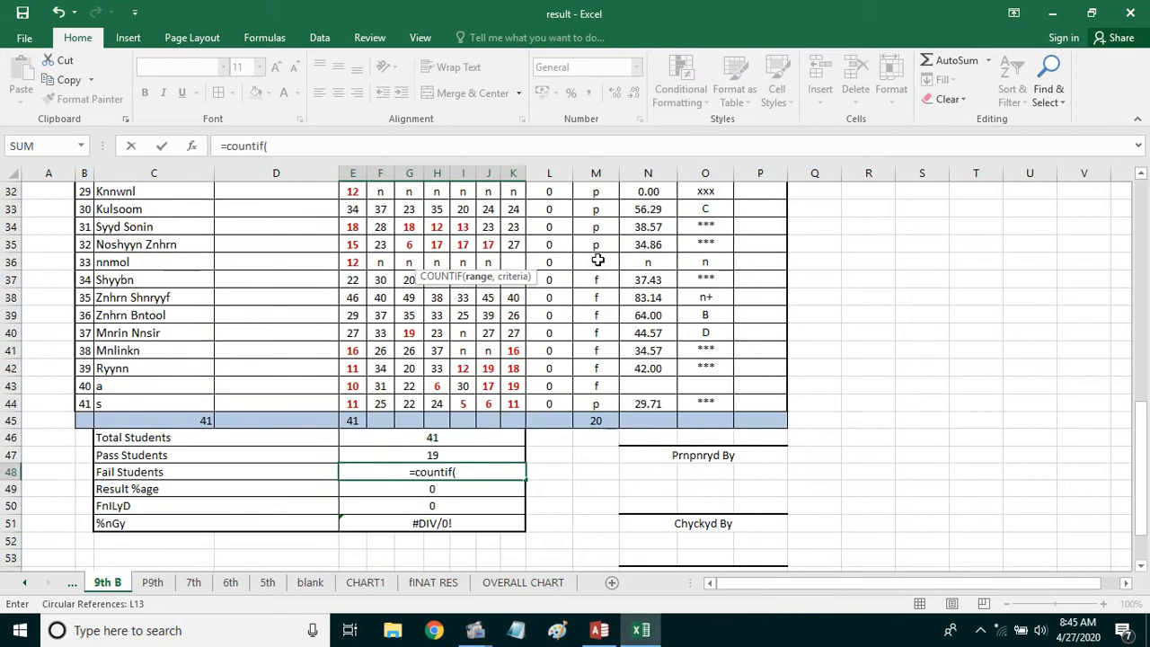
drag(609, 454, 596, 224)
scroll(372, 365, down, 15)
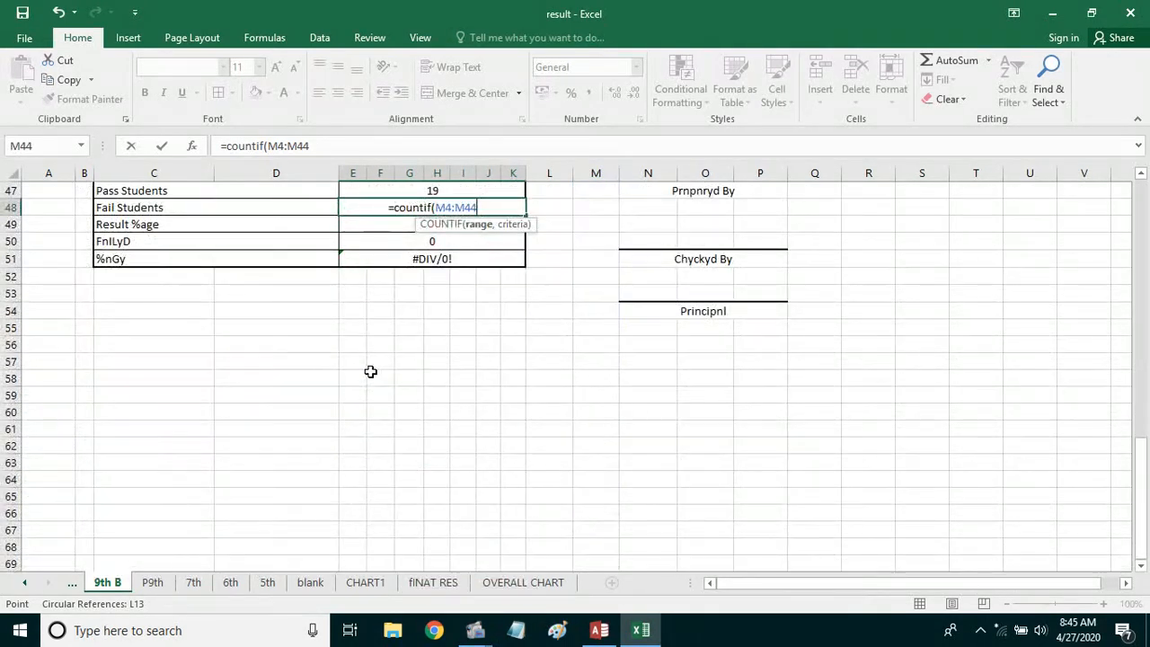
scroll(390, 325, up, 2)
scroll(391, 324, up, 1)
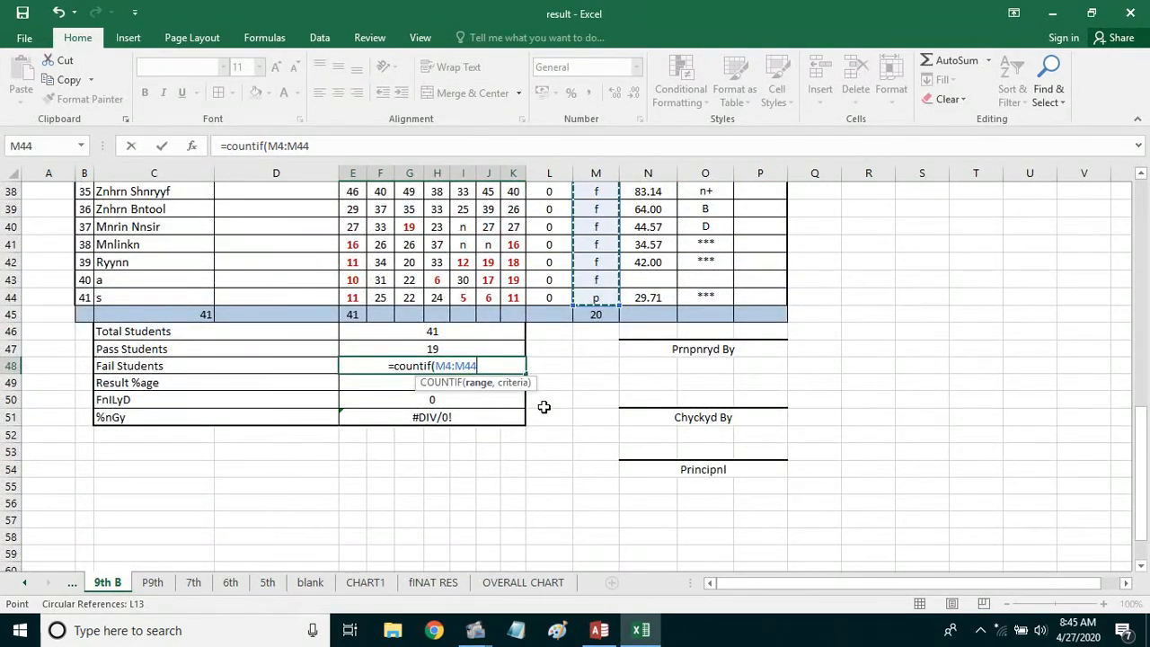
text(,)
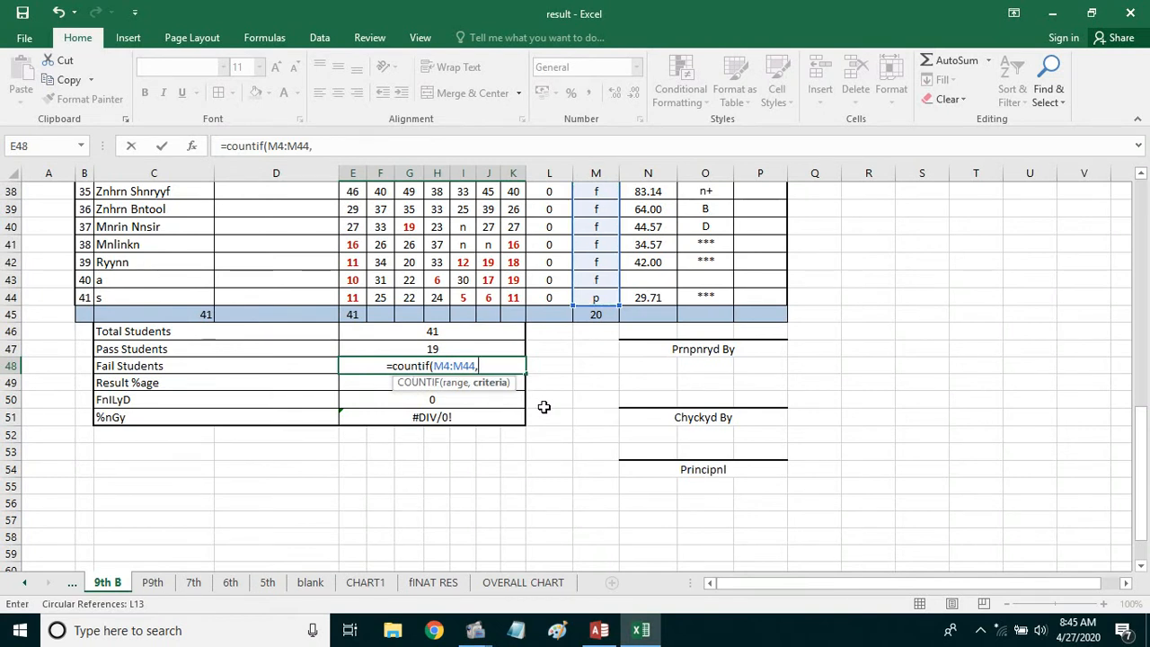
text(")
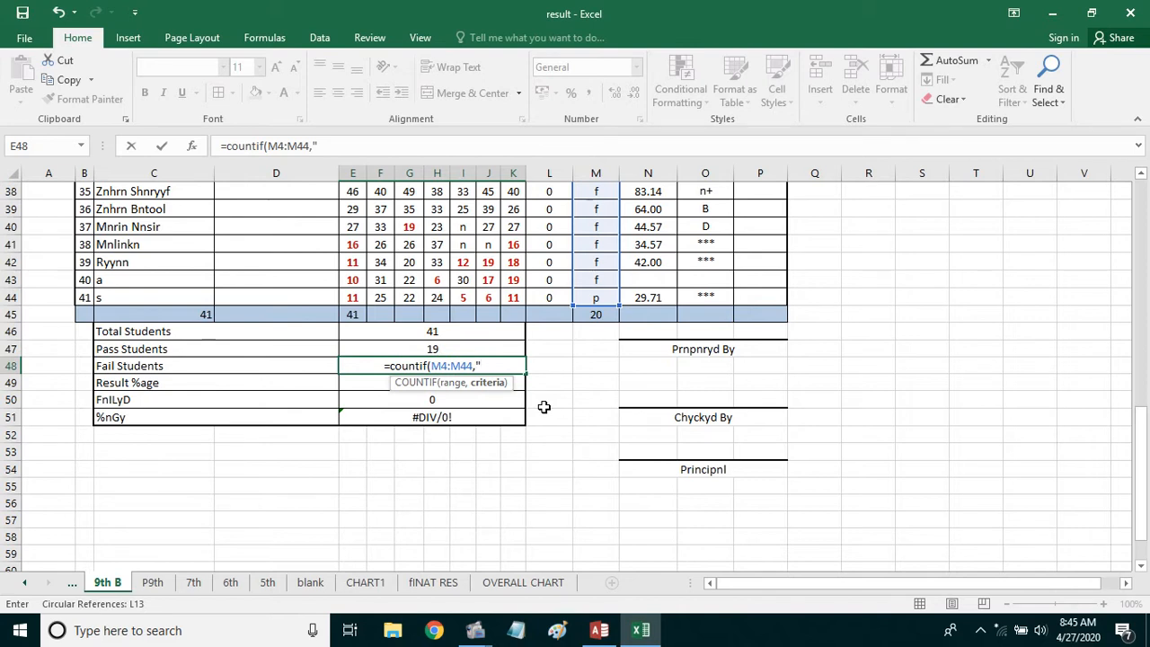
text(=)
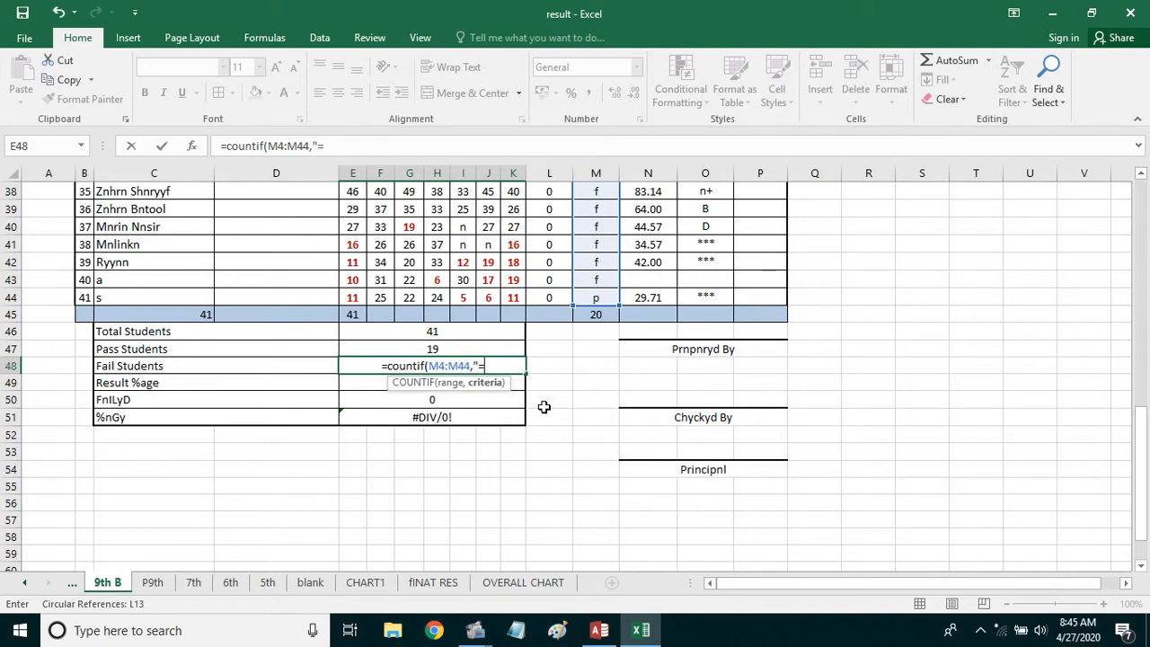
text(f)
text("))
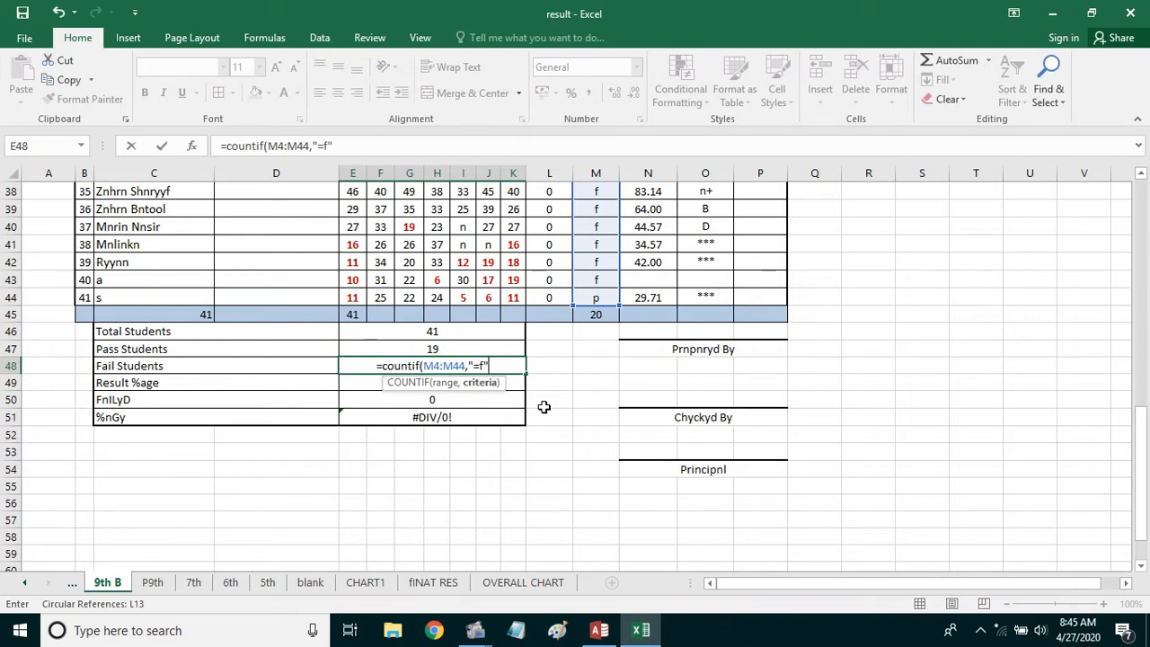
key(Return)
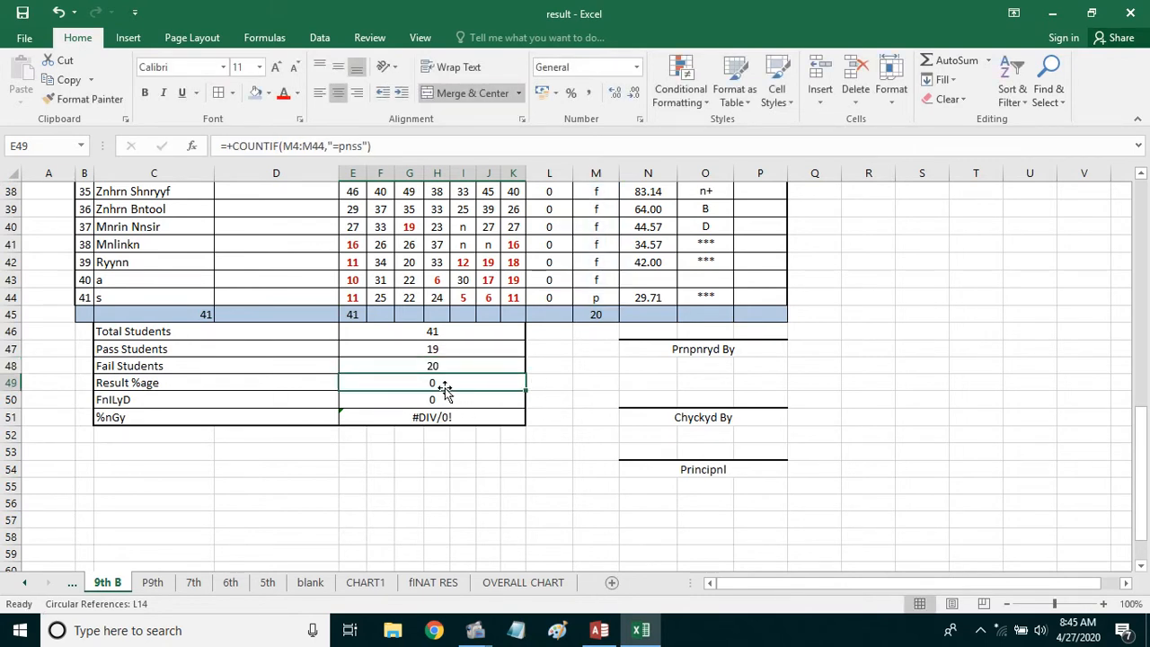
- Calculate Result %age in E49 from the pass and total students with the formula =E47*100/E46
text(=)
click(432, 349)
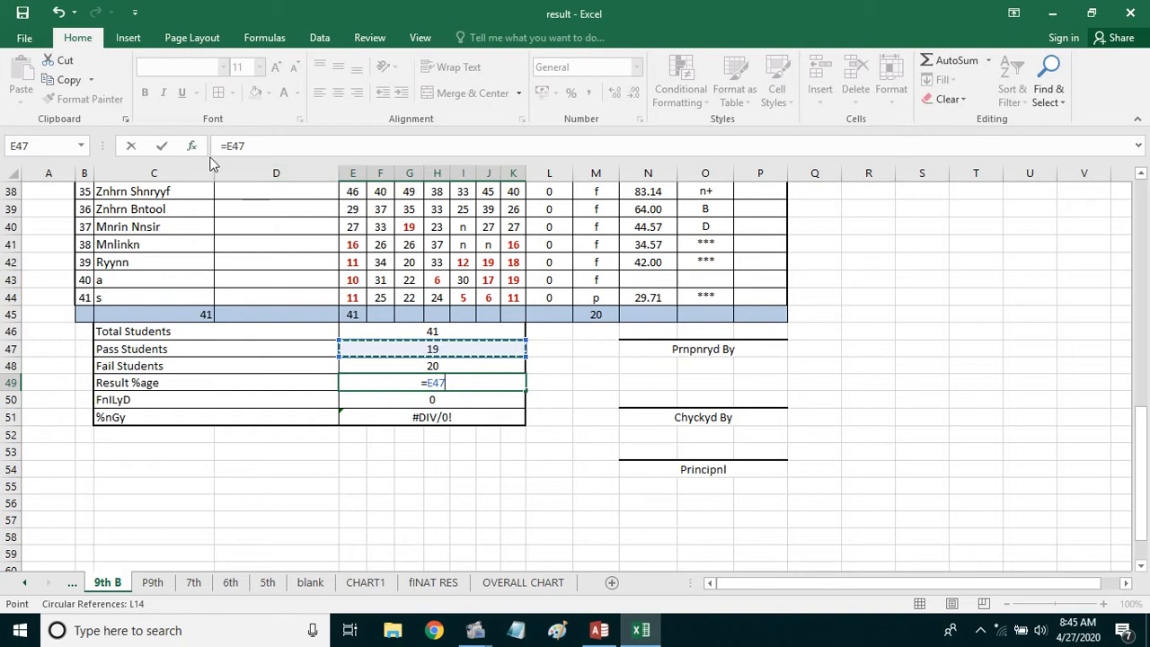
text(*)
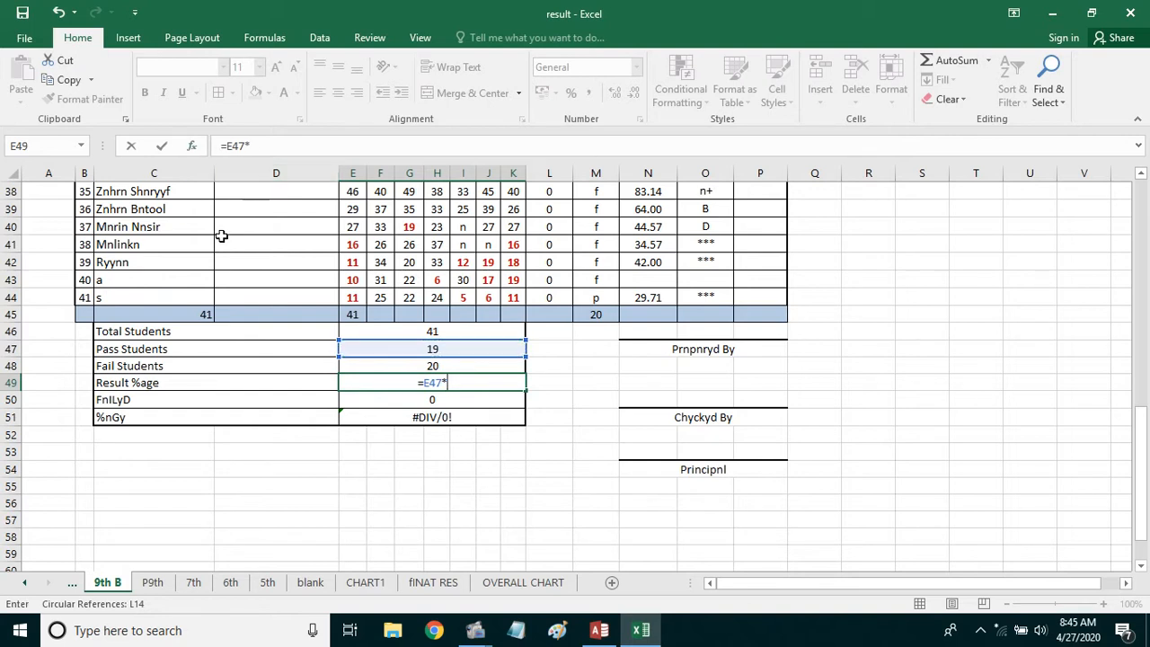
text(100/)
scroll(229, 232, up, 1)
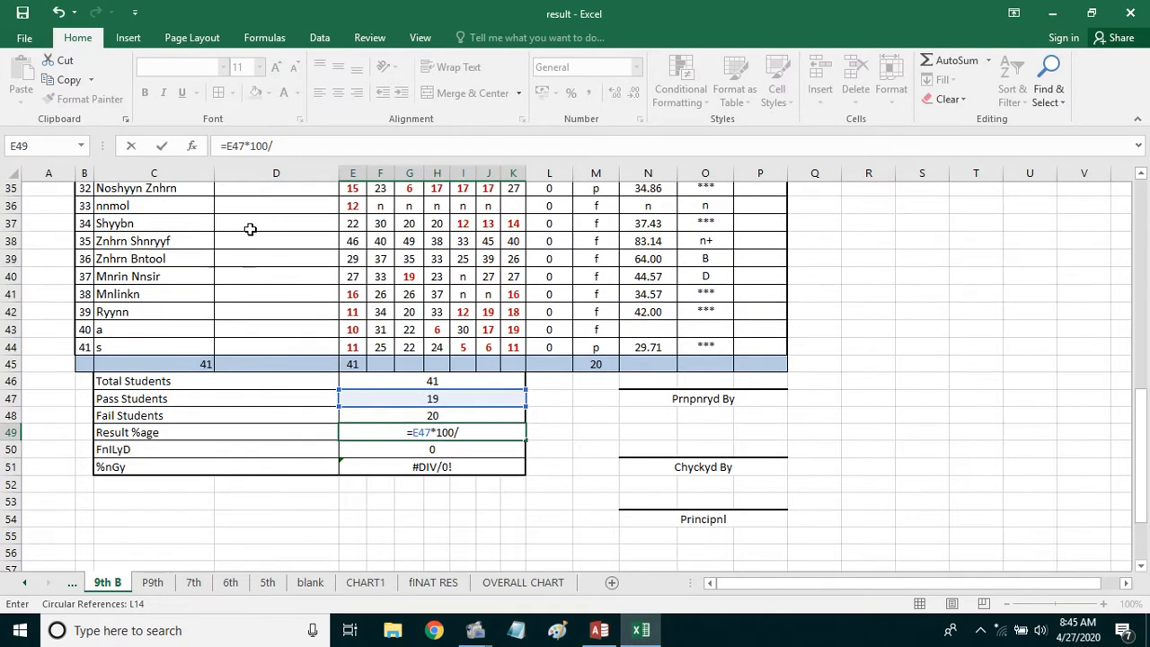
click(440, 385)
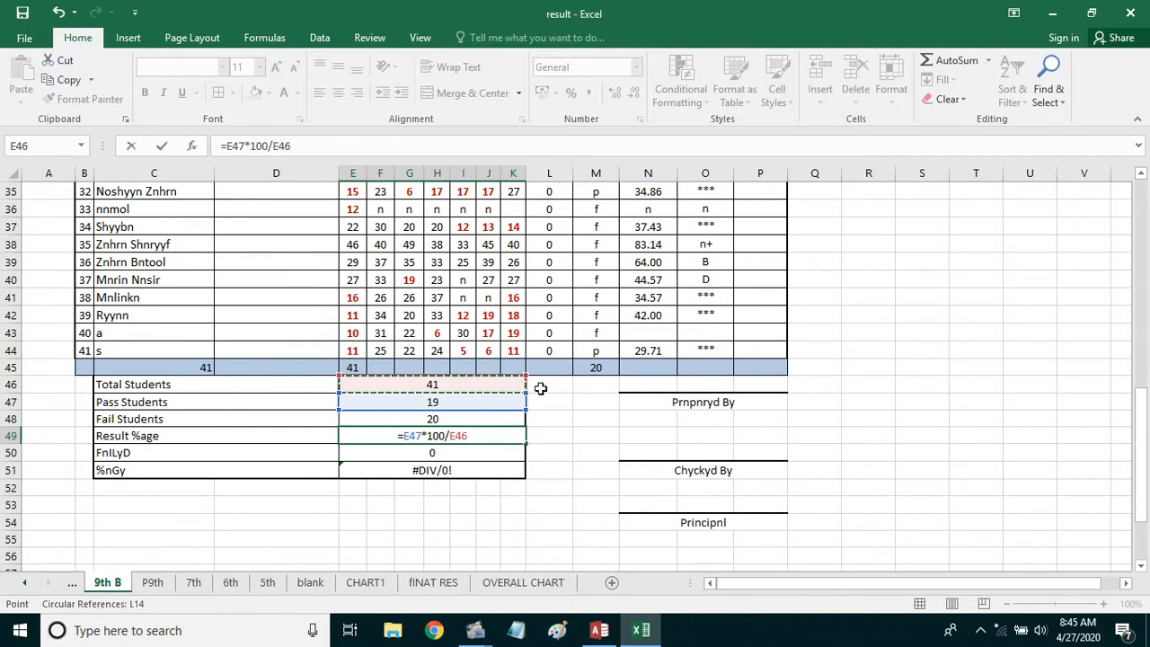
key(Return)
- Reduce the Result %age value in E49 to two decimal places
click(435, 438)
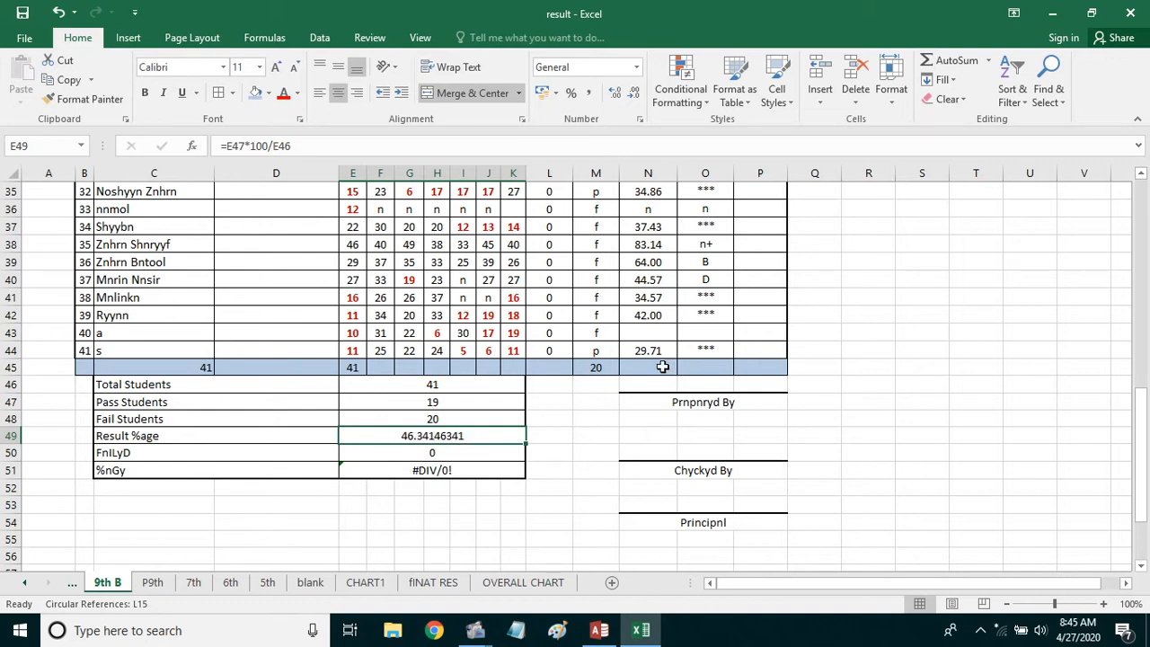
click(636, 94)
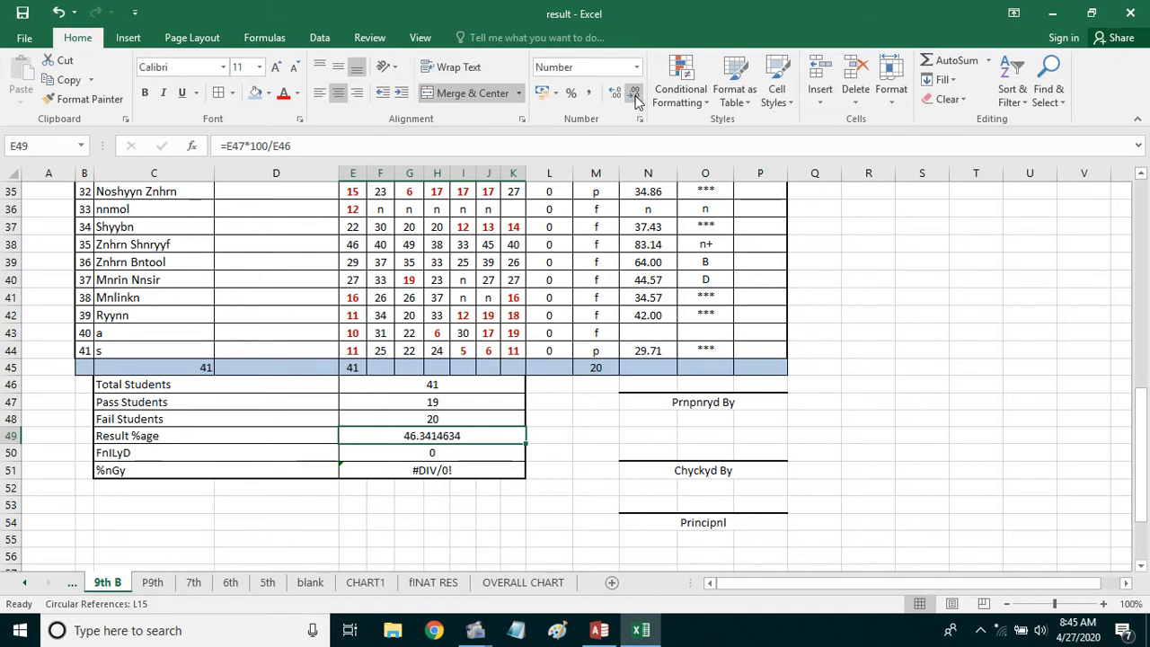
click(635, 94)
click(635, 94)
click(635, 93)
click(636, 93)
click(636, 94)
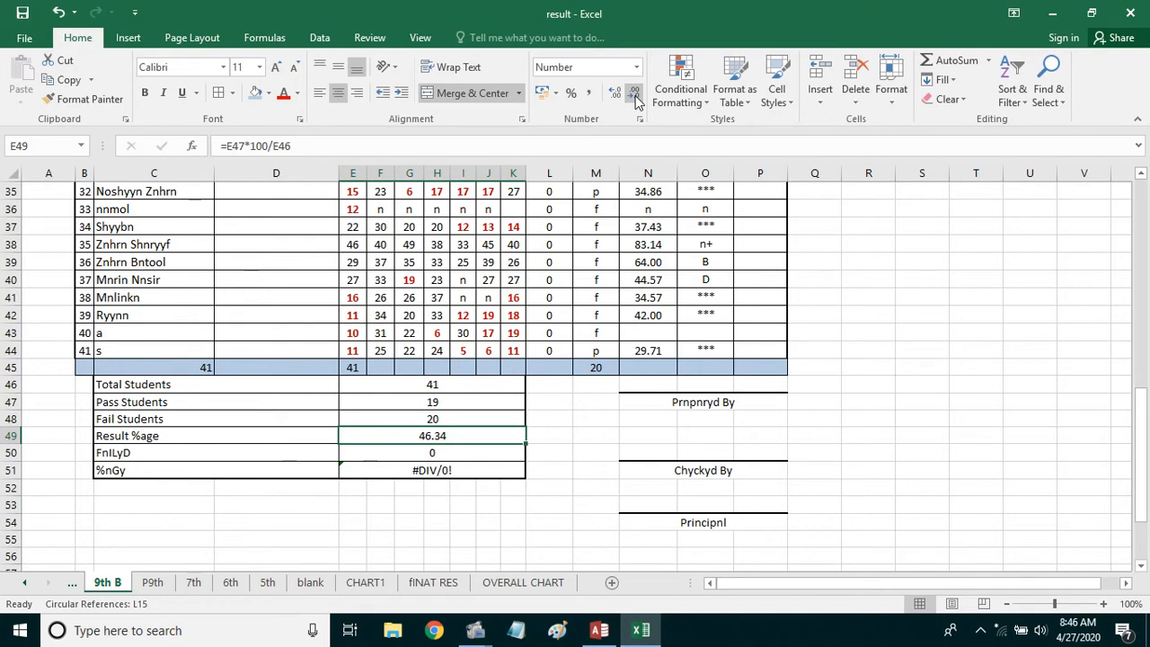
- Extend the Result %age value in E49 by four decimal places and bring it back to two
click(619, 95)
click(620, 95)
click(619, 95)
click(619, 96)
click(635, 96)
click(635, 96)
click(635, 96)
click(635, 95)
- Apply the comma number style to the summary values in E46:E49
drag(478, 387, 486, 436)
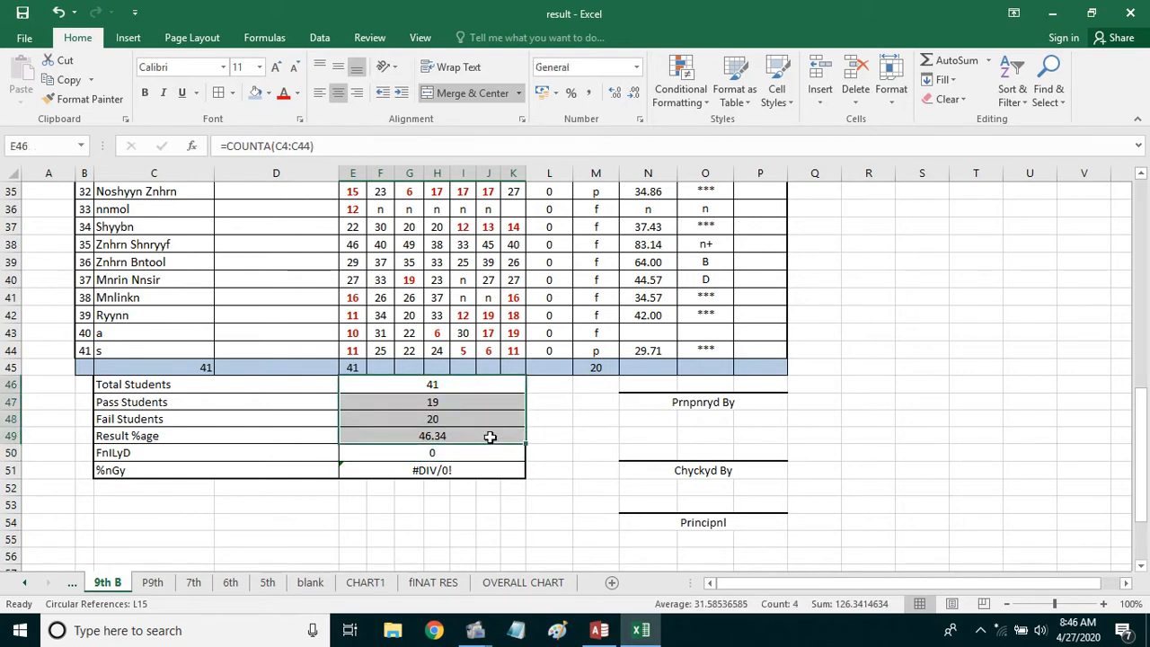
click(590, 96)
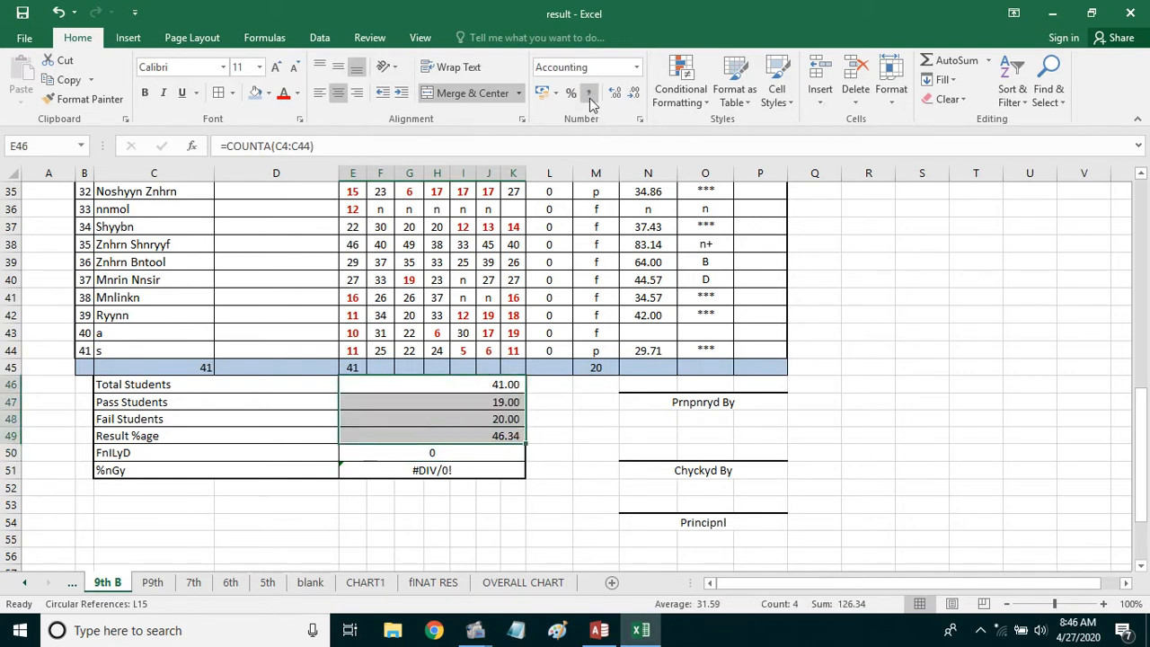
- Review the total, pass, fail and Result %age cells E46:E49 one after another
click(553, 522)
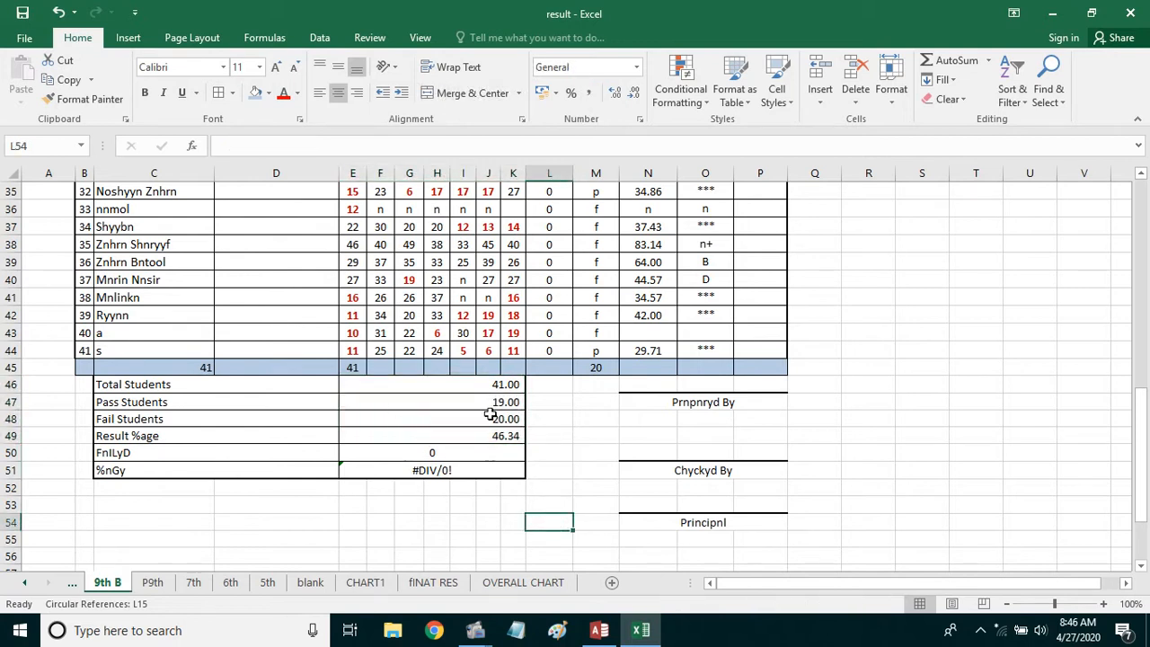
click(489, 384)
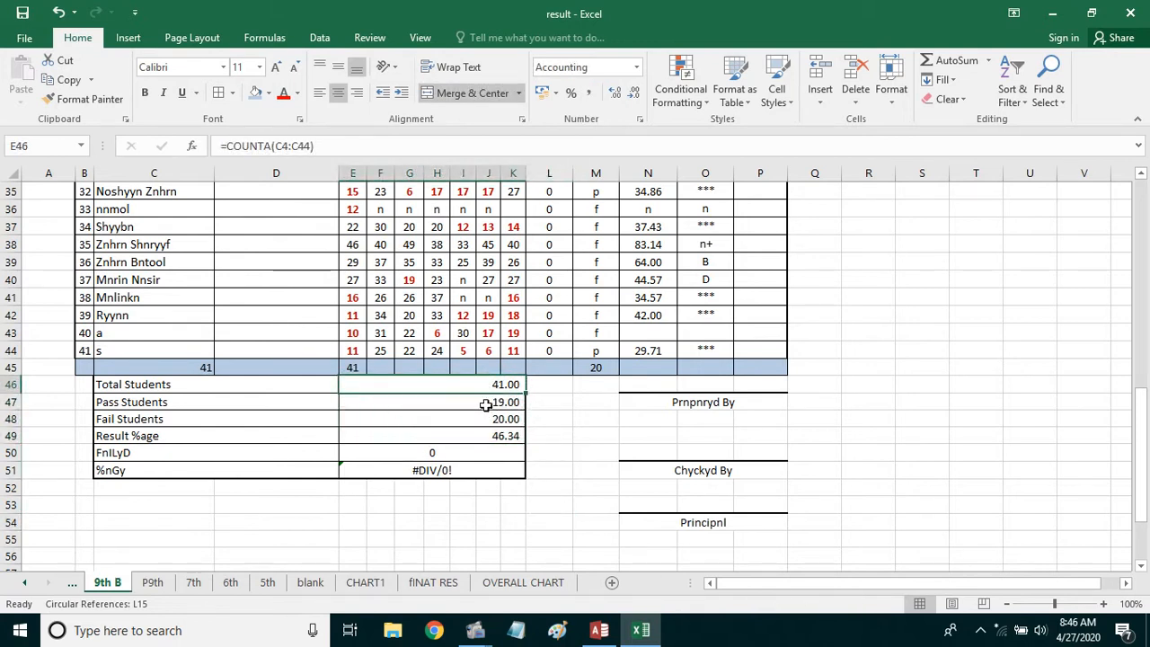
click(485, 405)
click(478, 416)
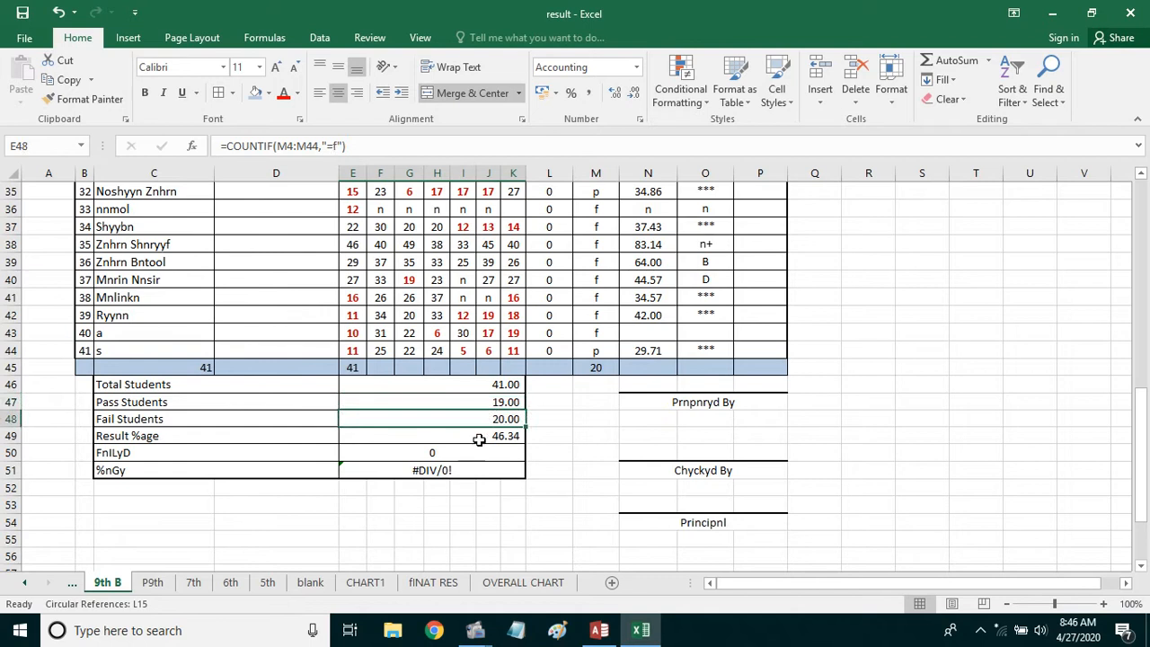
click(479, 438)
- Clear the leftover contents of E50 and E51 below the Result %age row
click(454, 454)
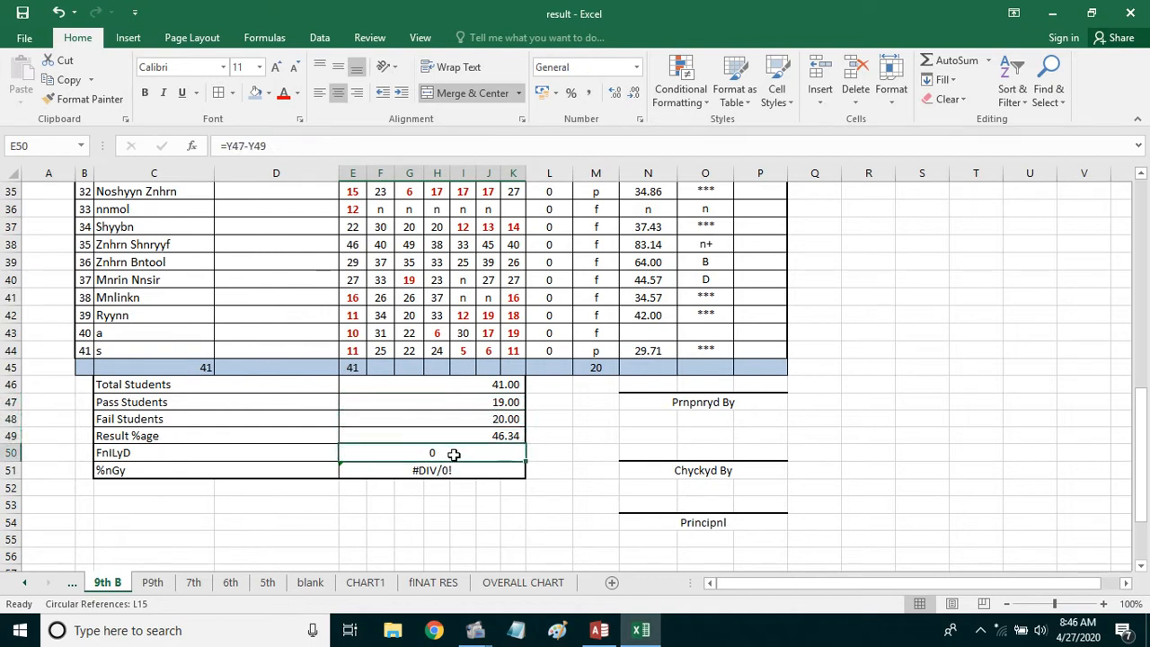
click(453, 471)
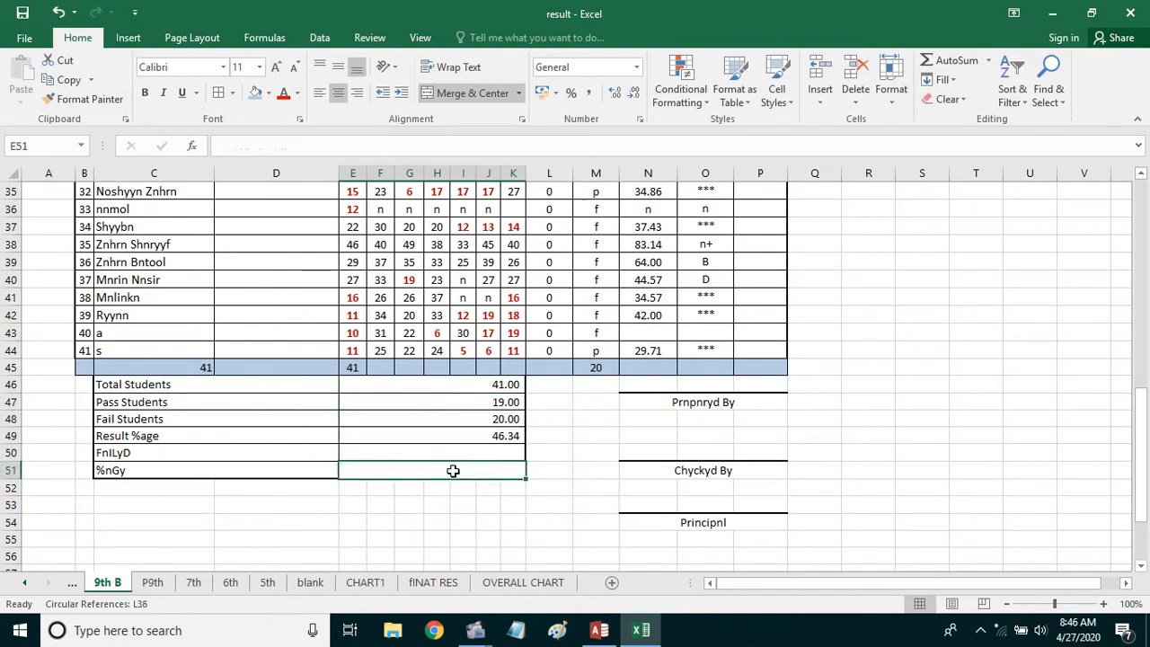
click(493, 452)
click(488, 435)
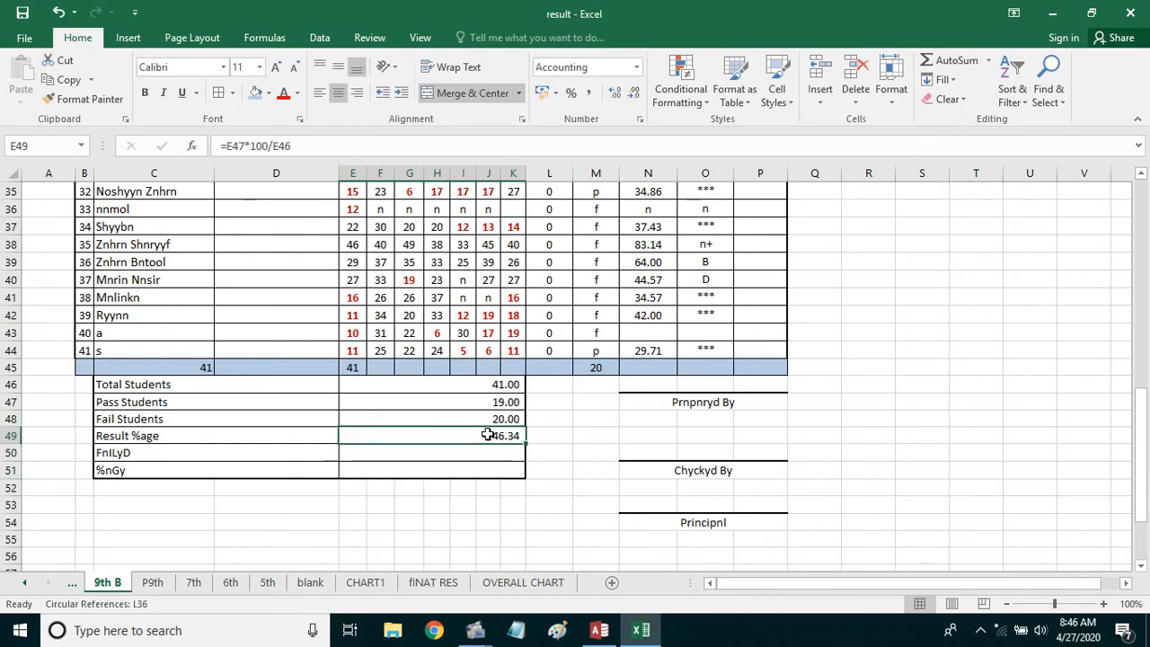
scroll(491, 407, up, 8)
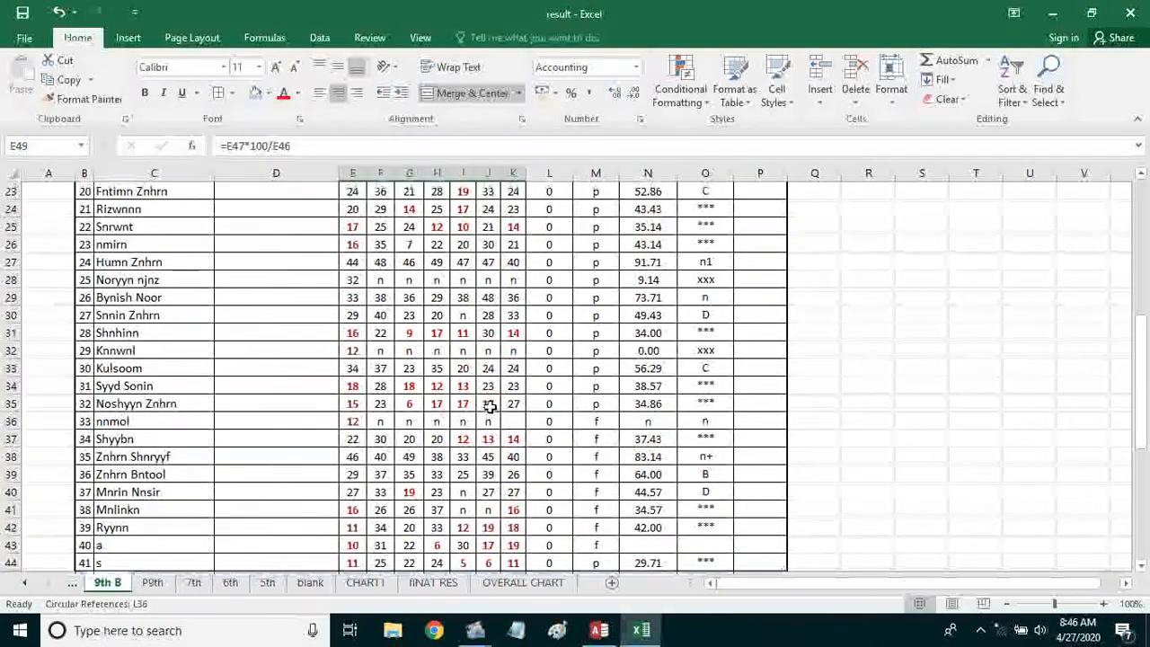
scroll(491, 406, down, 3)
scroll(491, 406, down, 2)
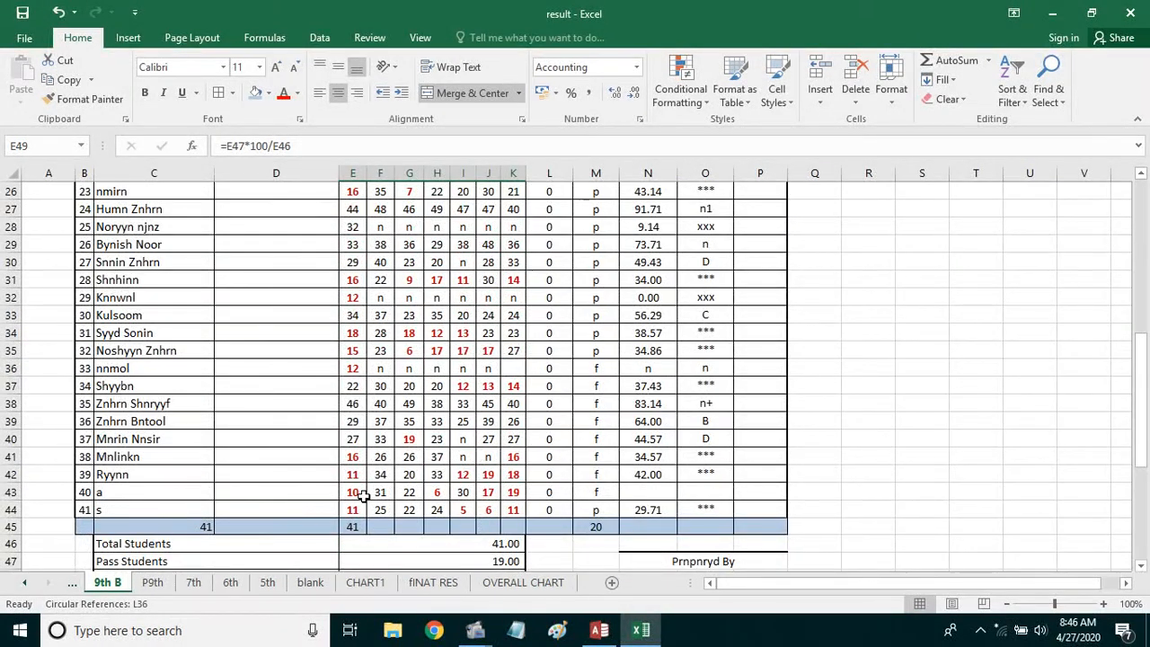
click(297, 509)
click(304, 474)
click(304, 386)
click(300, 351)
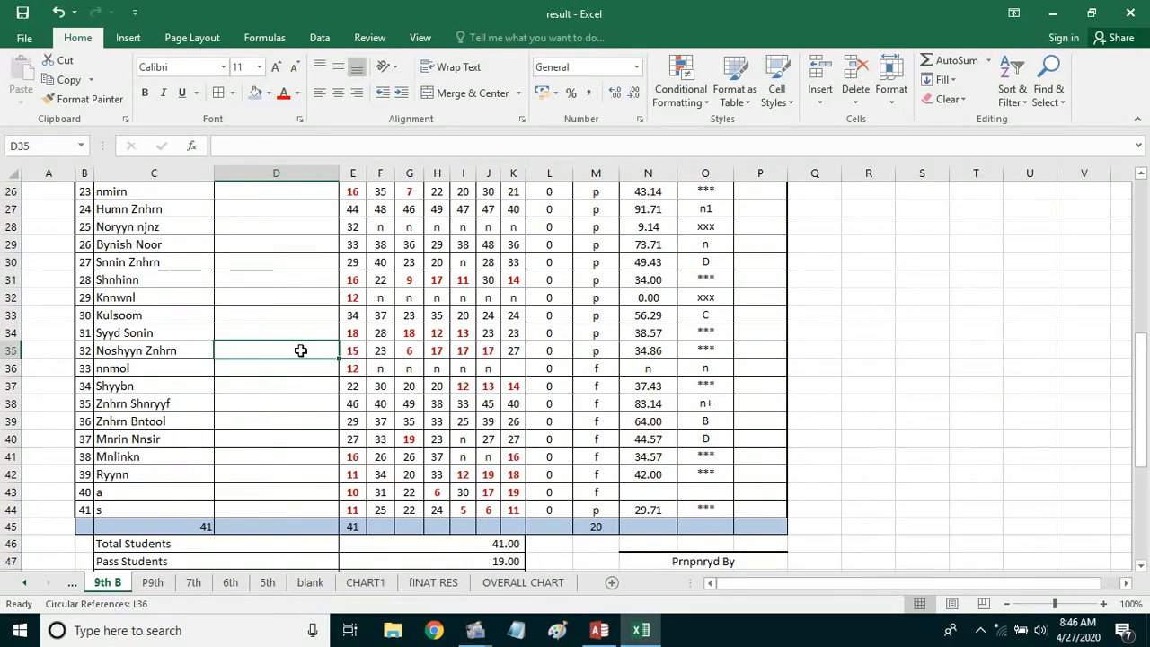
- Examine the COUNT formula in E45, including its range E4:E44, and the COUNTA formula in C45
click(228, 526)
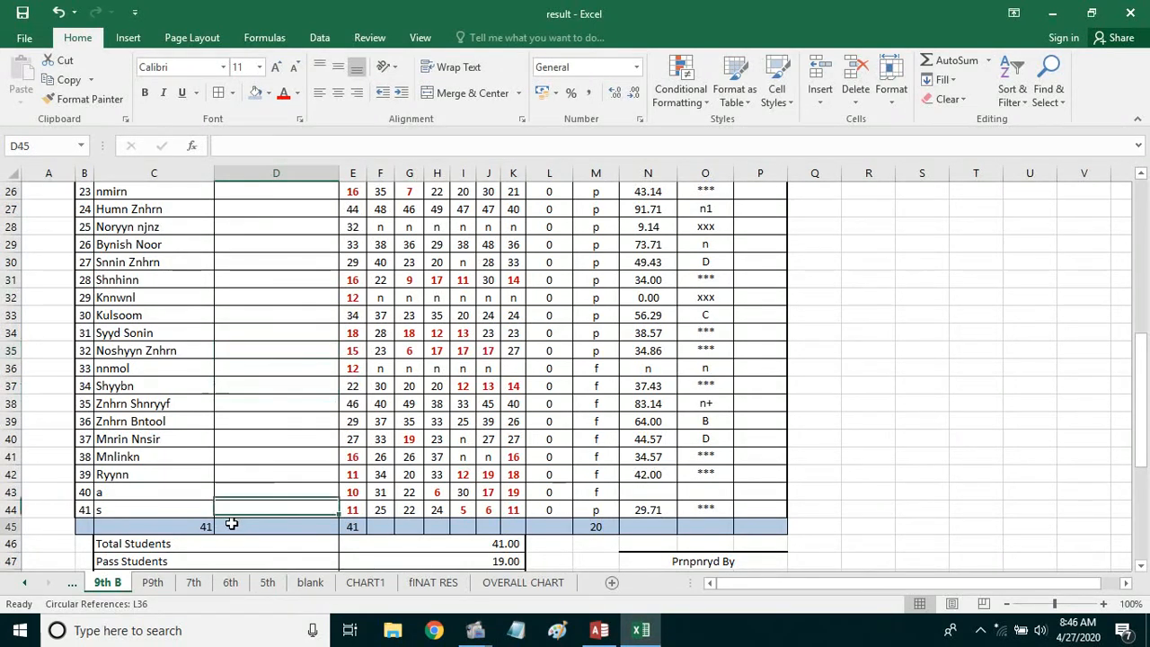
click(356, 527)
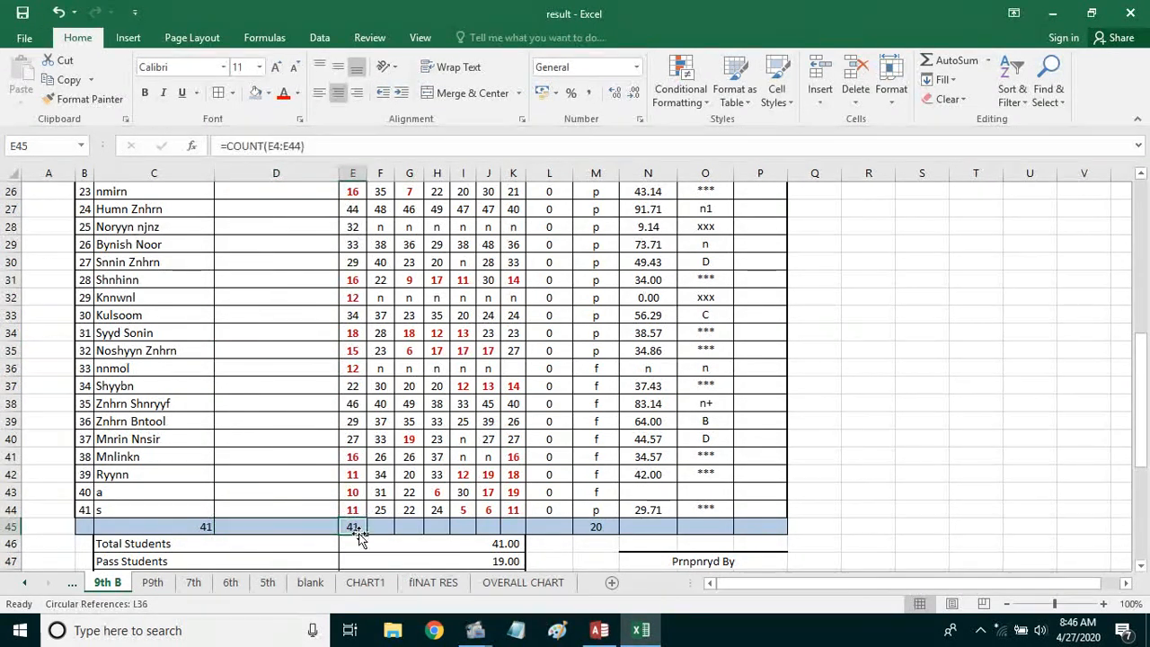
drag(309, 146, 228, 139)
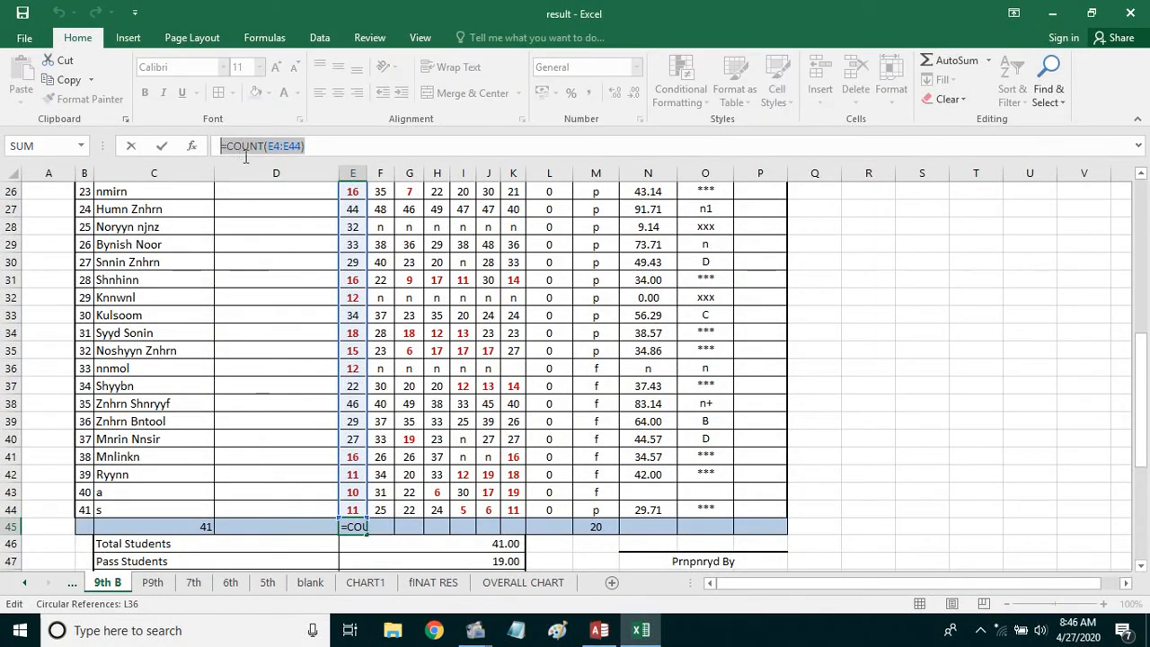
drag(308, 146, 264, 148)
key(Return)
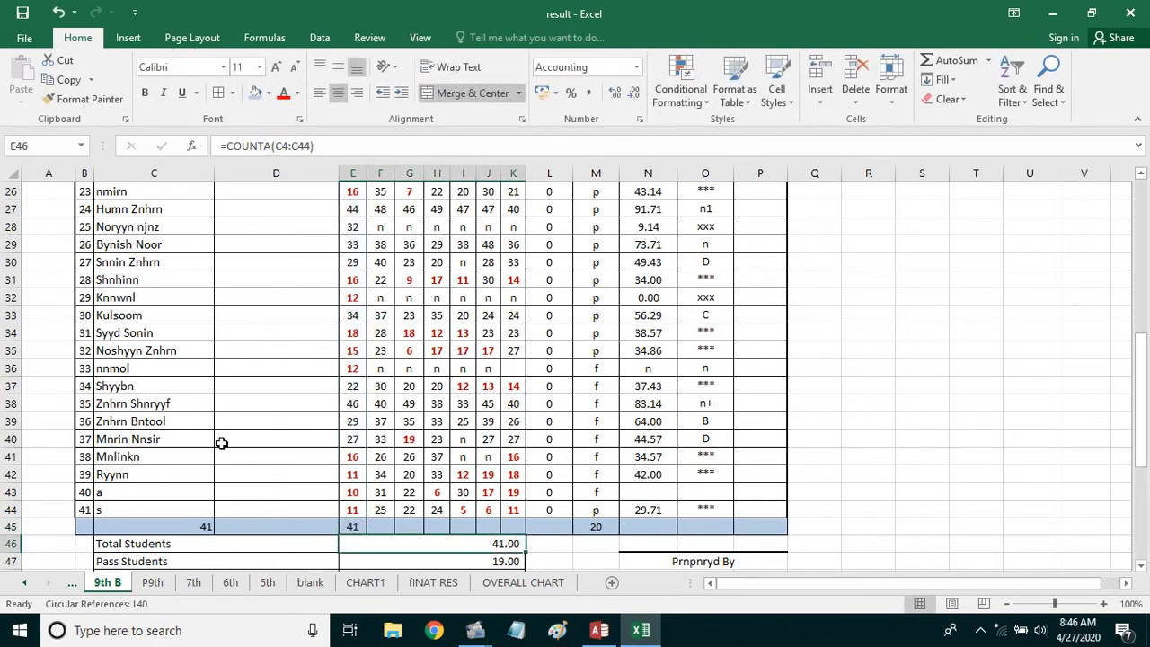
click(181, 526)
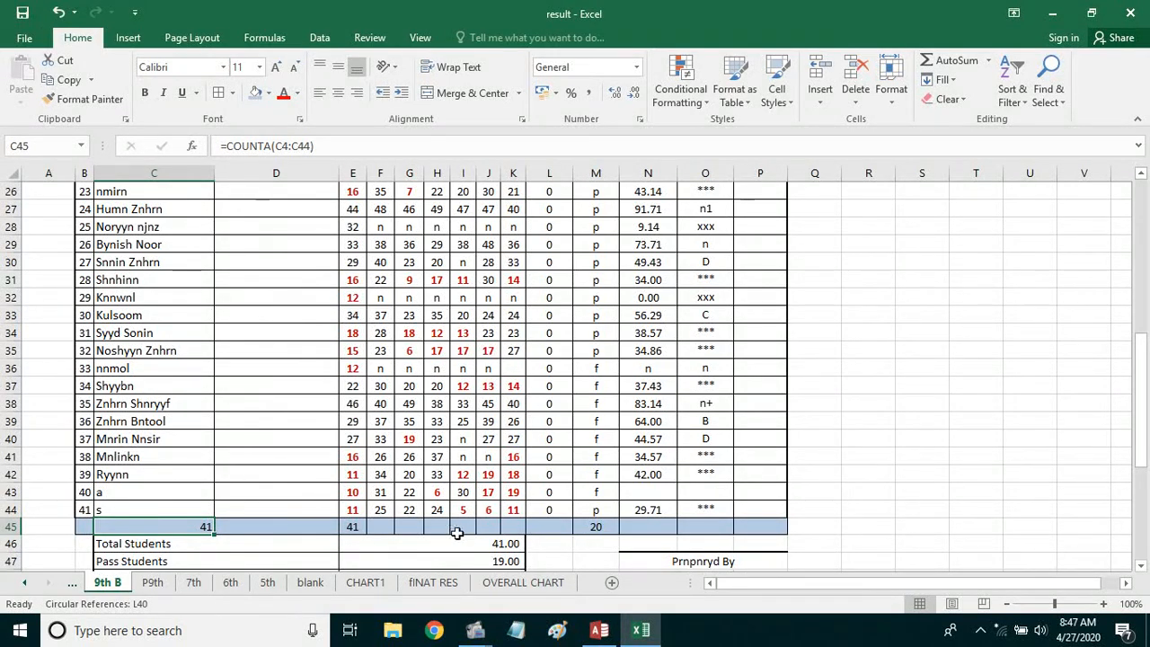
- Examine the Fail Students COUNTIF formula in E48, highlighting its range M4:M44 and its "=f" criterion
scroll(534, 549, down, 2)
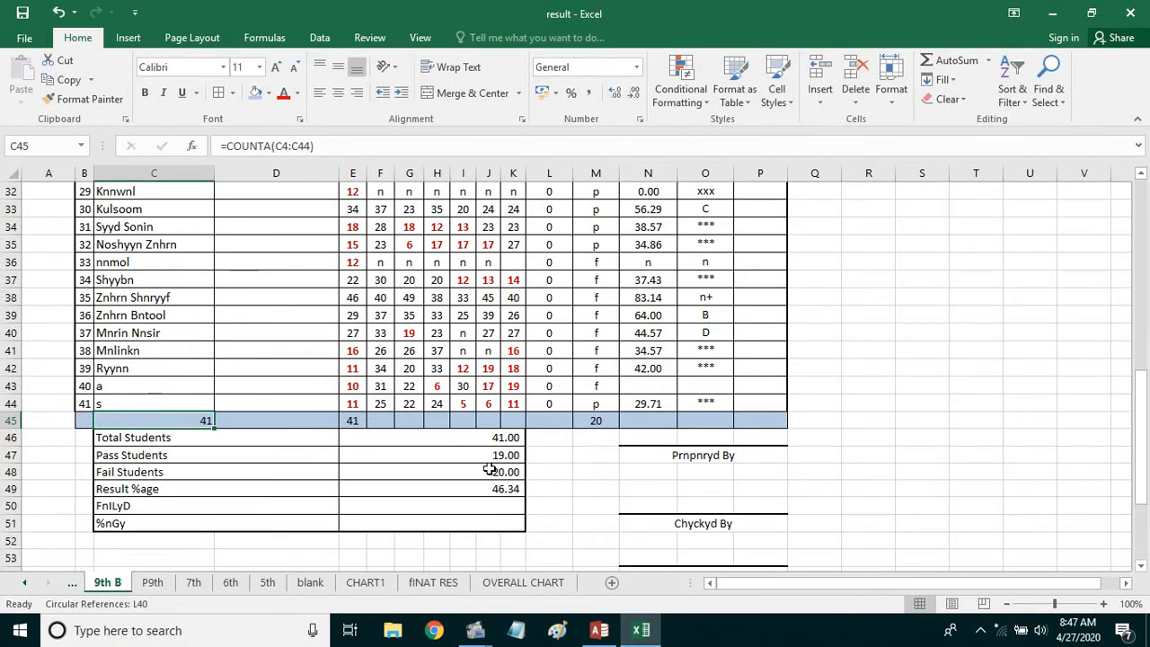
click(519, 469)
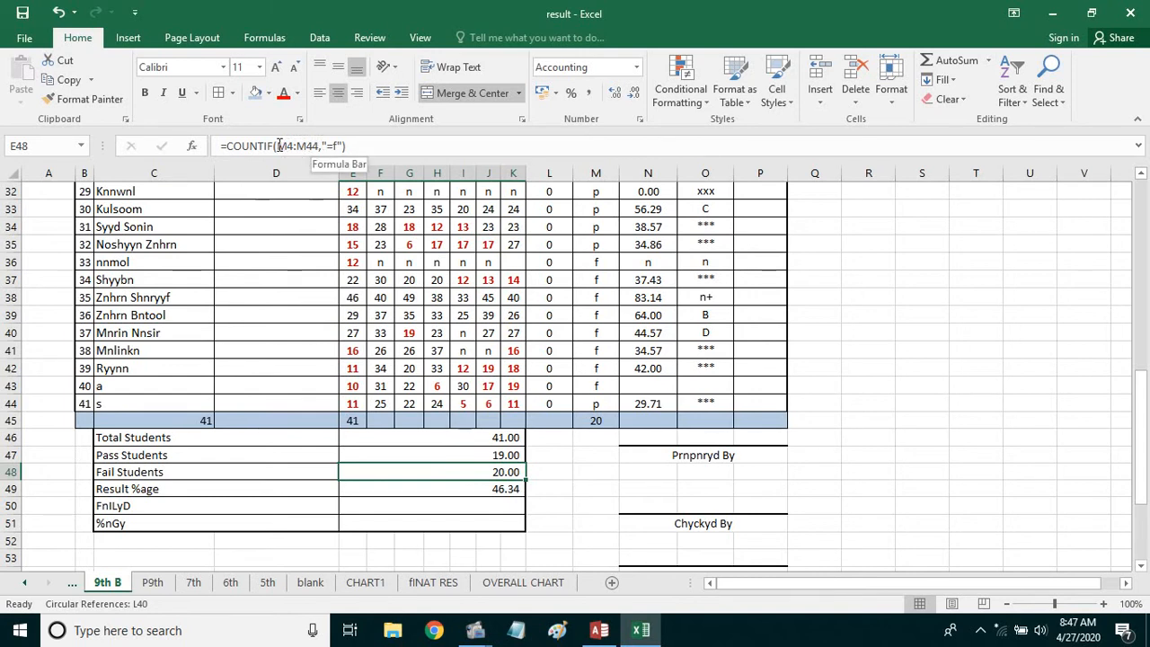
drag(278, 146, 319, 146)
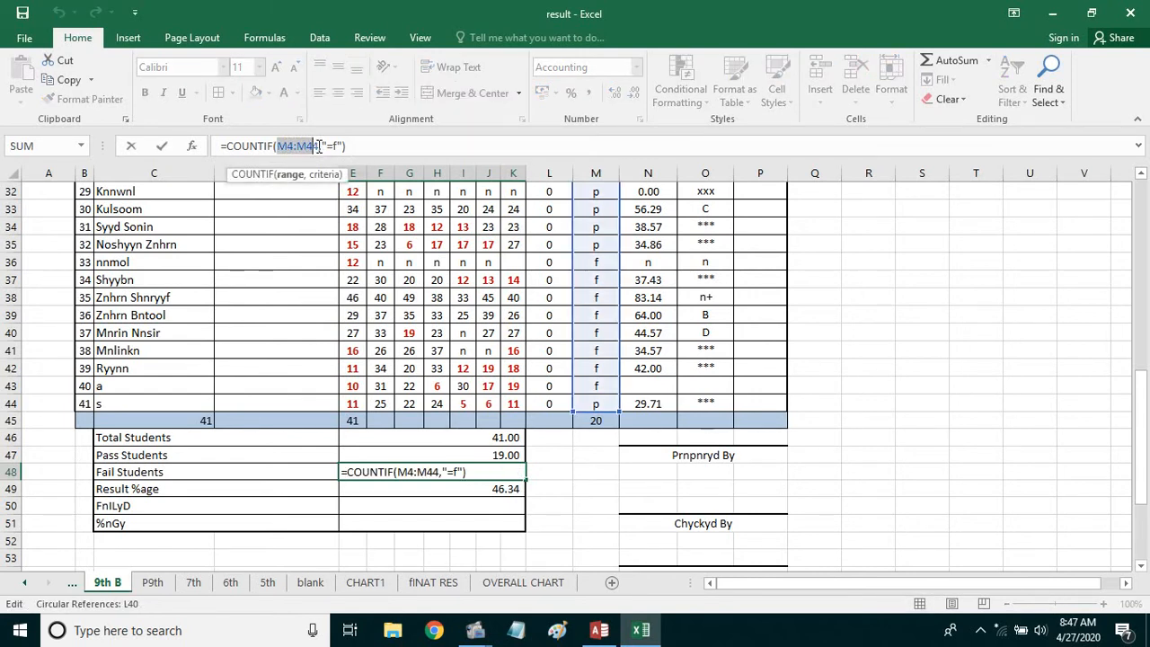
click(321, 146)
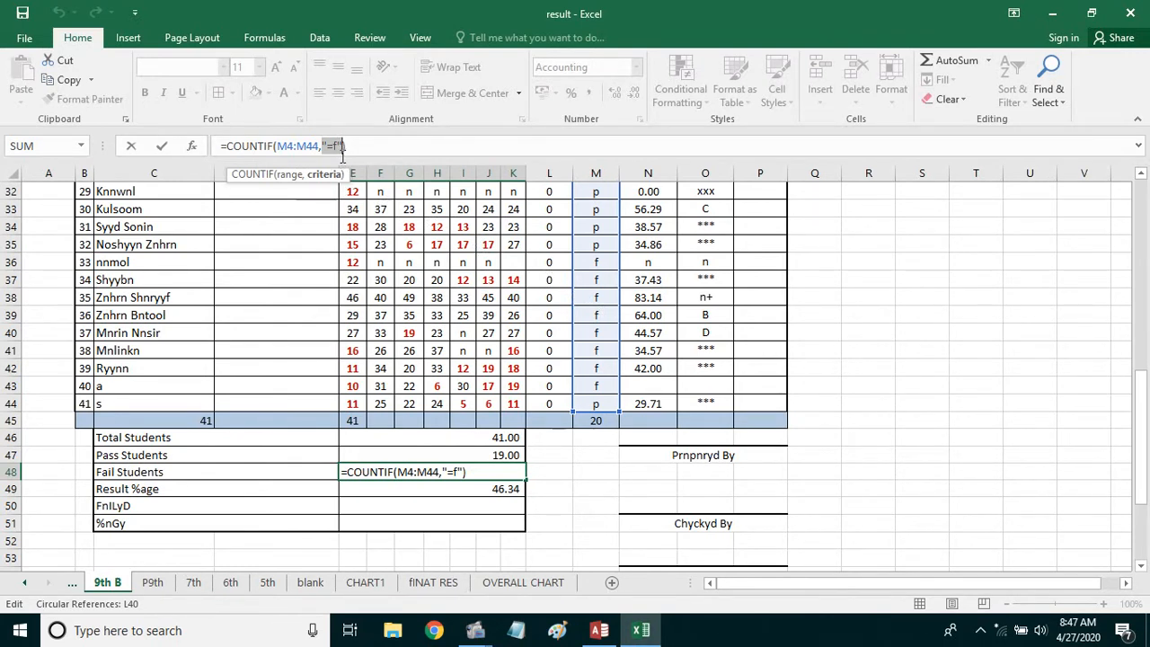
click(901, 422)
key(Escape)
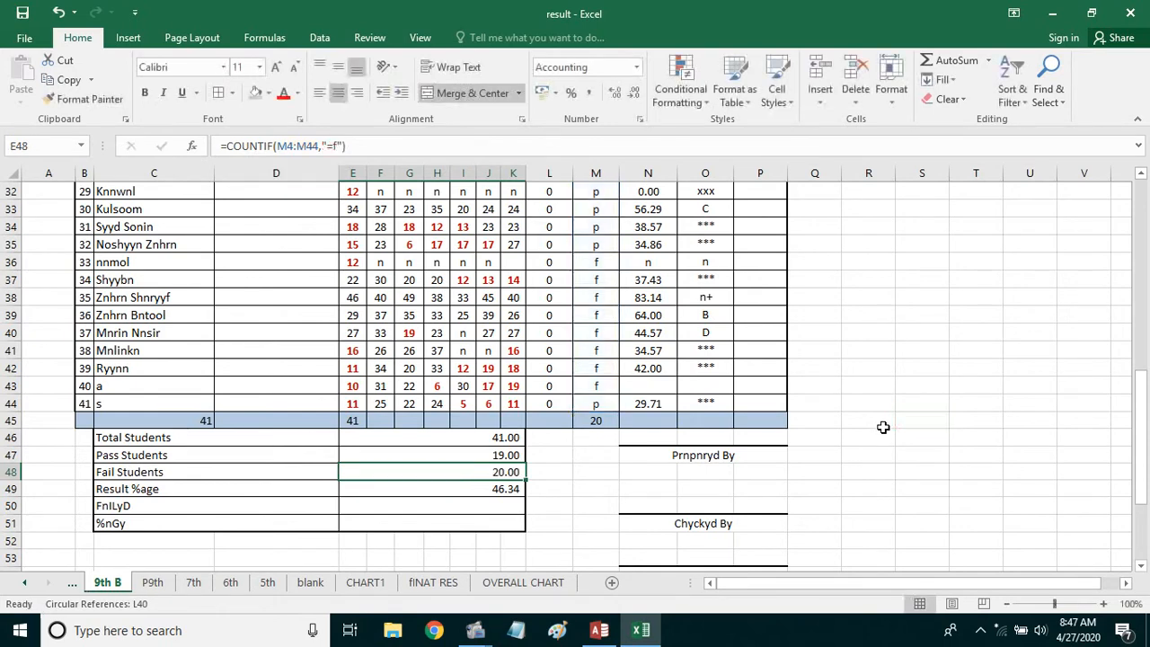
- Look over the Class 9th B mark sheet from its header row down to M45 and the empty summary cells E50:E51
scroll(879, 423, up, 10)
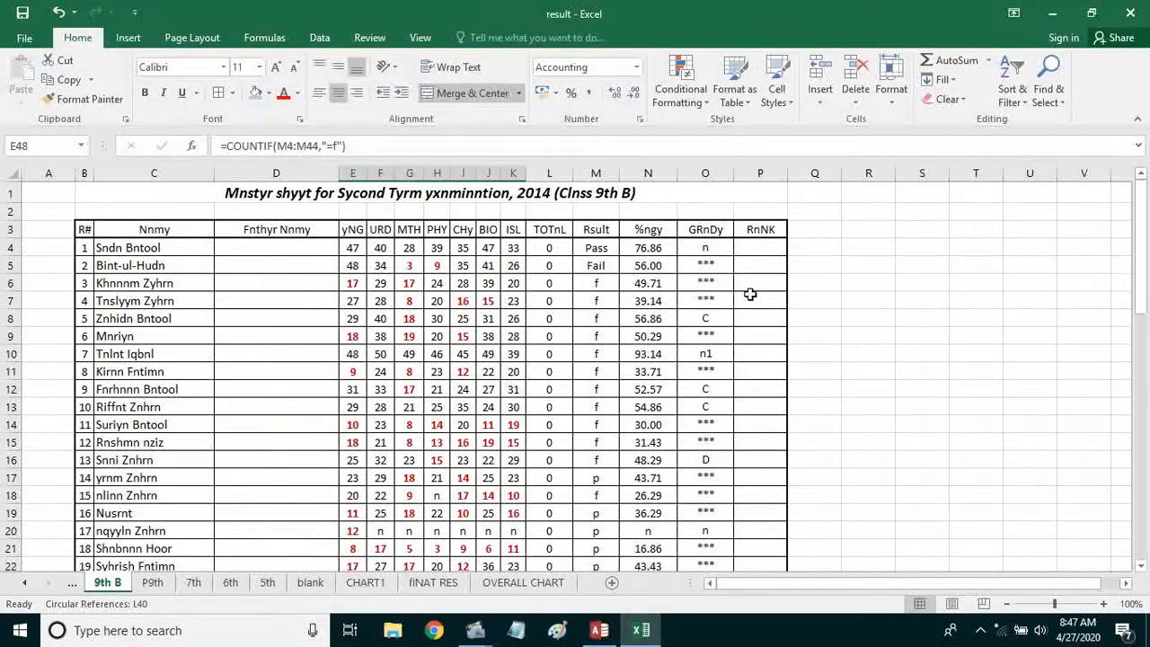
click(706, 371)
click(922, 353)
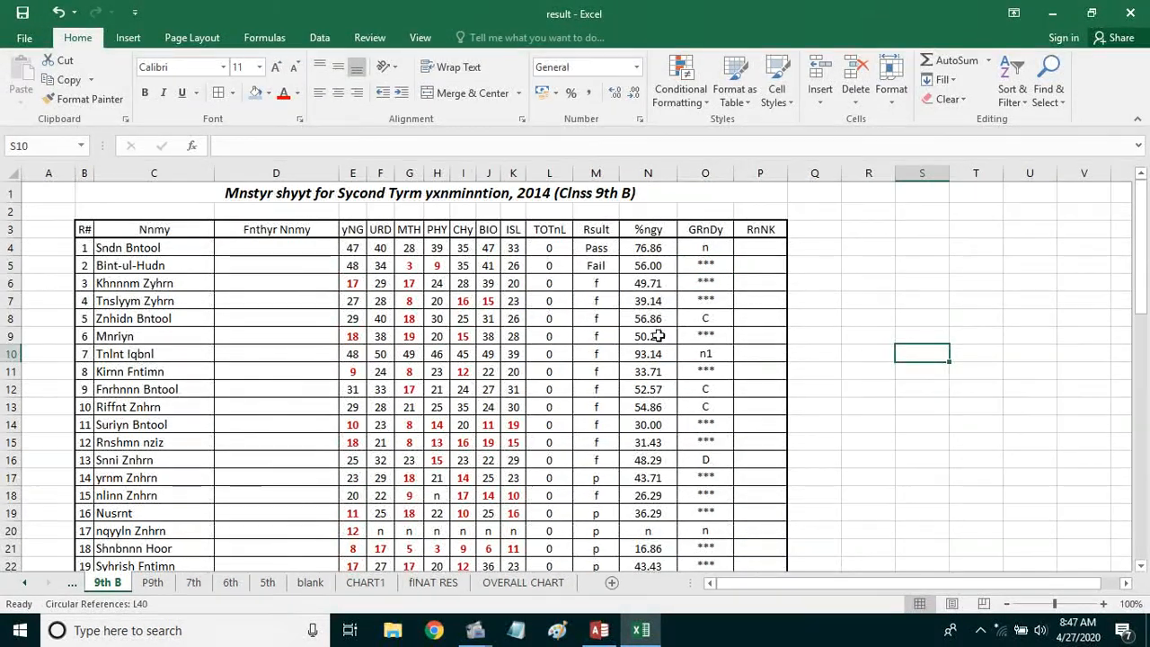
click(629, 282)
scroll(631, 360, down, 2)
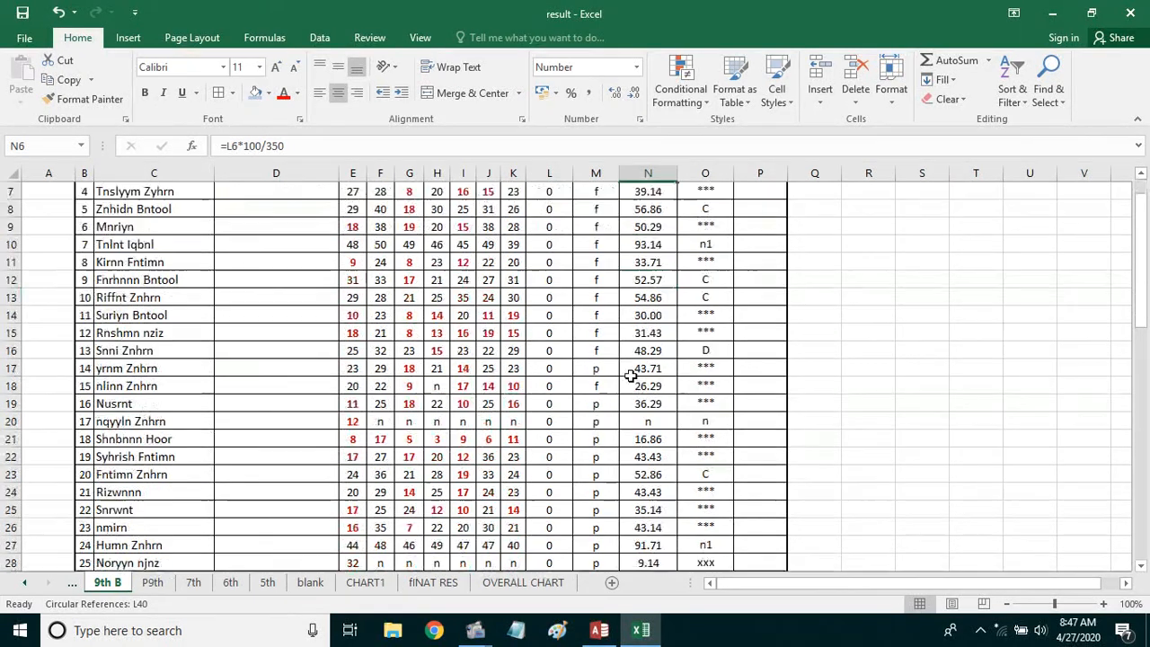
scroll(631, 377, down, 8)
click(596, 438)
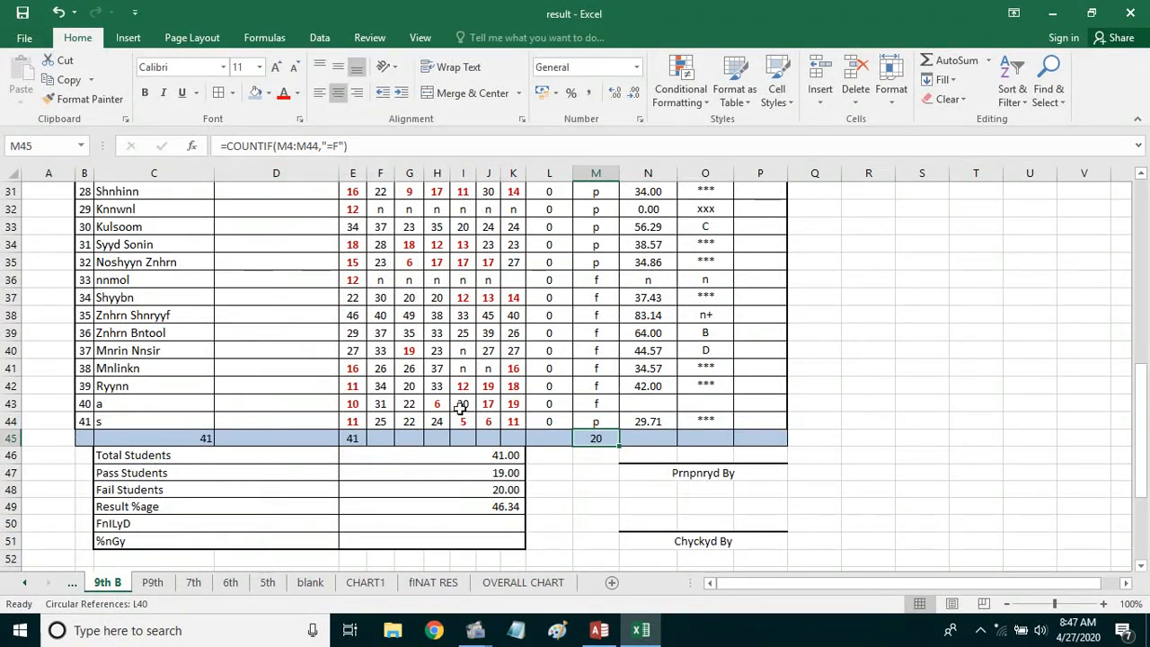
click(399, 525)
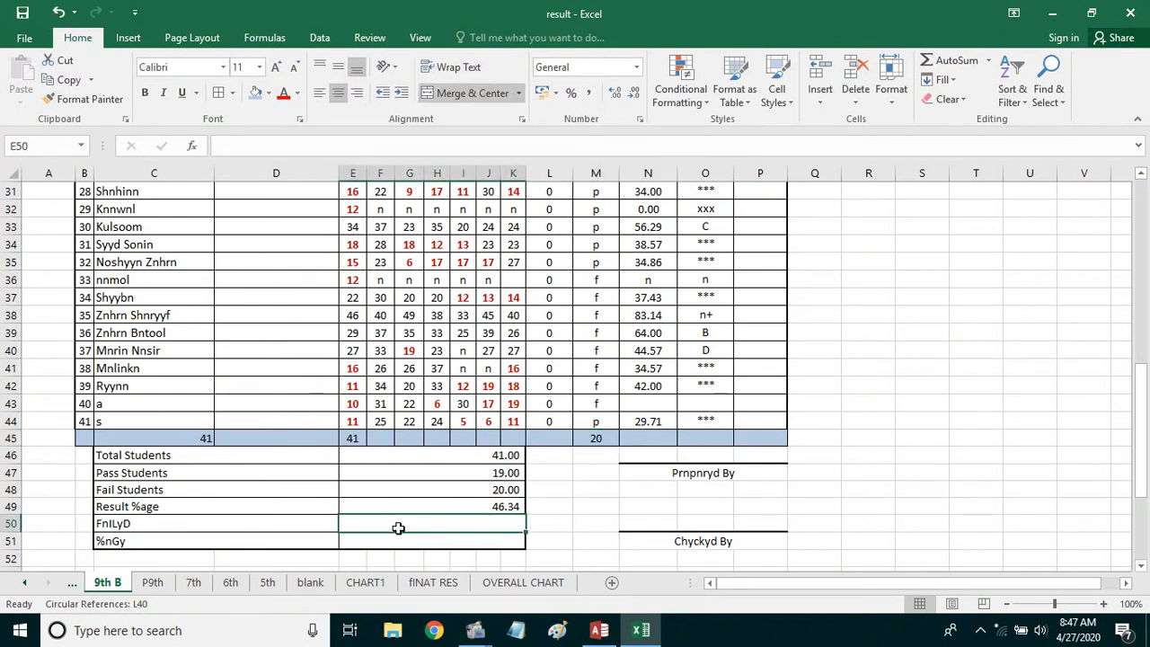
click(405, 540)
click(403, 527)
click(414, 547)
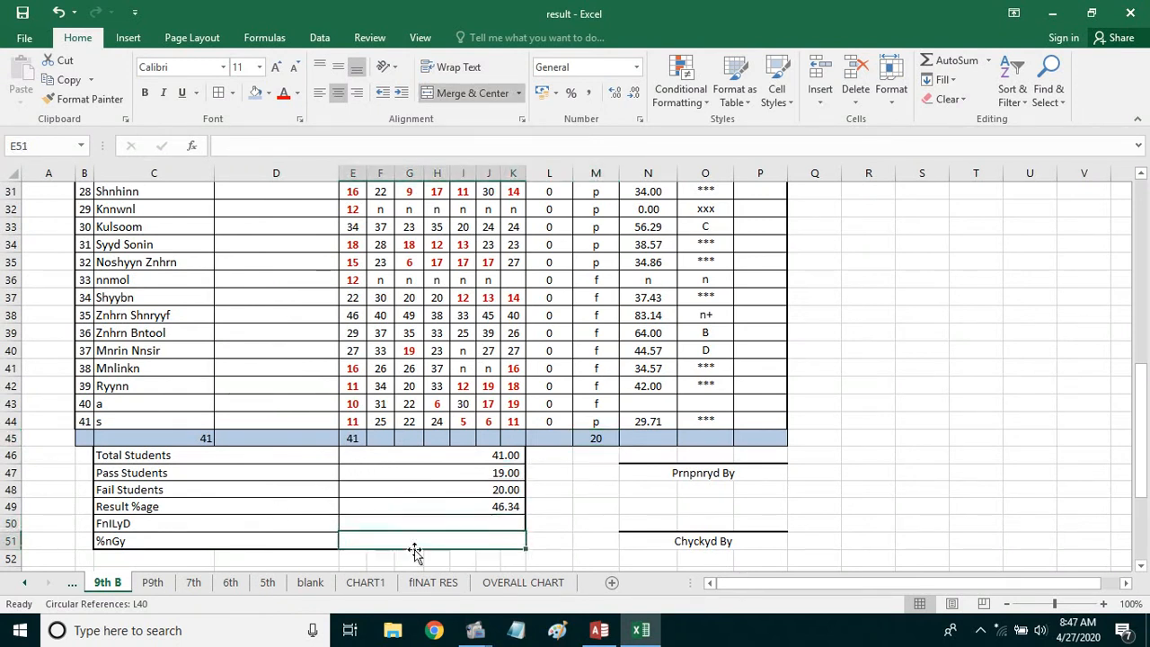
scroll(415, 542, up, 7)
scroll(398, 529, down, 8)
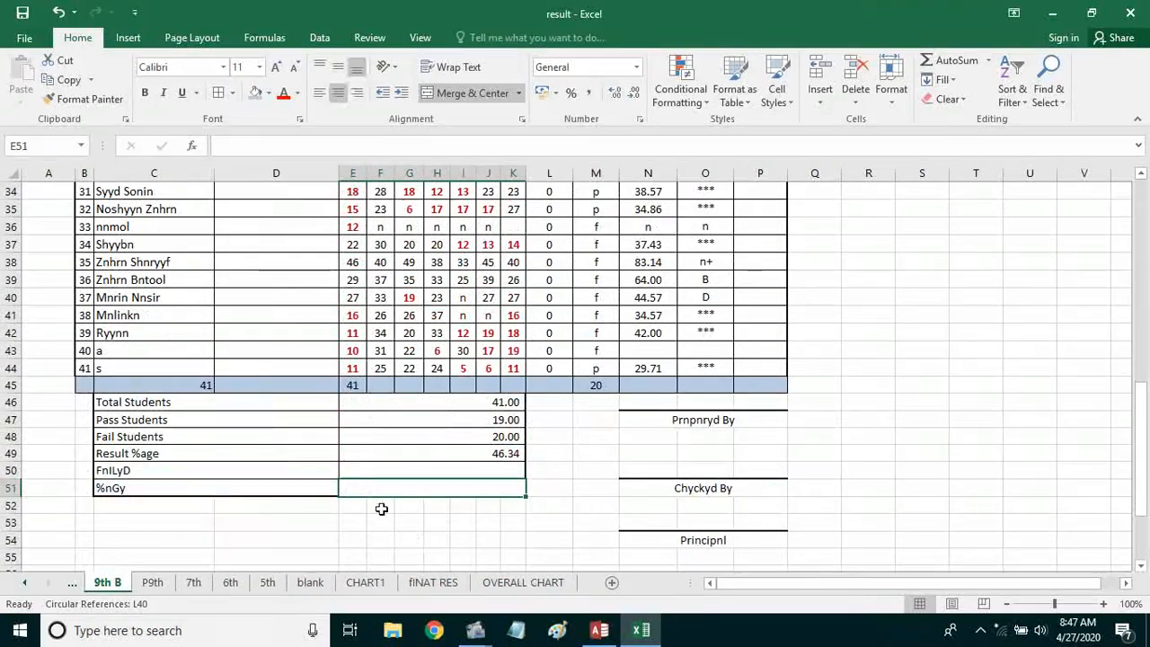
- Delete the COUNT formula from E45 beneath the first subject's marks
click(354, 385)
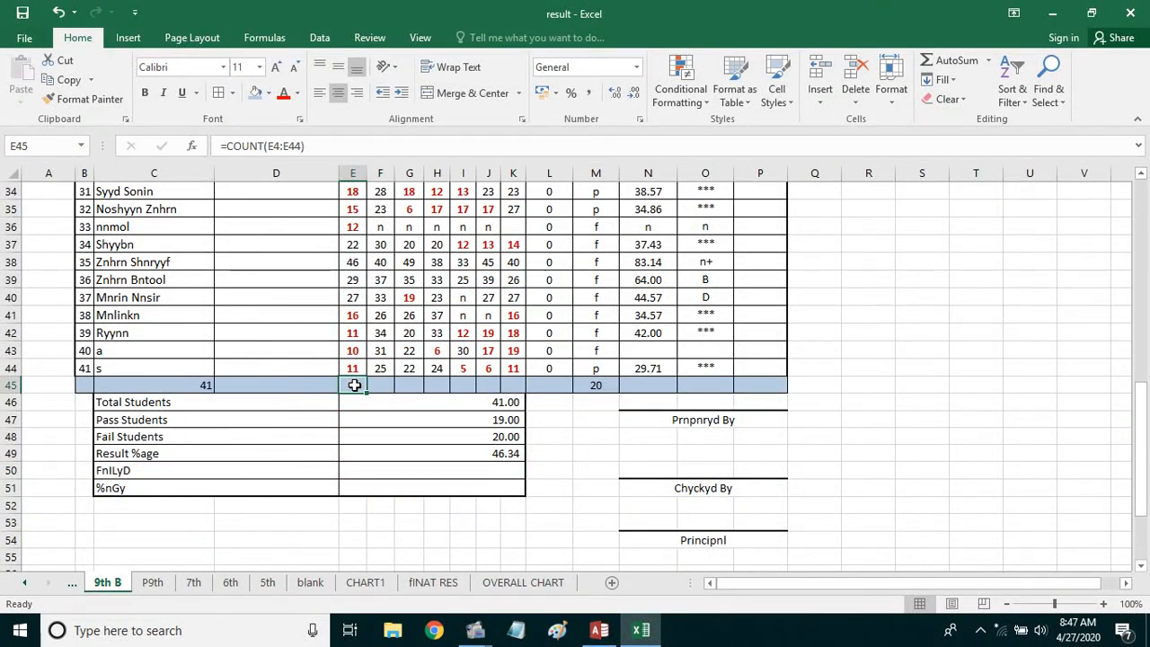
key(Delete)
scroll(409, 413, up, 2)
scroll(406, 411, up, 9)
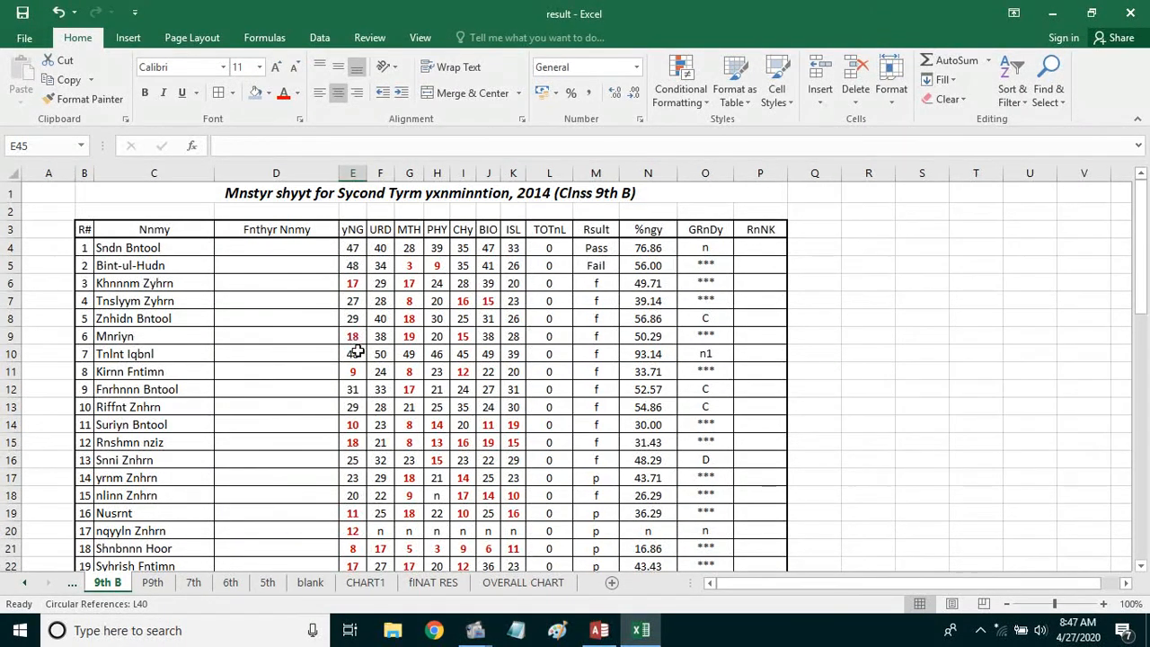
scroll(358, 352, down, 3)
scroll(358, 351, down, 9)
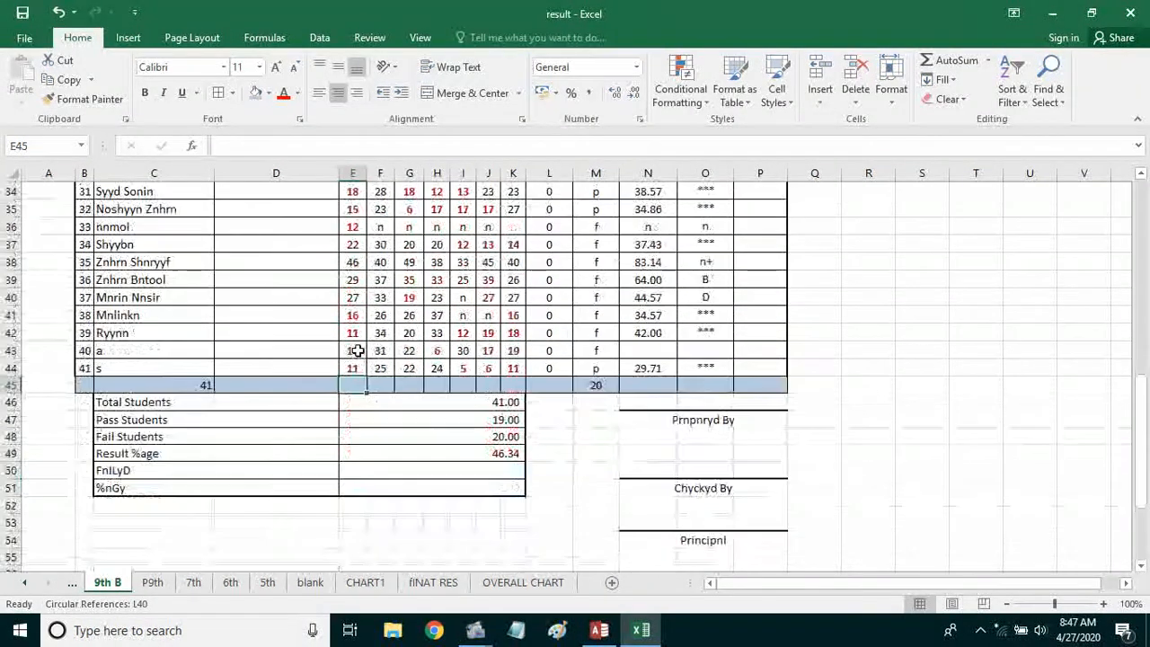
- Calculate 40 percent of 50 in the blank cell S46 with +50*40/100 and review its formula
click(917, 398)
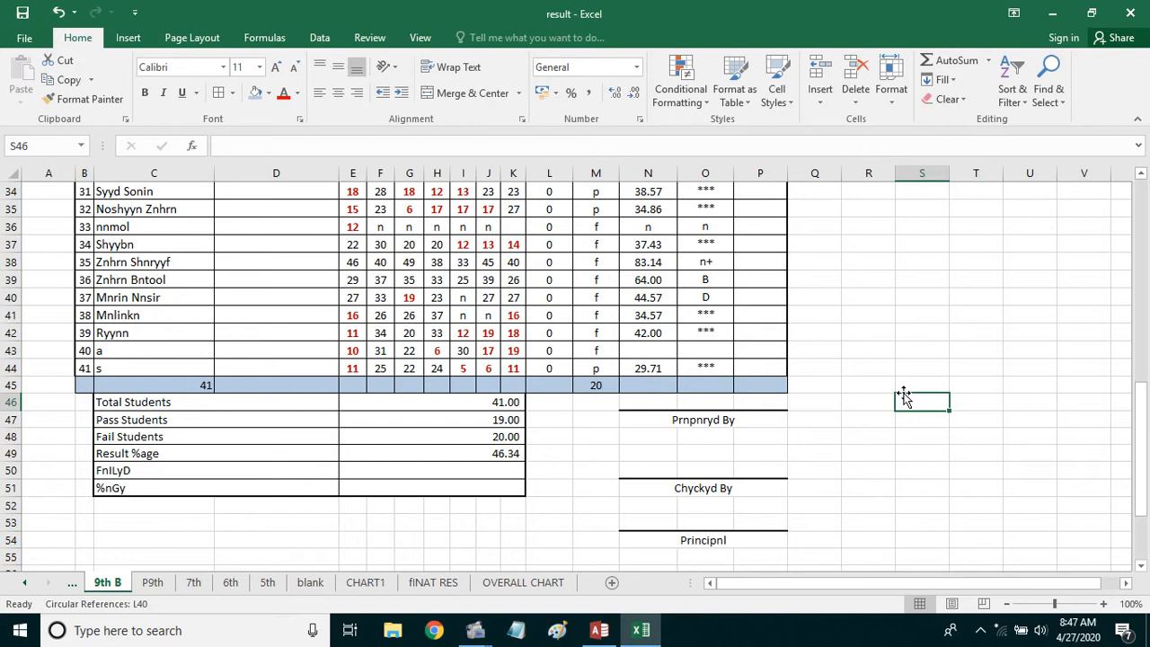
text(+50*40/1)
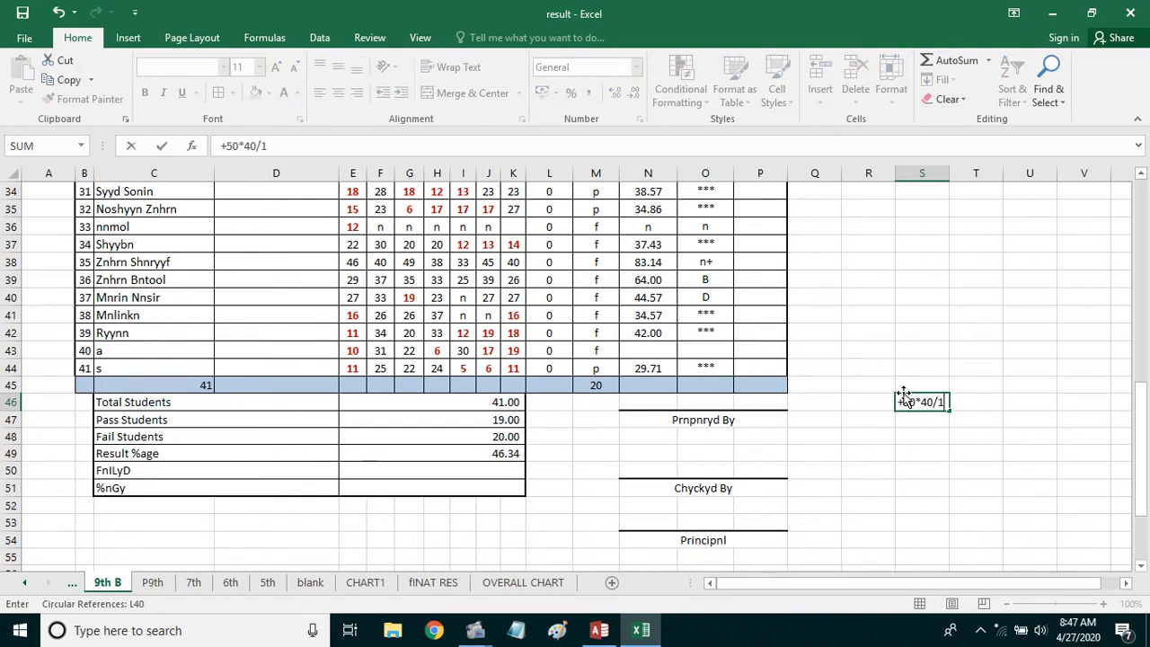
text(00)
key(Return)
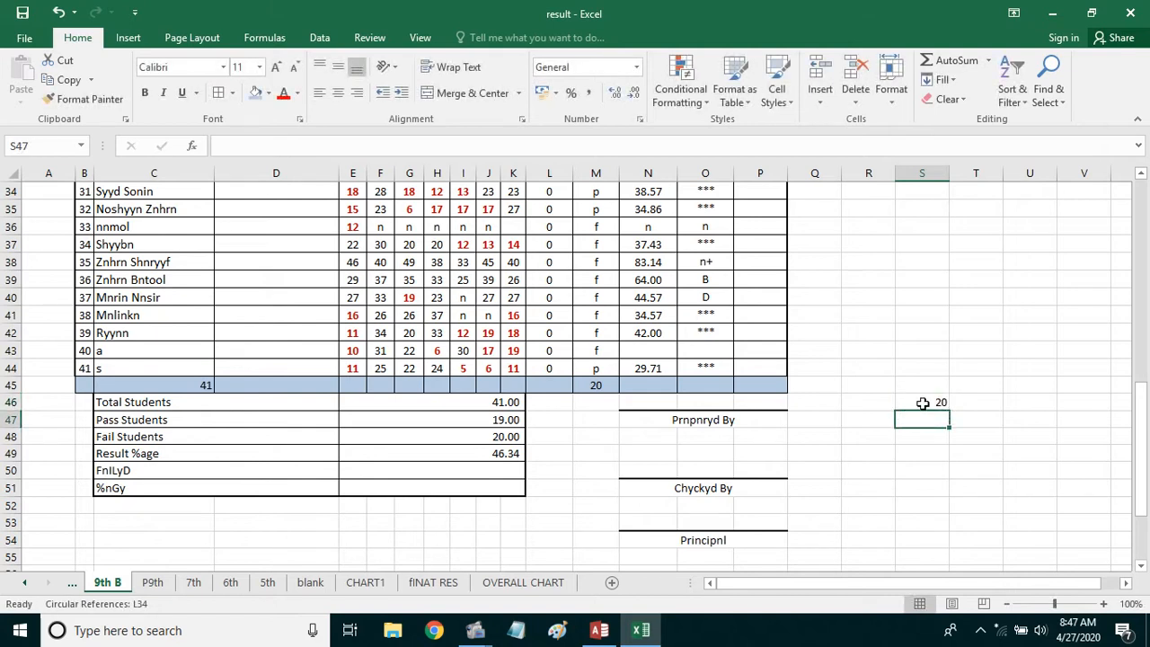
click(923, 403)
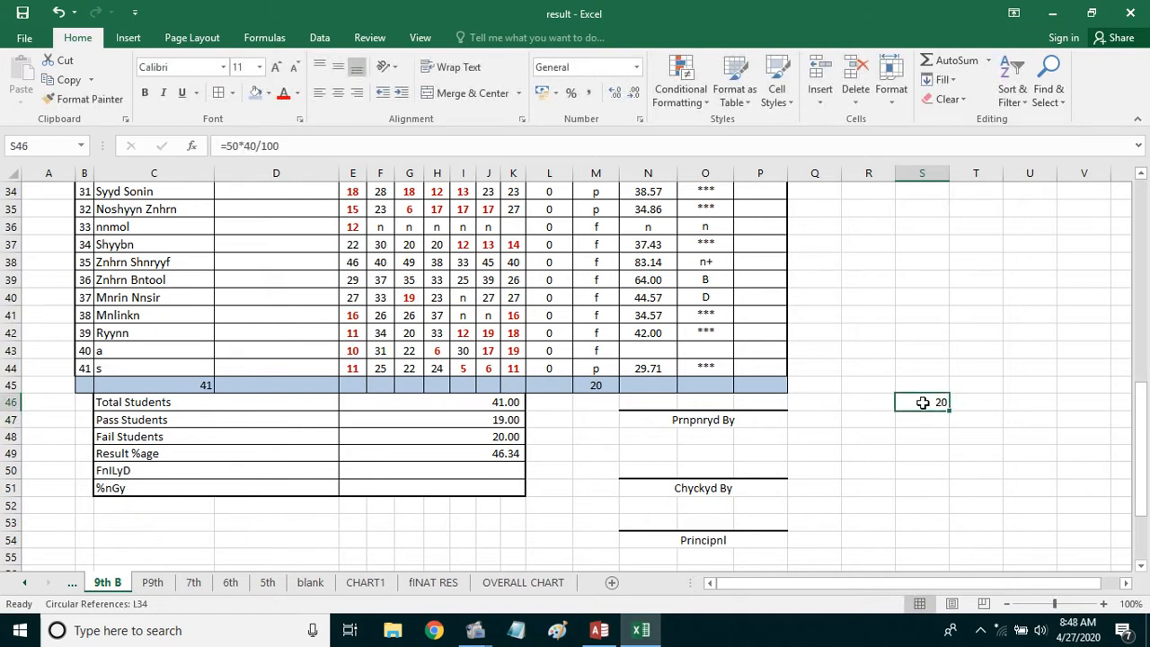
- Rename the first subject's column header in E3 as Eng
click(354, 387)
scroll(401, 446, up, 7)
scroll(401, 449, up, 4)
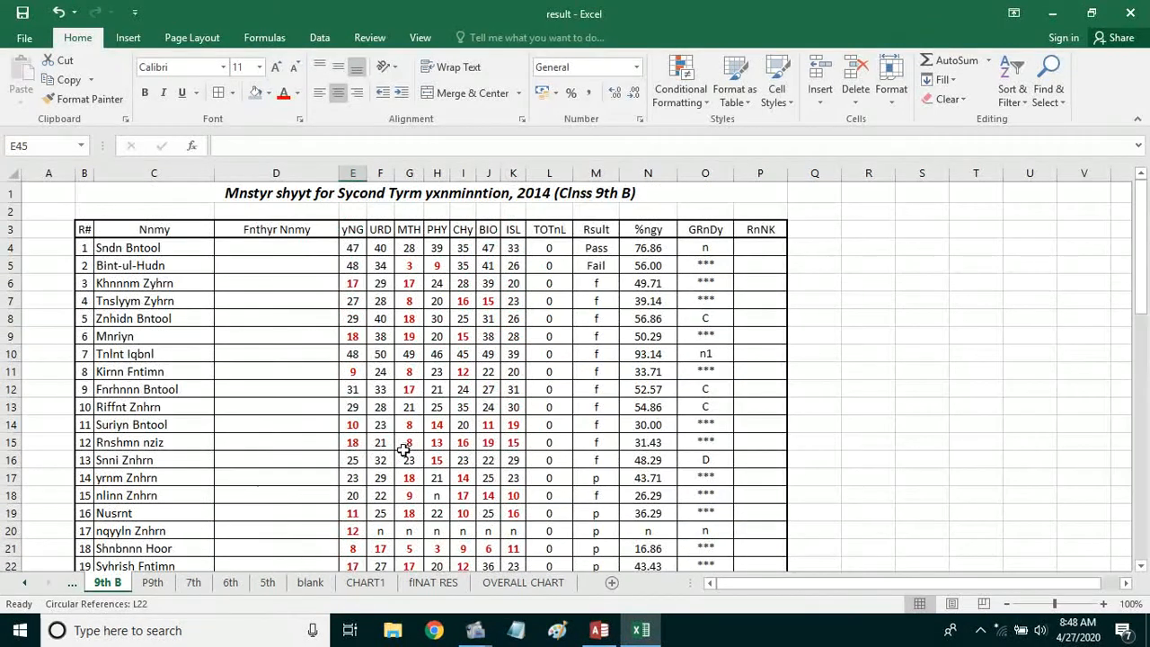
click(348, 228)
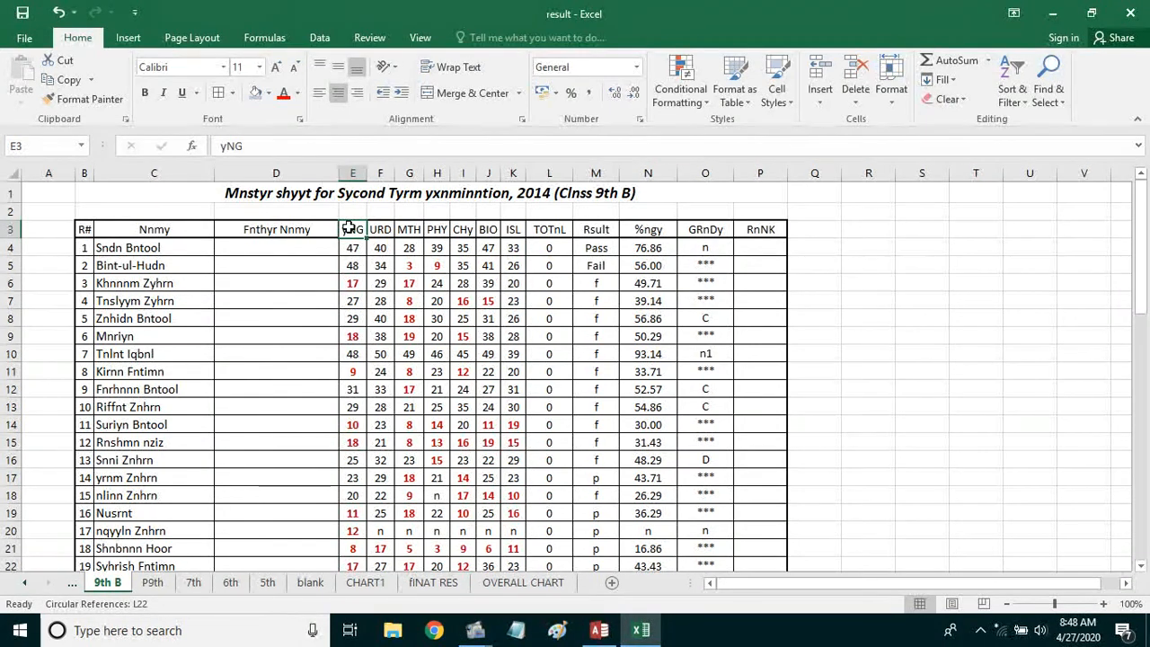
text(Eng)
key(Return)
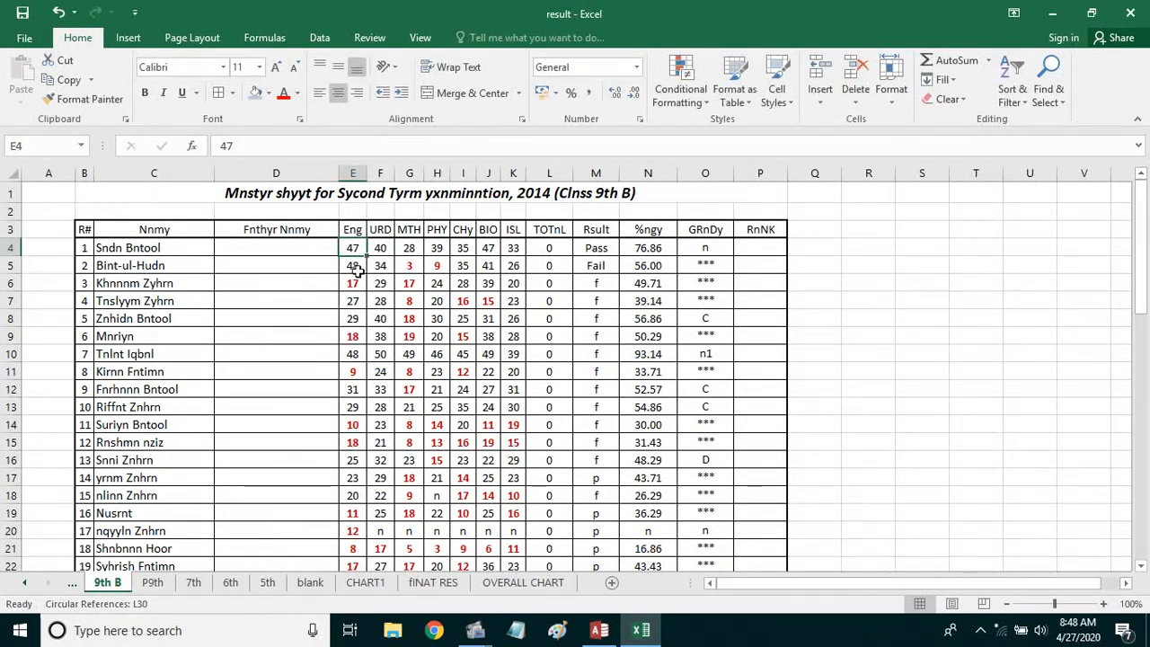
- Start a COUNTIF formula in E45 beneath the Eng marks with E4:E44 as its range
scroll(358, 271, down, 9)
click(360, 491)
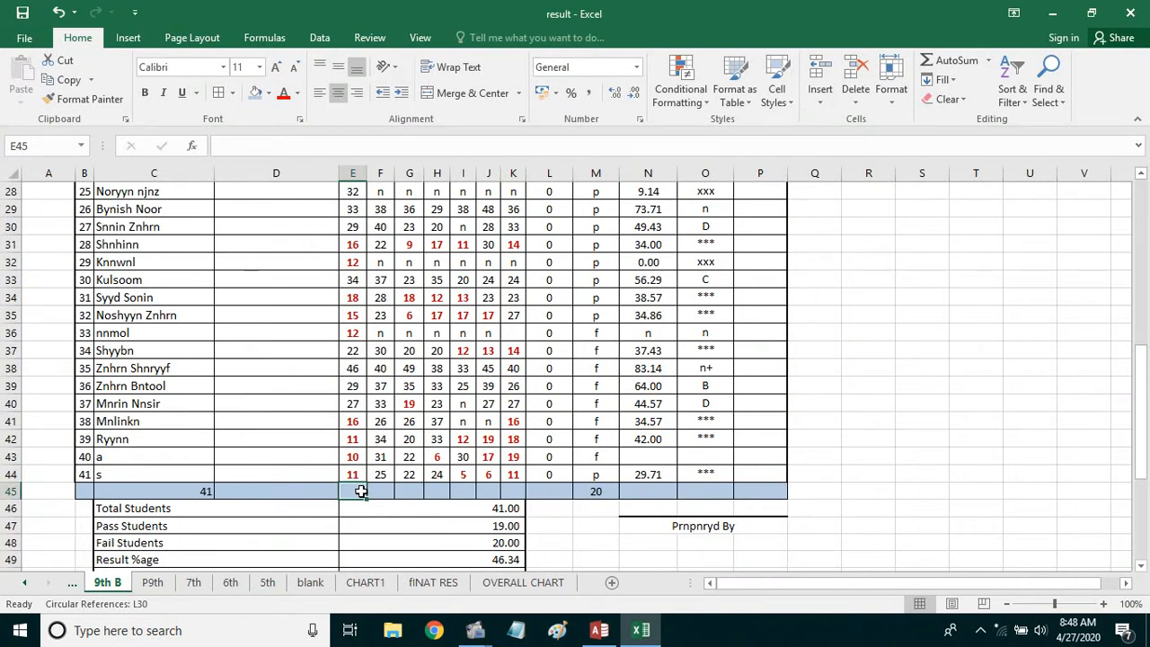
text(=)
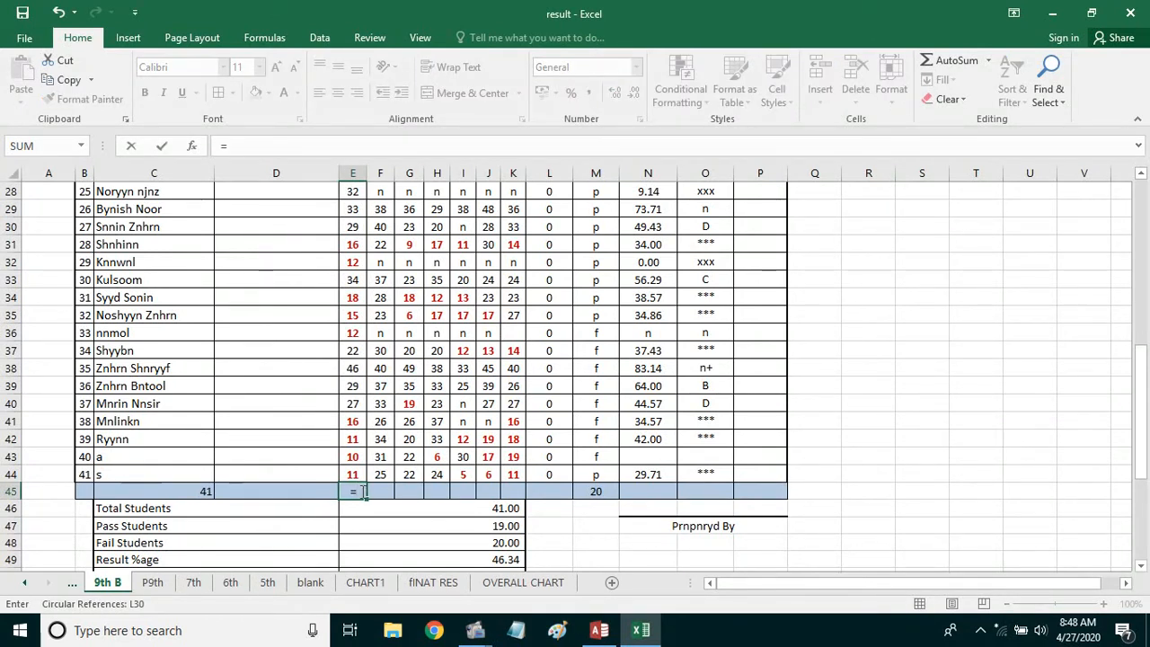
text(coun)
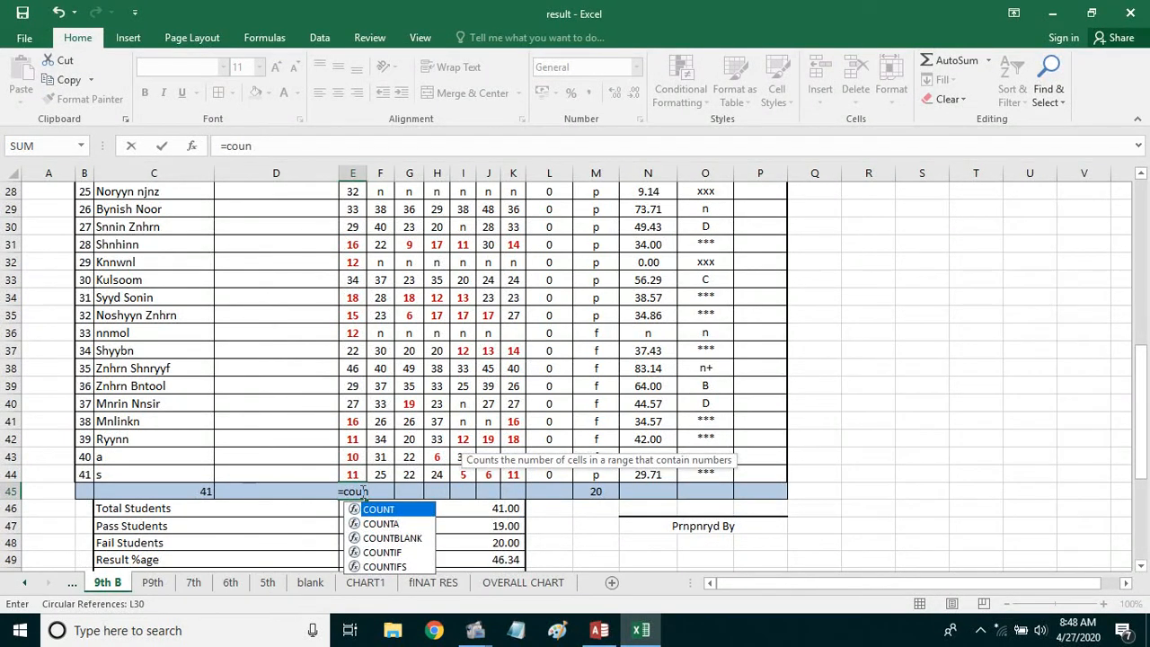
text(tif)
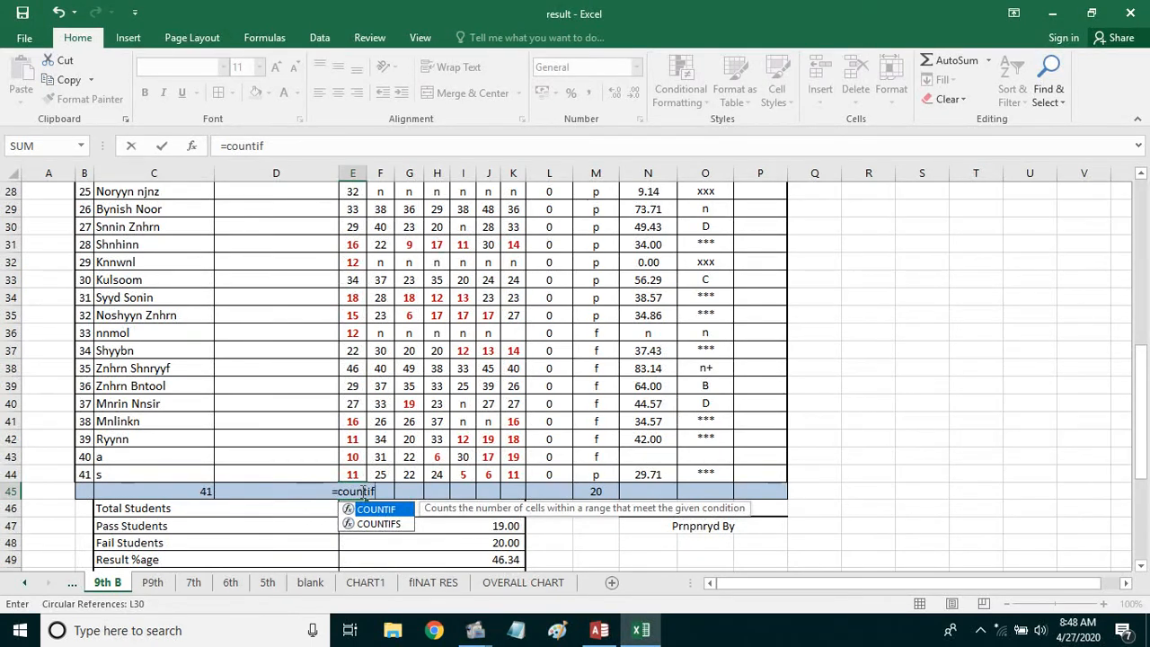
text(()
drag(351, 474, 364, 220)
scroll(354, 270, down, 13)
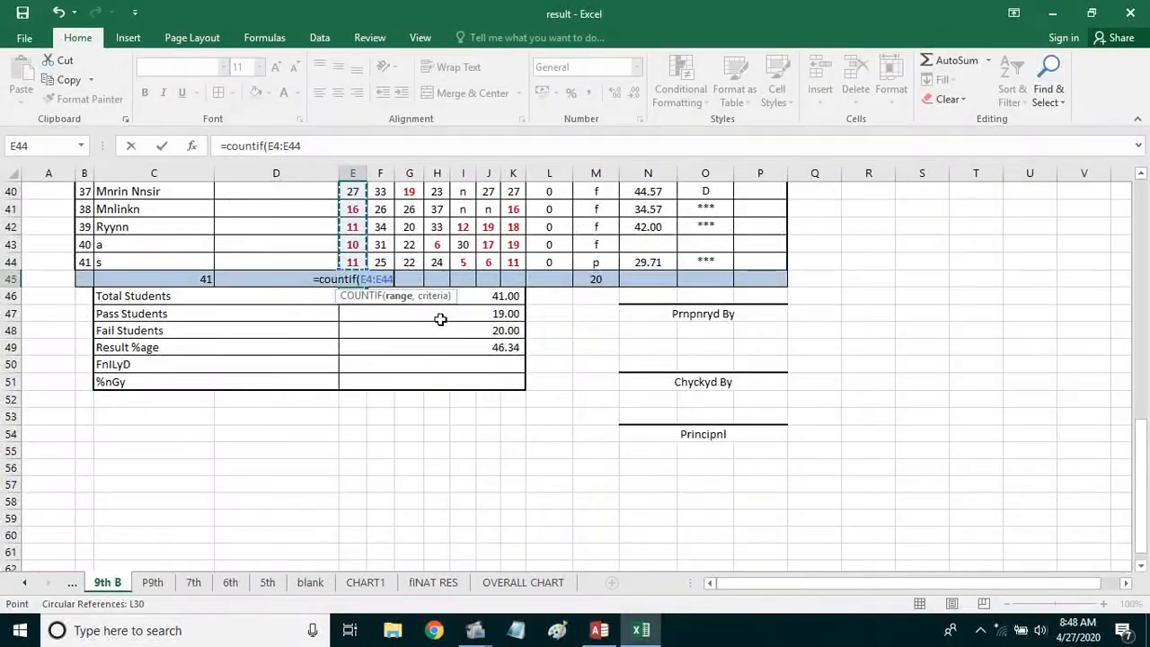
- Complete the COUNTIF formula in E45 with the criterion ">=20" and enter it
text(,)
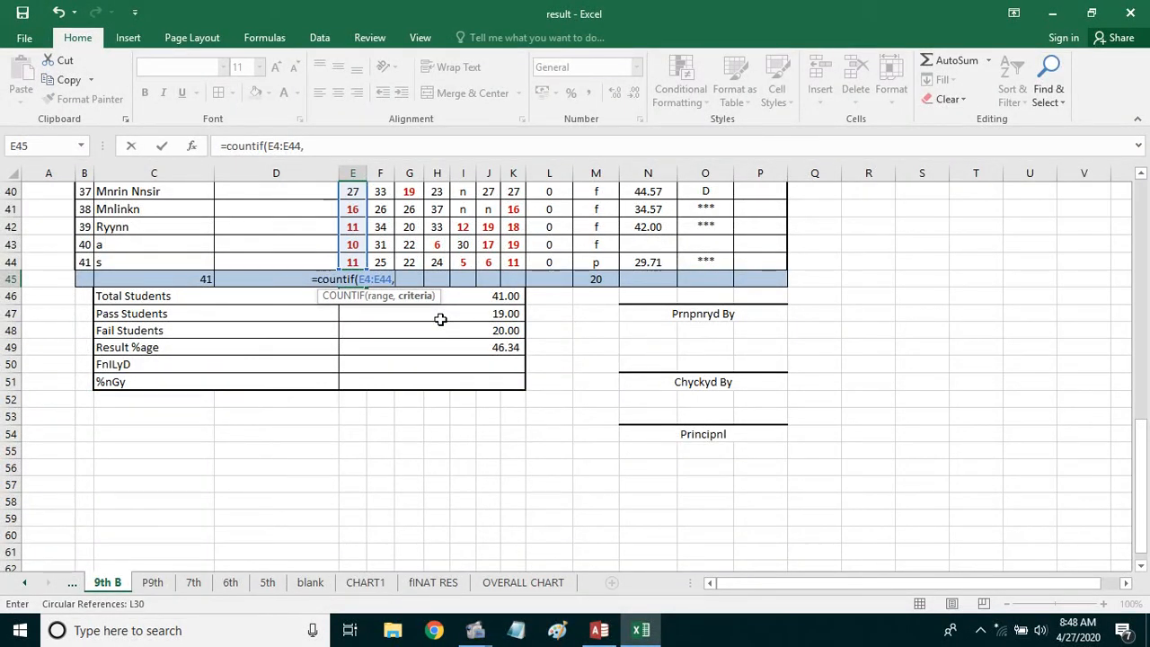
text(")
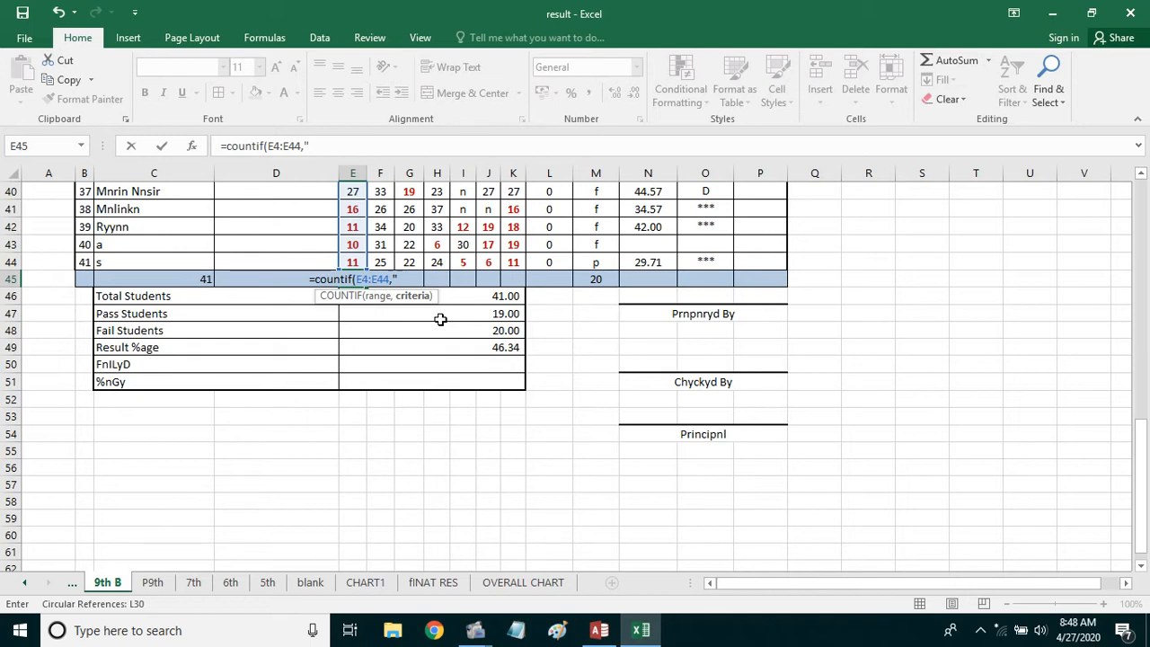
text(>)
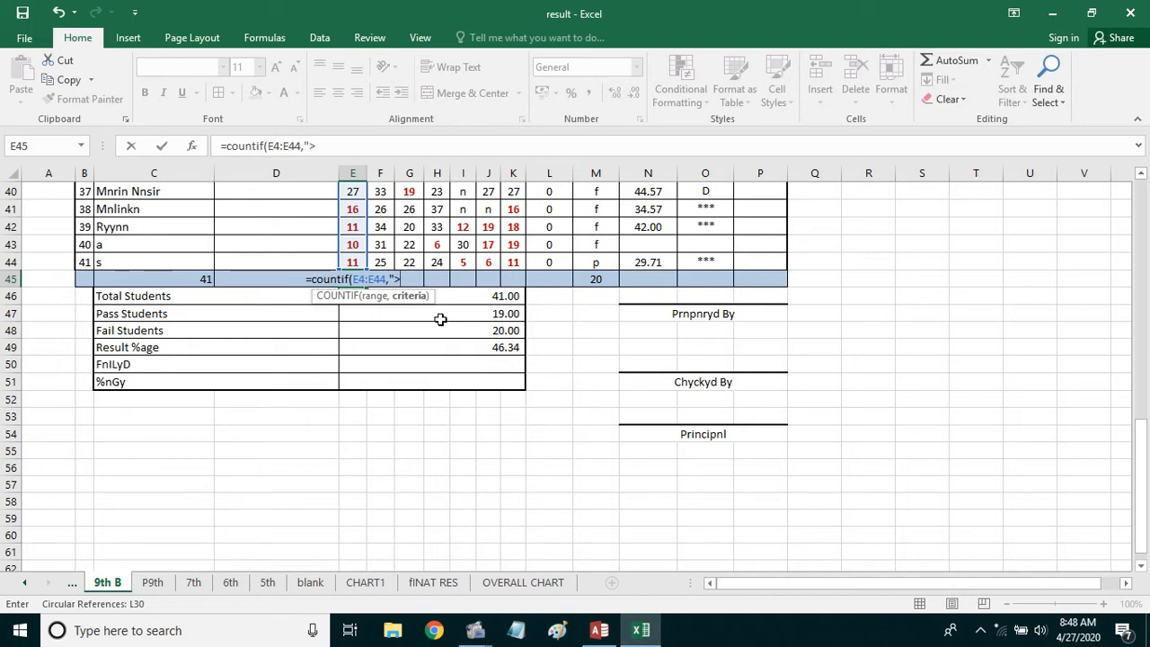
text(=40)
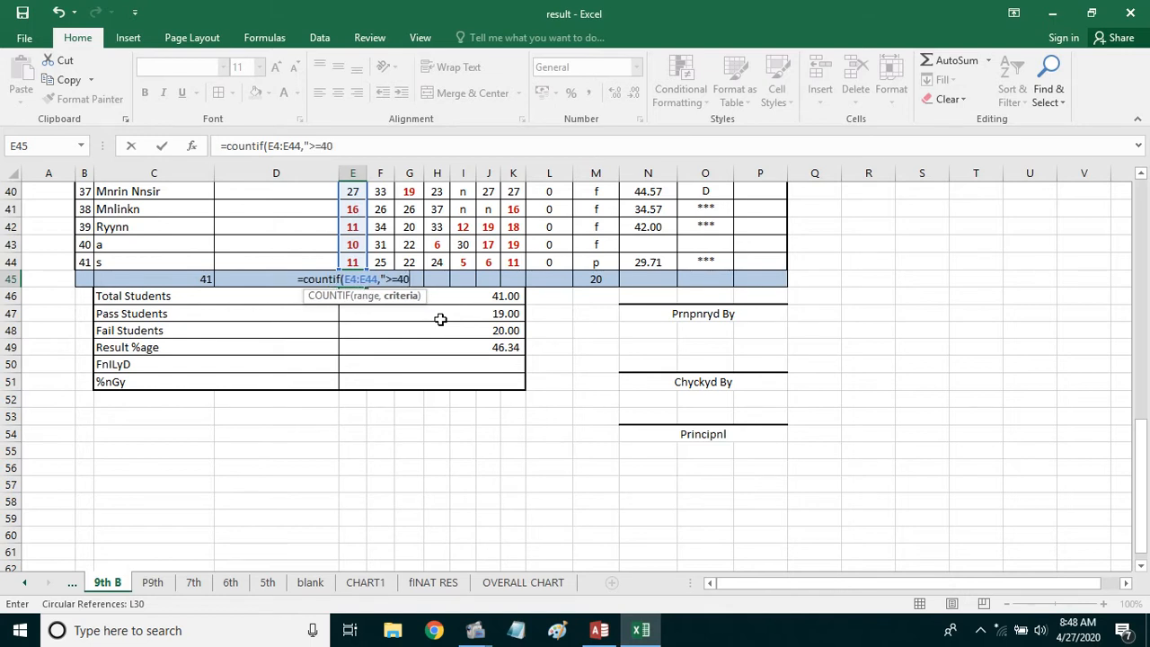
text(")
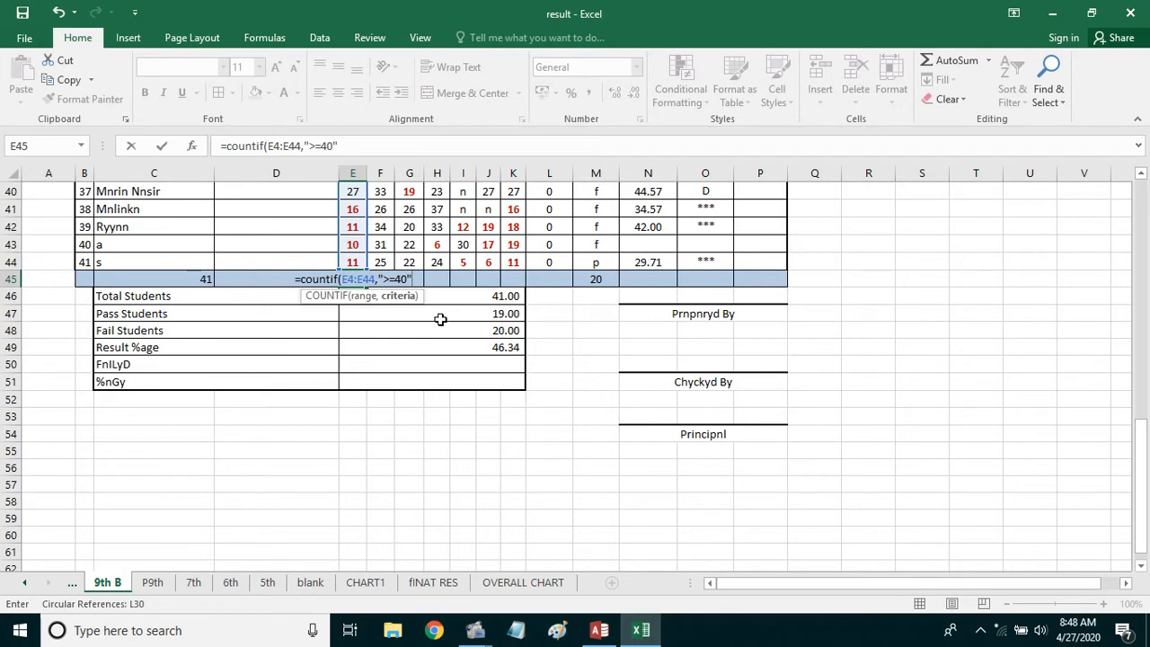
key(BackSpace)
key(BackSpace)
key(BackSpace)
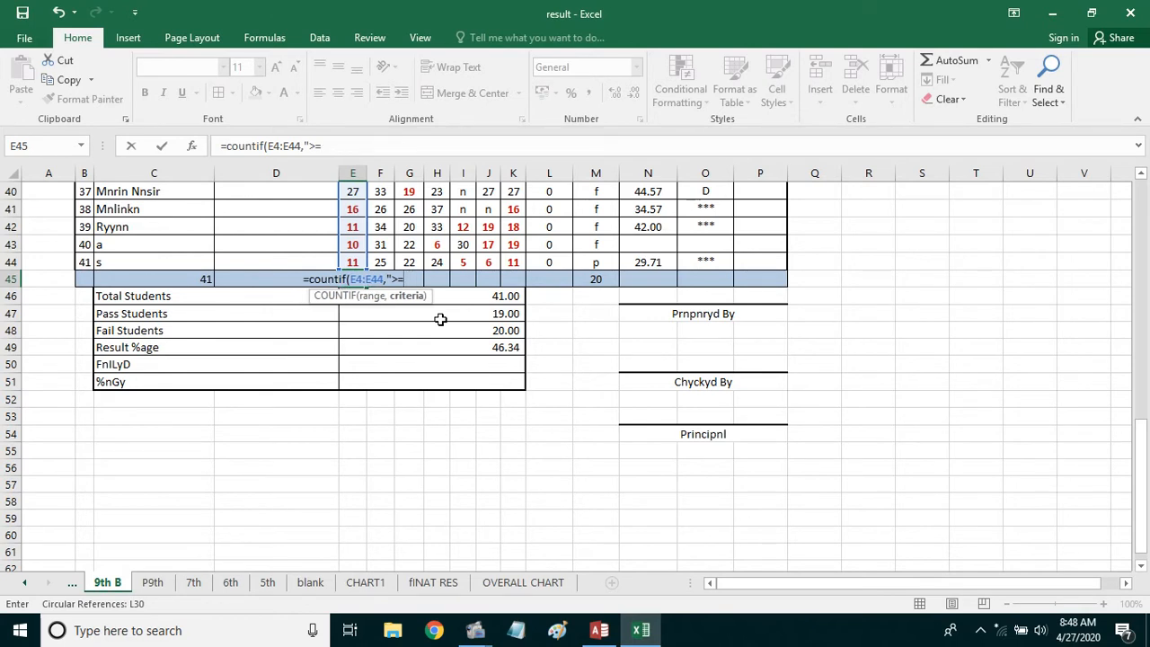
text(20"))
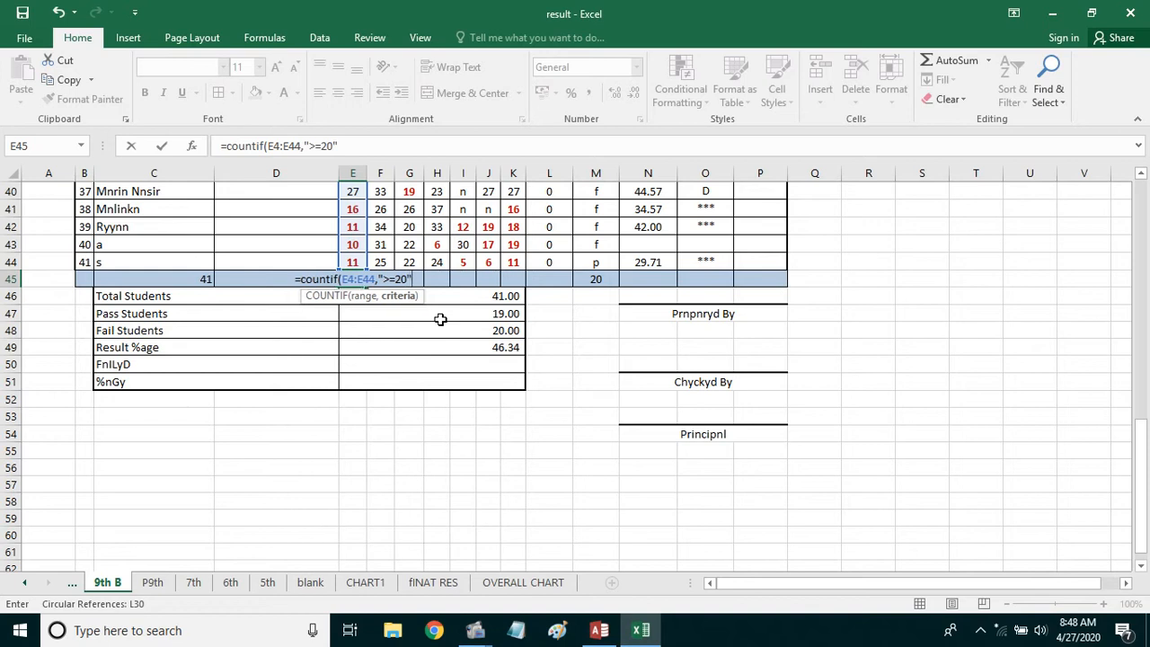
key(Return)
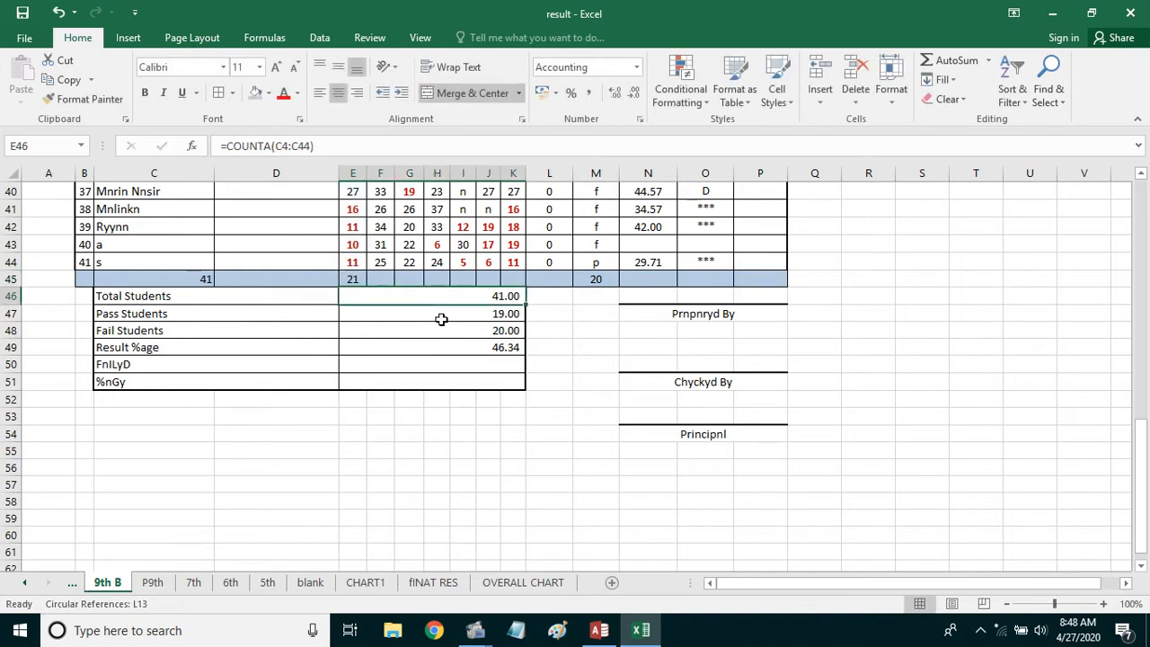
- Review the E45 COUNTIF formula against the Eng column, from its header down, and highlight the ">=20" criterion
click(356, 279)
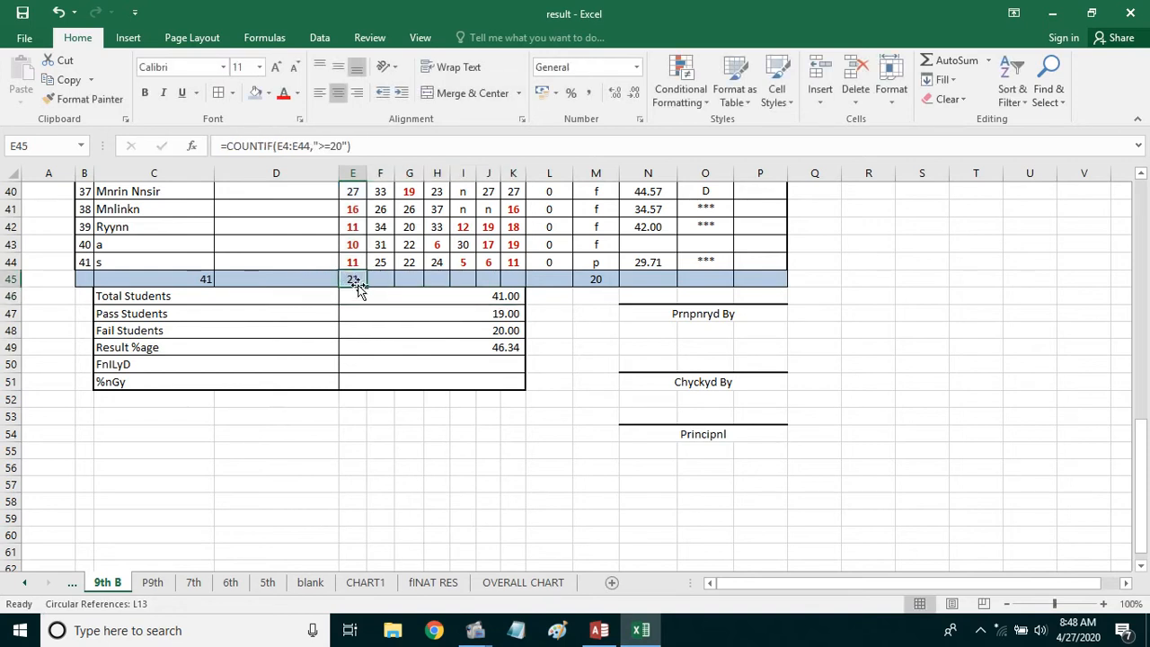
scroll(356, 296, up, 13)
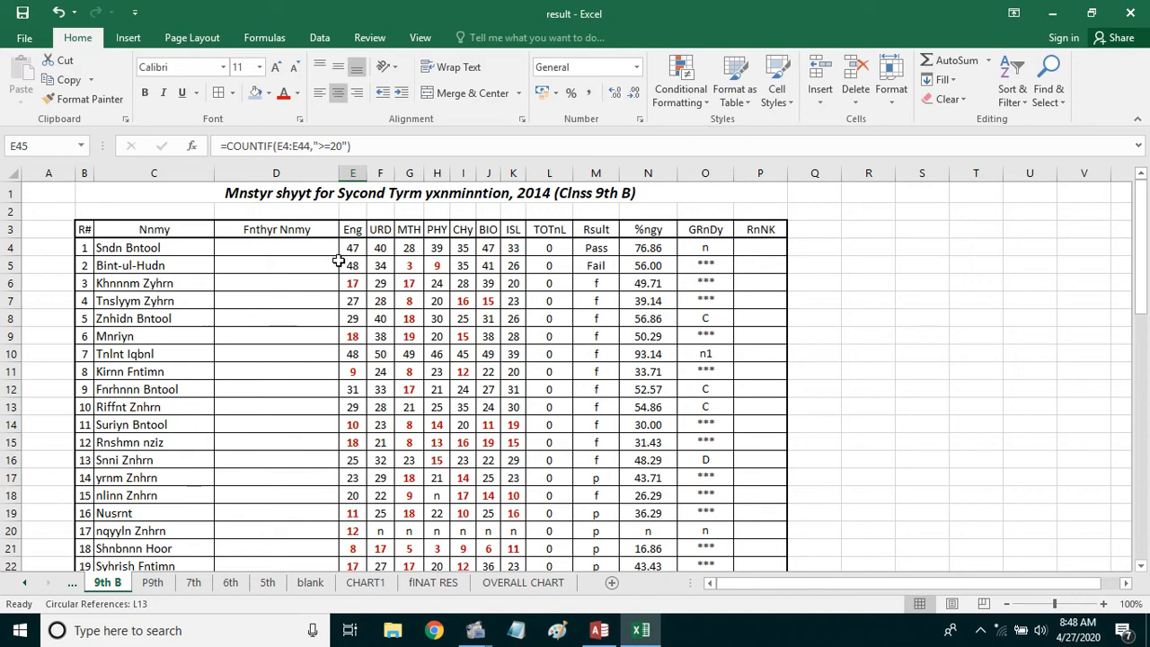
click(358, 233)
scroll(357, 359, down, 11)
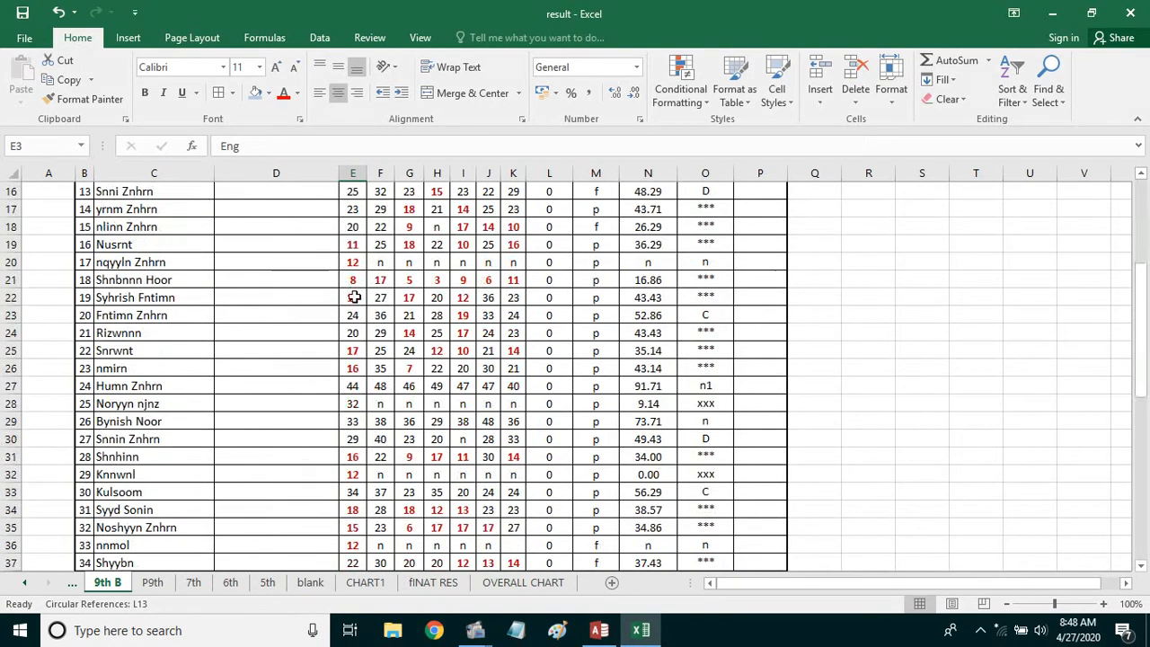
scroll(383, 402, down, 2)
click(350, 279)
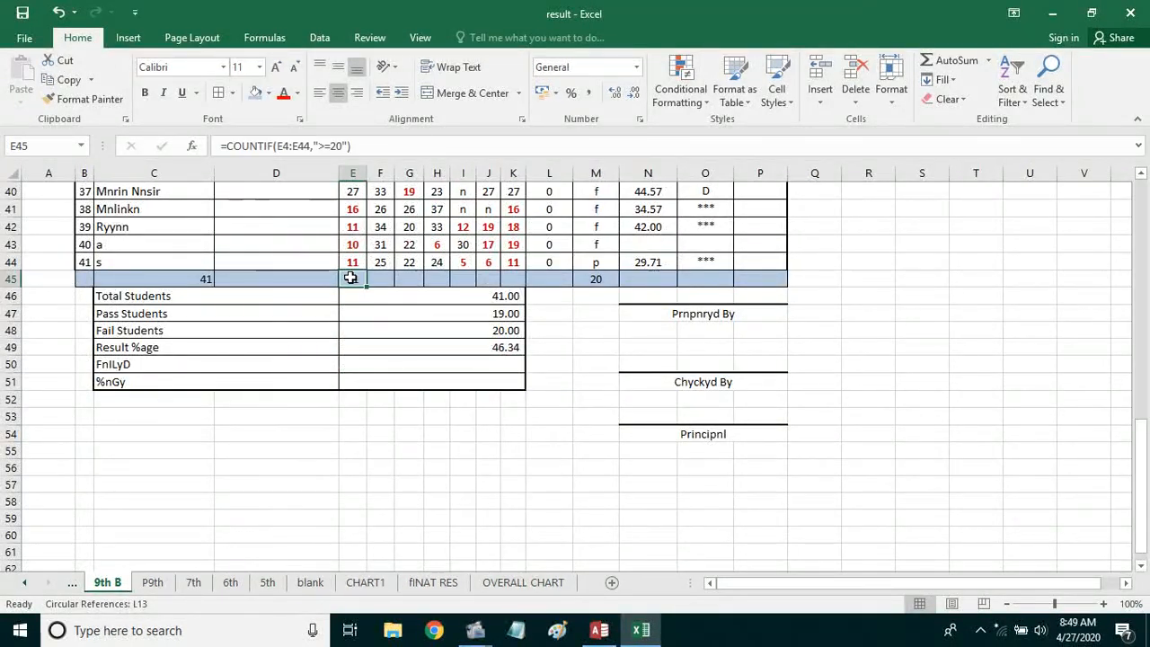
scroll(351, 278, up, 3)
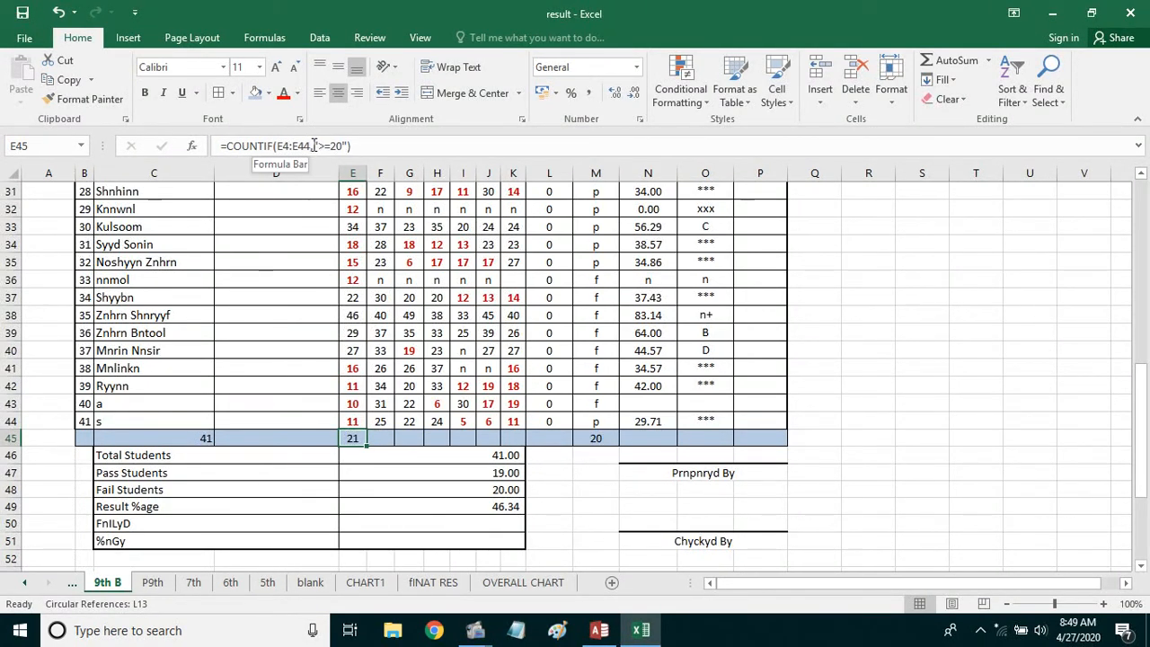
drag(314, 145, 337, 146)
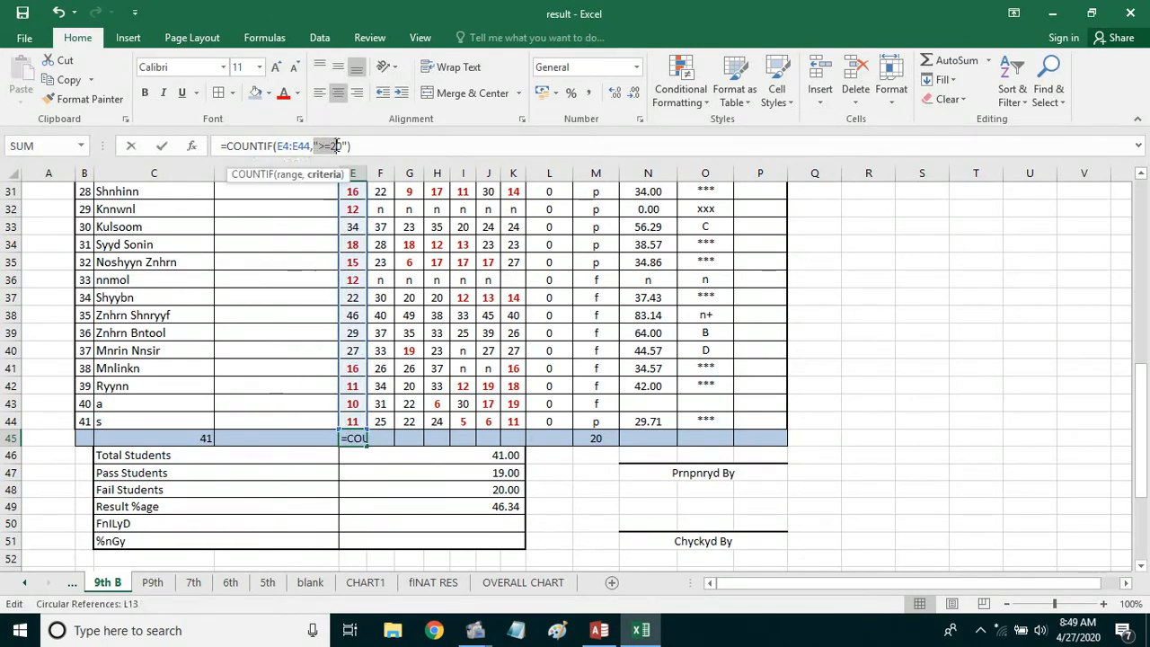
key(Return)
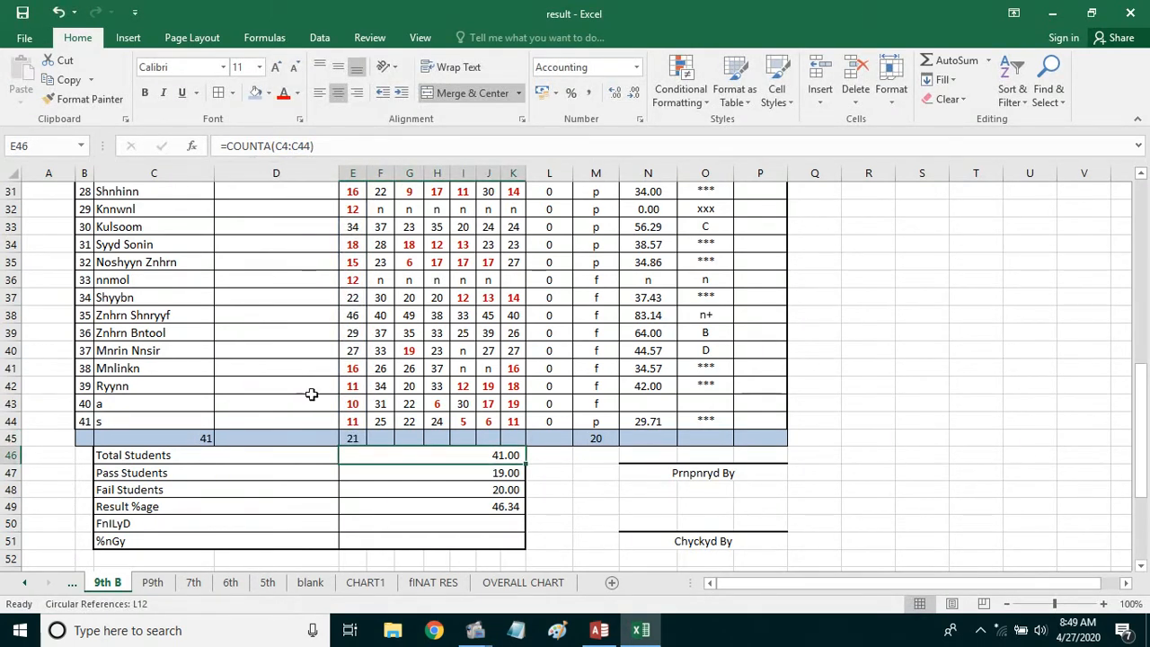
- Copy the COUNTIF formula from E45 across the other subject columns through K45
click(360, 438)
scroll(329, 344, up, 2)
scroll(326, 342, down, 3)
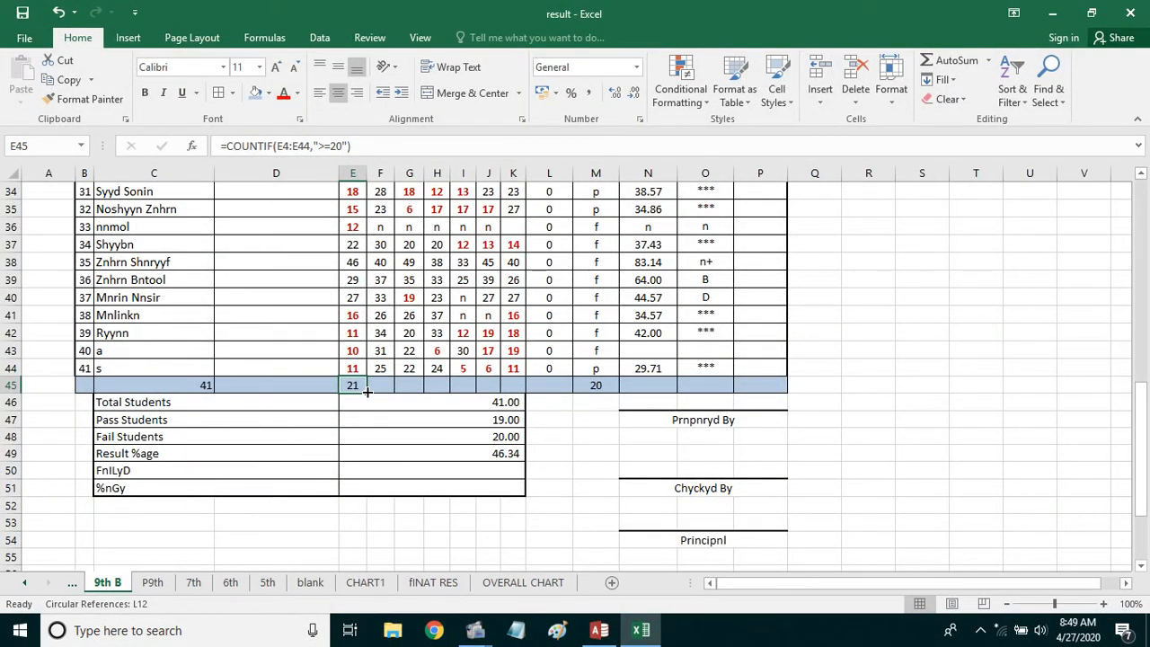
drag(366, 391, 519, 392)
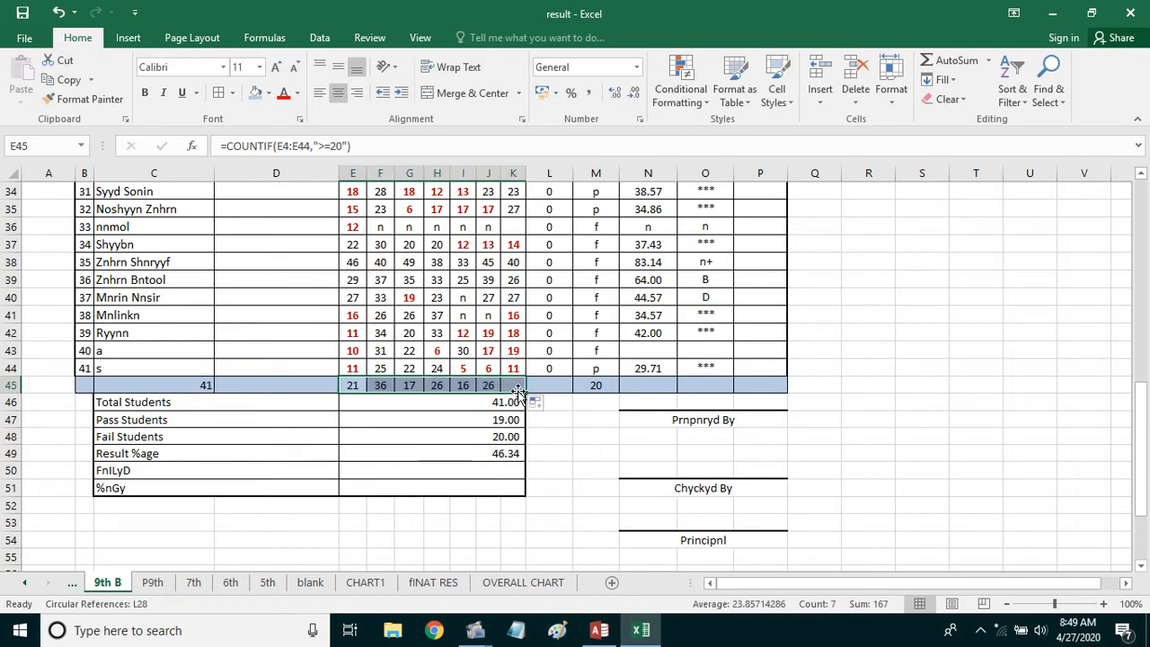
click(394, 406)
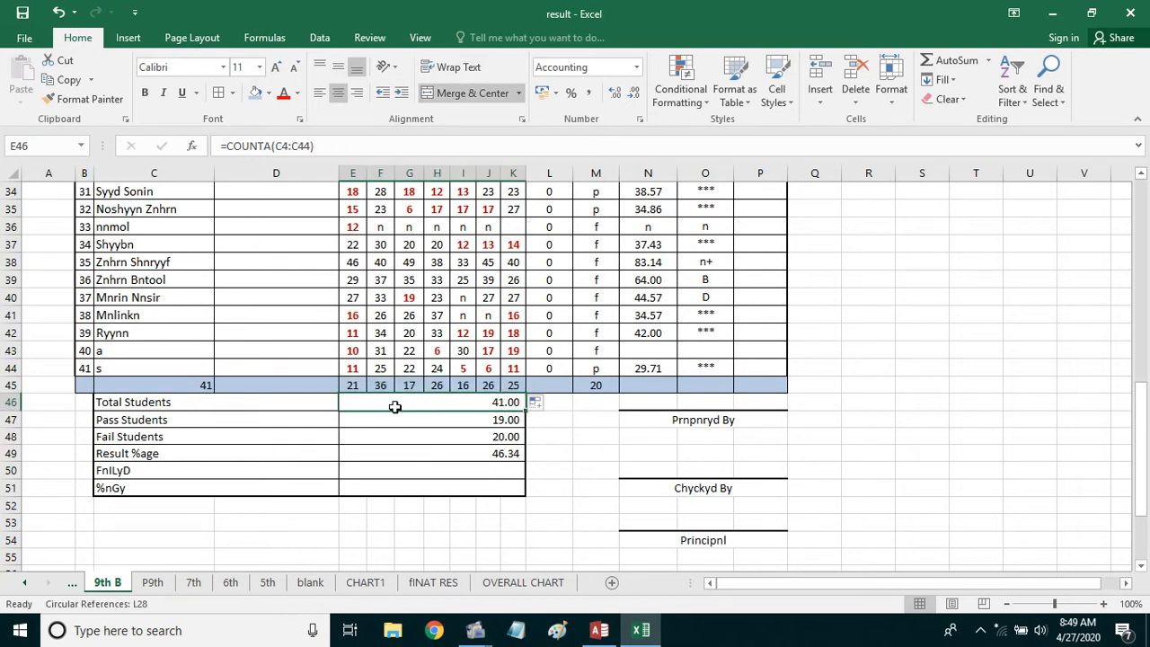
- Check the COUNTIF formulas in row 45 across the subject columns, including their ranges and ">=20" criterion
click(354, 386)
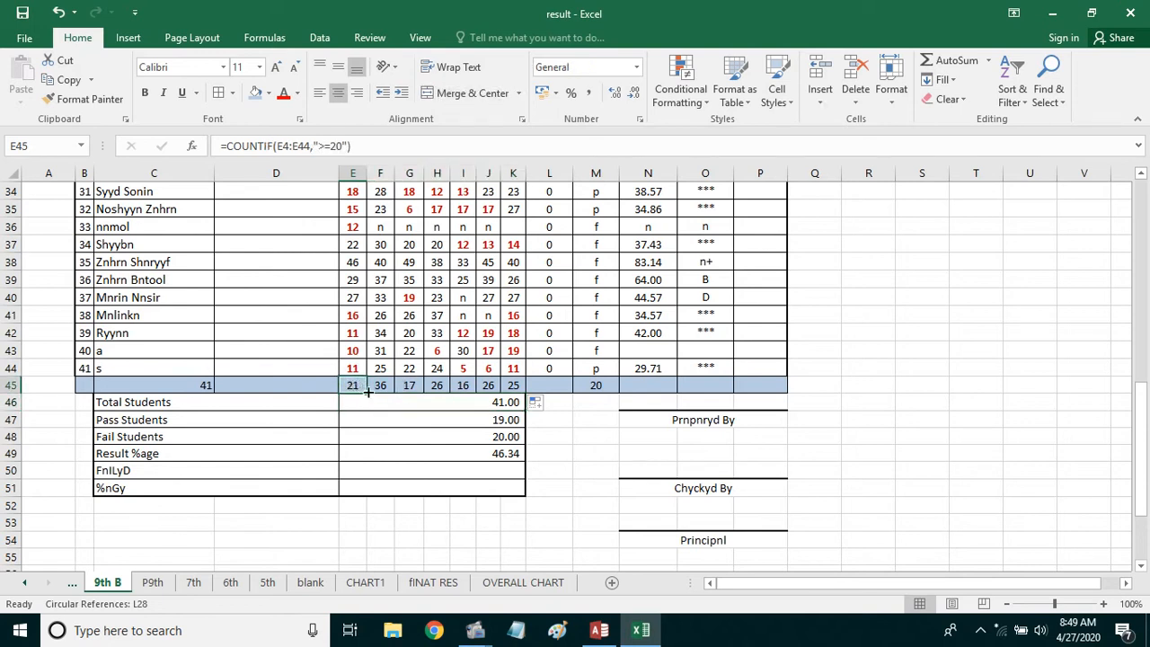
click(411, 387)
click(438, 388)
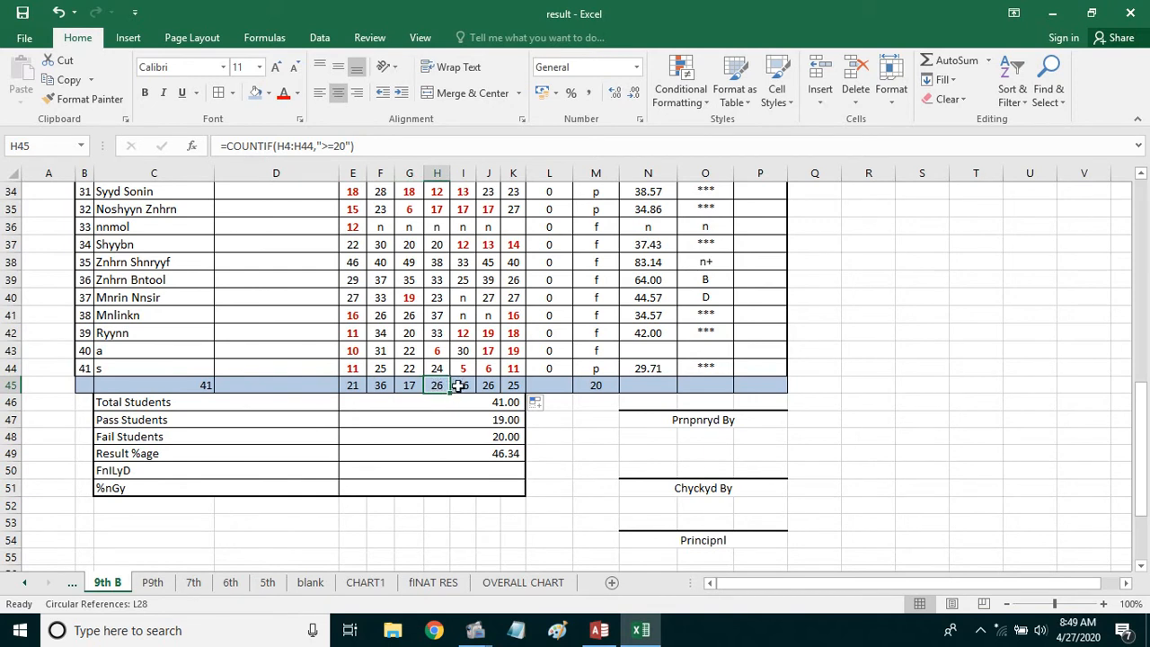
click(460, 385)
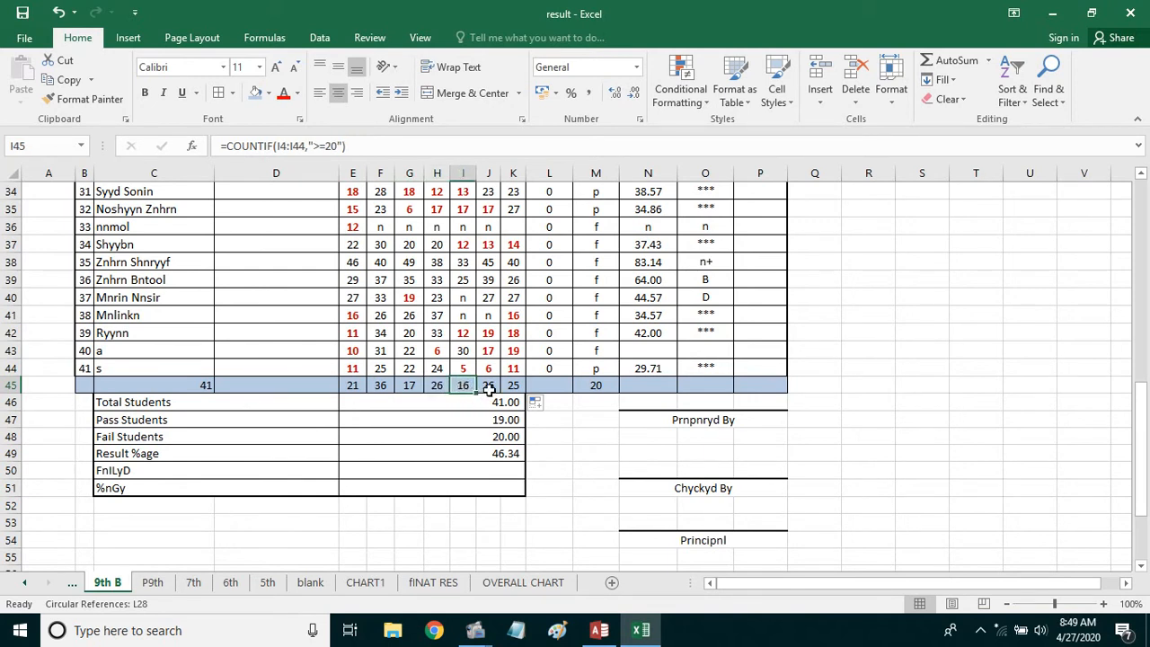
click(489, 386)
click(513, 388)
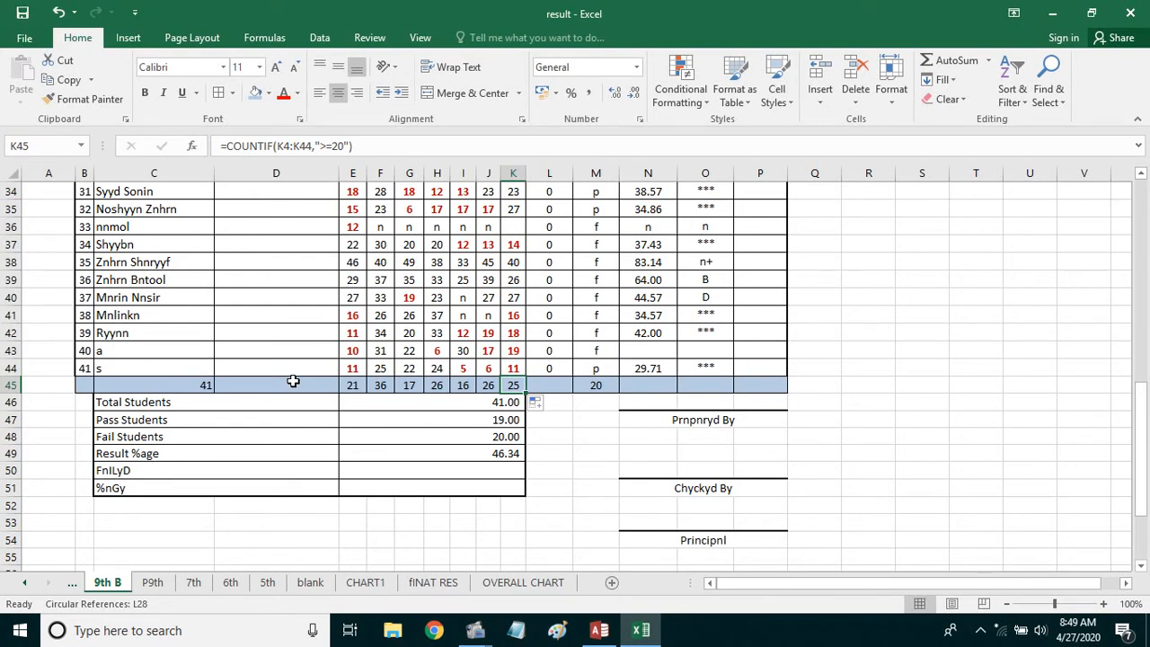
click(353, 385)
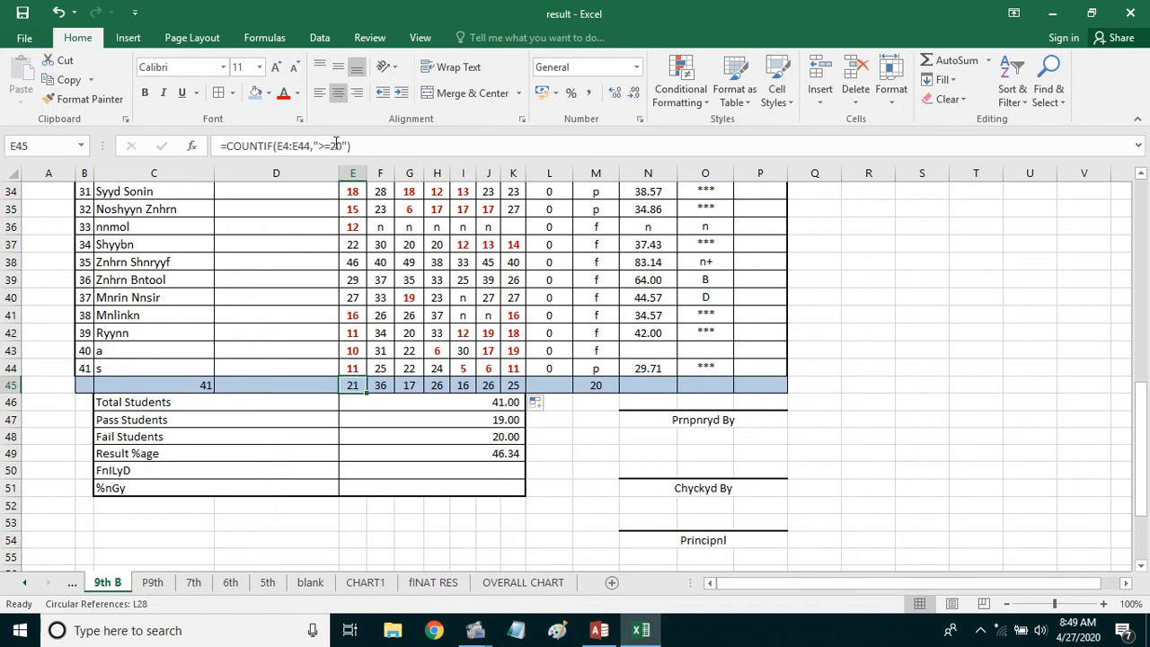
click(362, 404)
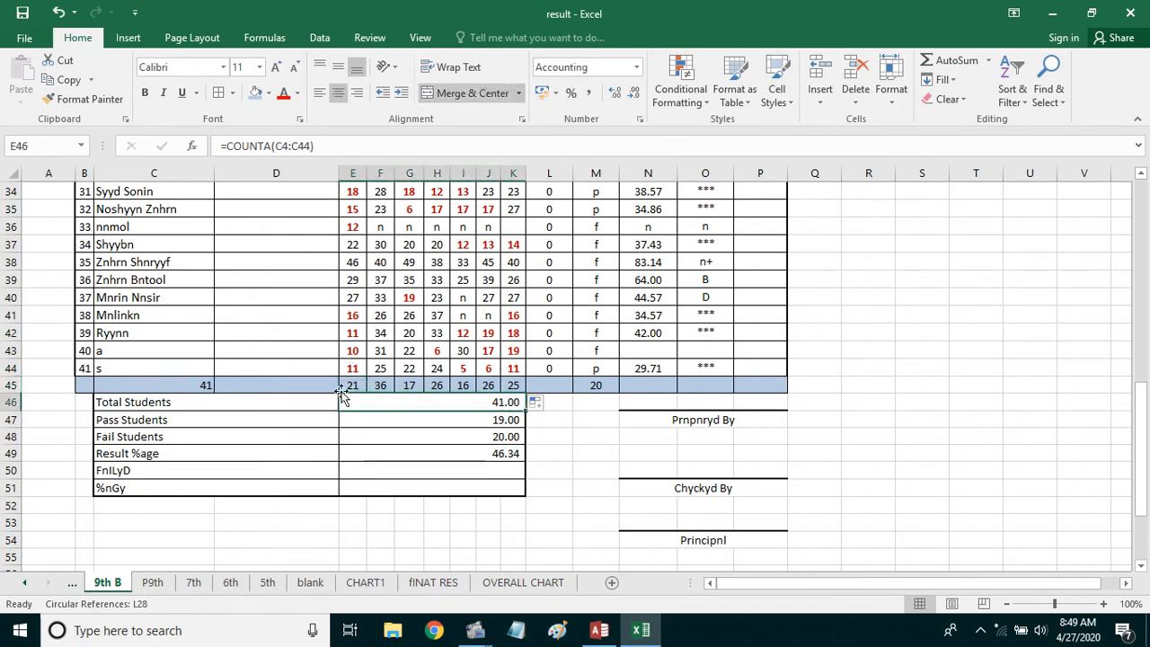
- Insert a blank row above Total Students, directly below the subject counts in row 45, and select its cell C46
click(353, 386)
right_click(9, 404)
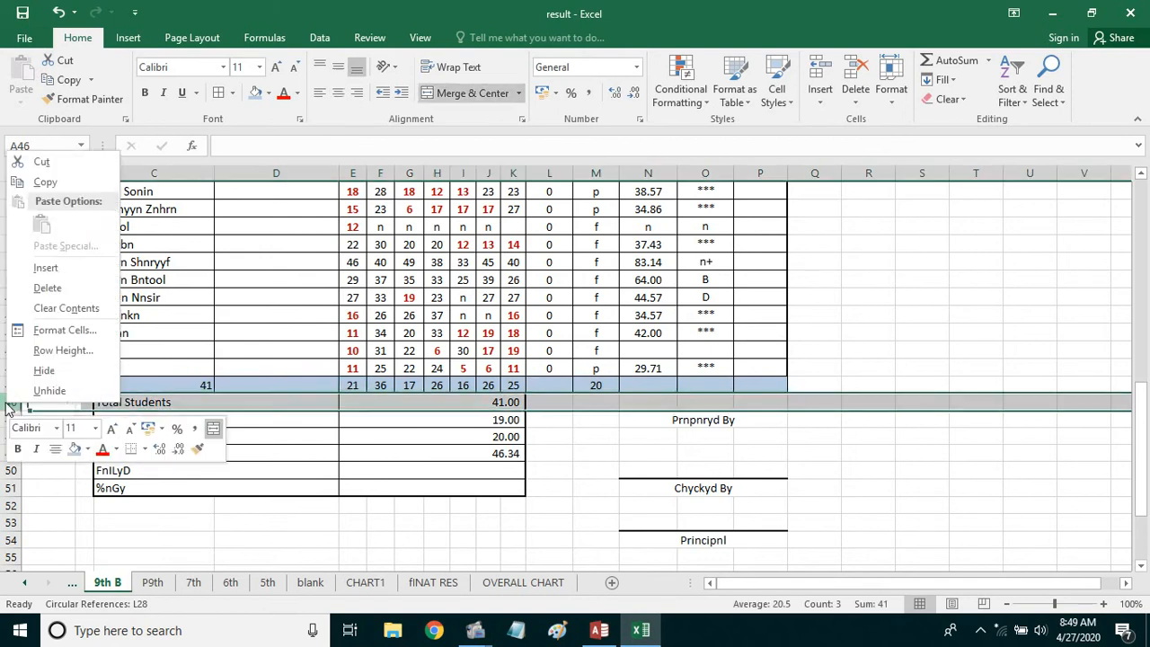
click(41, 268)
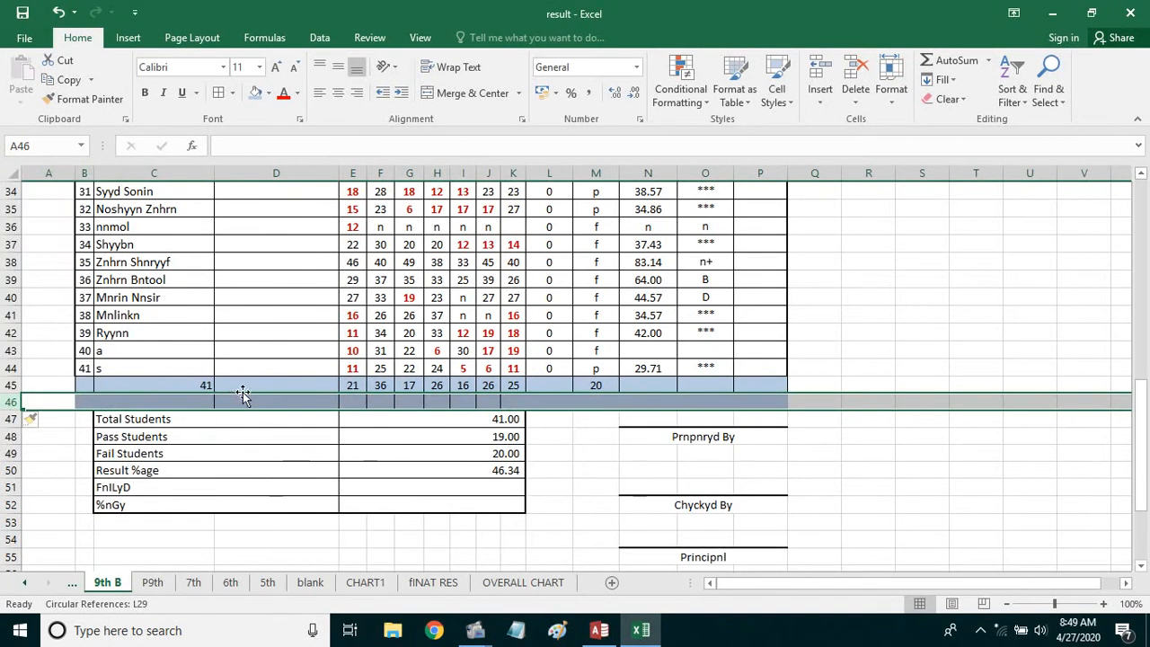
click(238, 402)
click(159, 401)
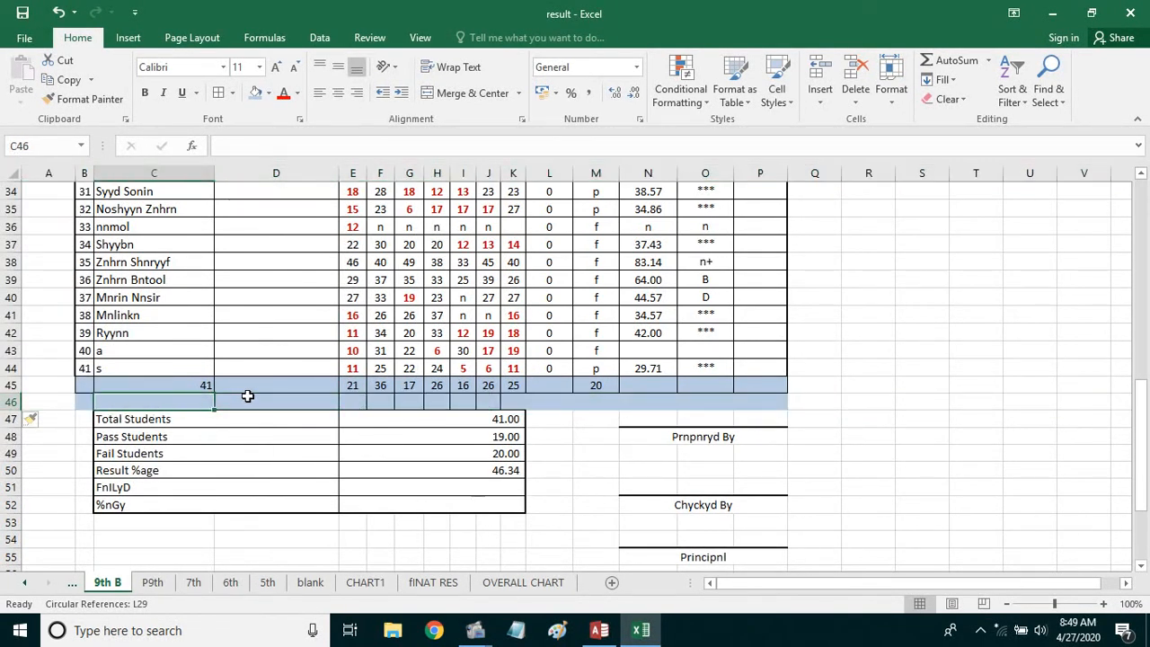
- Merge and center B45:D45 in the subject counts row and label it "Result %age"
drag(247, 388, 90, 388)
key(F4)
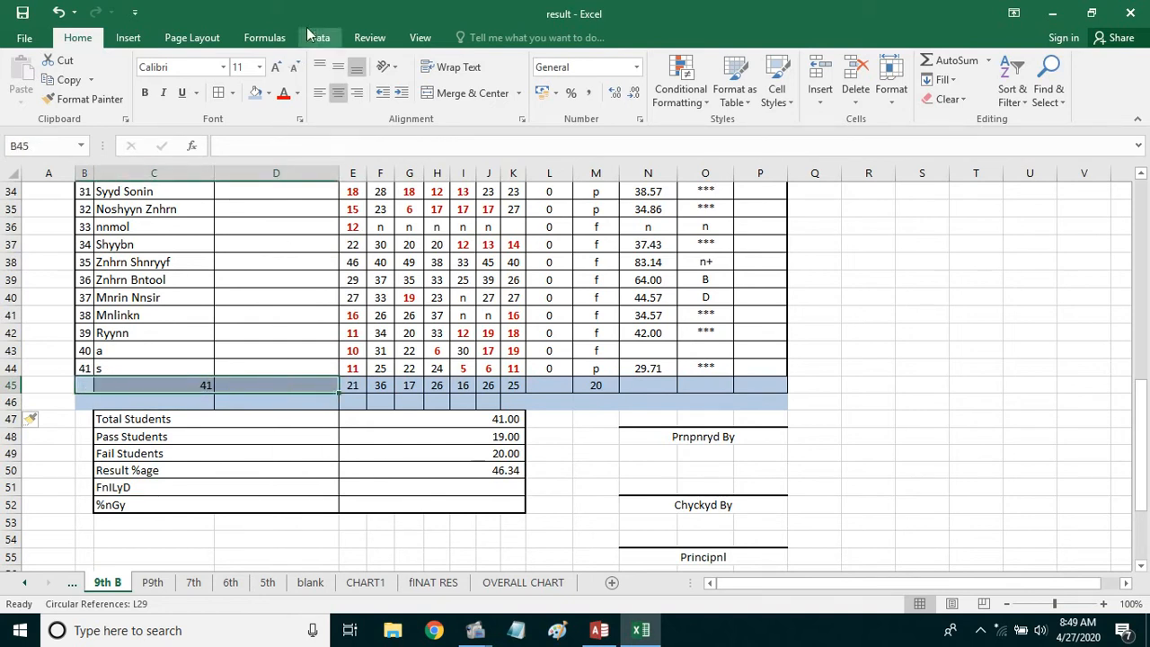
click(429, 94)
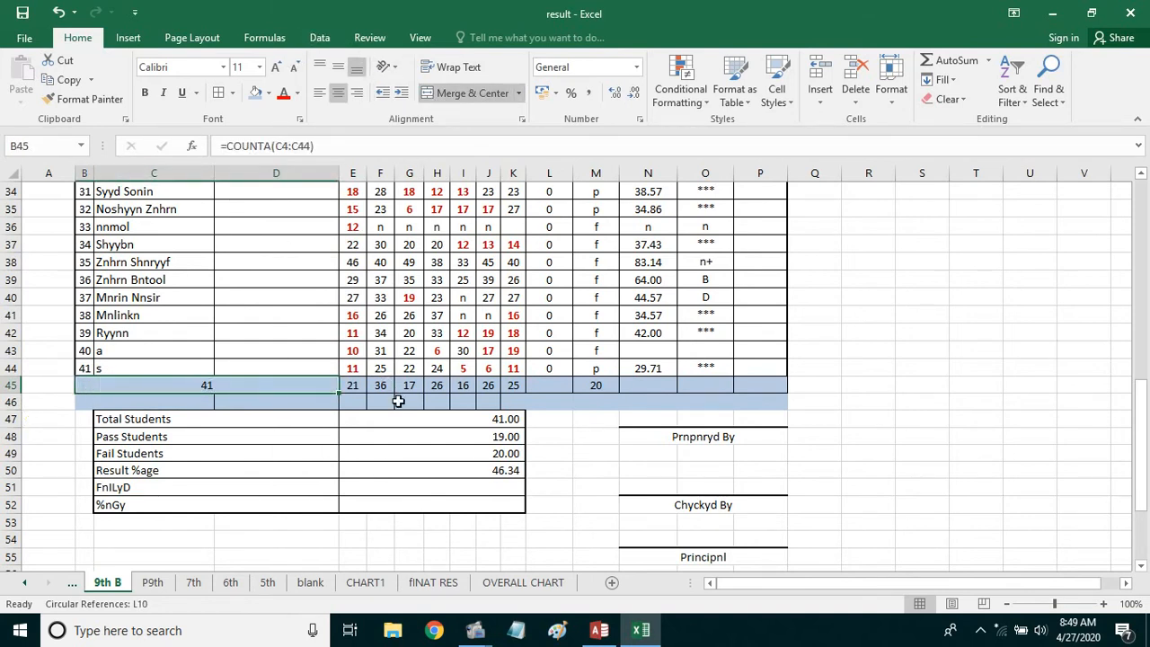
text(Re)
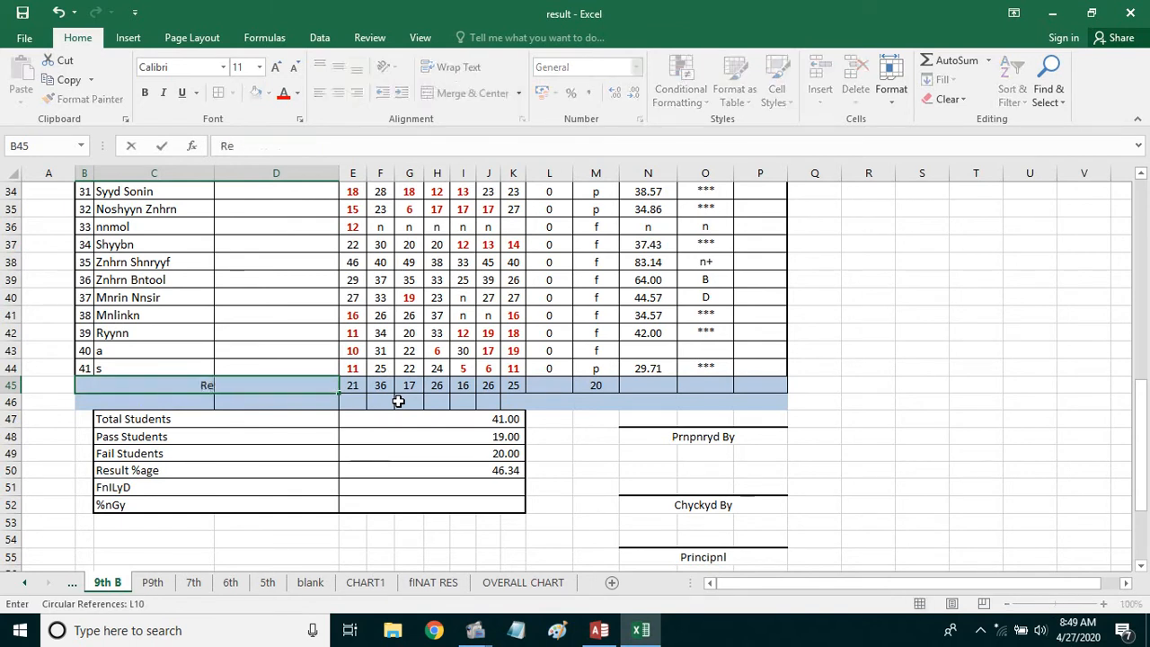
text(sult %age)
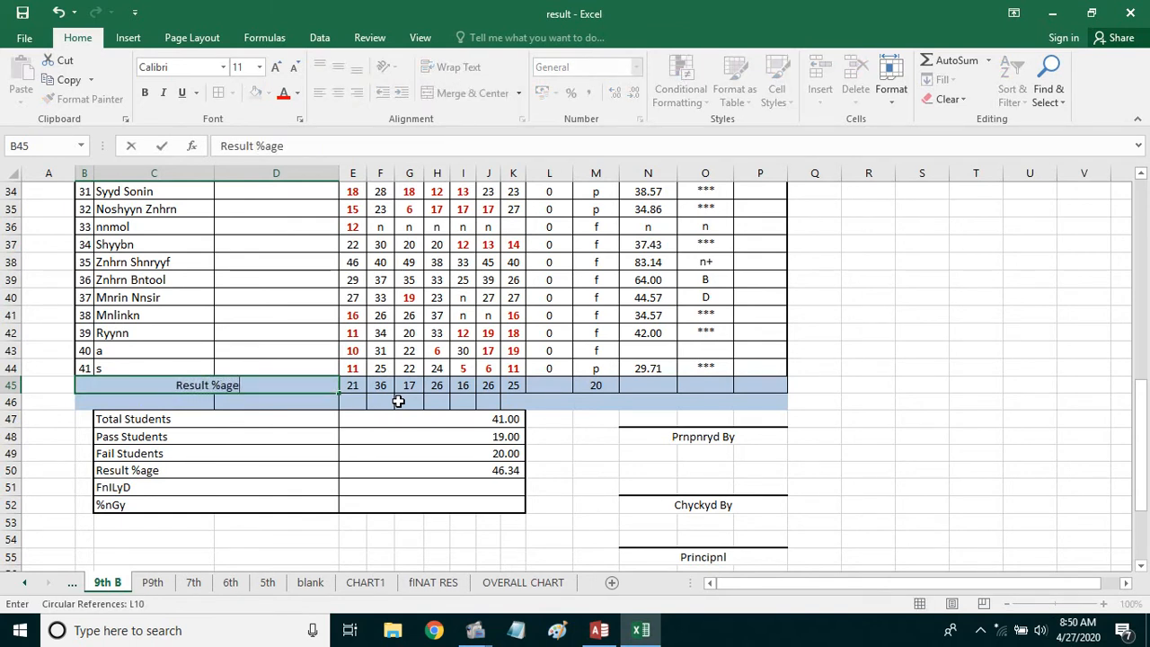
key(Return)
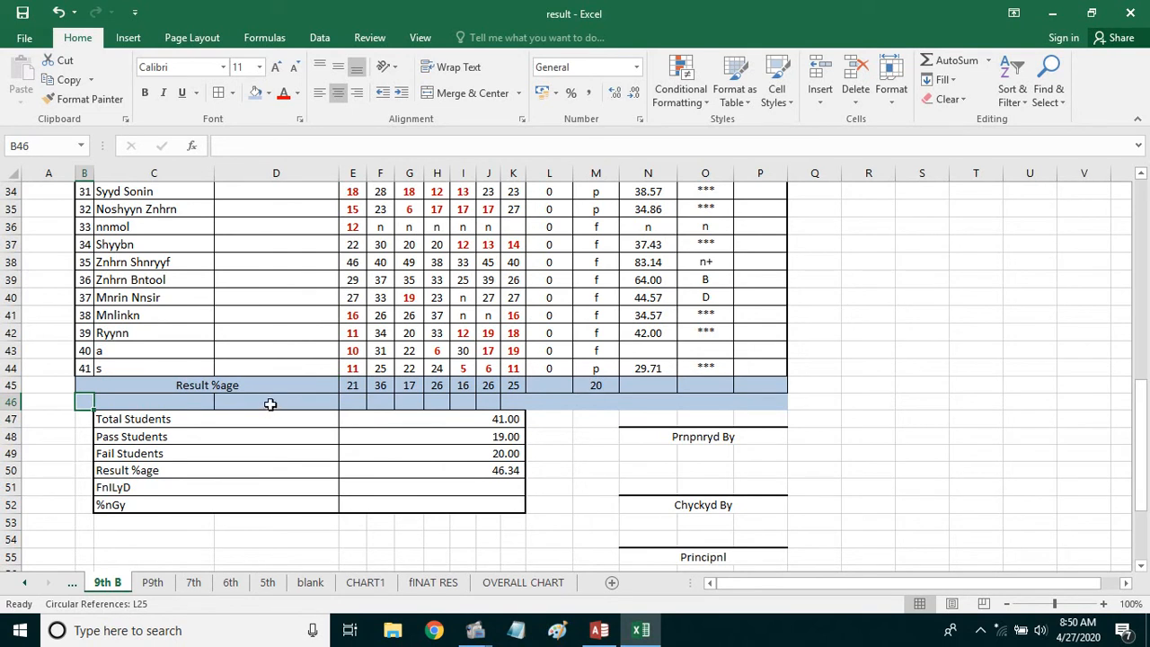
- Replace the label in the merged cell B45 with "Pass Students"
click(243, 384)
double_click(243, 384)
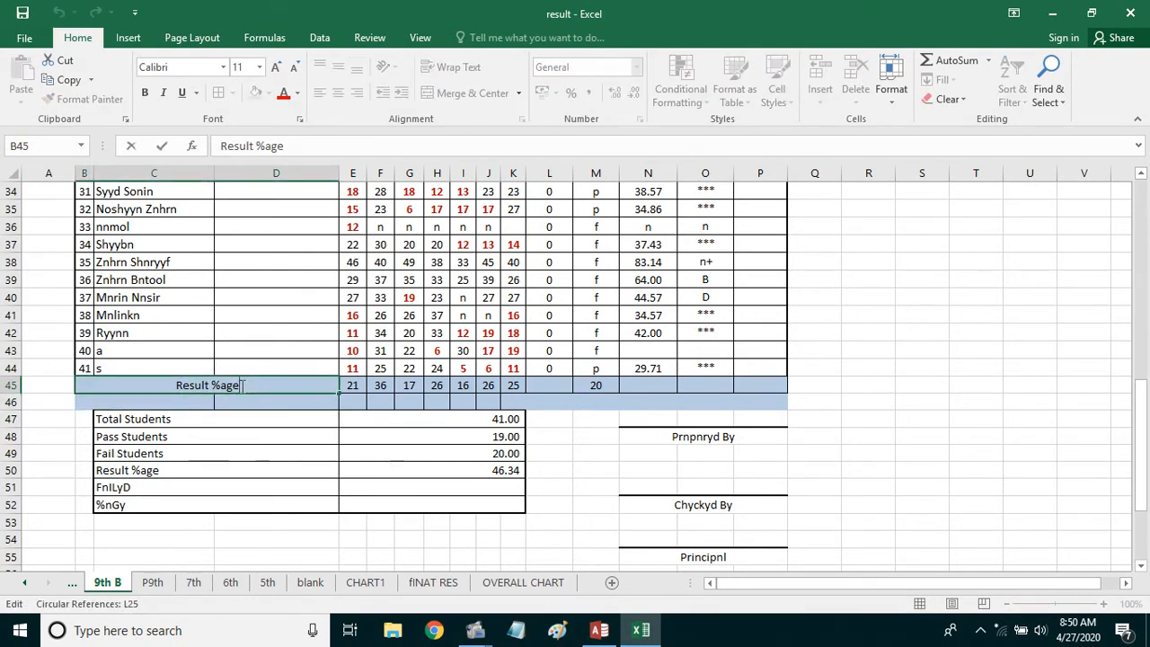
key(BackSpace)
key(BackSpace)
key(BackSpace)
key(BackSpace)
key(BackSpace)
key(BackSpace)
key(BackSpace)
key(BackSpace)
key(BackSpace)
key(BackSpace)
key(BackSpace)
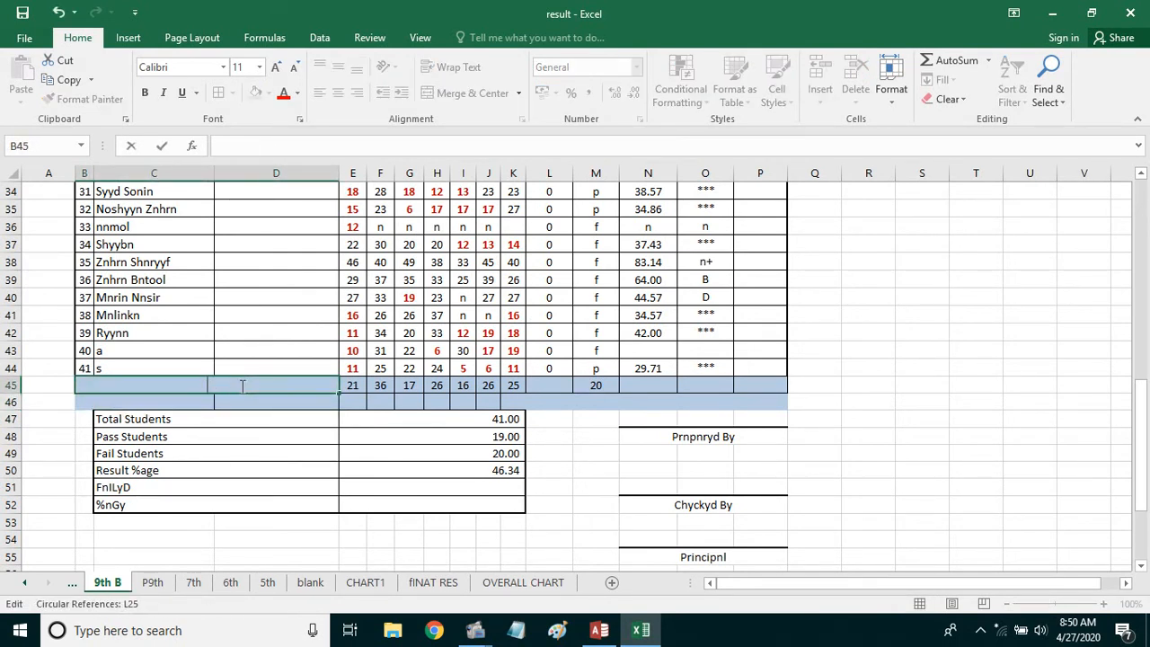
text(Pass Stud)
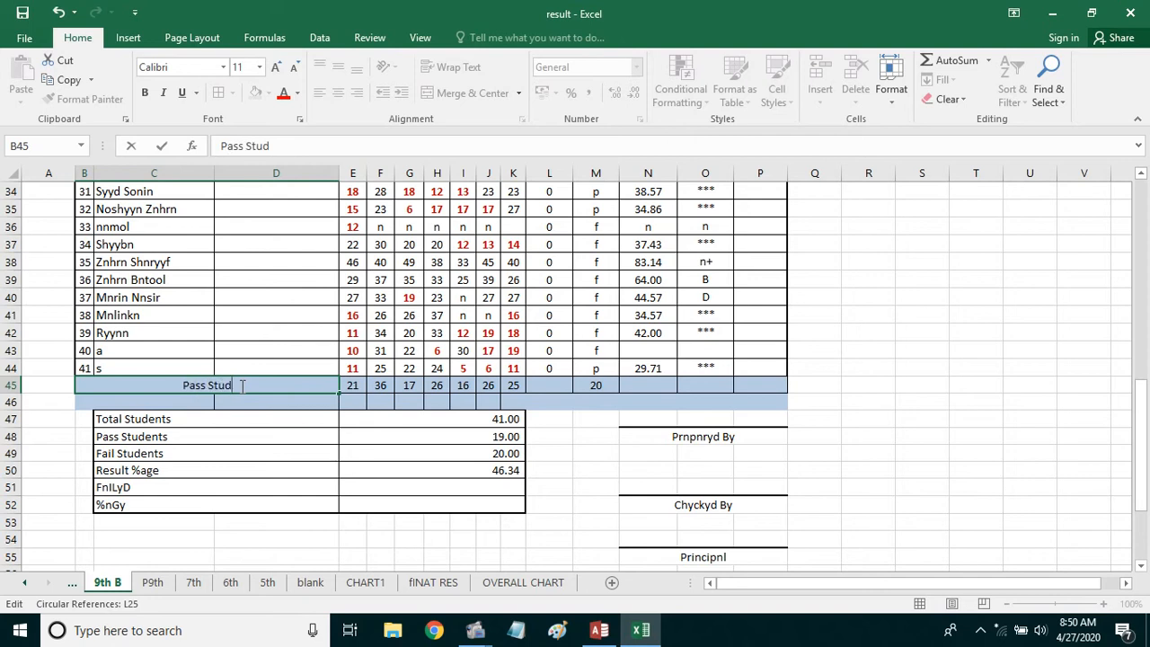
text(ents)
- Merge and center C46:D46 and label it "Result %age"
drag(243, 398, 165, 404)
click(432, 91)
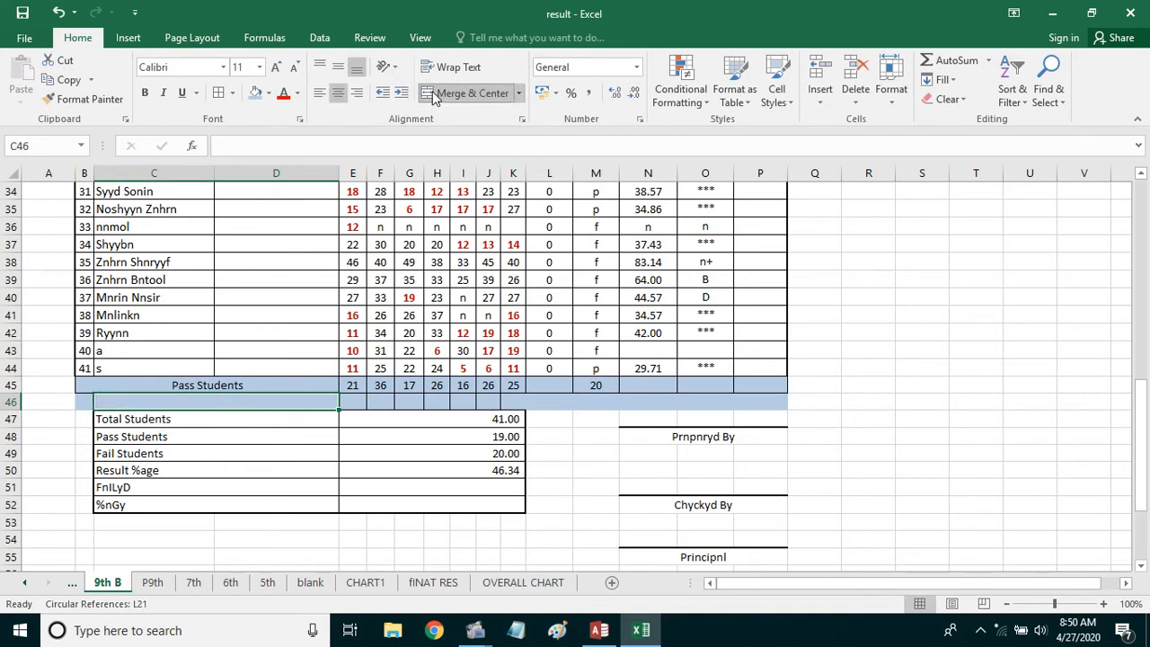
text(Result %age)
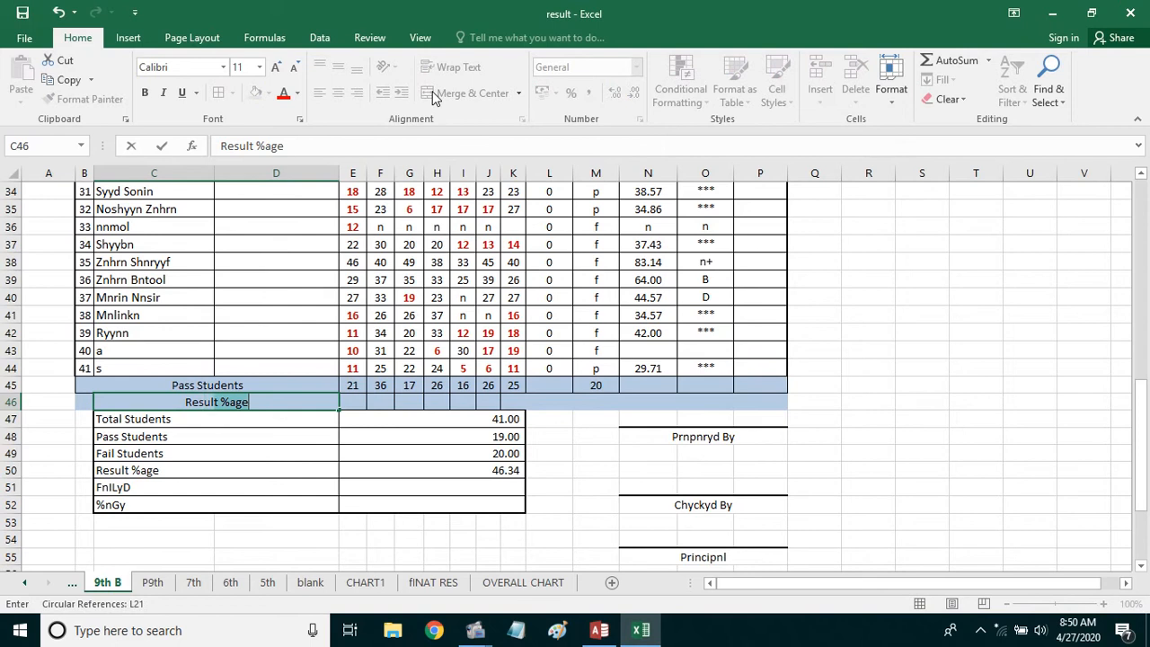
key(Return)
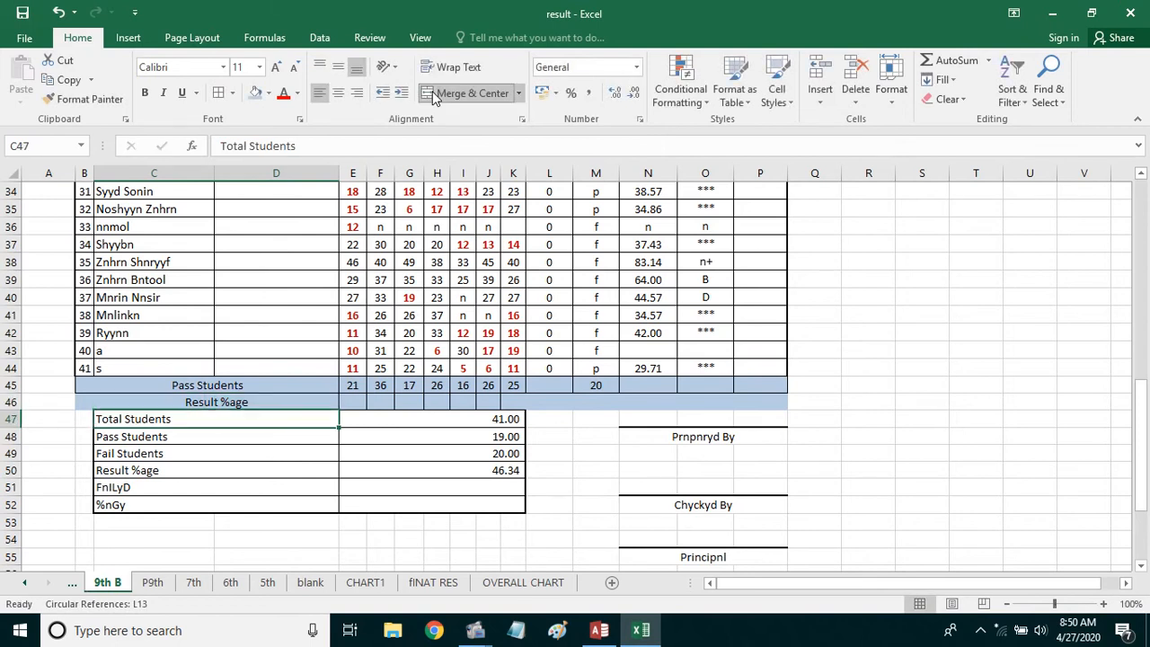
click(356, 403)
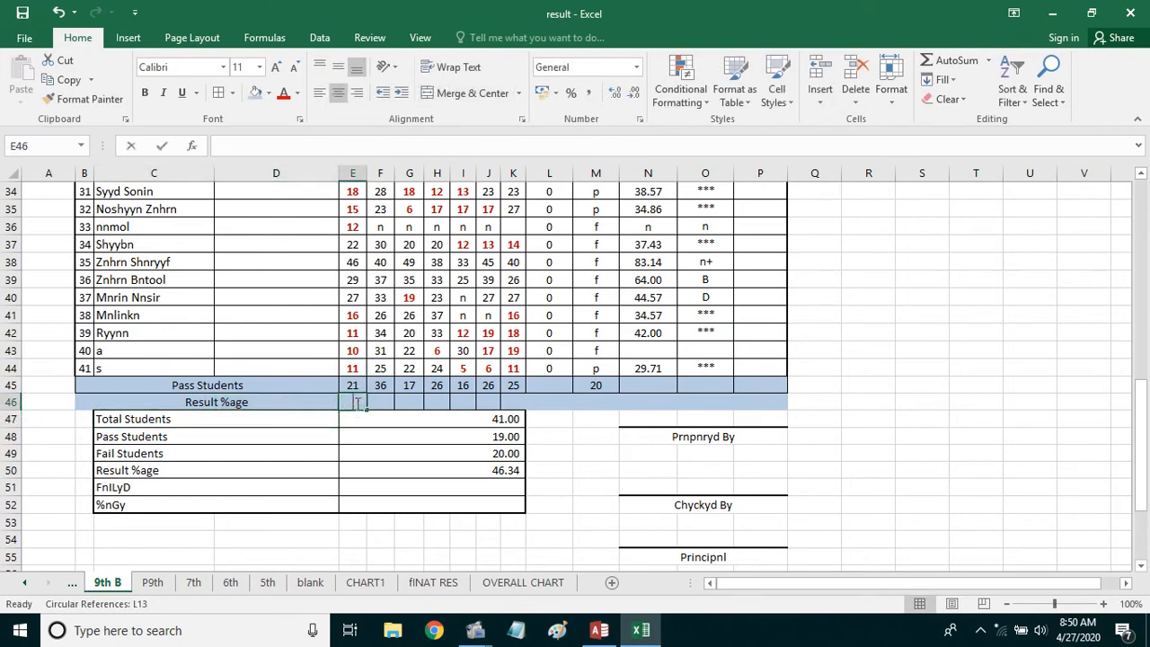
text(=)
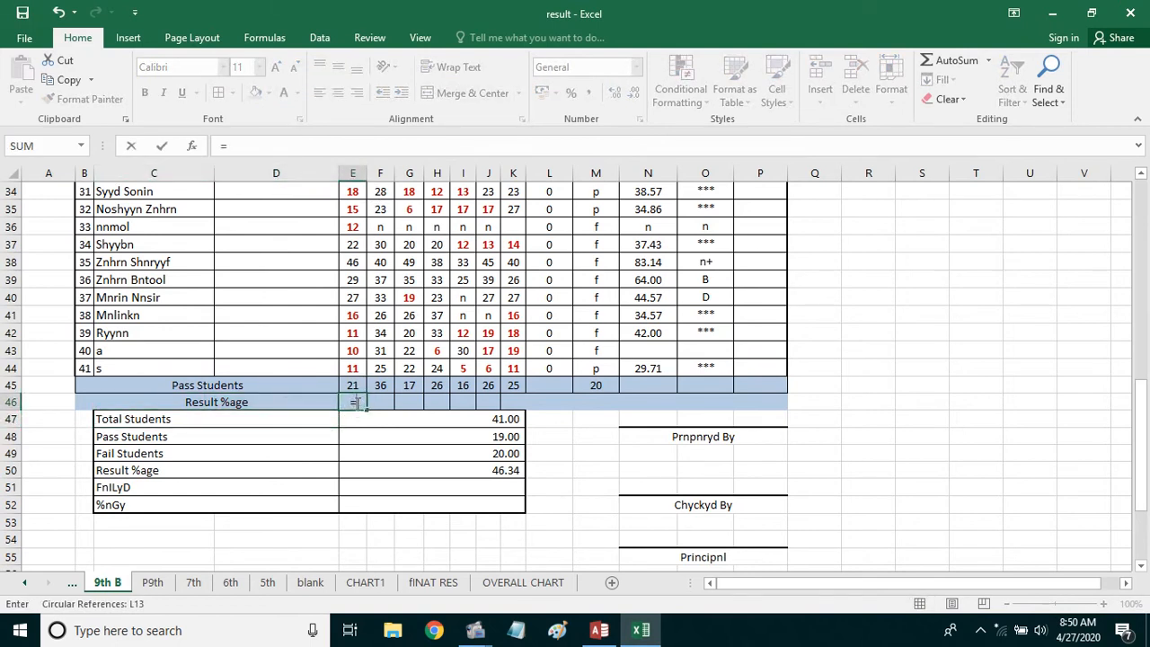
click(491, 421)
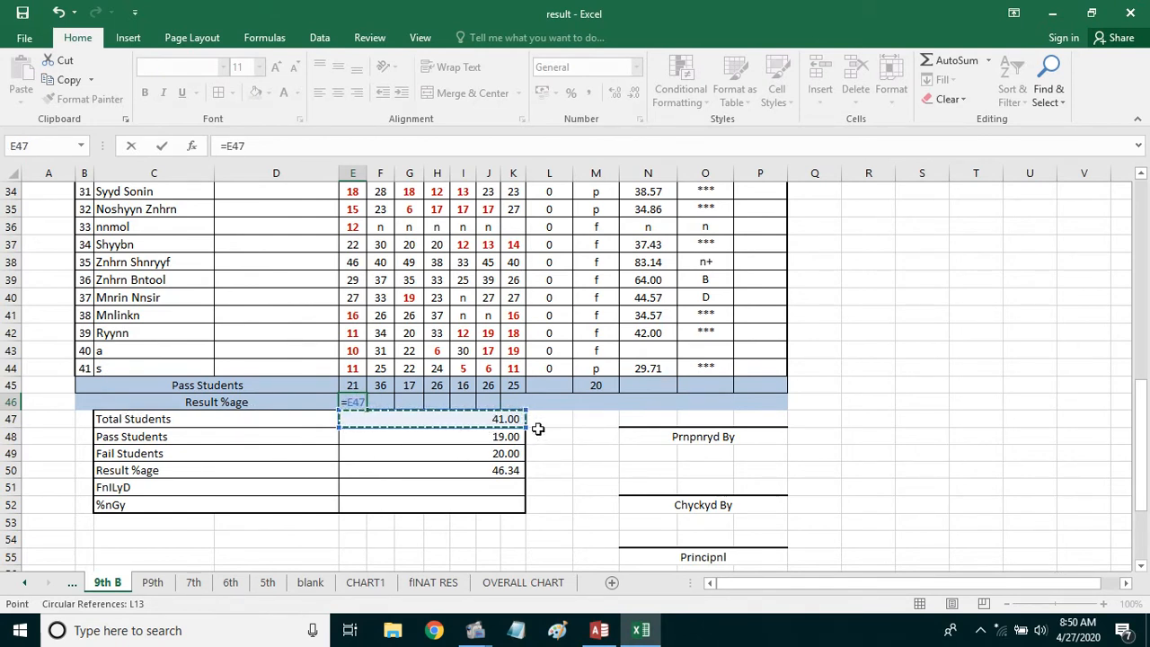
key(Escape)
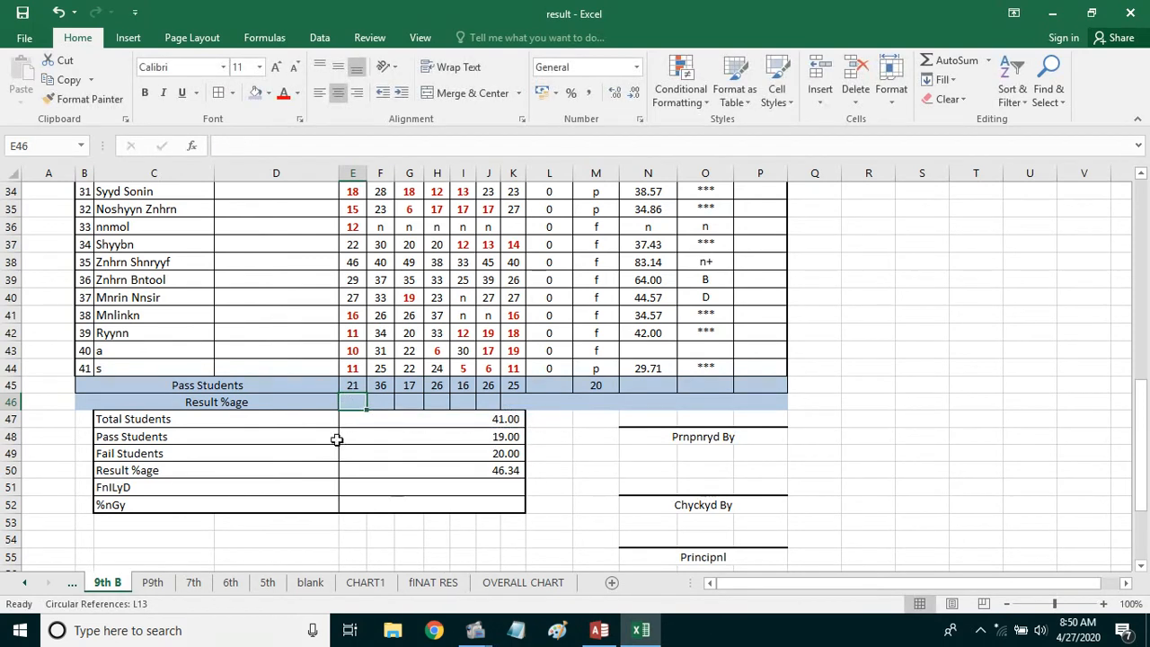
- Calculate the pass percentage in E46 with =E45*100/E47 and copy the formula across through K46
text(=)
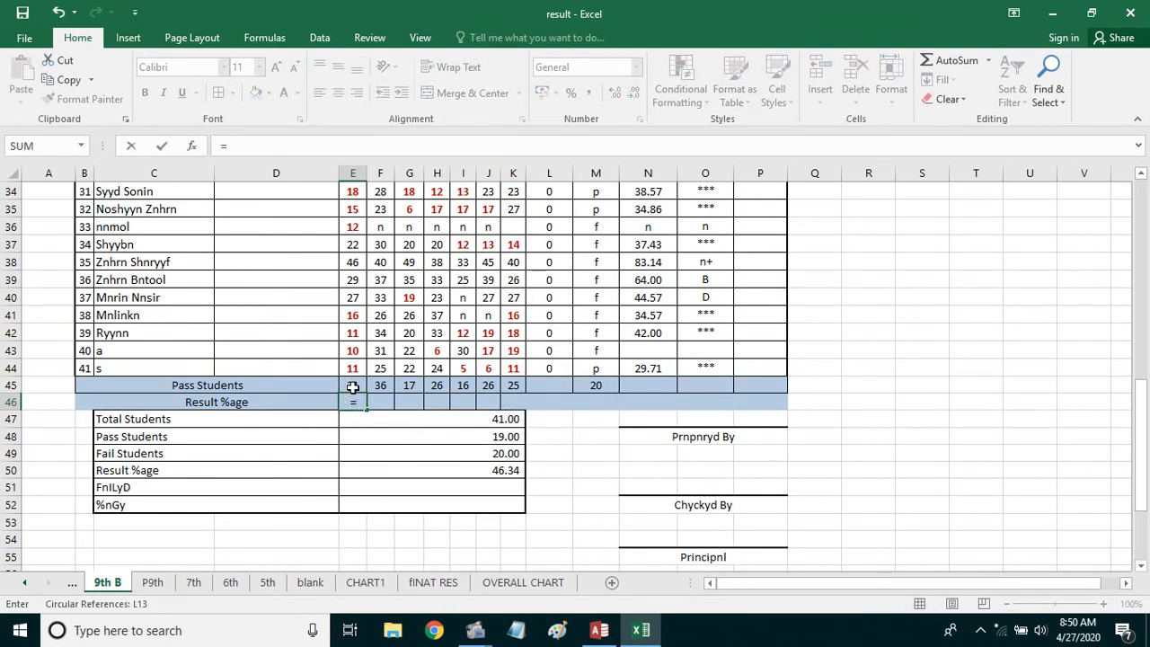
click(353, 387)
text(*)
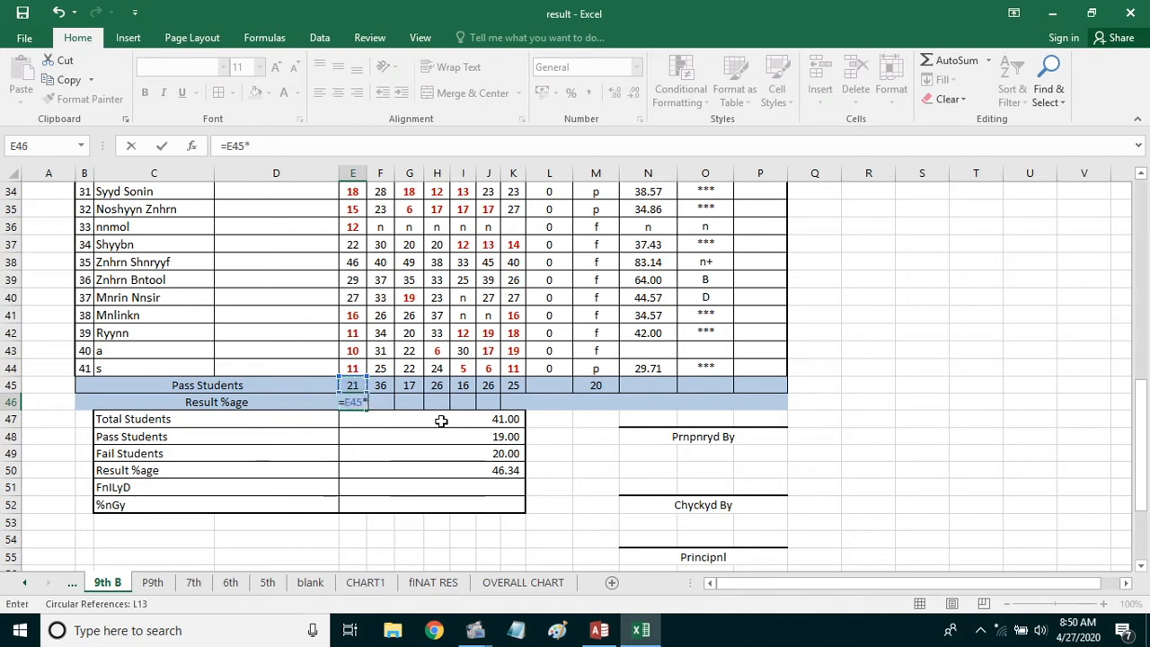
text(100/)
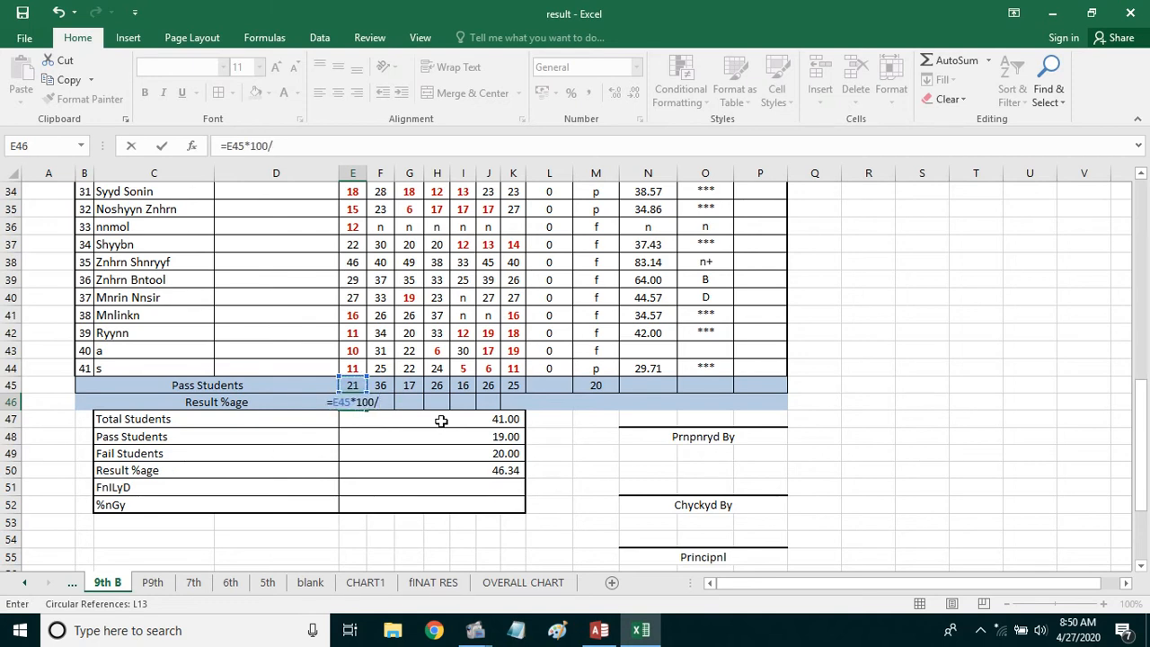
click(441, 422)
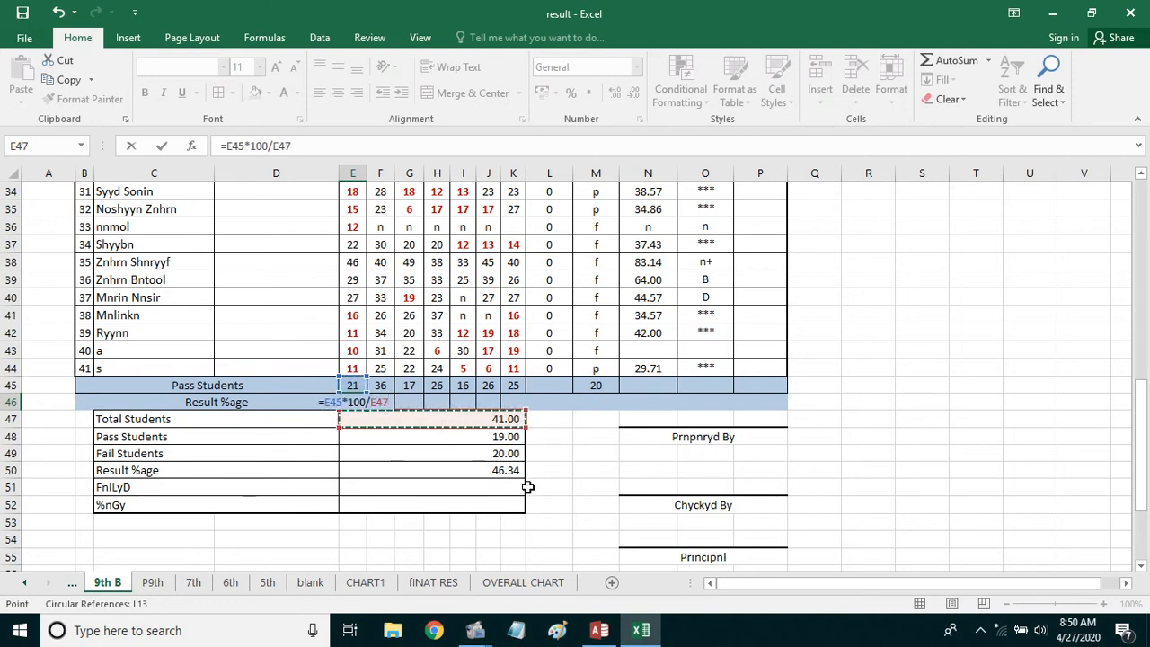
key(Return)
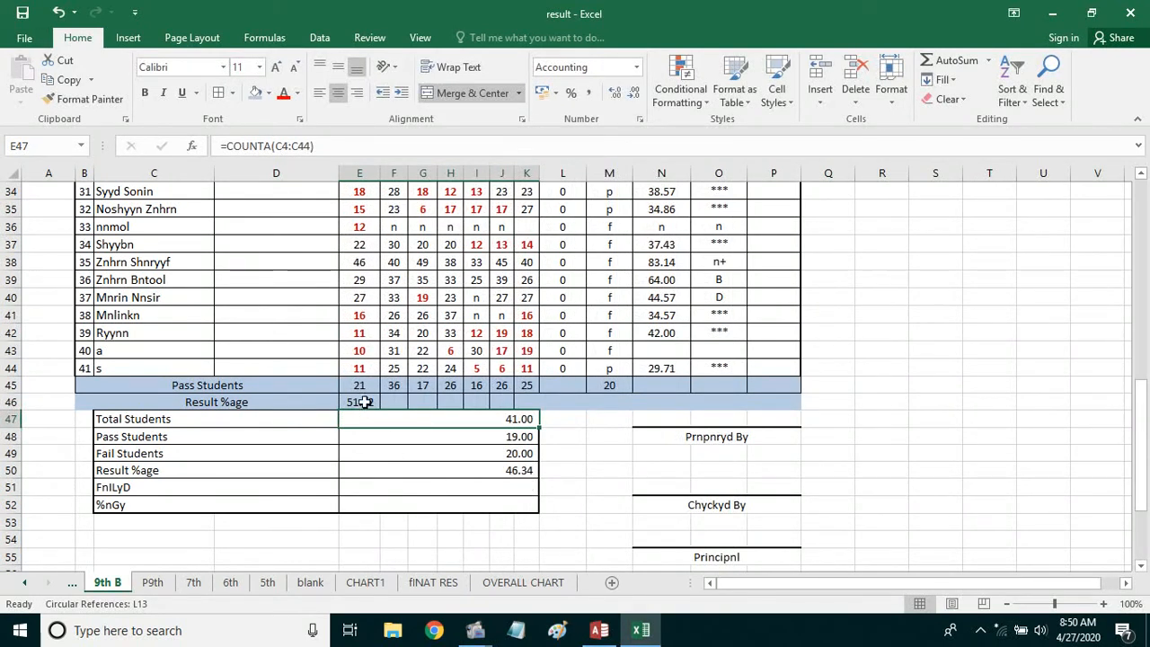
click(370, 402)
drag(380, 409, 535, 410)
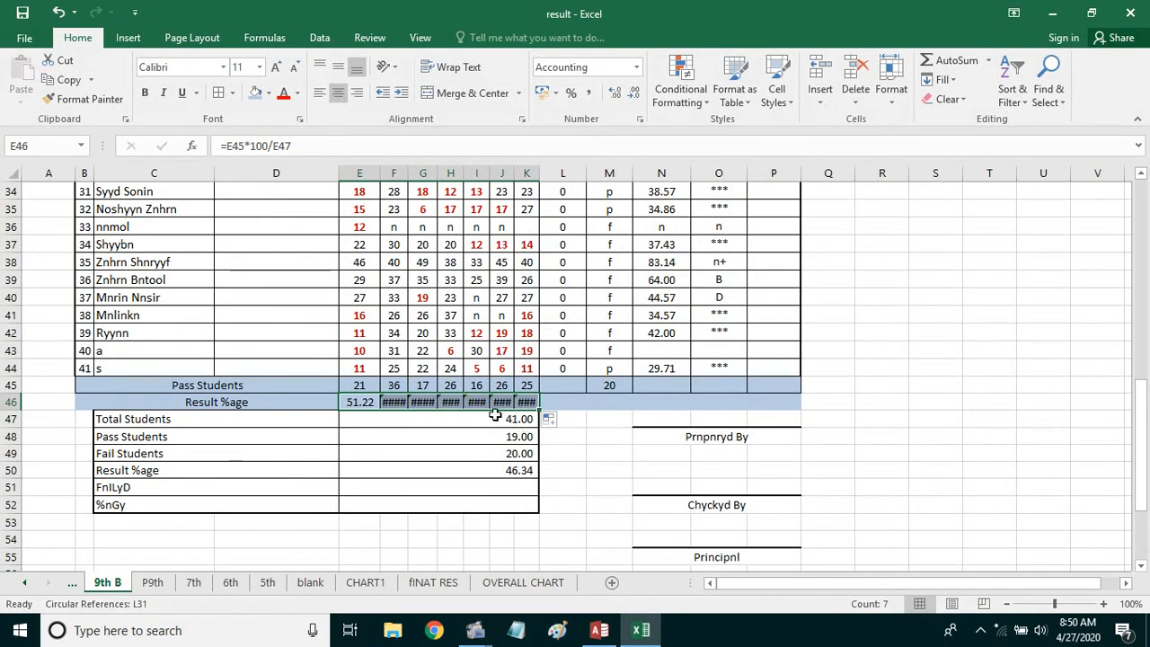
- Reduce the Result %age values in E46:K46 to no decimal places and widen column K
click(369, 402)
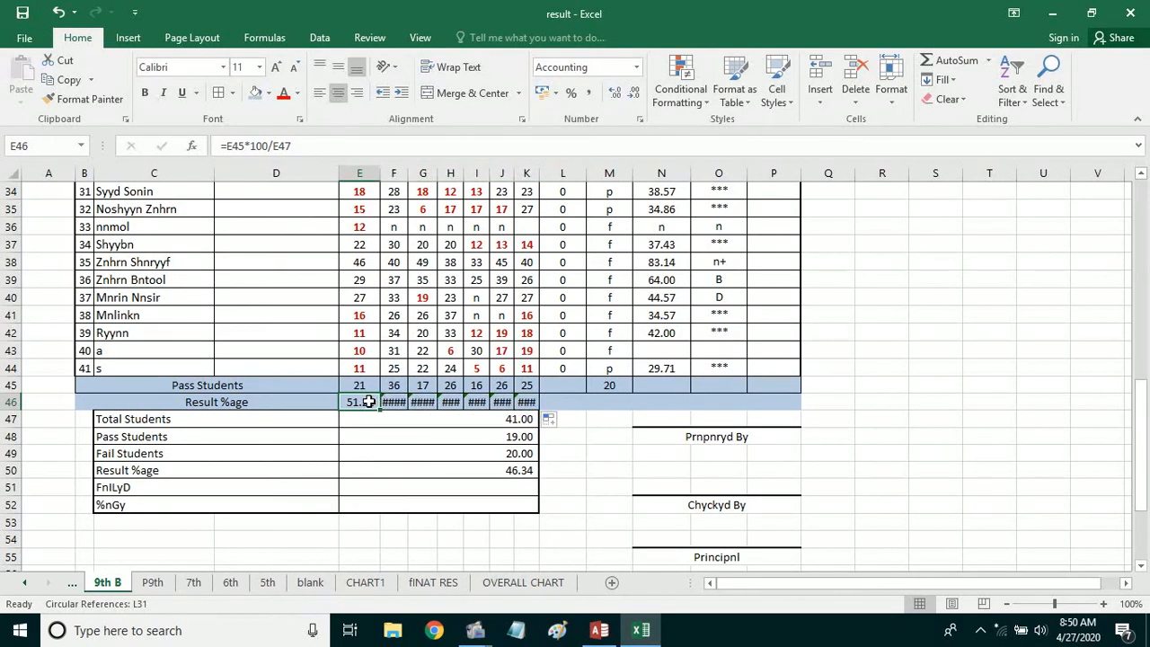
drag(368, 401, 529, 403)
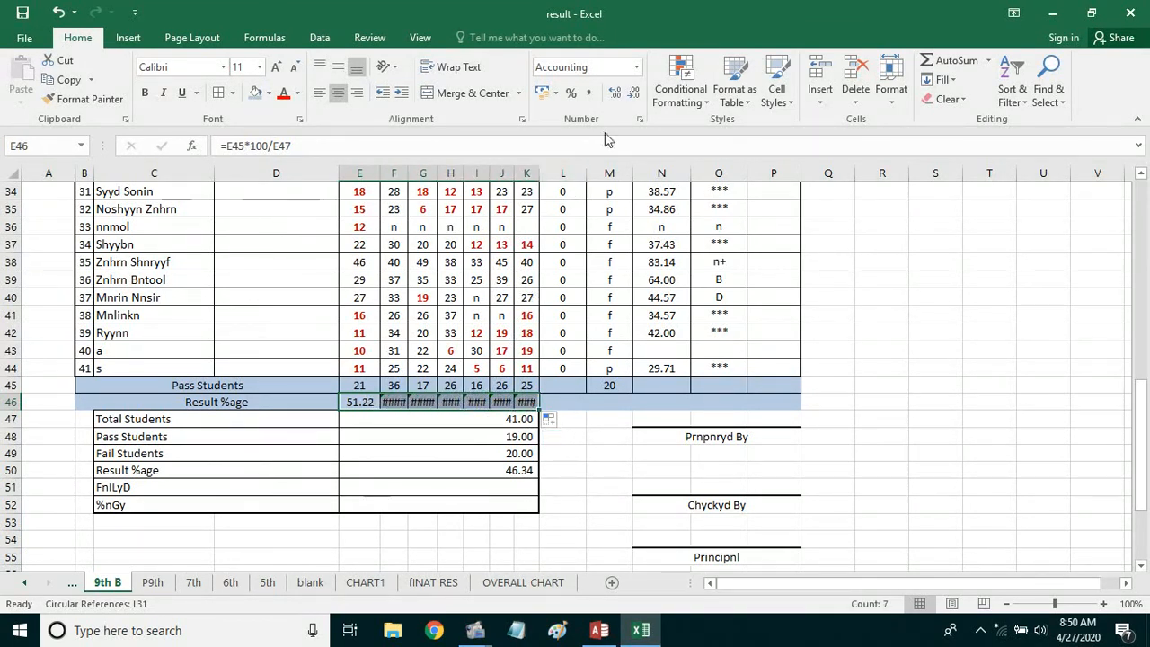
click(633, 94)
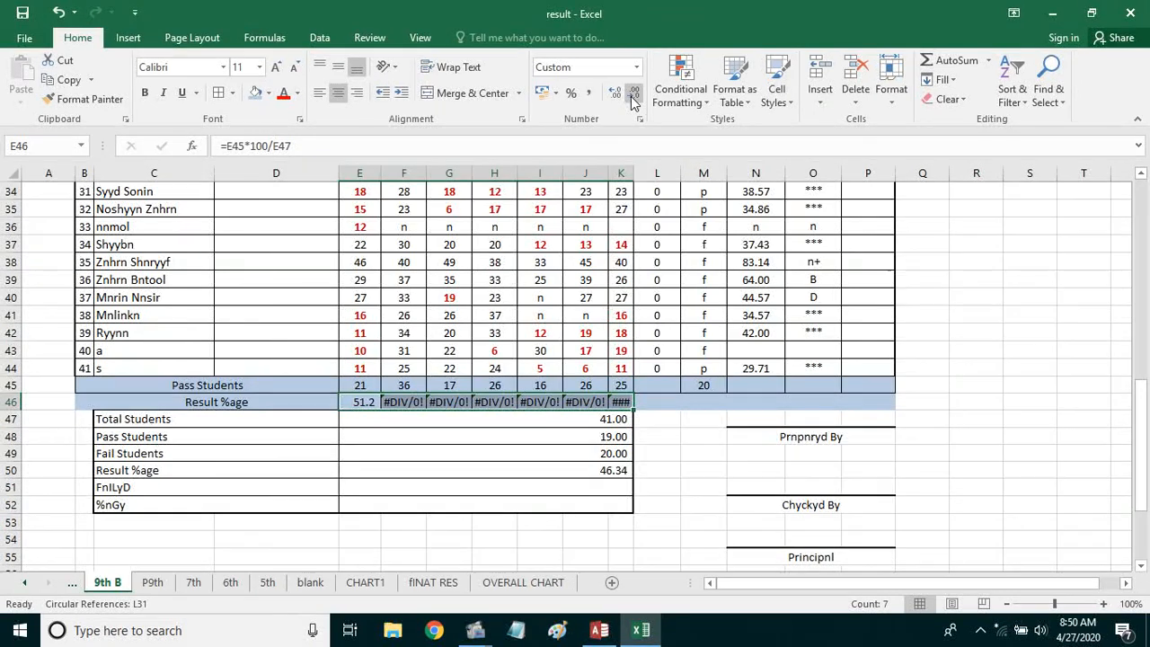
click(634, 93)
click(630, 248)
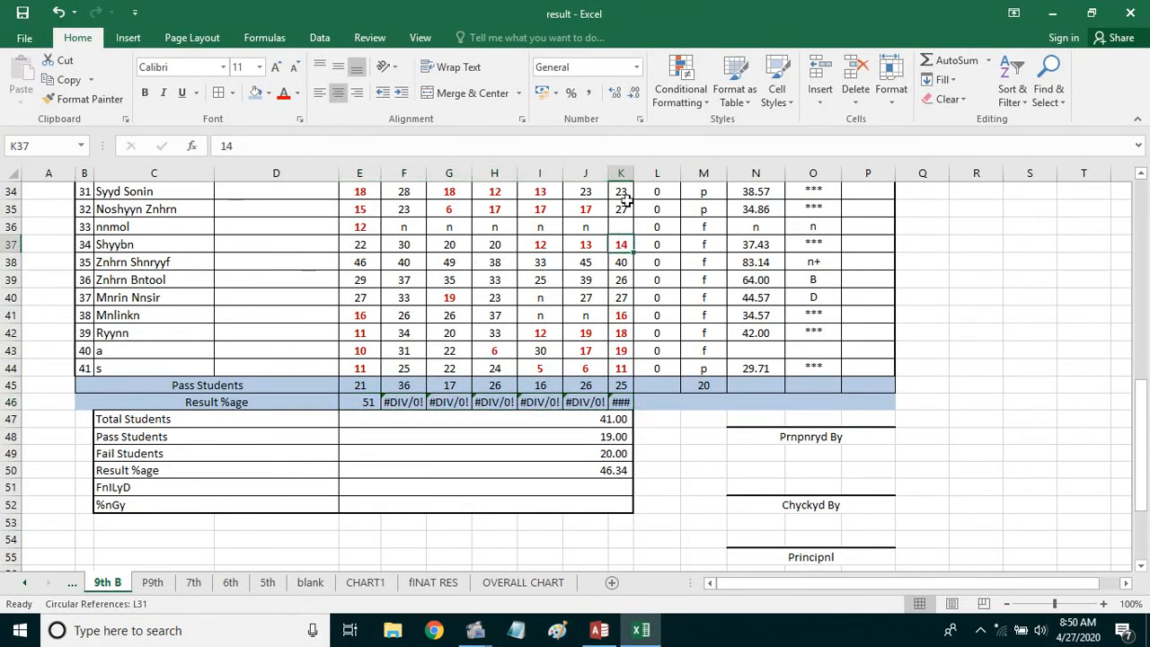
drag(632, 173, 680, 173)
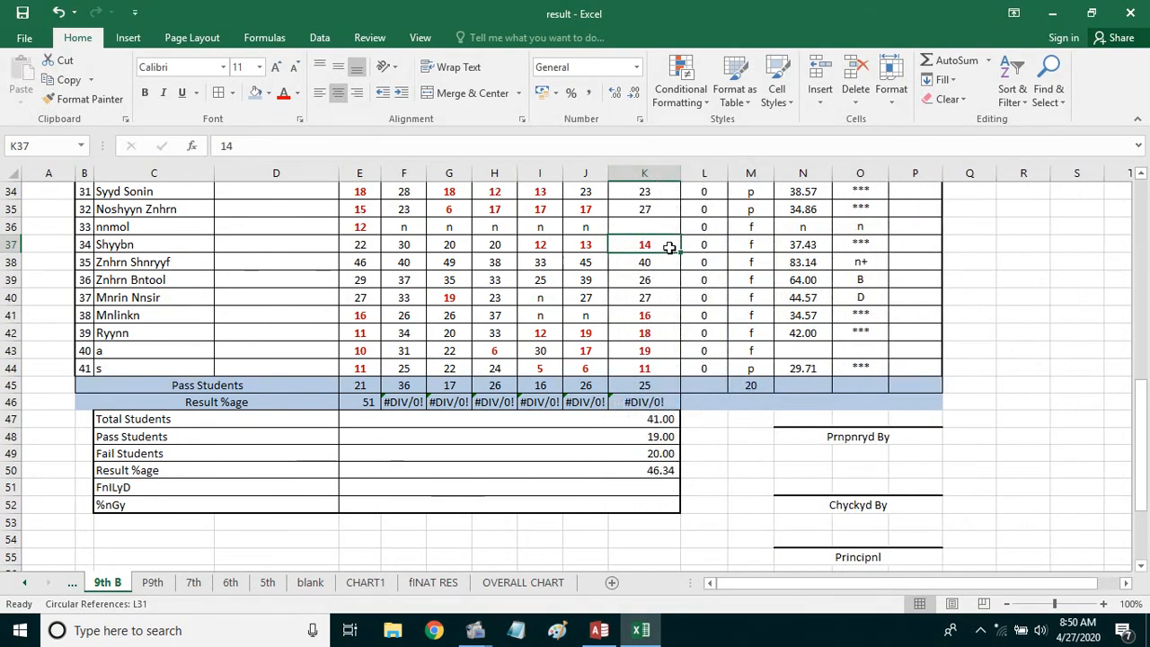
- Correct the divisor in the F46 percentage formula to the total students cell, making it =F45*100/E47
click(372, 404)
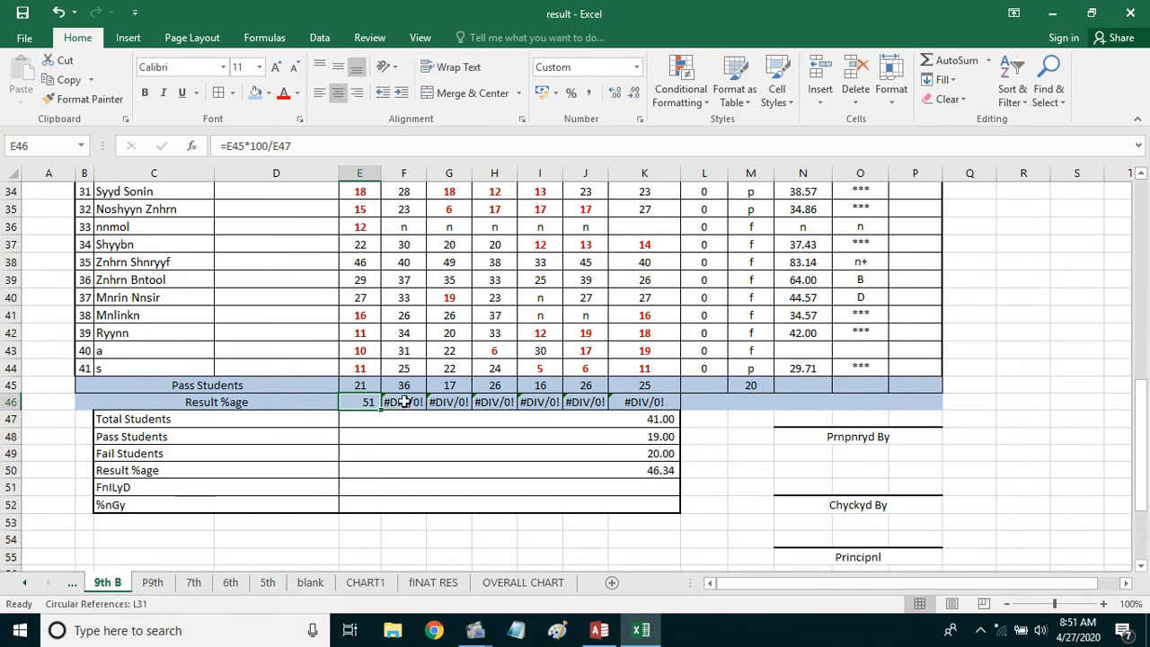
click(404, 405)
click(350, 404)
click(417, 406)
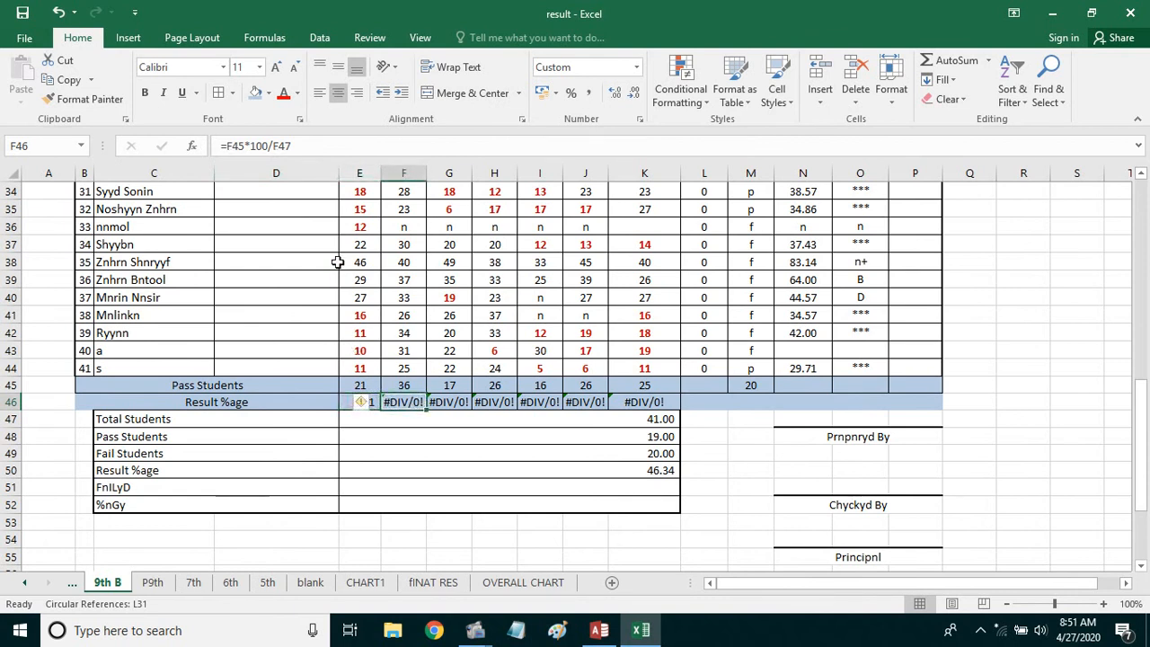
click(283, 146)
key(BackSpace)
key(BackSpace)
key(BackSpace)
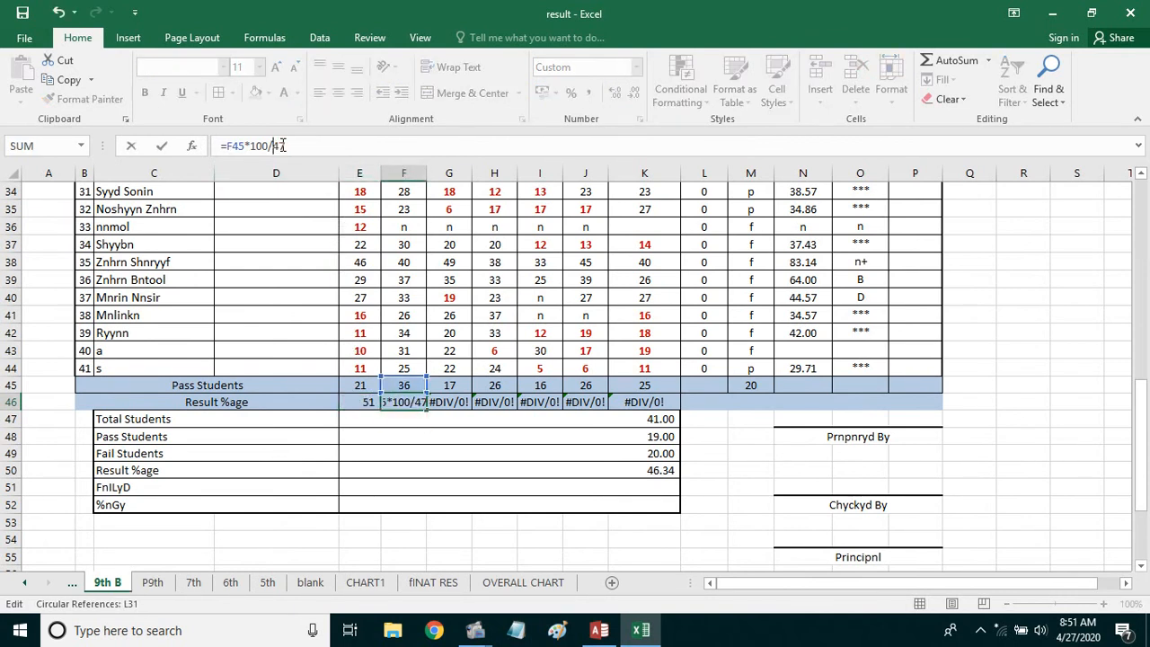
text(E47)
key(Return)
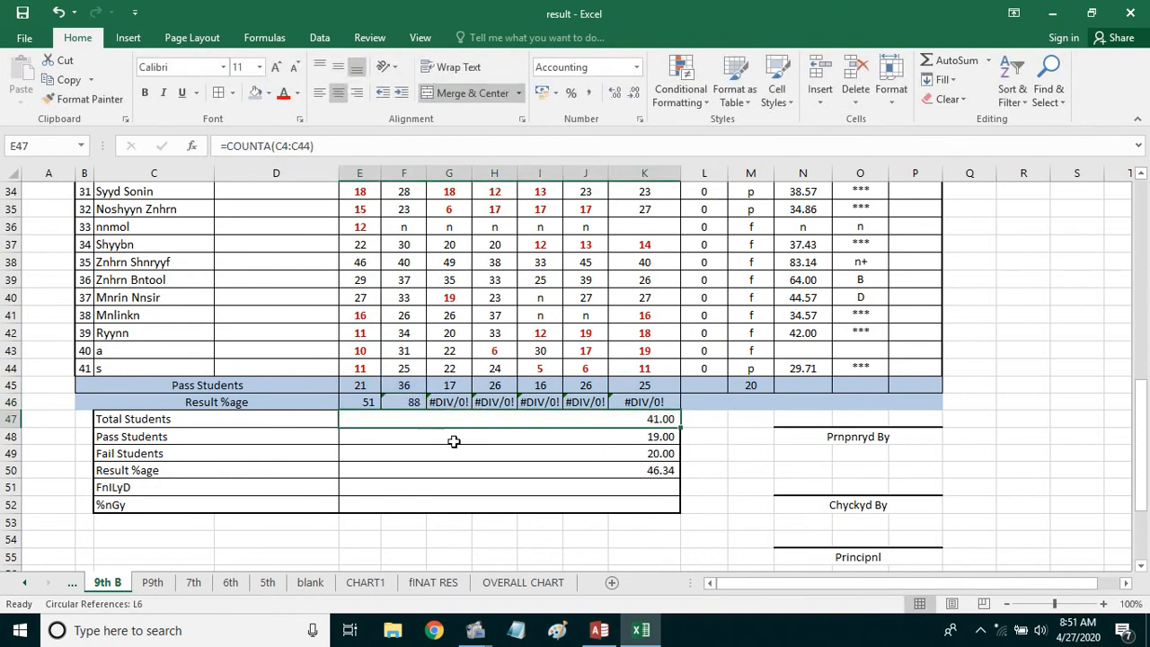
- Correct the G46 percentage formula to =G45*100/E47
click(449, 402)
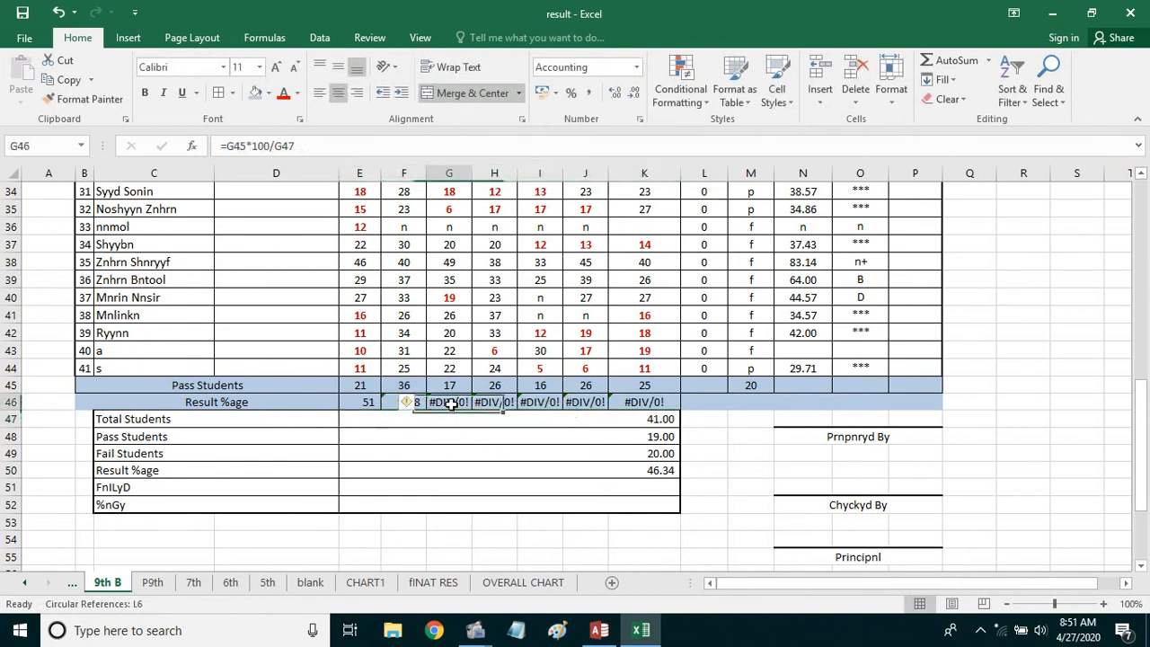
click(279, 145)
key(BackSpace)
text(e)
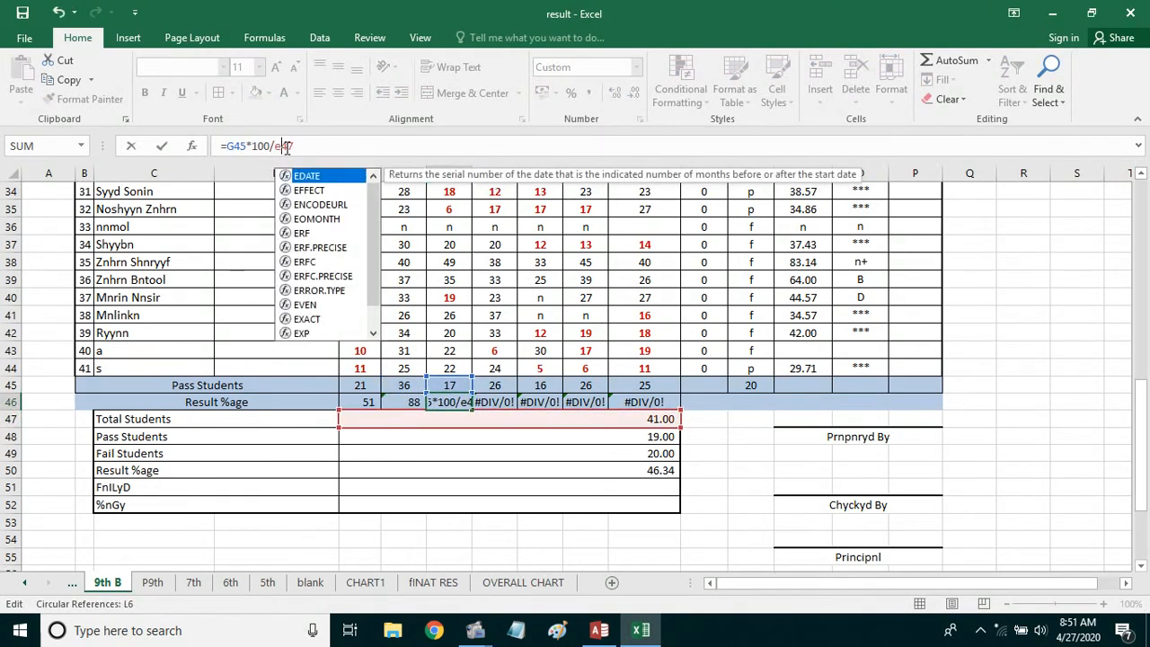
key(Return)
- Correct the divisor in the H46 percentage formula to the total students cell, making it =H45*100/E47
scroll(513, 454, up, 3)
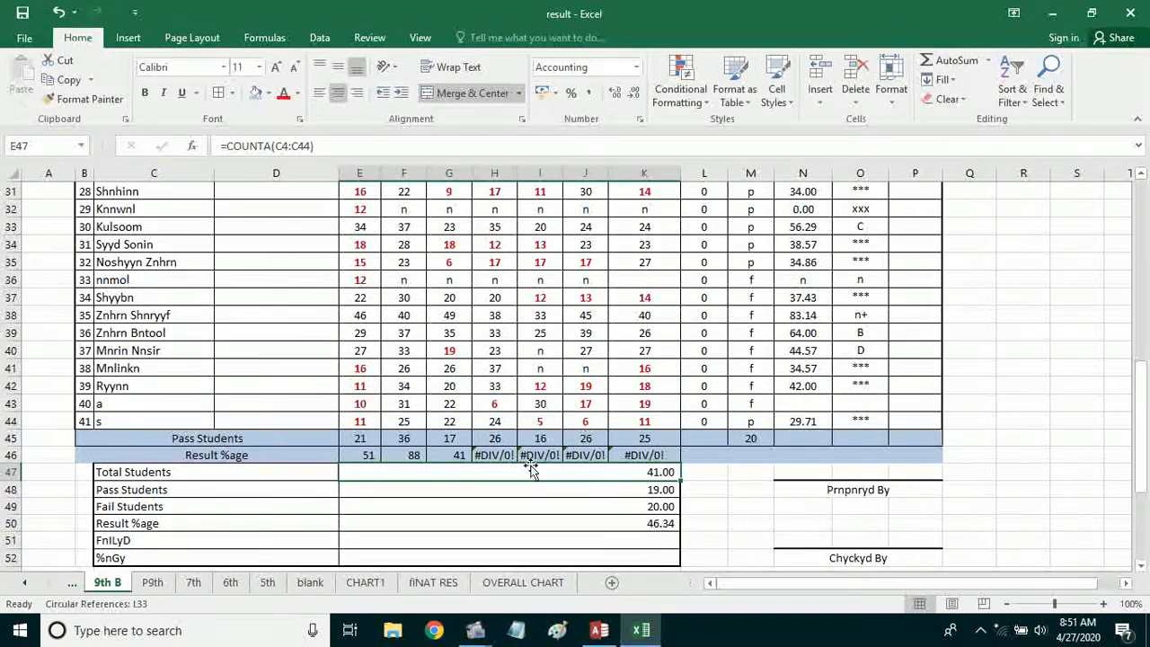
click(499, 455)
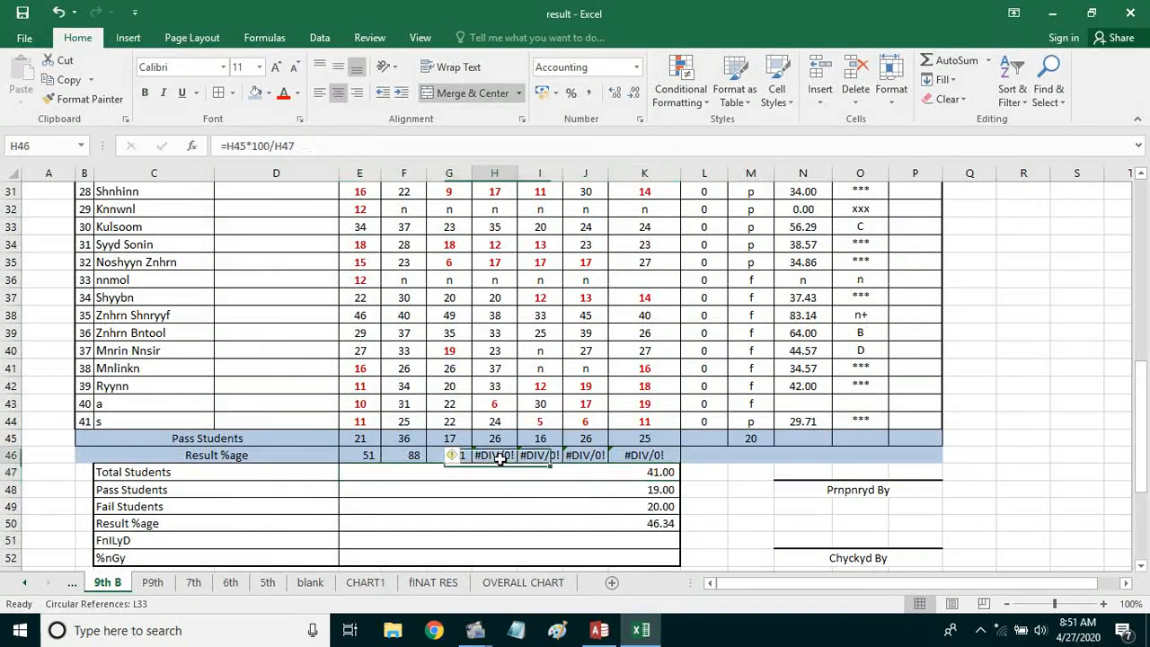
click(278, 146)
key(BackSpace)
text(e)
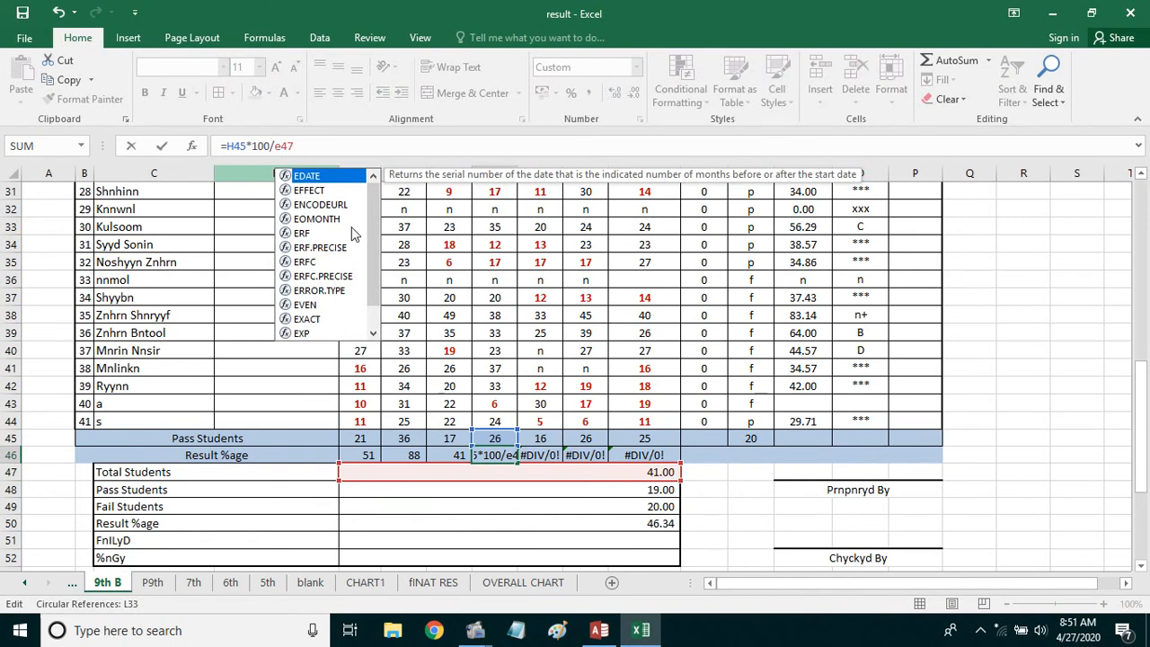
key(Return)
- Correct the I46 percentage formula to =I45*100/E47
key(Up)
key(Right)
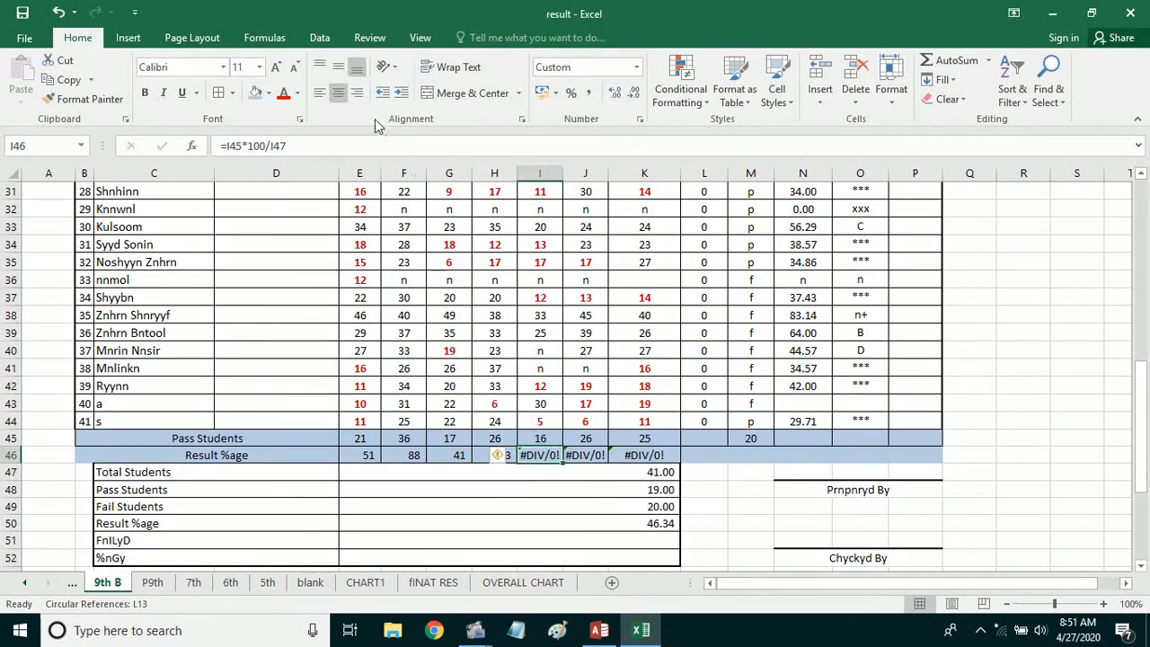
click(270, 146)
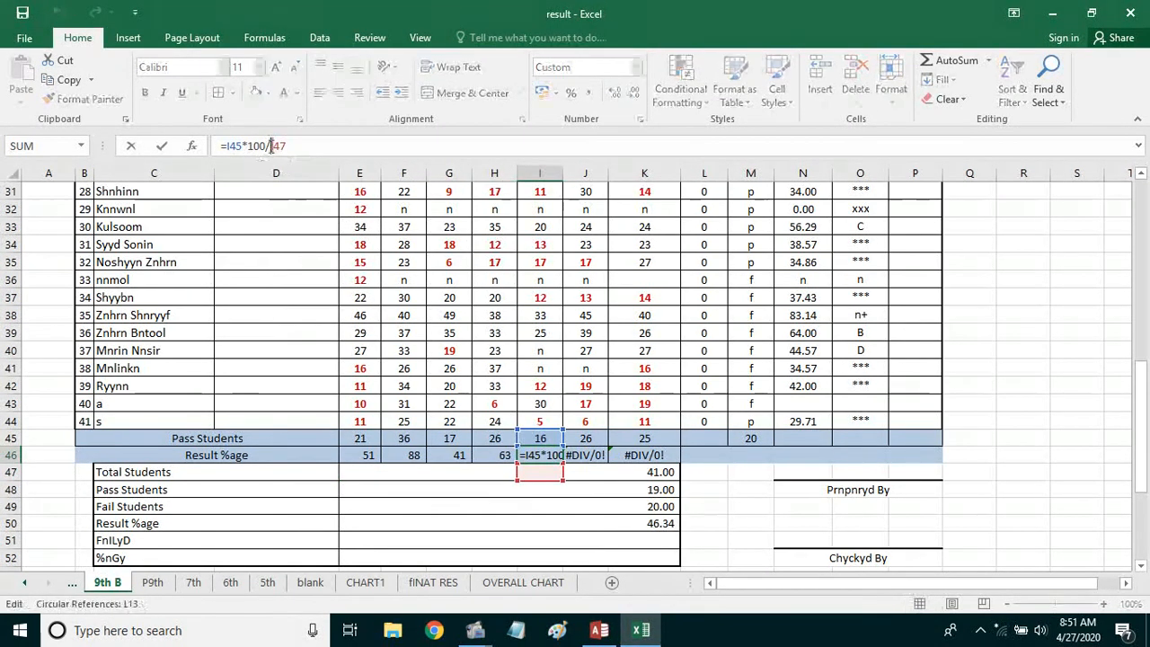
key(Delete)
text(e)
key(Return)
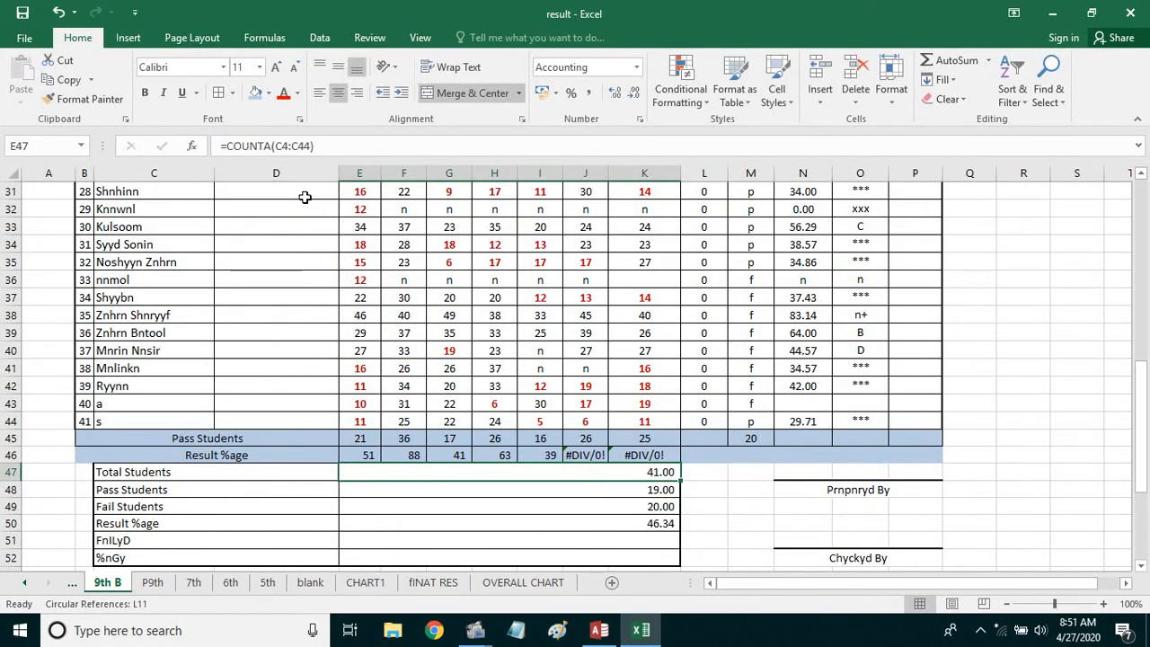
- Correct the J46 percentage formula to =J45*100/E47
click(585, 456)
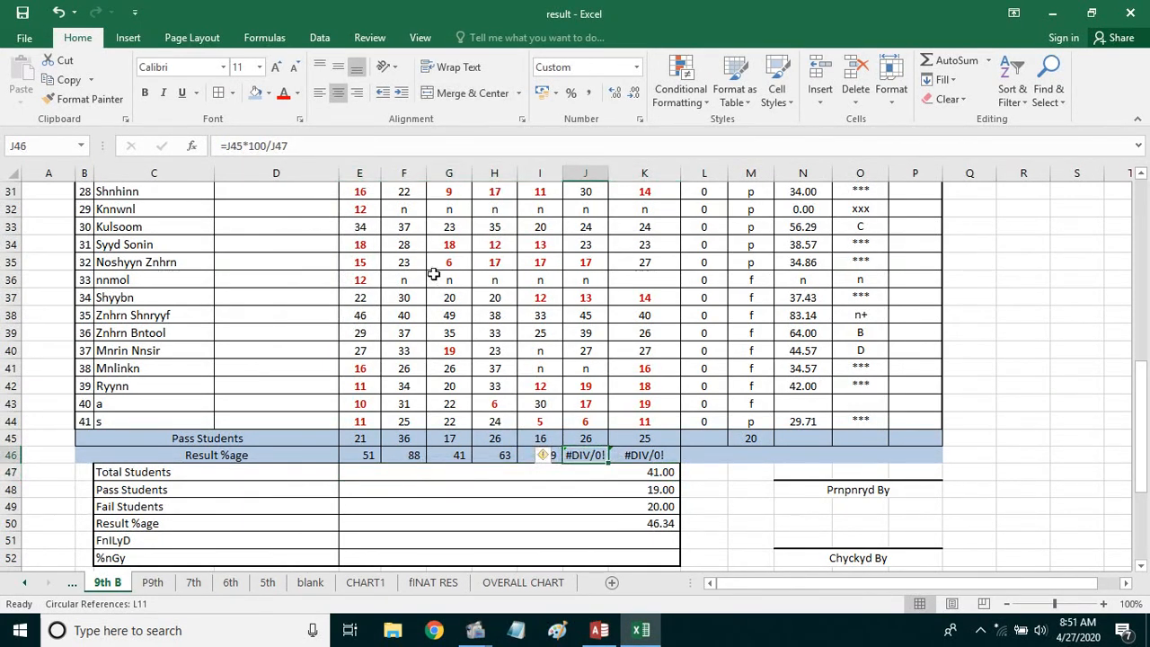
click(270, 146)
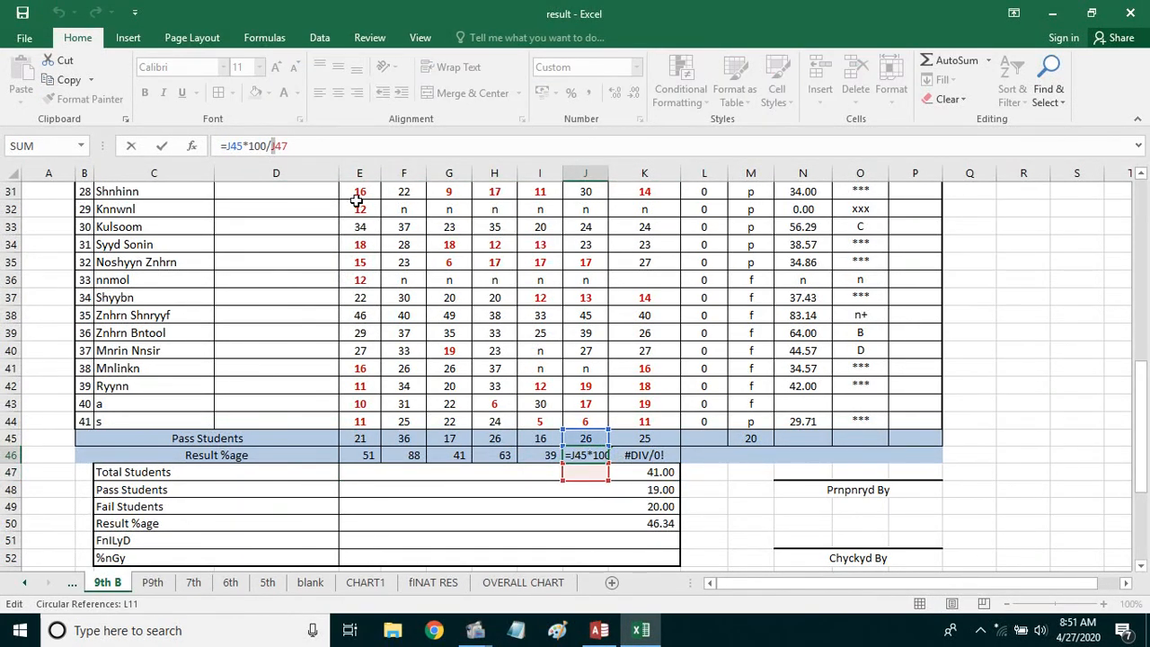
key(Delete)
text(e)
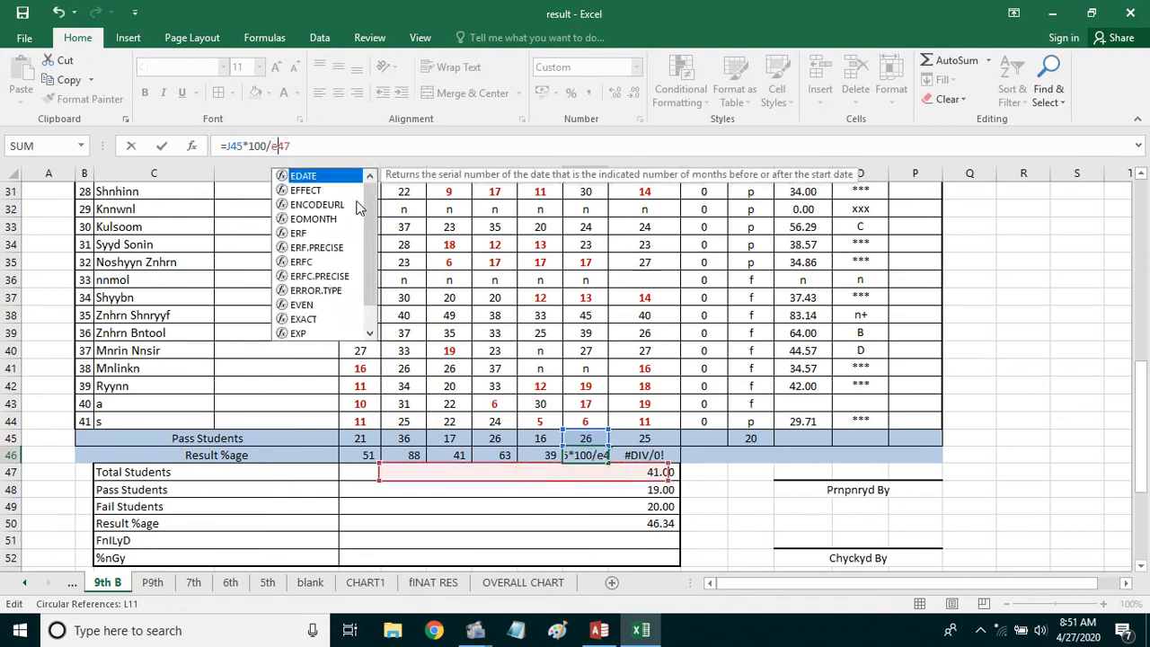
key(Return)
- Correct the K46 percentage formula to =K45*100/E47
click(645, 456)
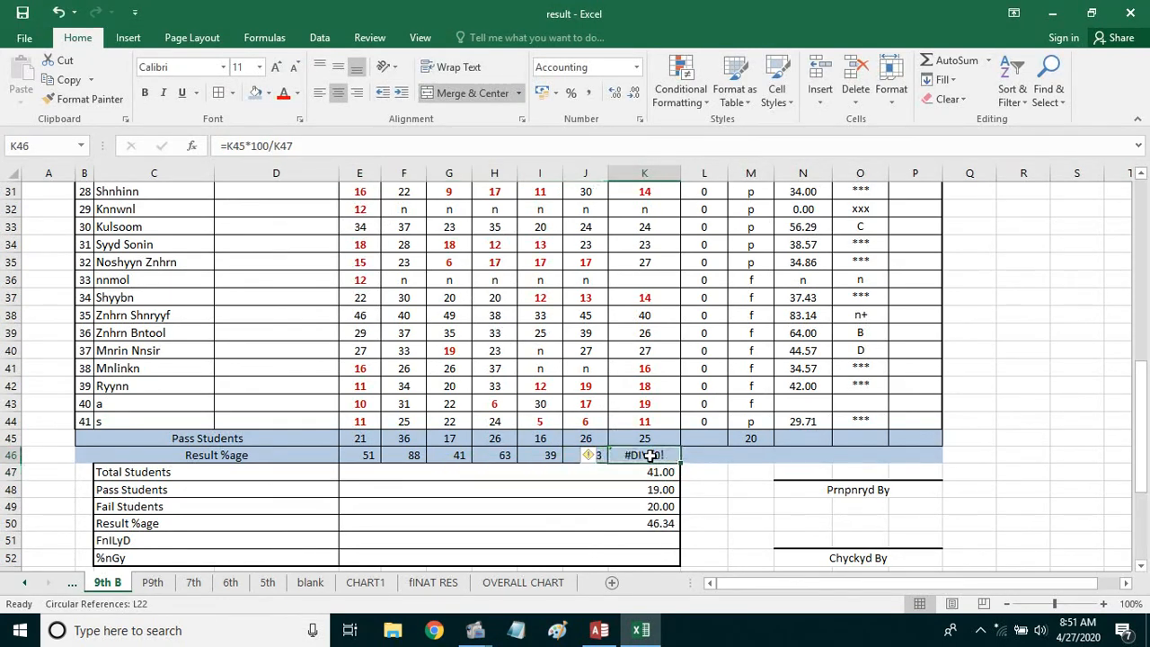
click(269, 146)
drag(269, 146, 280, 148)
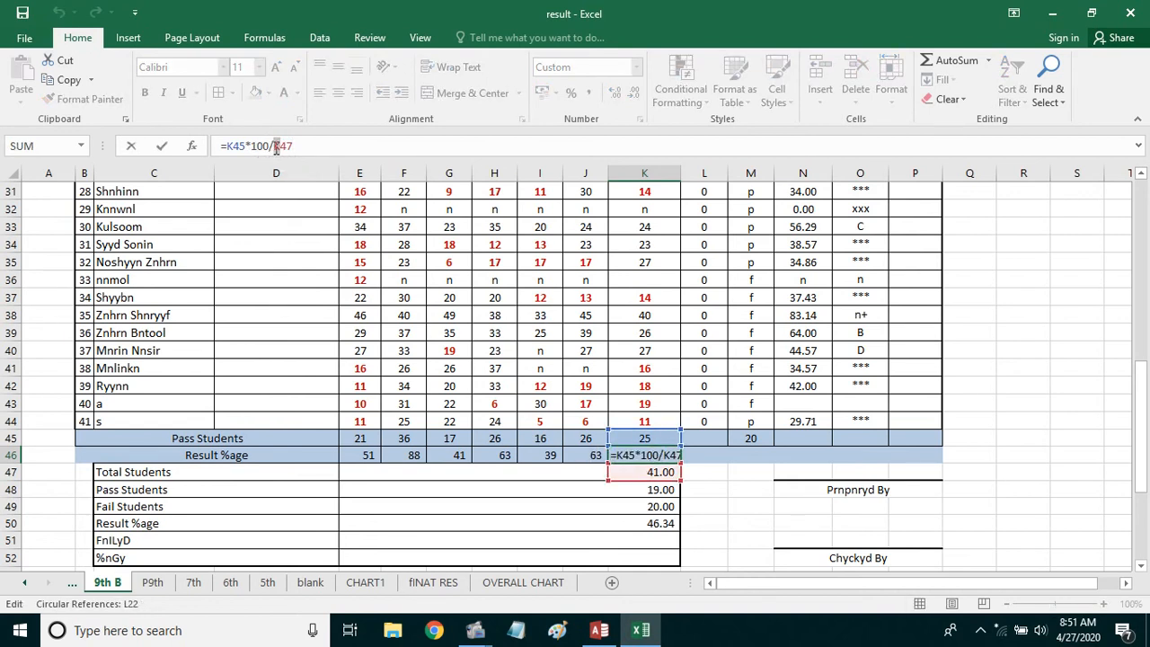
text(e)
key(Return)
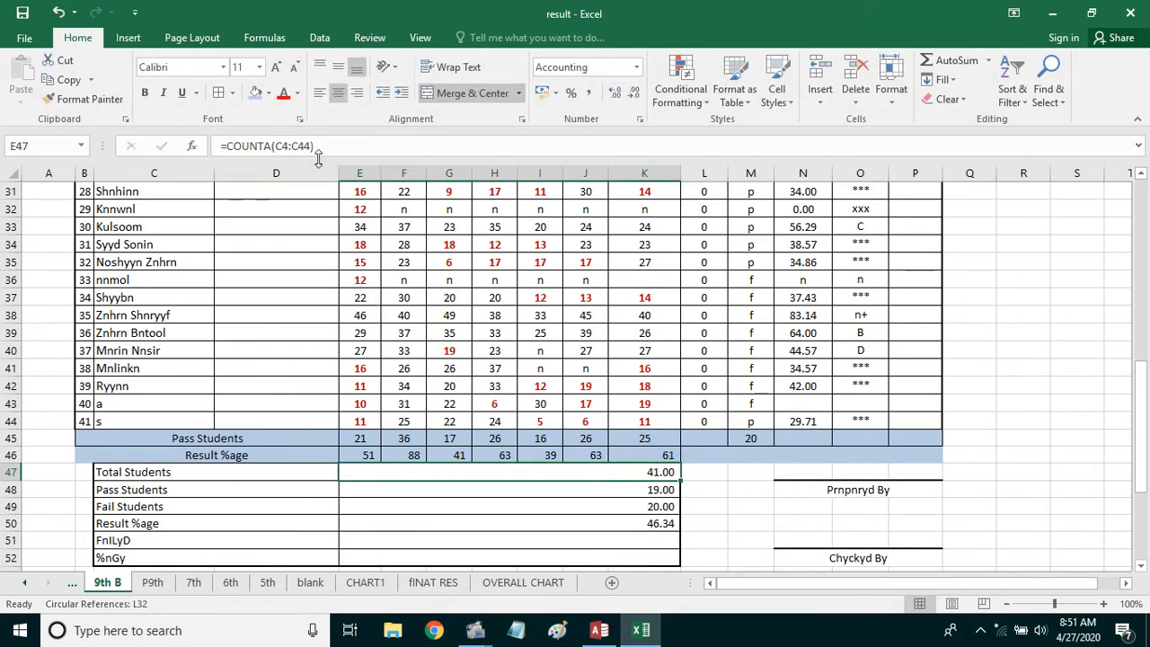
- Narrow the subject columns F through K to fit their contents
drag(426, 172, 517, 173)
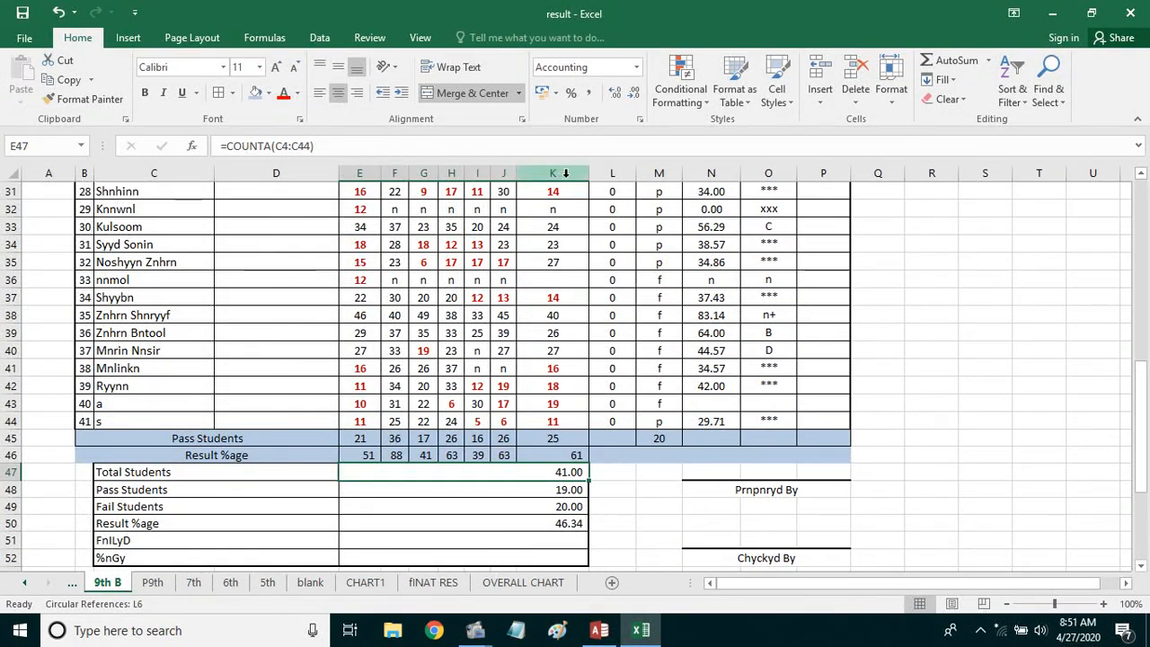
click(565, 173)
click(560, 475)
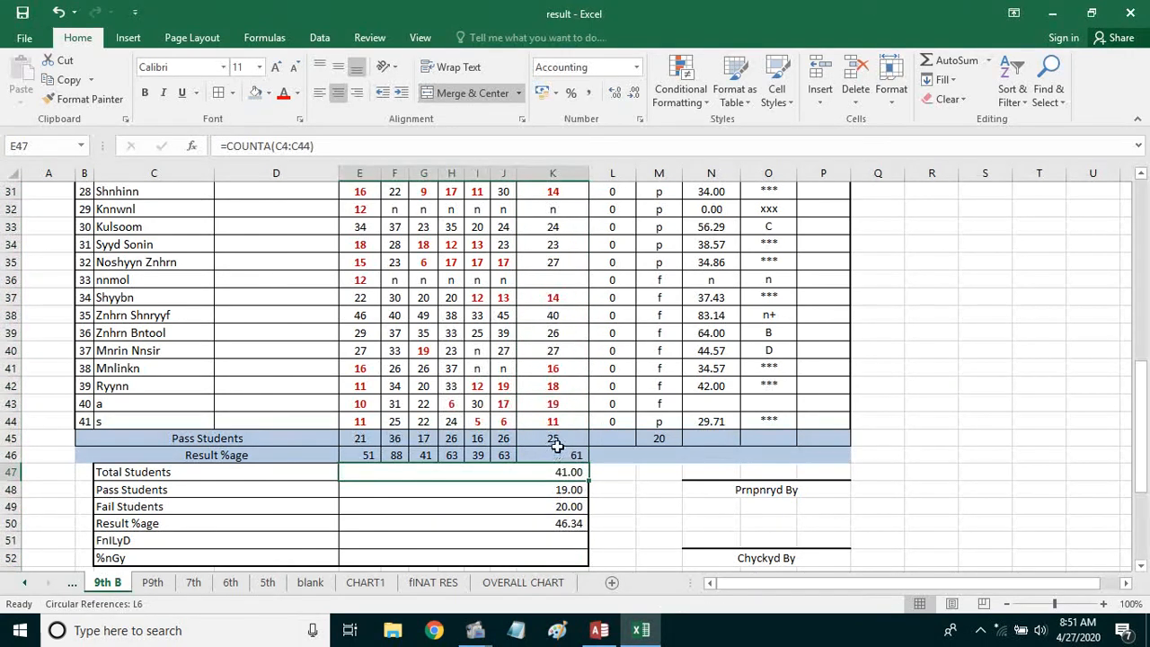
click(557, 446)
scroll(553, 452, up, 10)
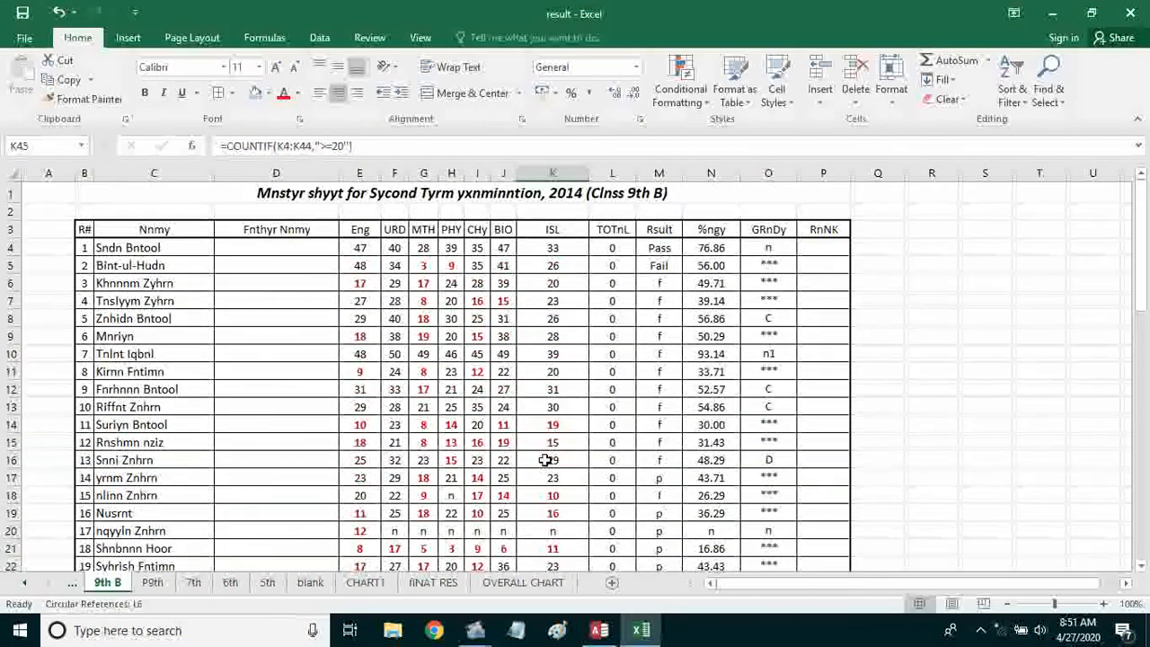
scroll(545, 461, down, 12)
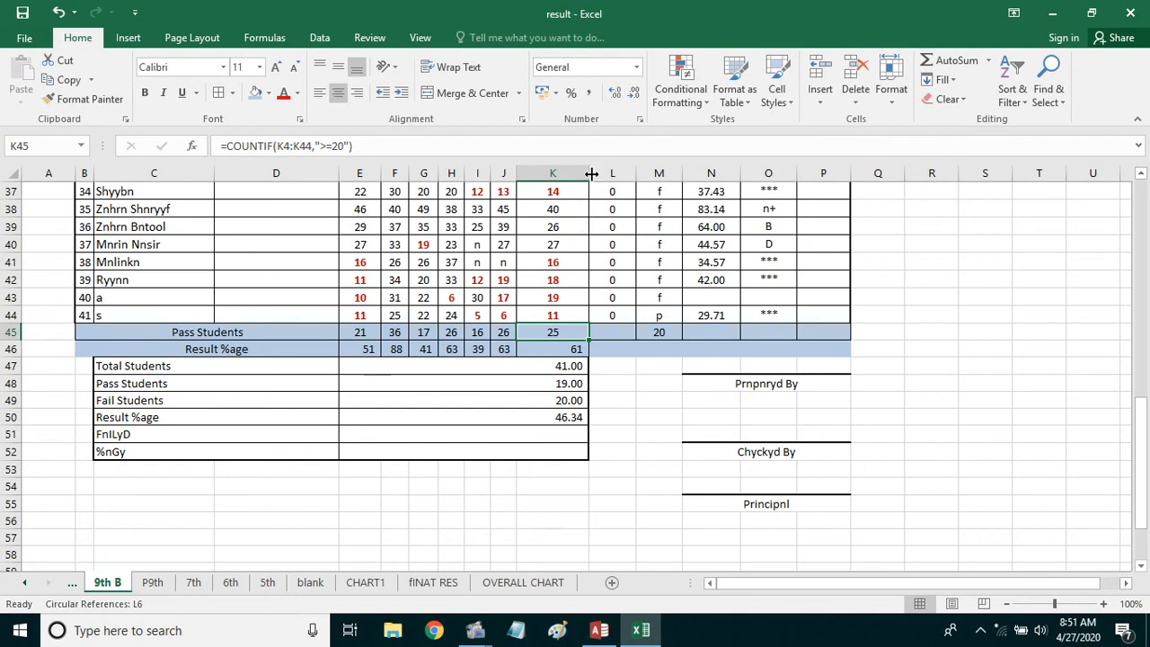
double_click(592, 172)
click(578, 331)
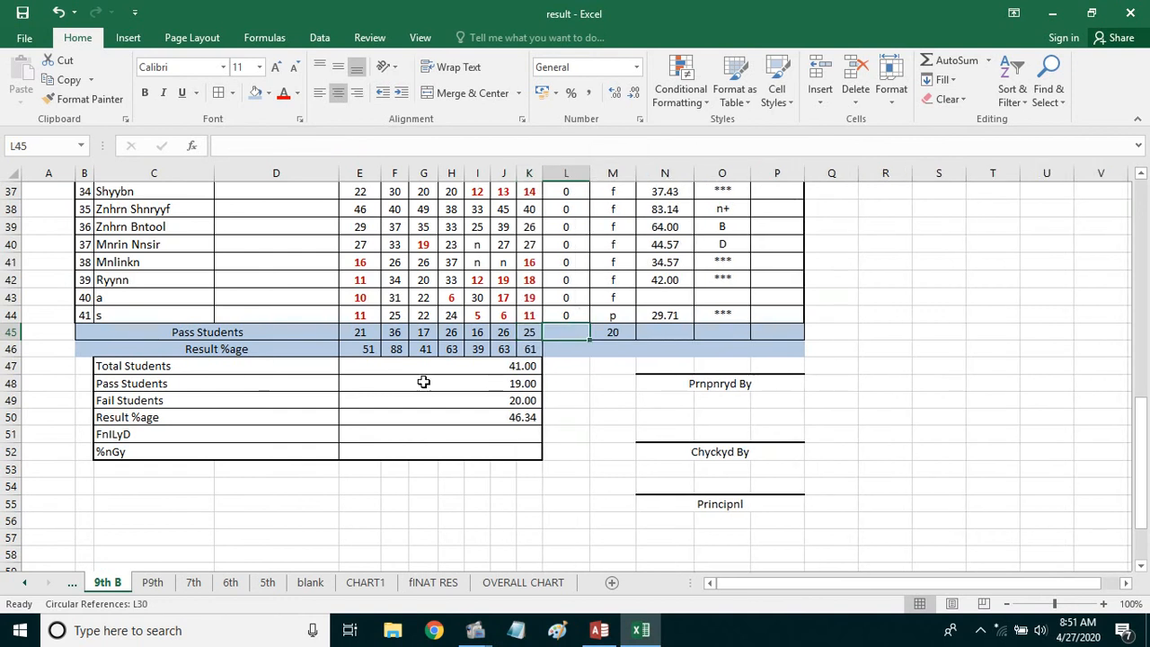
- Clear the student name in C43 to test the totals, and check the Total Students formula in E47
click(353, 334)
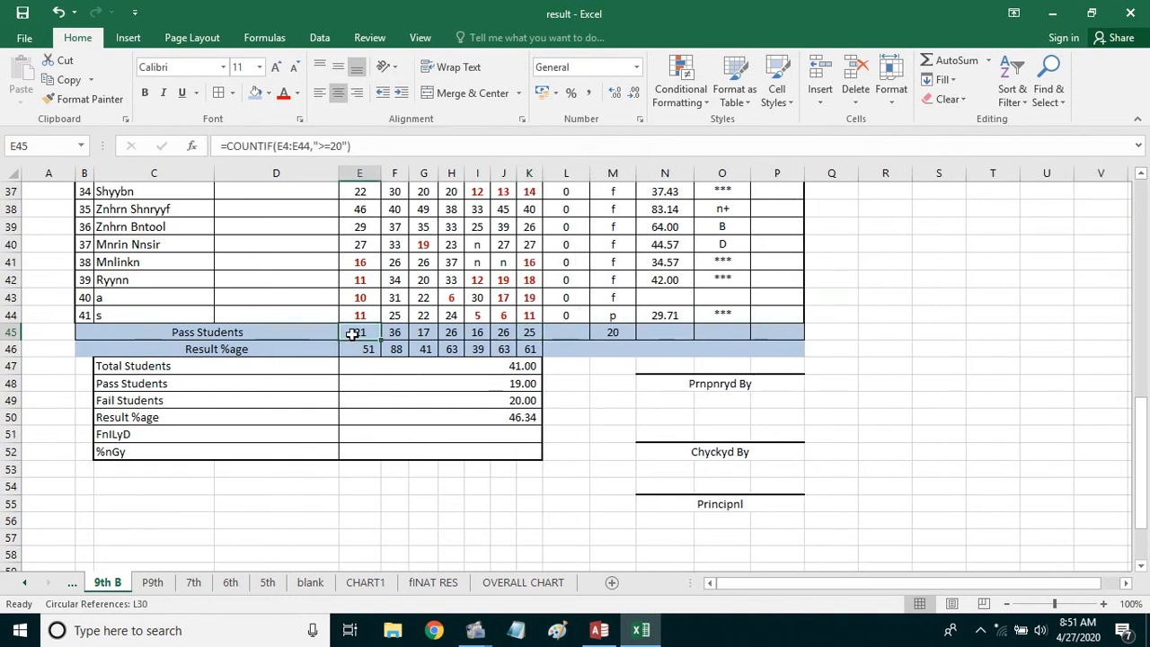
click(485, 370)
click(162, 298)
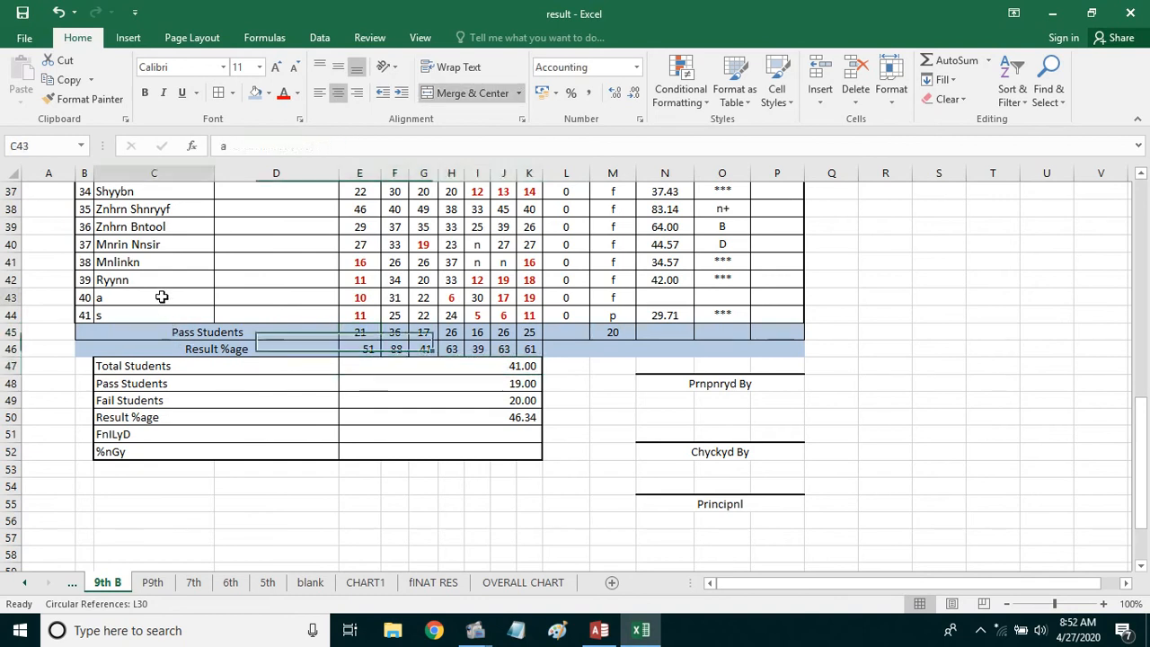
key(Delete)
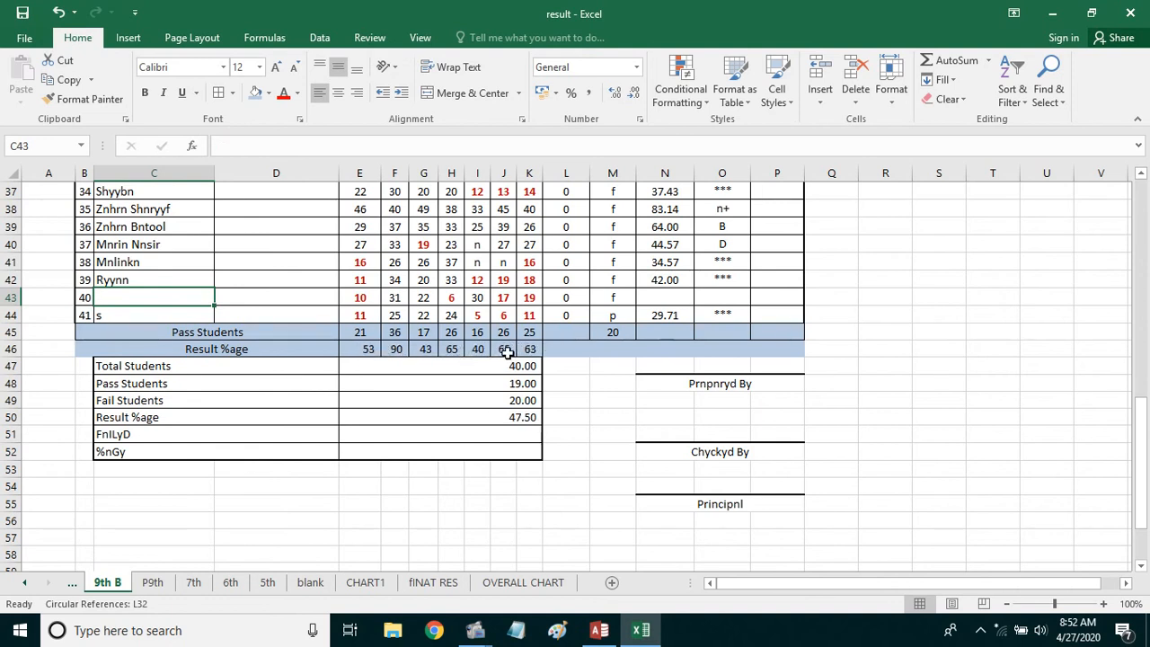
click(526, 367)
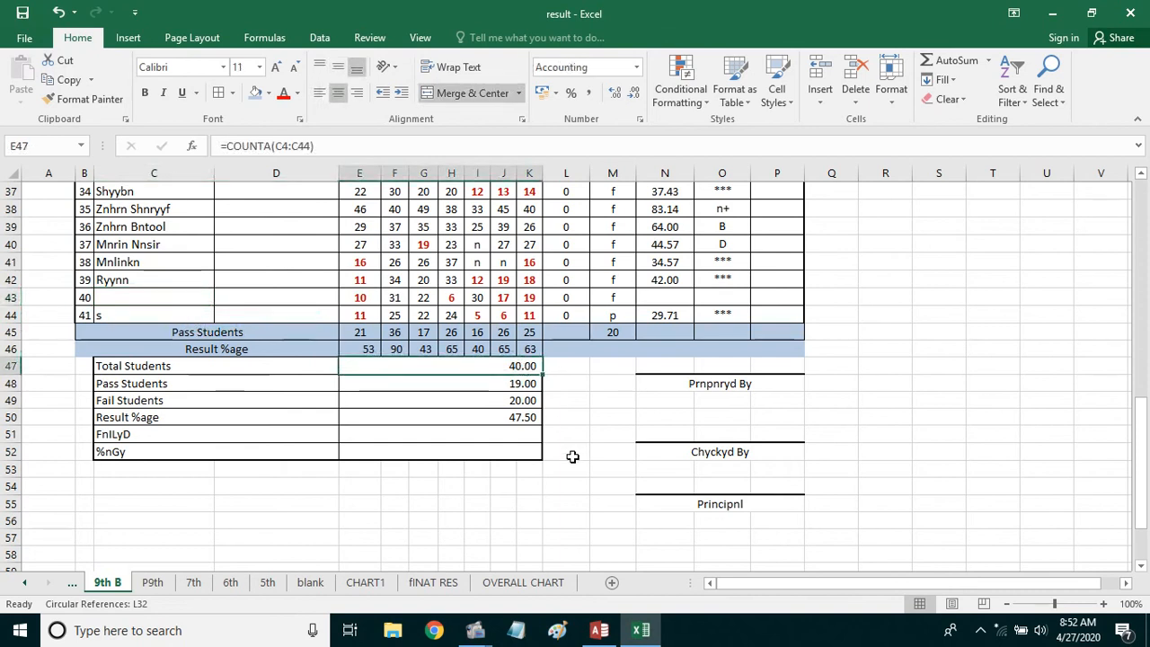